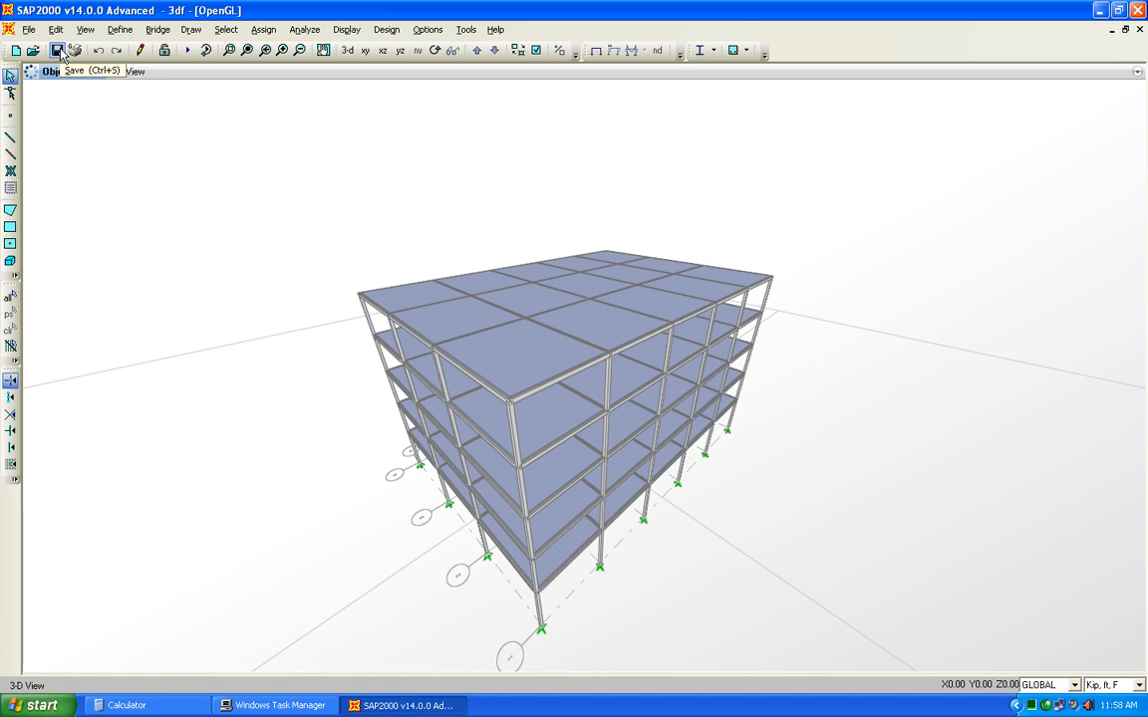
Step: Save the model as 3df.SDB in the 3df folder
click(29, 29)
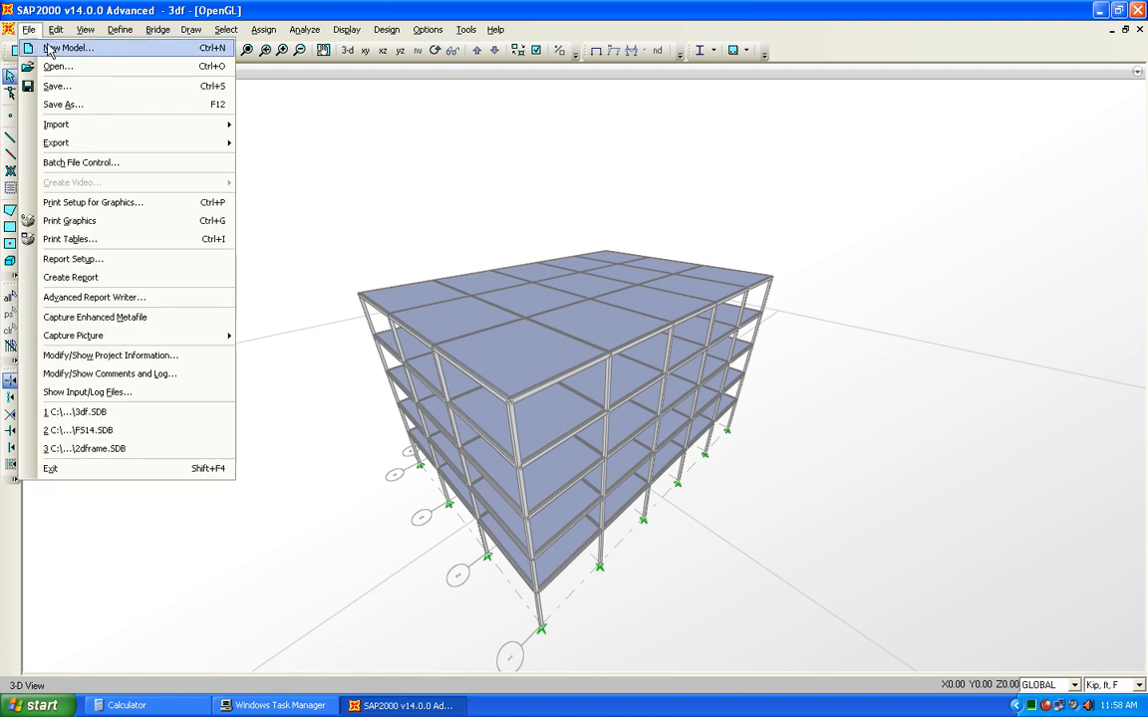
click(66, 101)
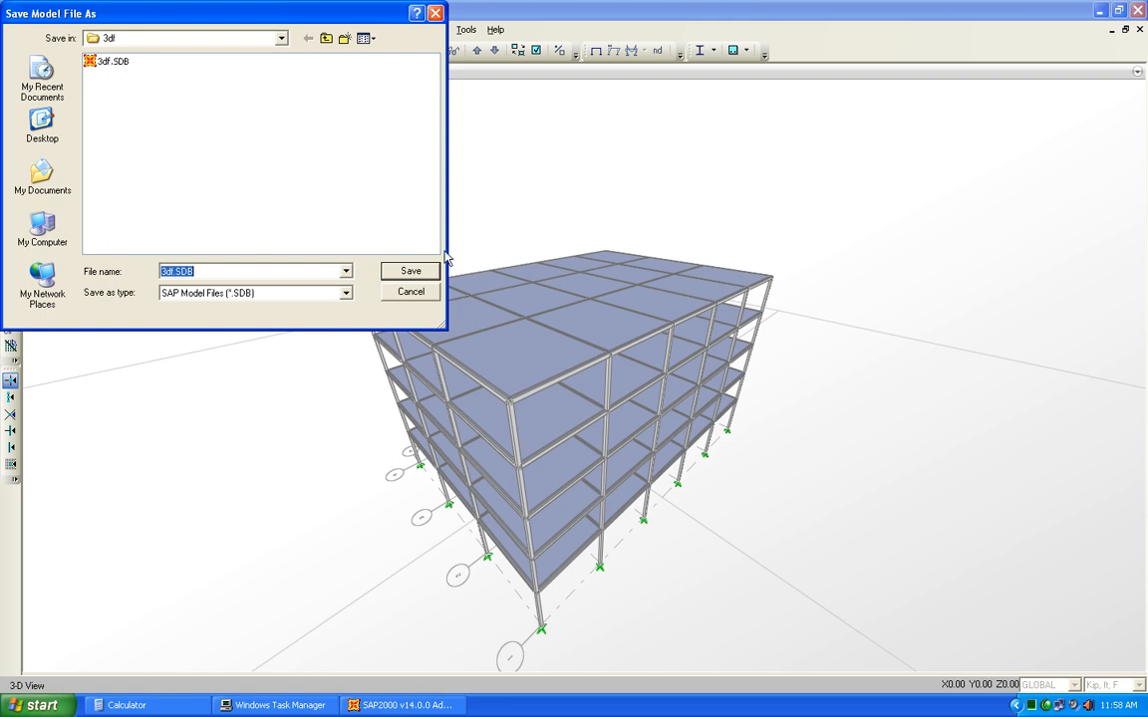
click(387, 269)
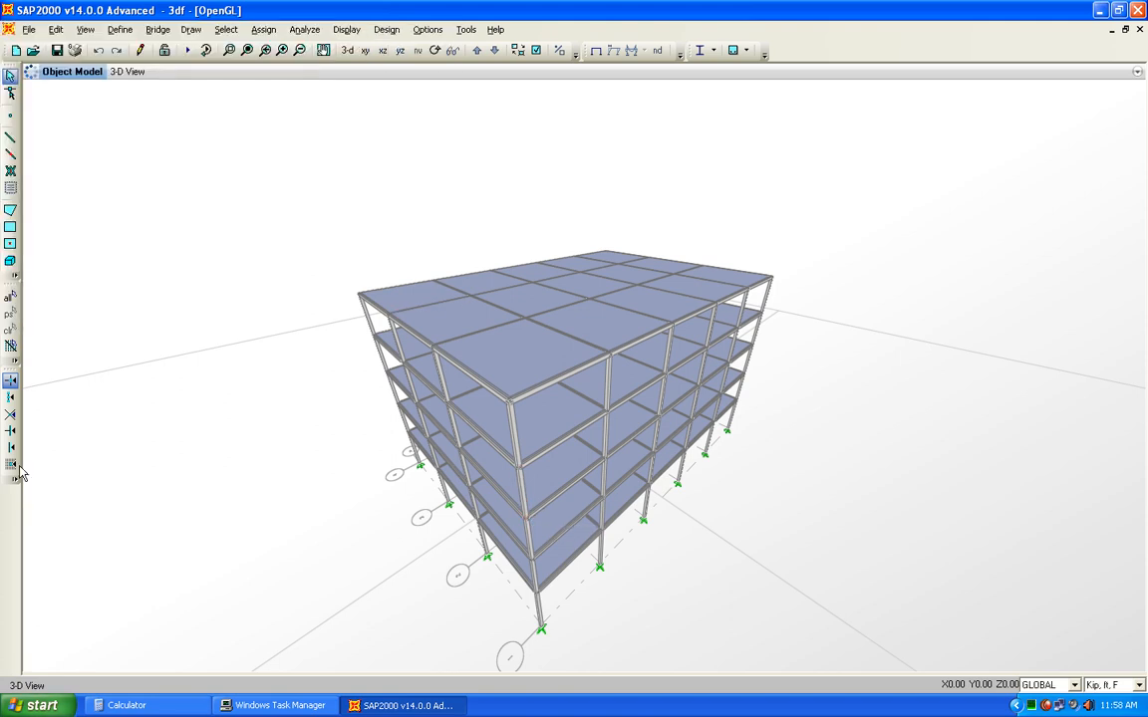
Step: Change the graphics mode to Classical Plus and accept the default black background colors
click(414, 33)
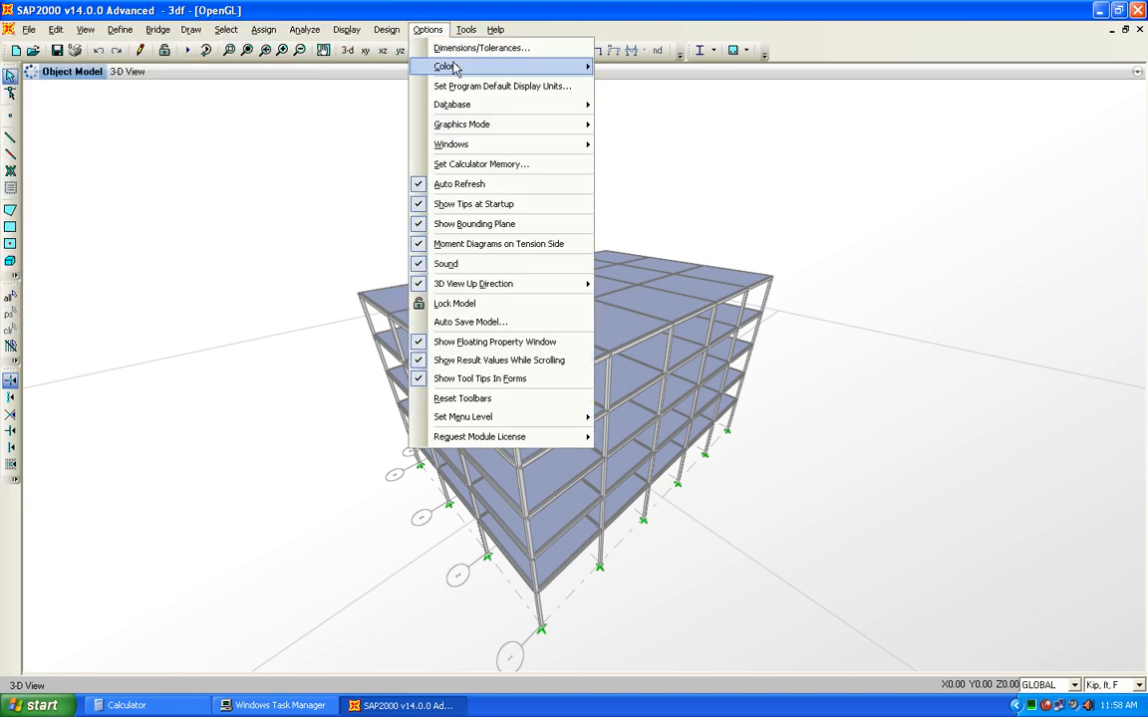
mouse_move(558, 127)
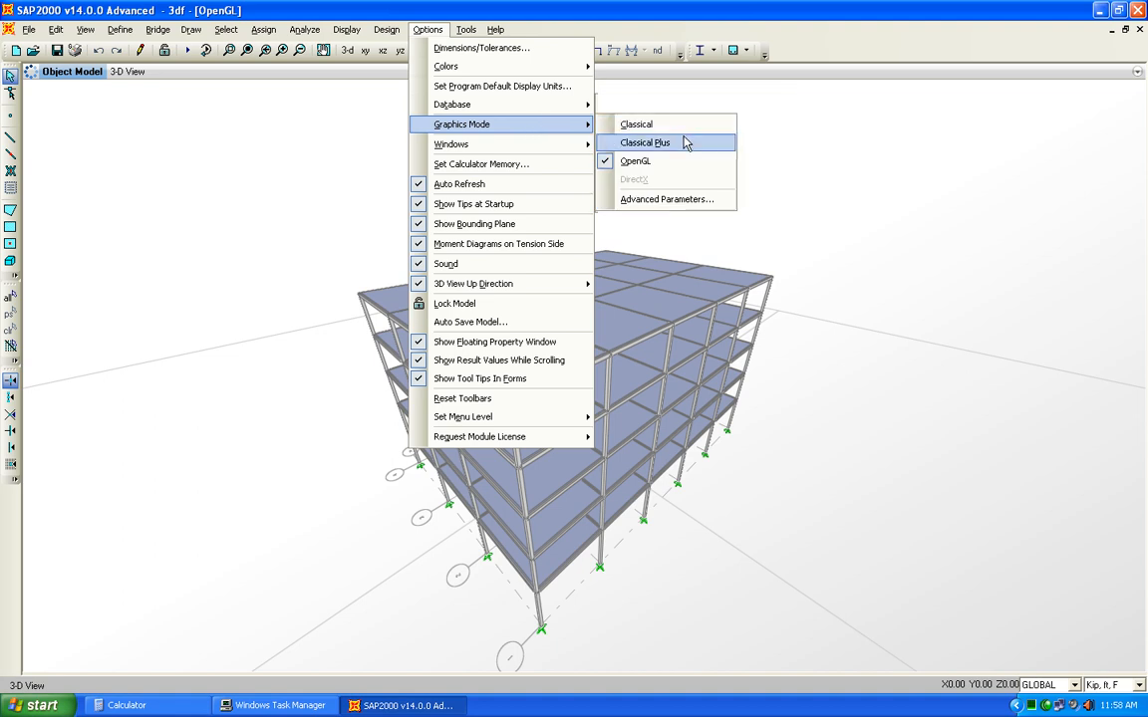
click(642, 142)
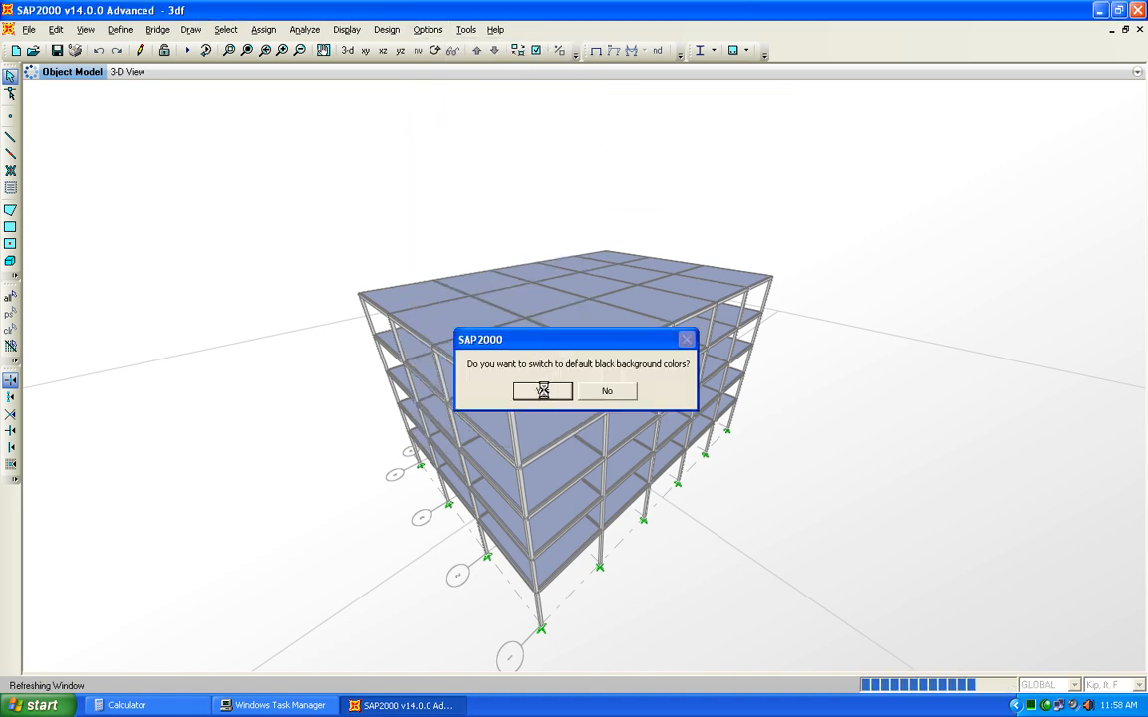
click(543, 391)
click(323, 50)
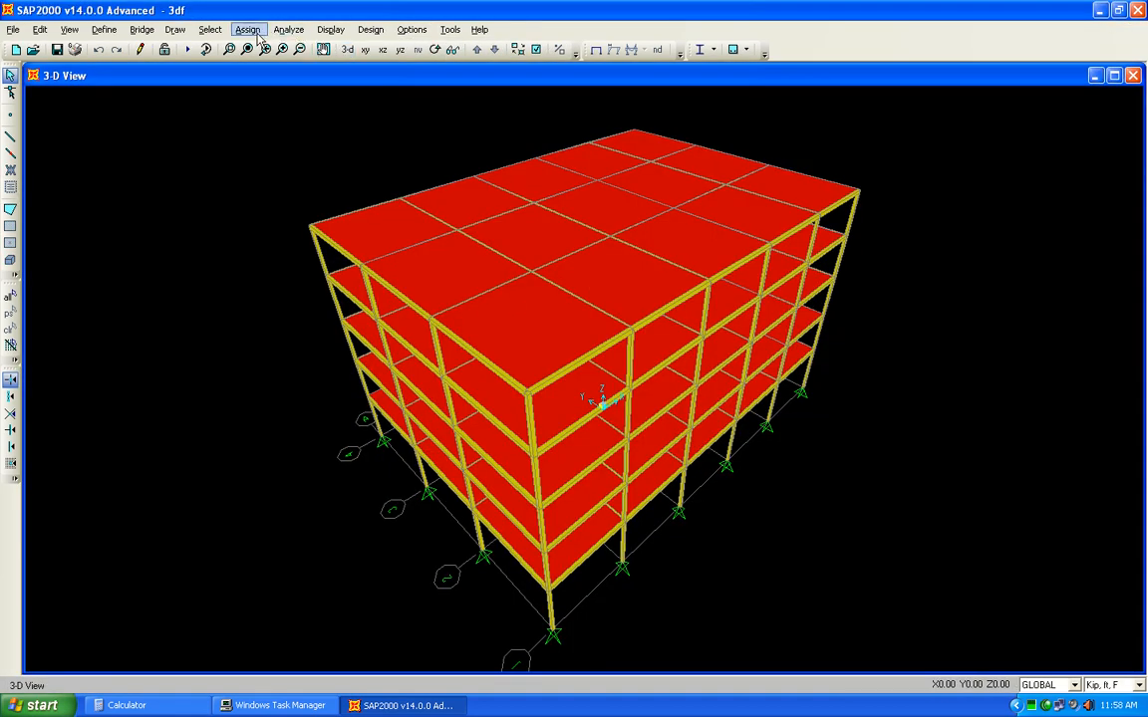
Step: Select all frames with section b12x10 and assign them the b24x15 frame section
click(210, 29)
mouse_move(280, 51)
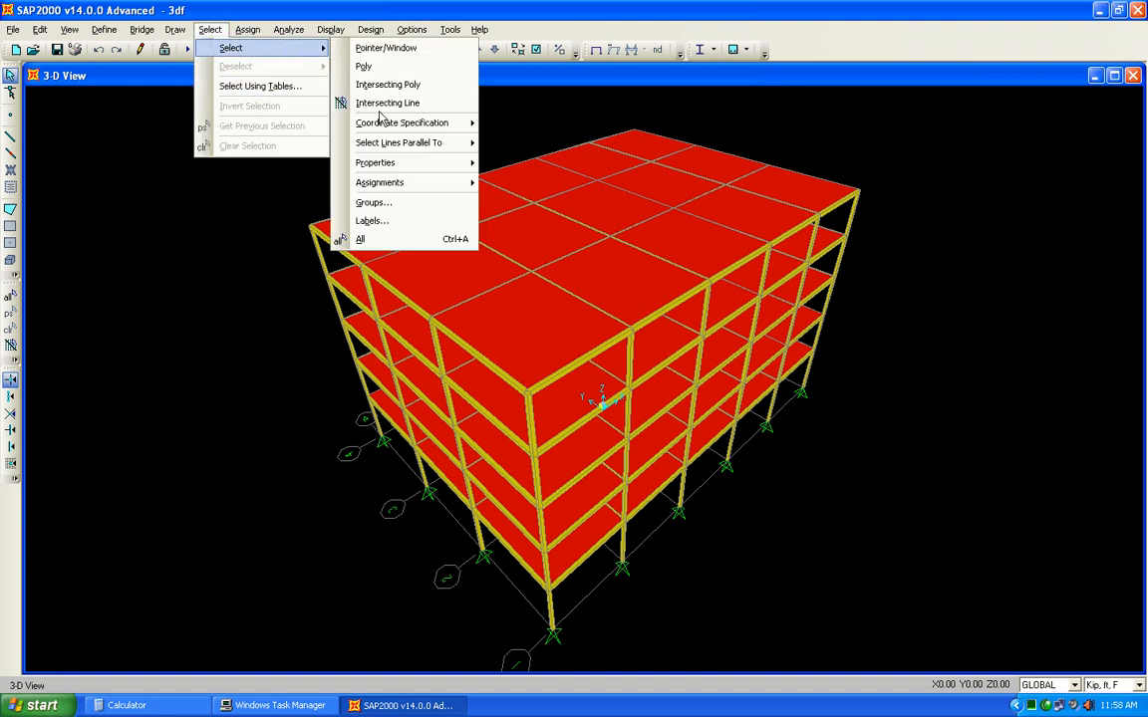
mouse_move(413, 166)
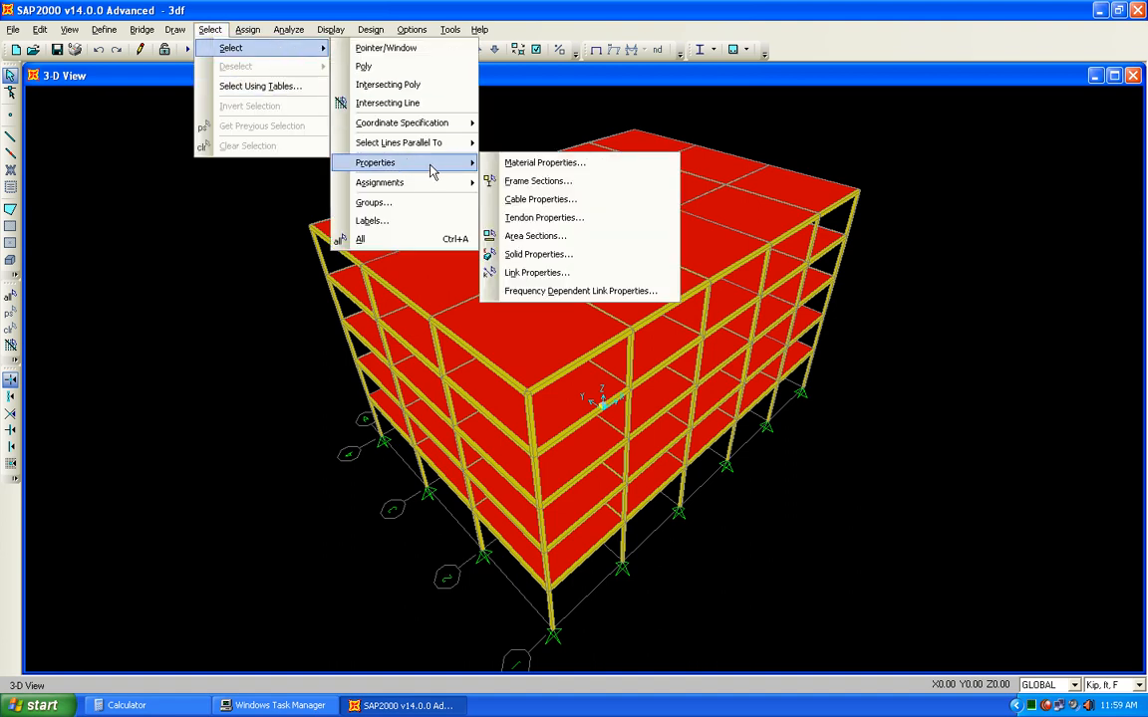
click(522, 182)
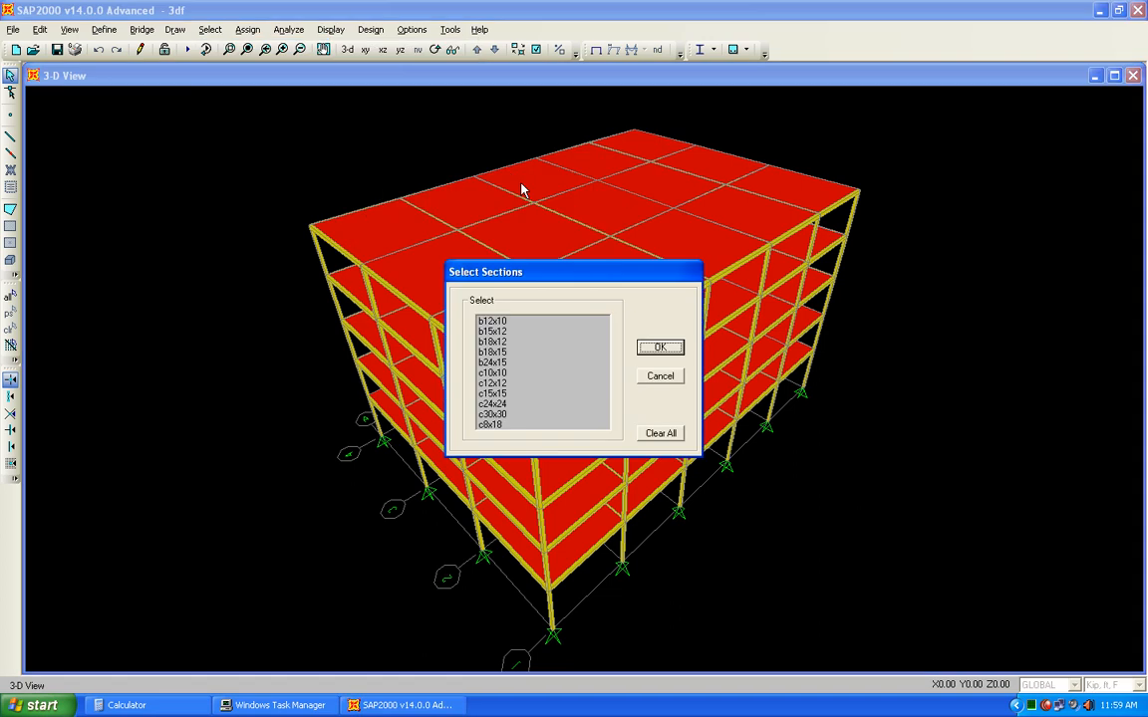
click(499, 322)
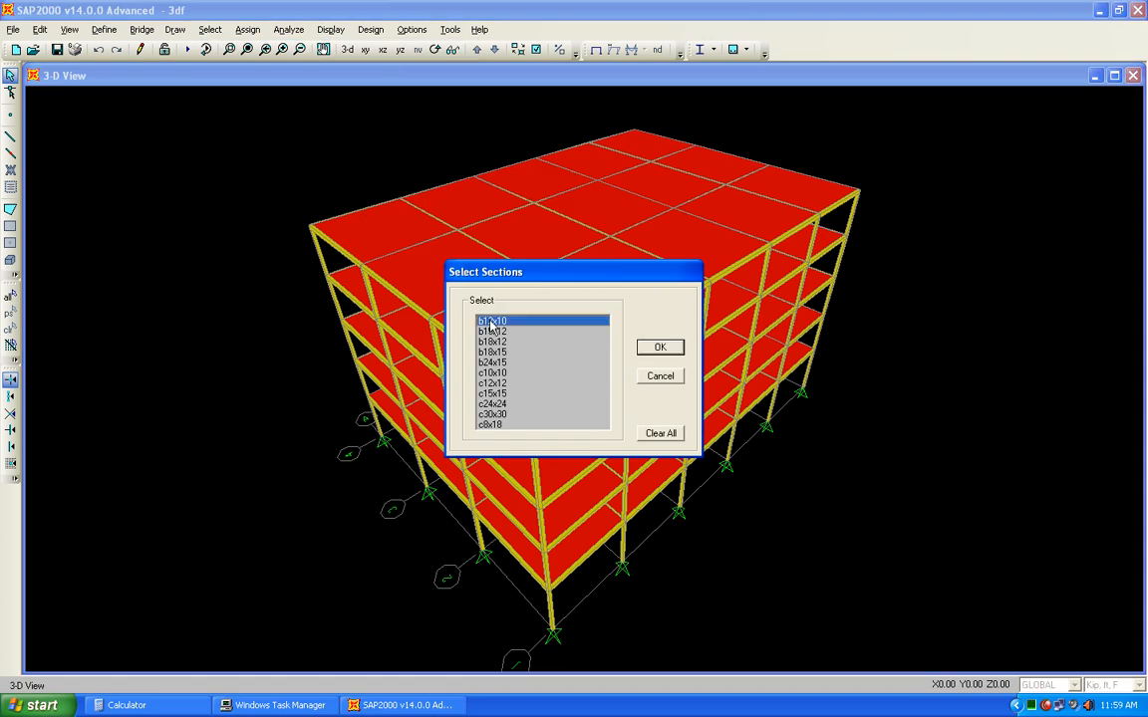
click(643, 349)
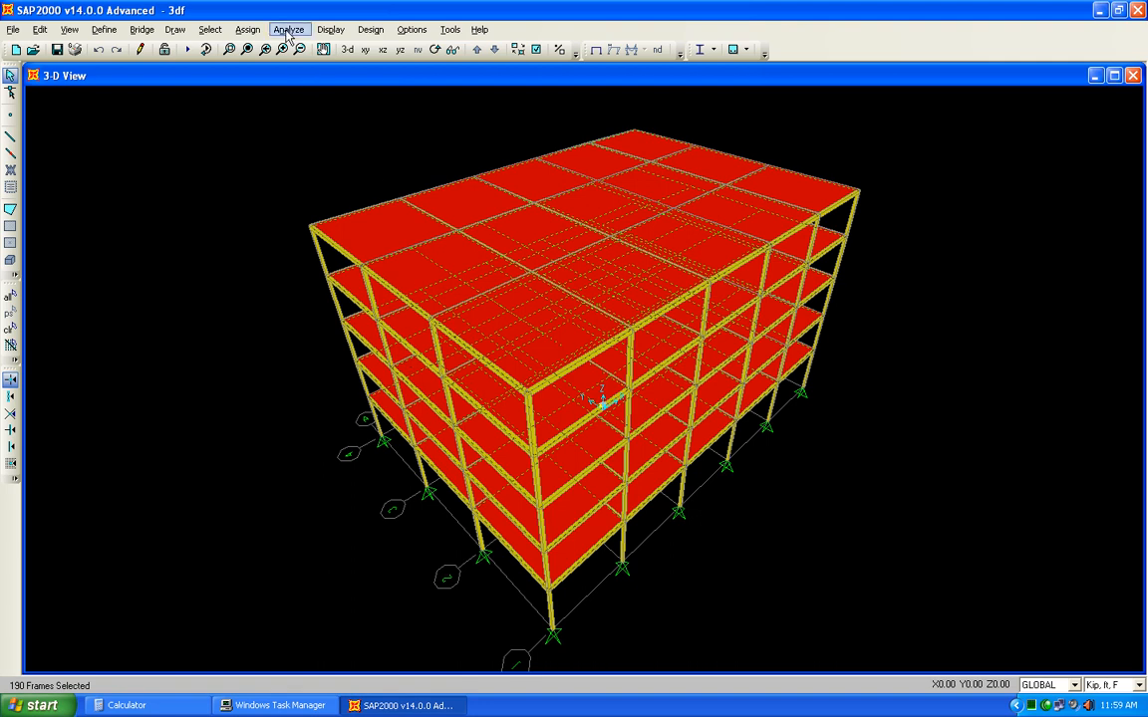
click(247, 28)
mouse_move(317, 68)
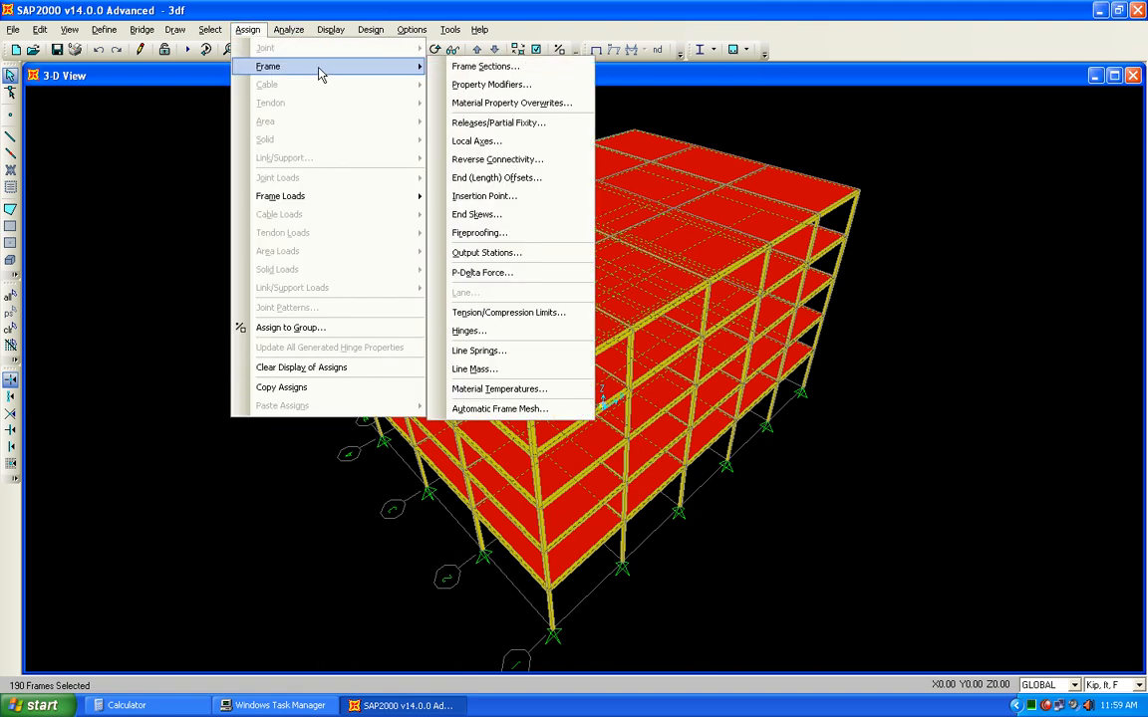
click(461, 68)
click(422, 304)
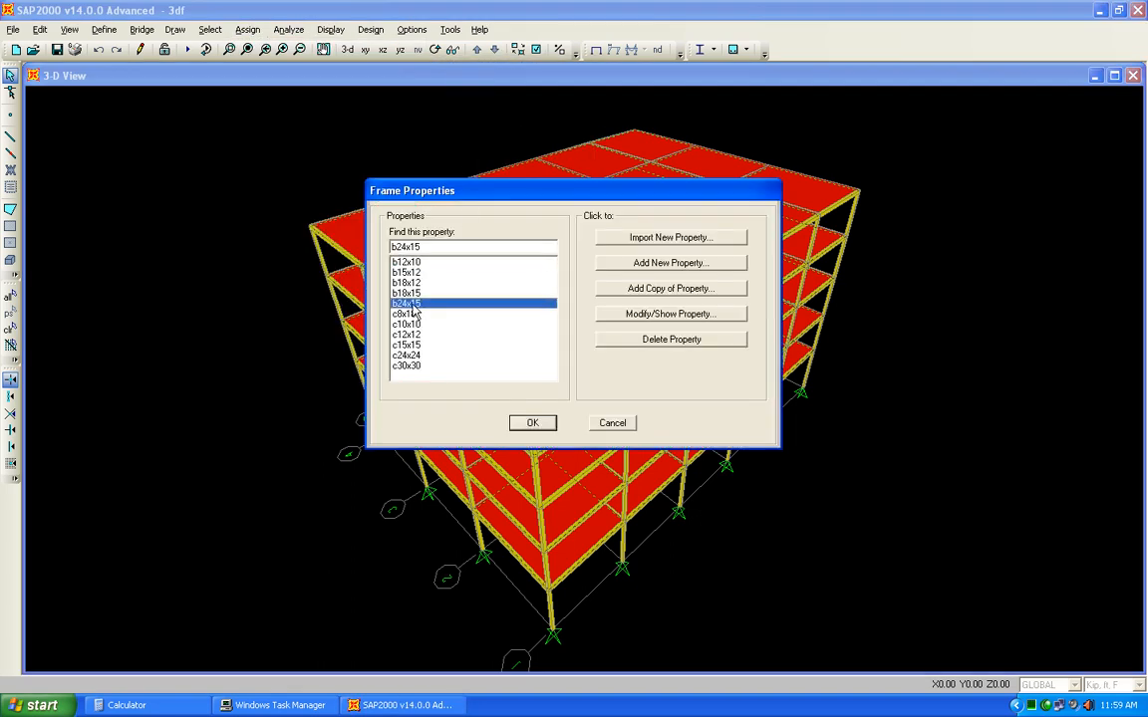
click(539, 423)
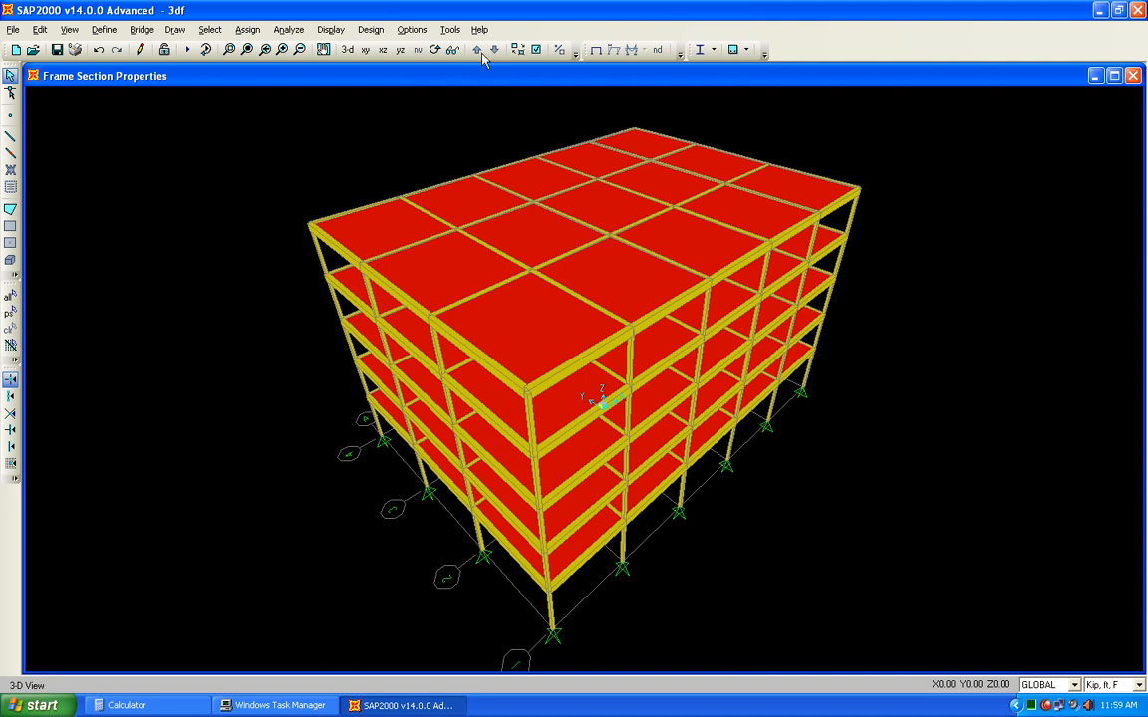
Step: Examine from above and below how the extruded beams meet the columns and floor slabs at the corner joints
click(433, 50)
drag(534, 425, 535, 385)
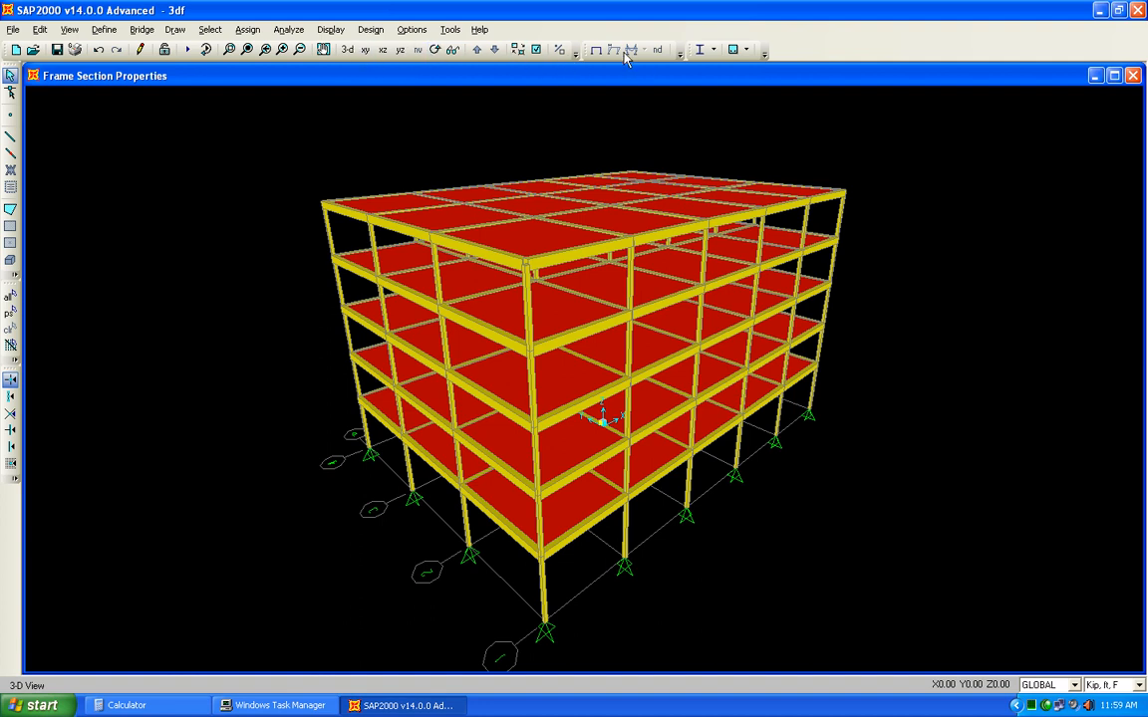
click(229, 49)
drag(538, 239, 603, 292)
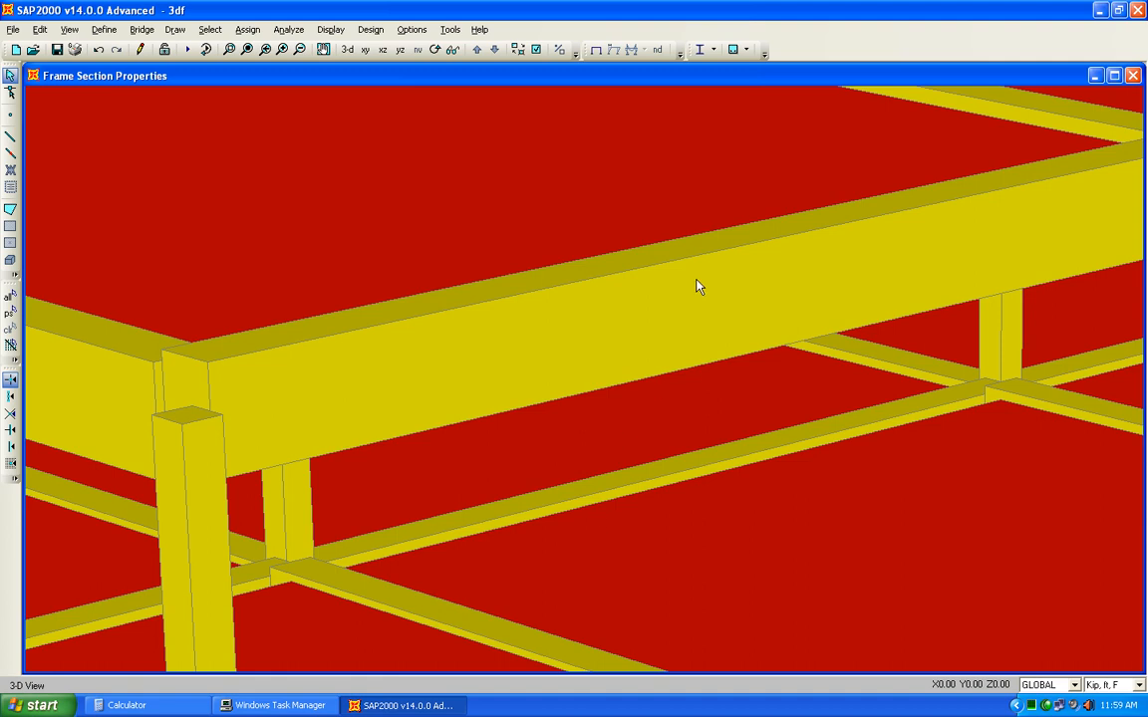
scroll(707, 254, down, 2)
scroll(703, 257, down, 1)
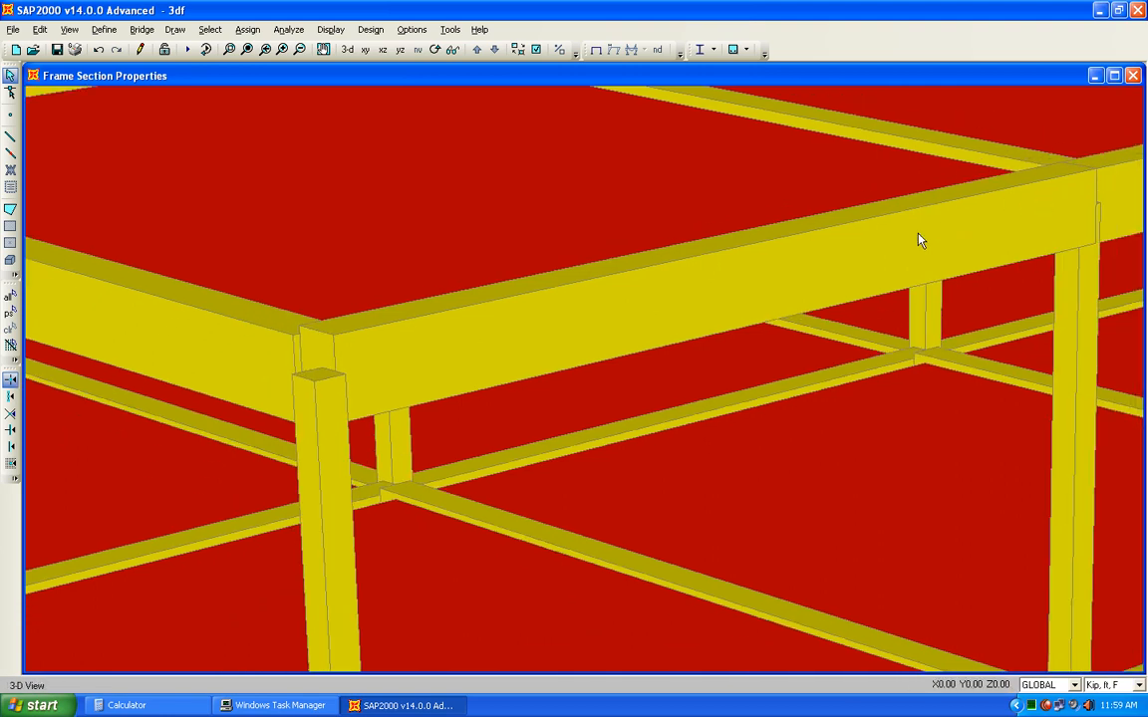
scroll(454, 305, down, 3)
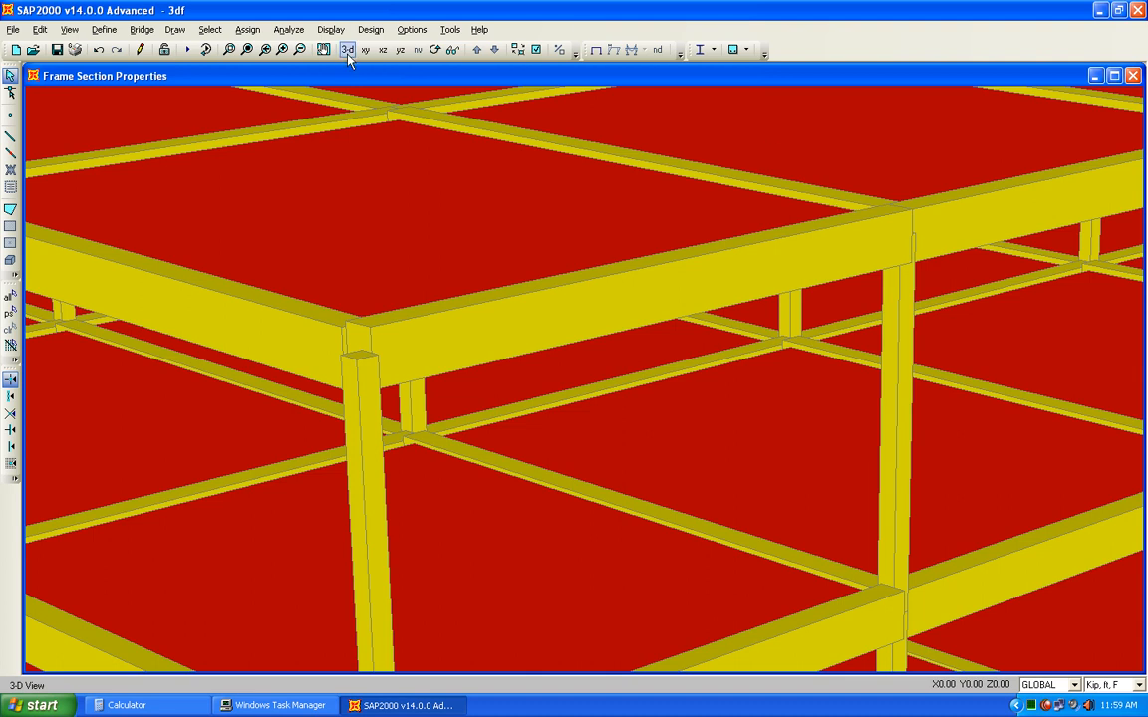
click(435, 49)
drag(499, 366, 507, 341)
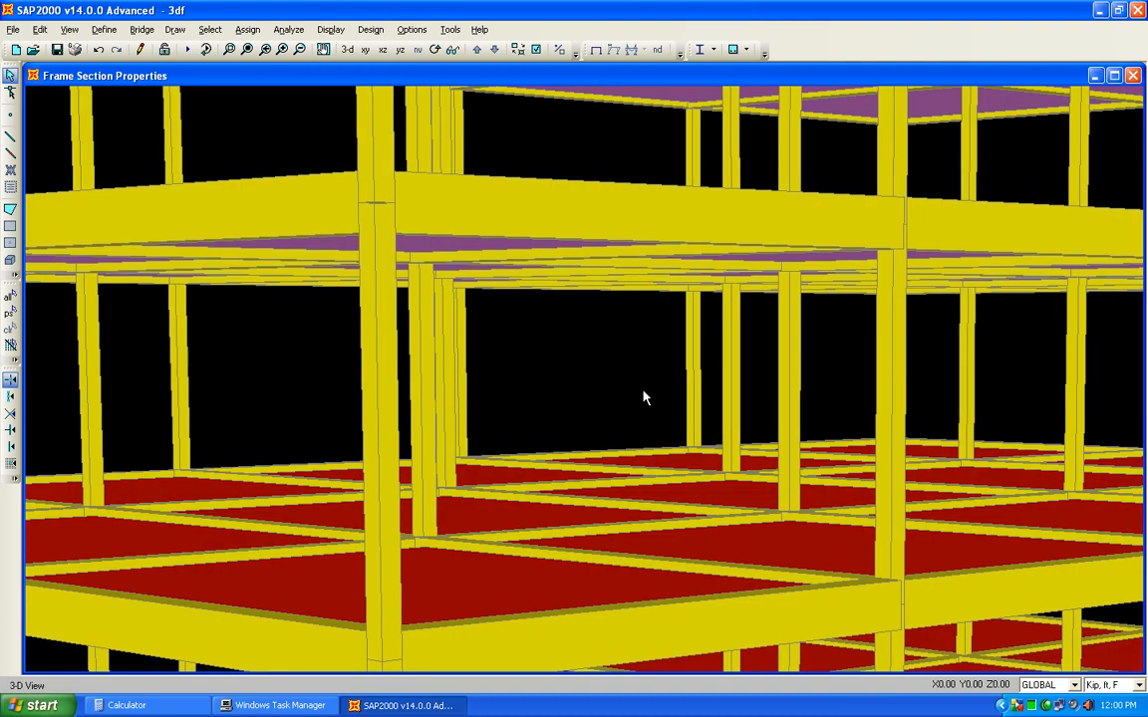
drag(660, 233, 646, 254)
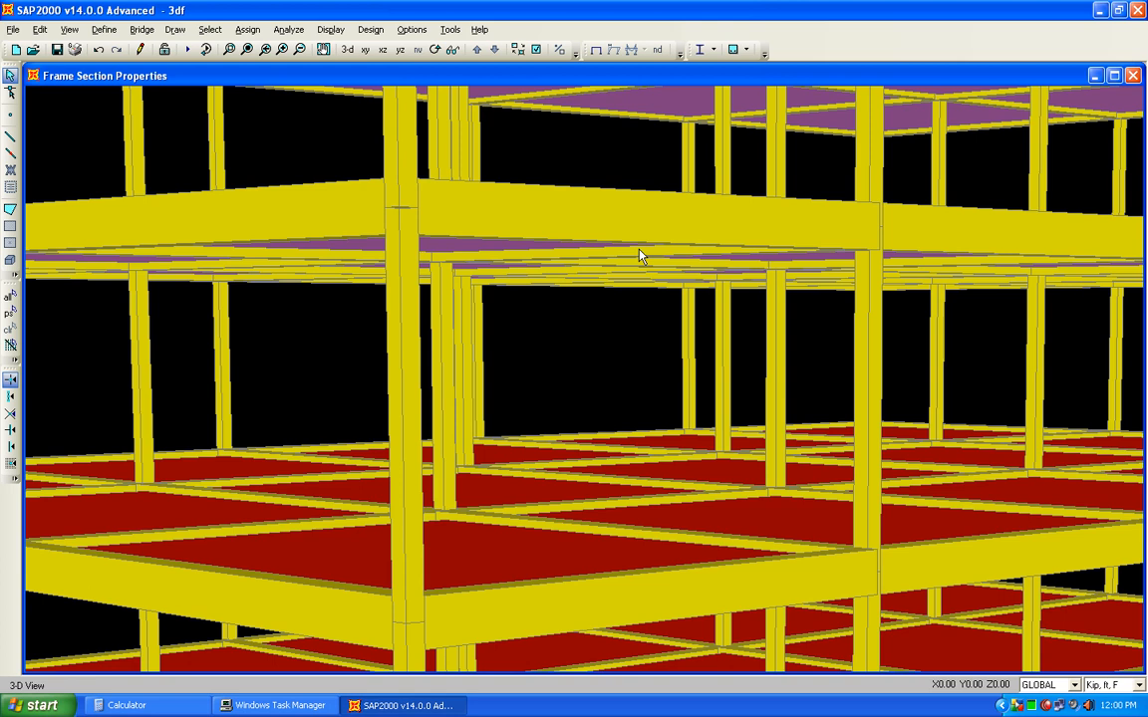
middle_drag(640, 250, 651, 466)
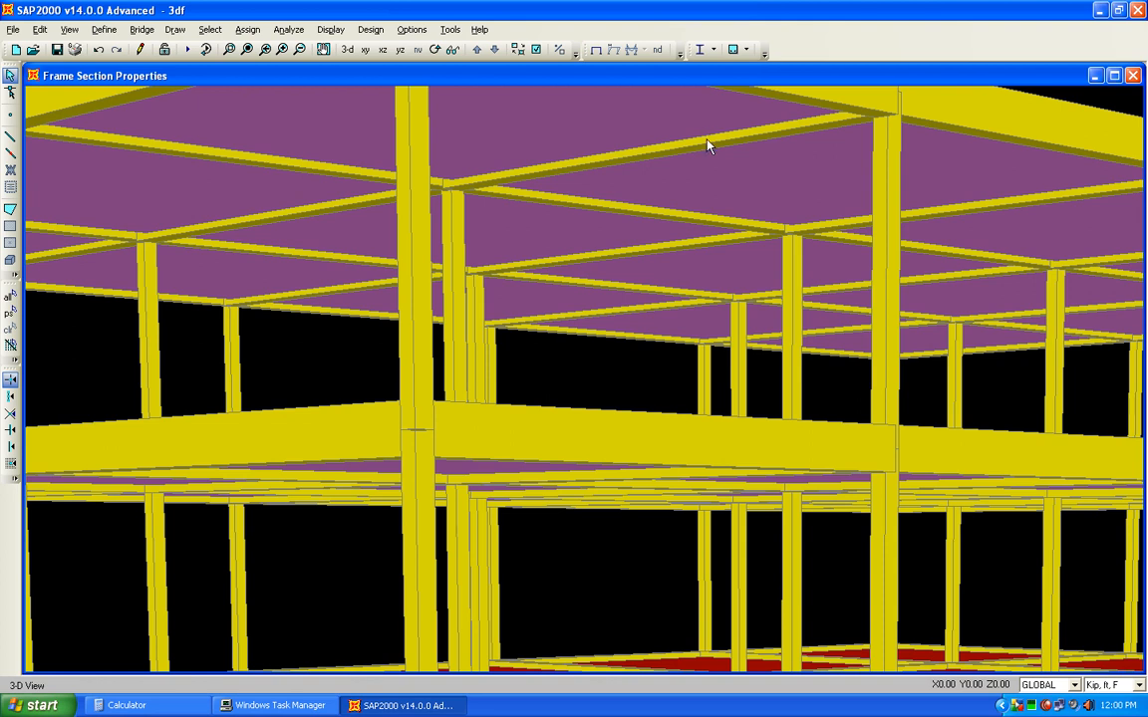
middle_drag(708, 140, 696, 214)
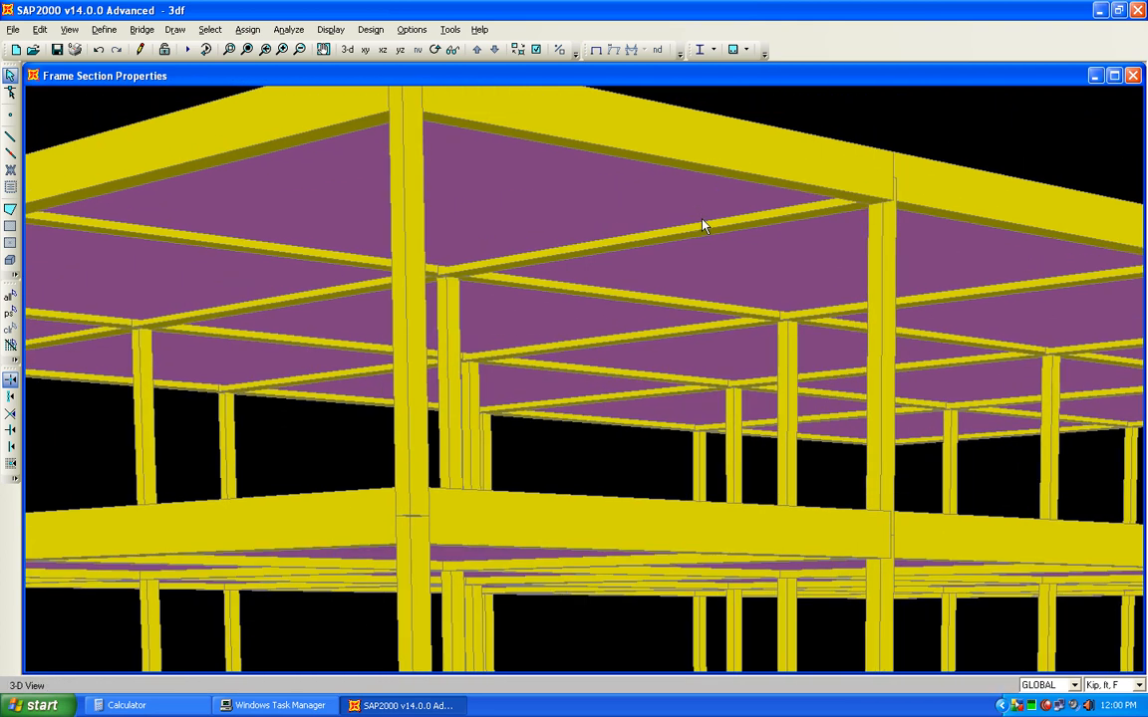
middle_drag(688, 505, 671, 315)
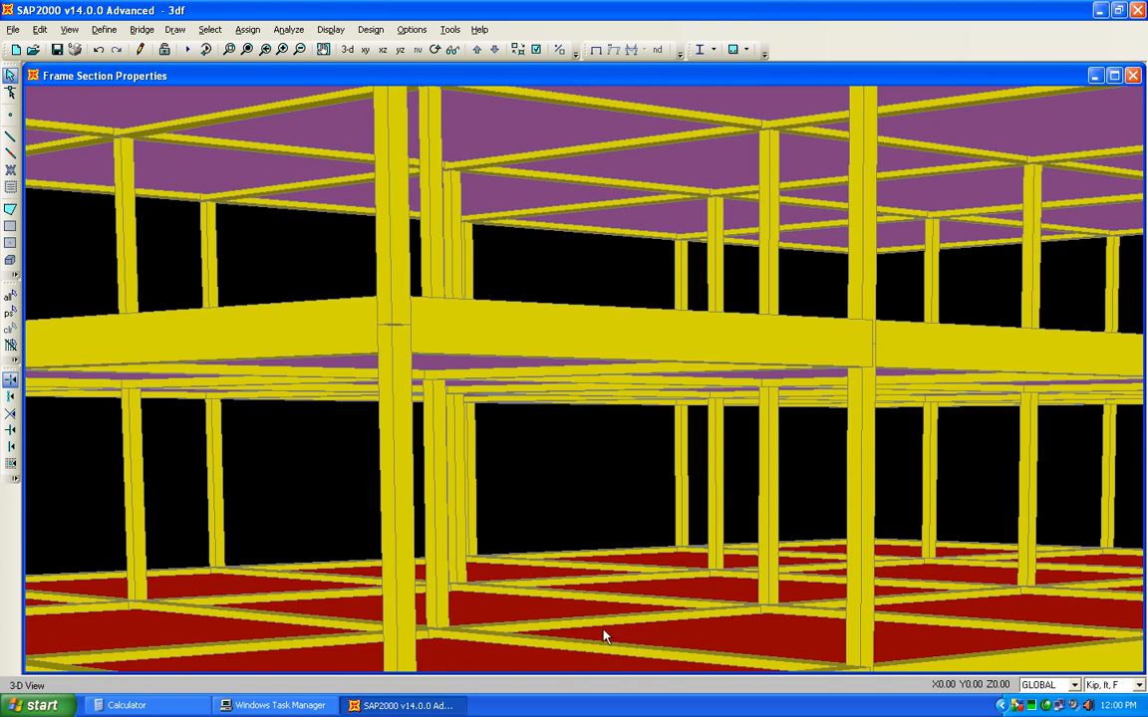
right_click(1050, 706)
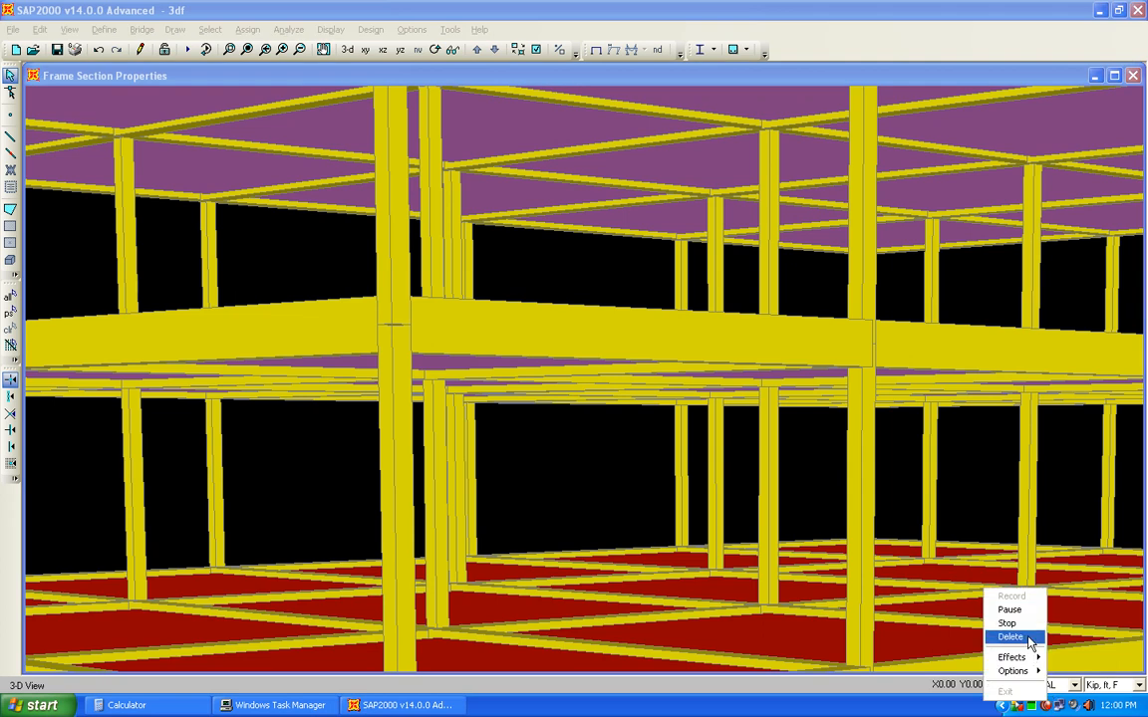
click(1018, 613)
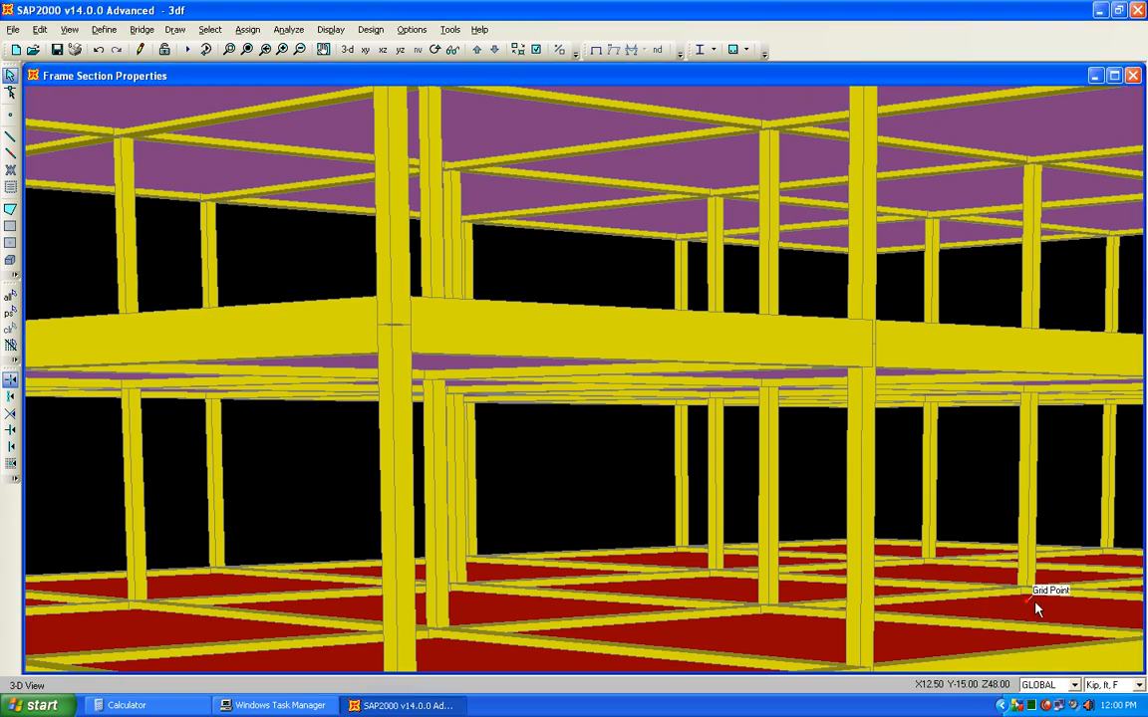
Step: Select all frames with section b24x15 and set their insertion point's cardinal point to 8 (Top Center)
click(320, 49)
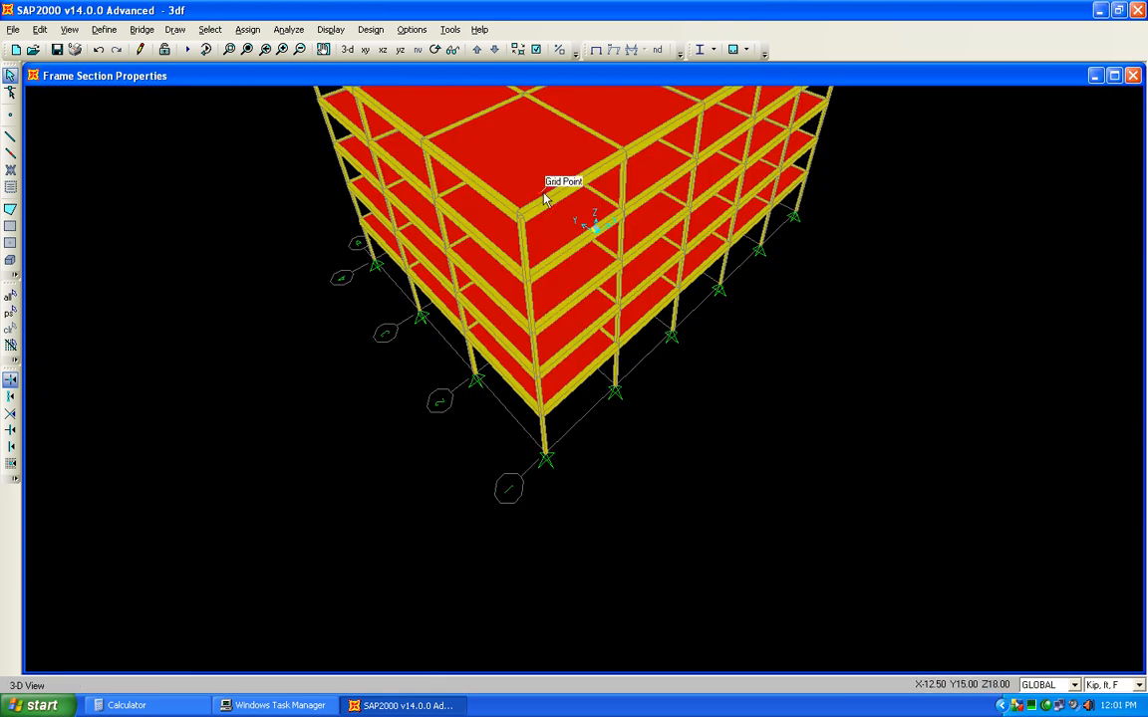
click(248, 49)
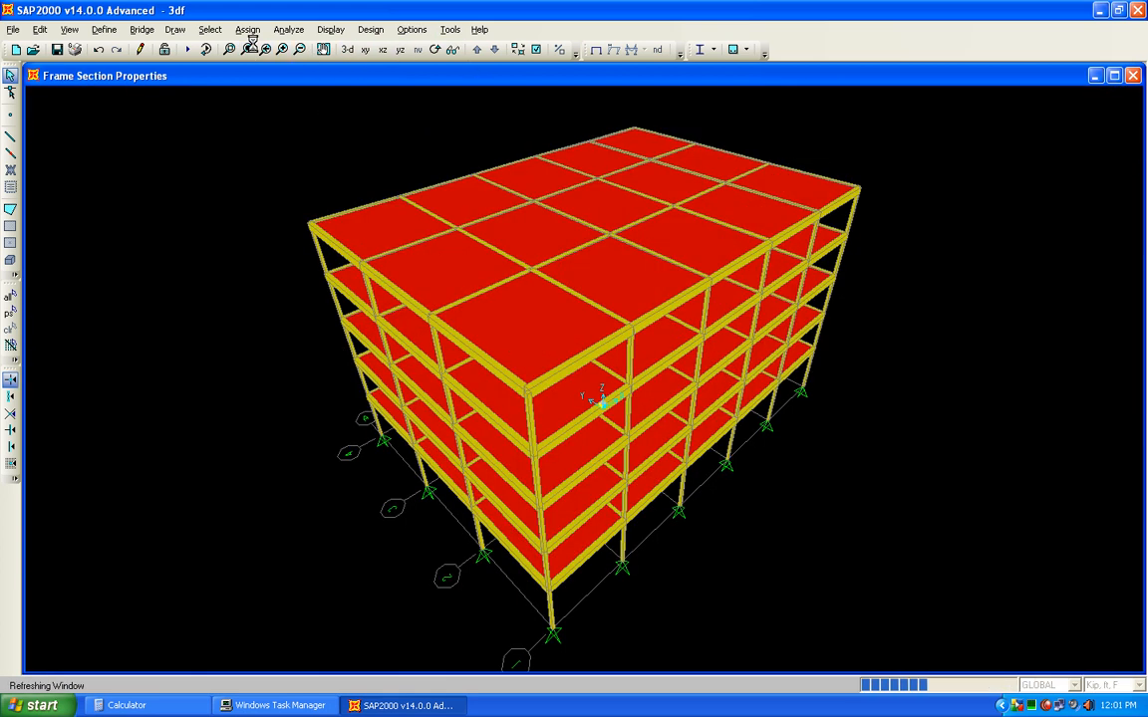
click(248, 29)
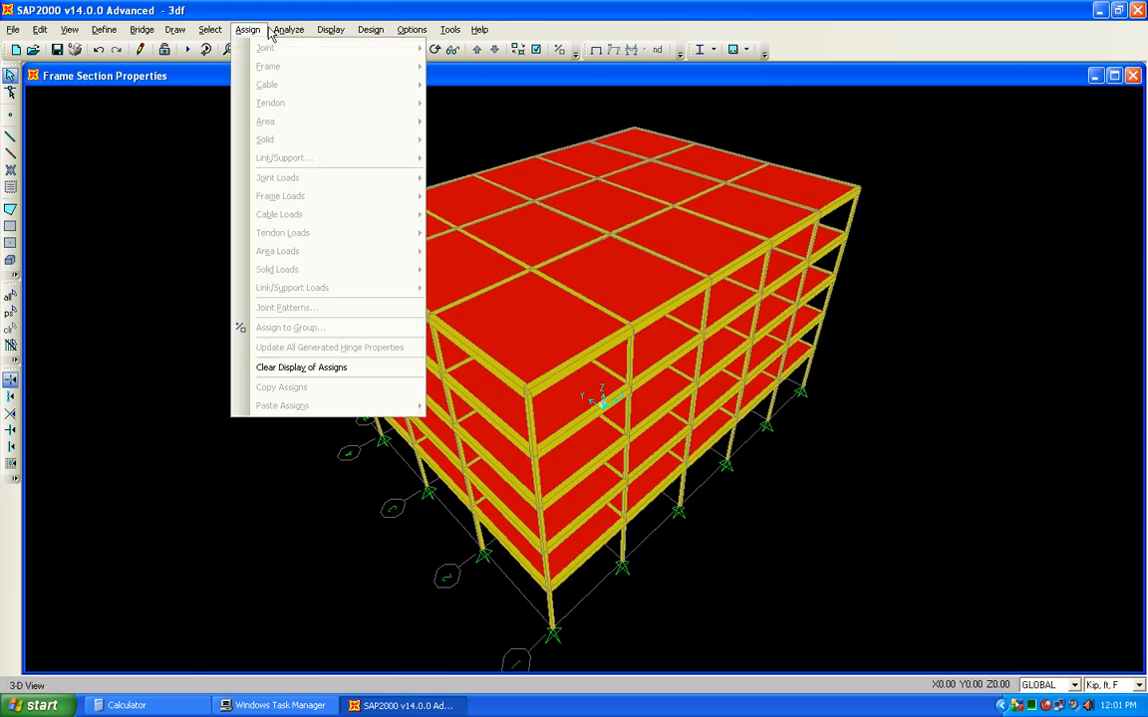
mouse_move(209, 29)
mouse_move(237, 50)
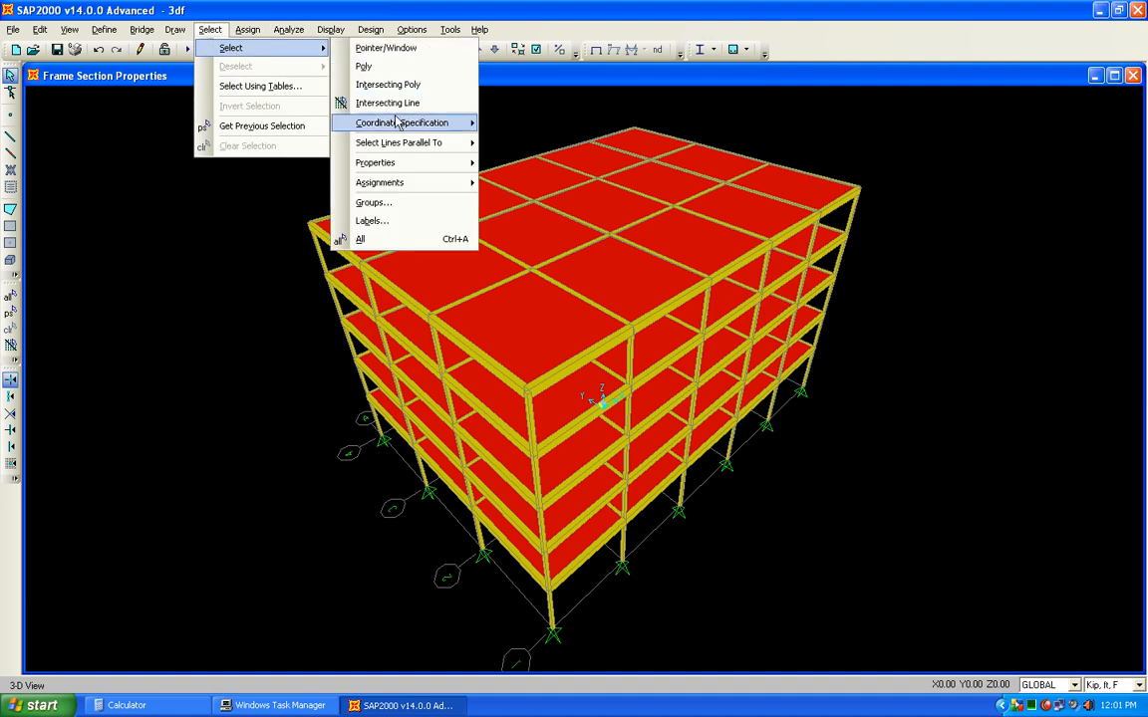
mouse_move(409, 162)
click(510, 182)
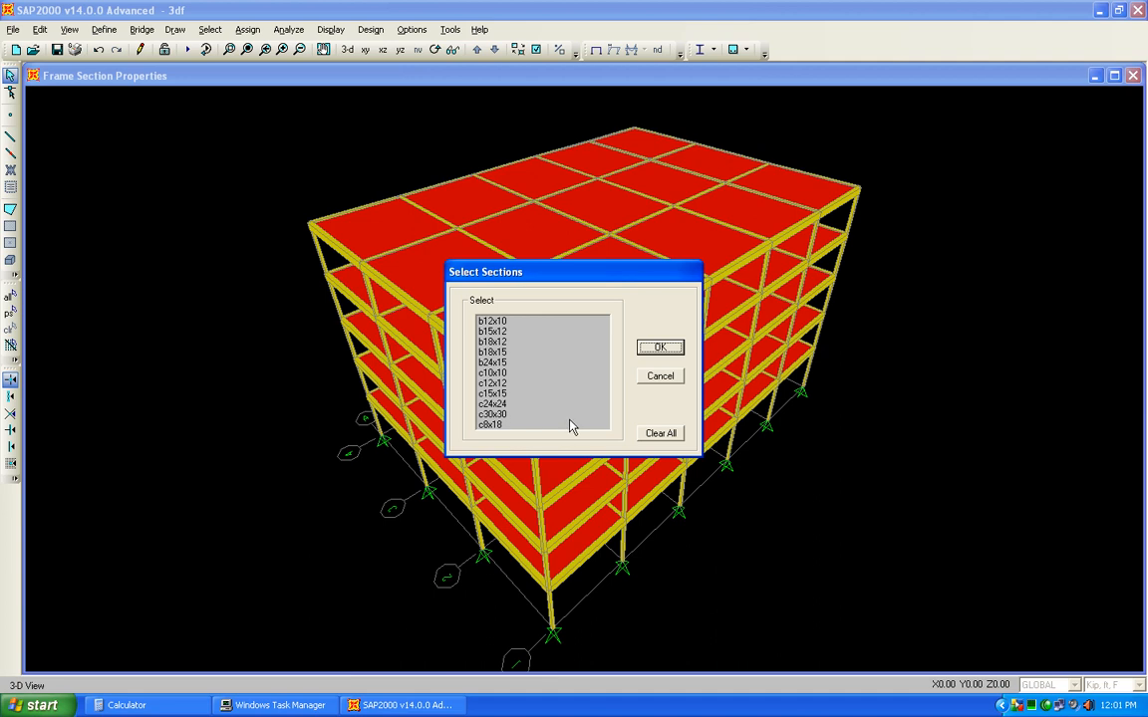
click(503, 362)
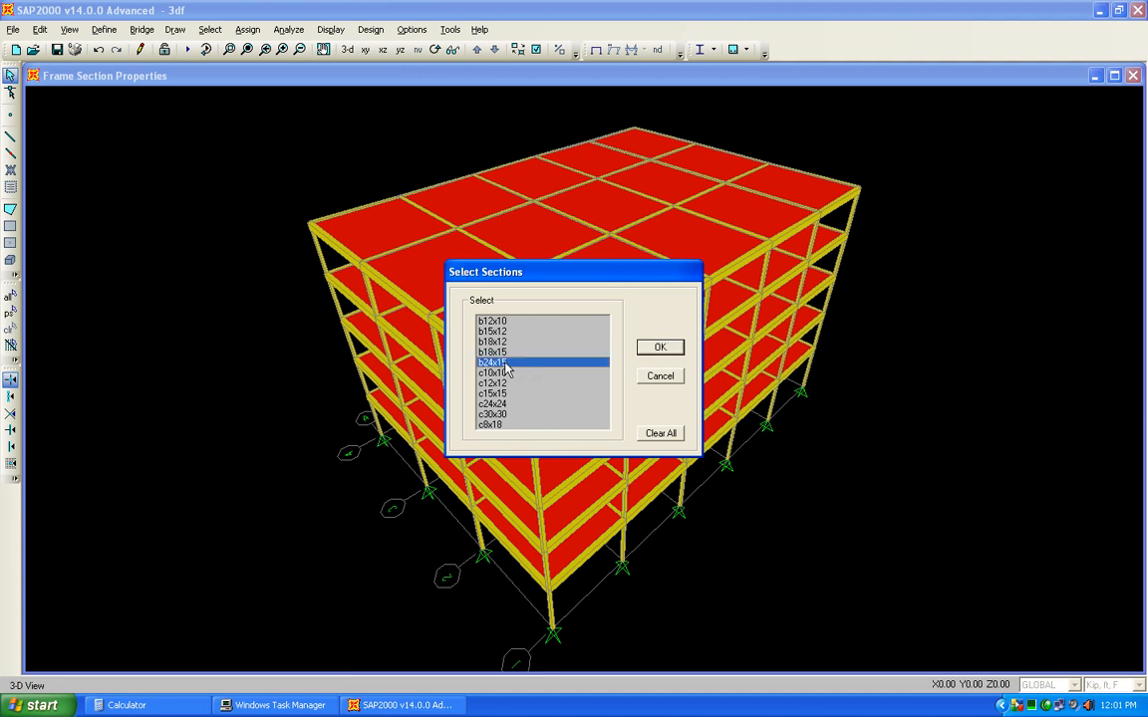
click(659, 346)
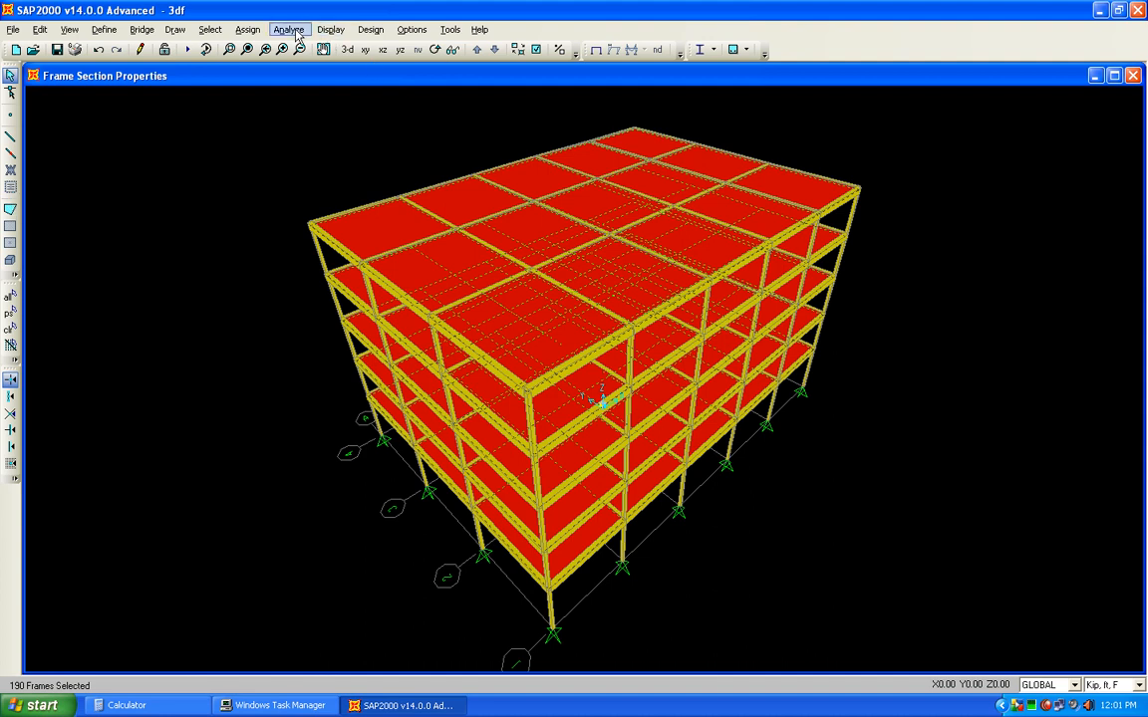
click(247, 30)
mouse_move(295, 70)
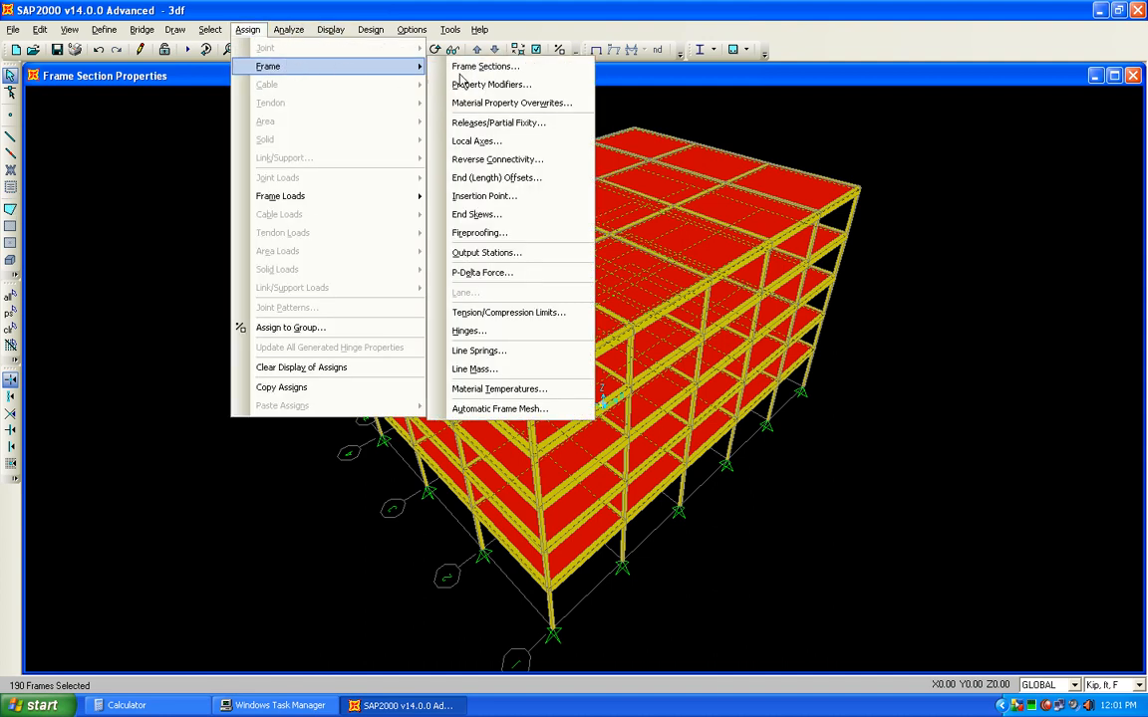
click(478, 196)
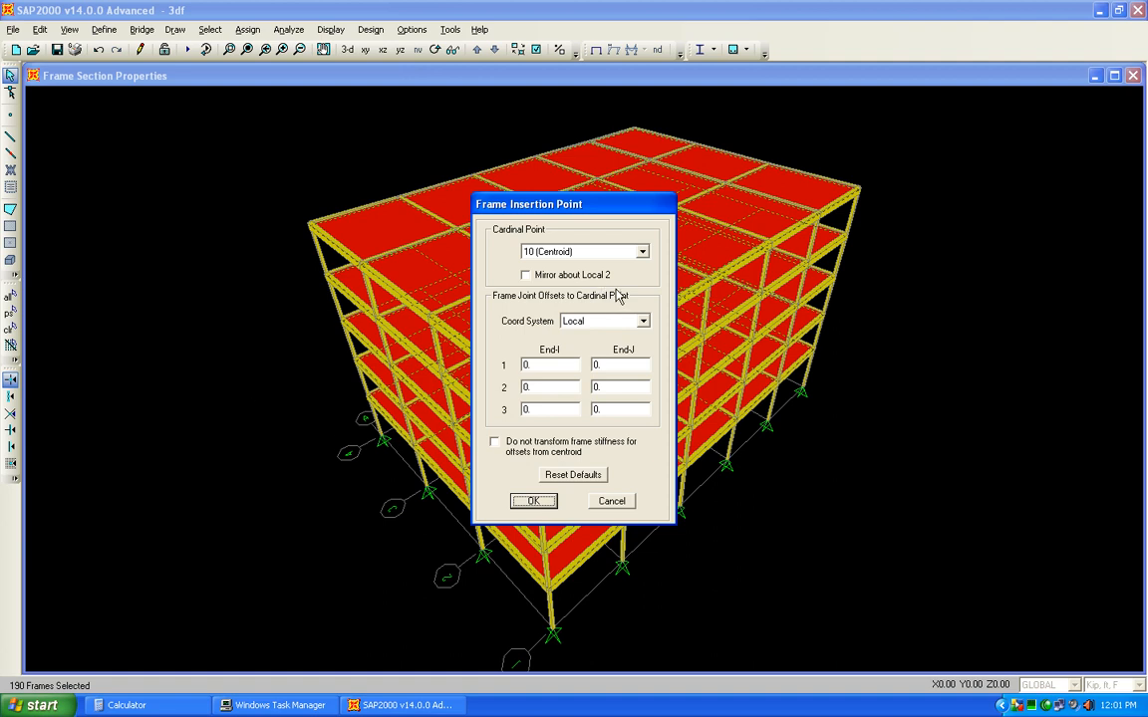
click(584, 253)
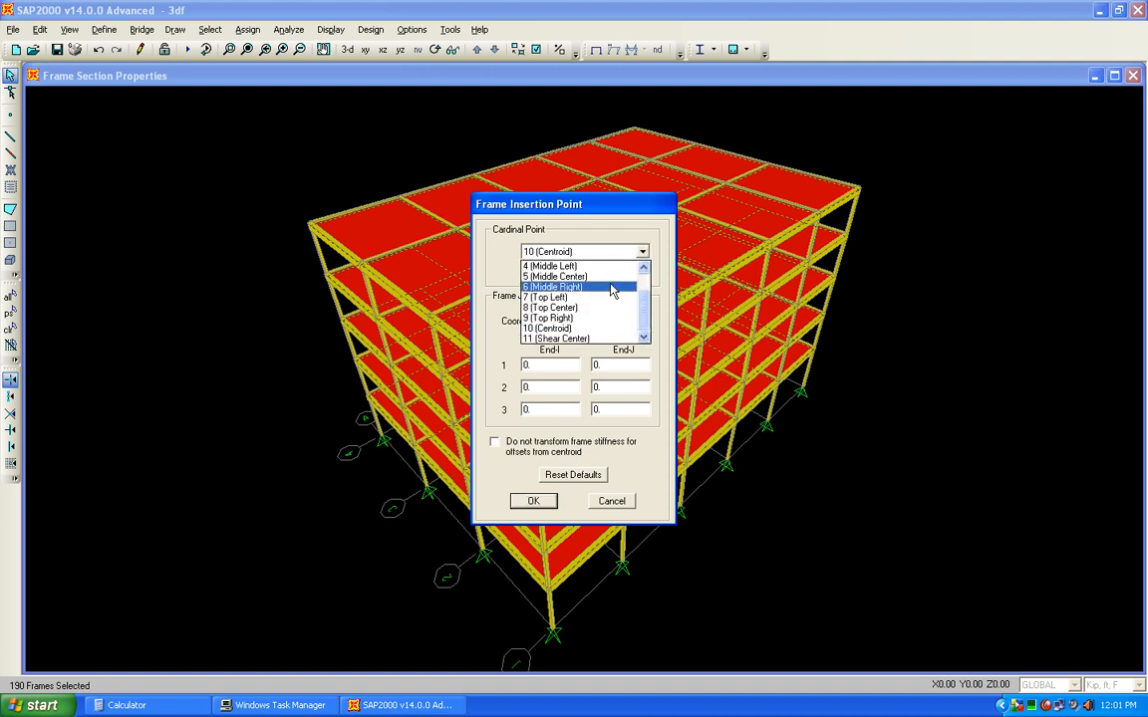
drag(644, 303, 646, 278)
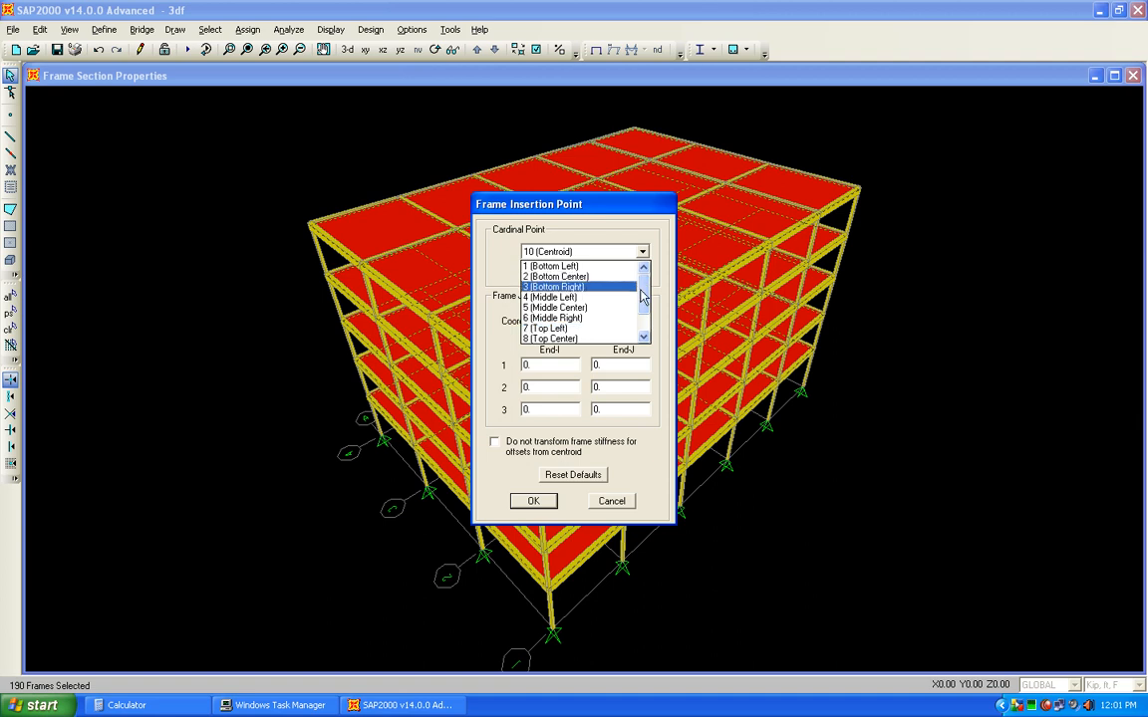
click(605, 338)
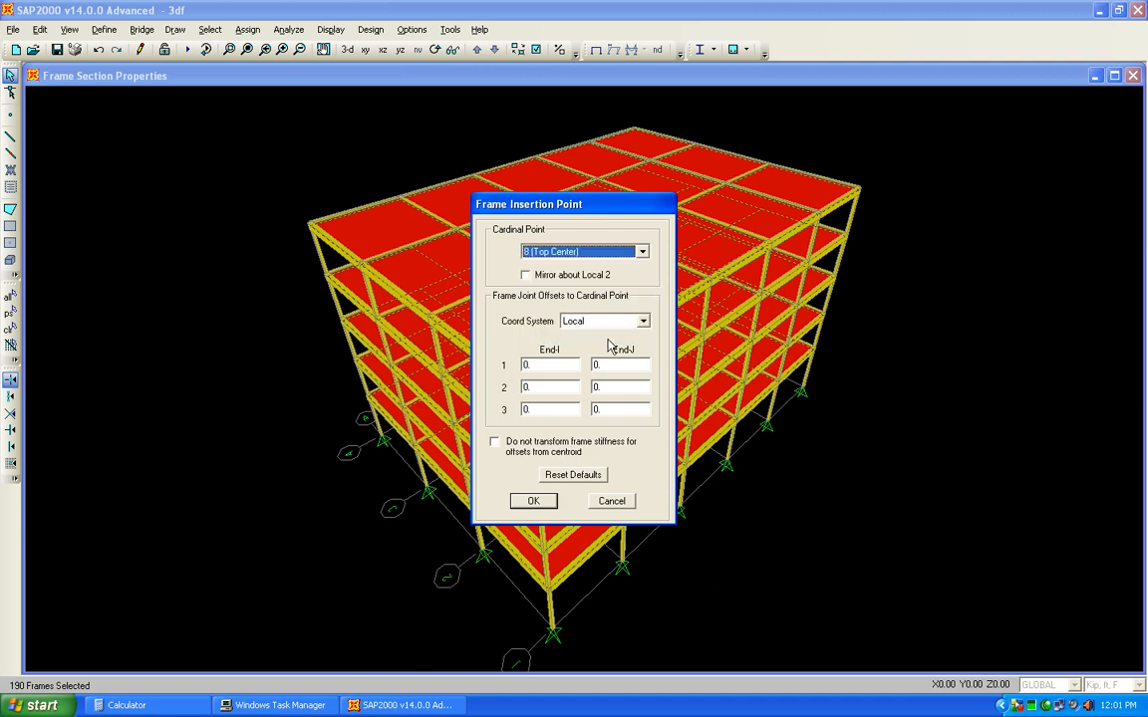
click(551, 259)
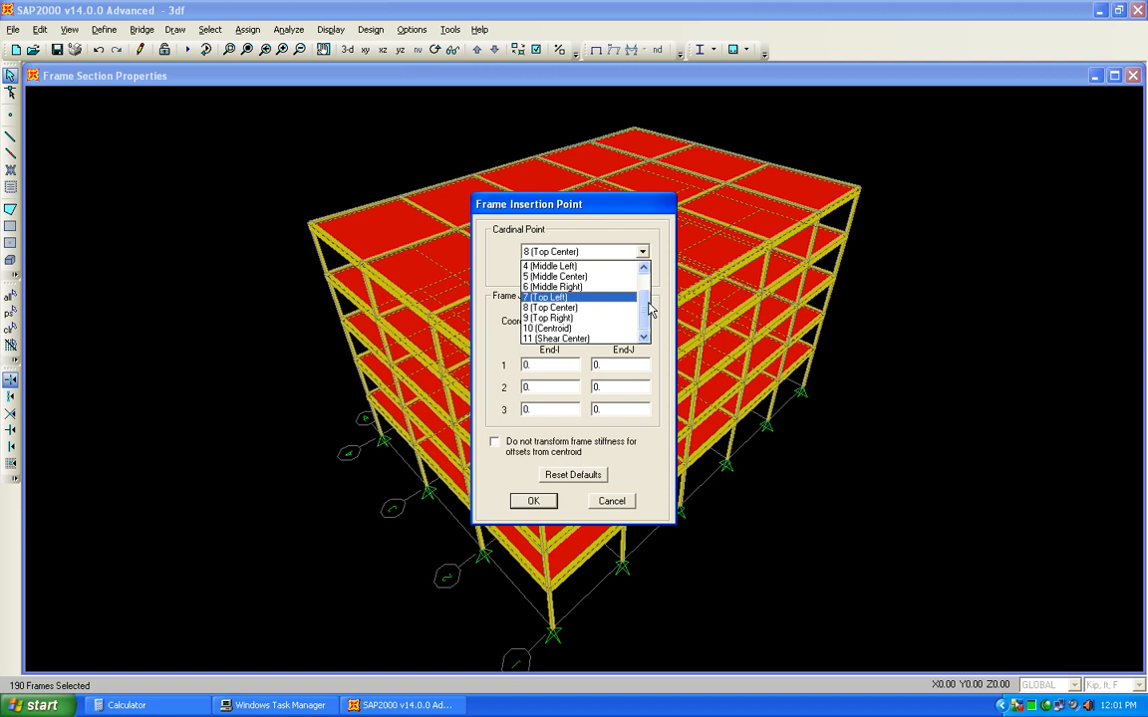
scroll(649, 312, up, 1)
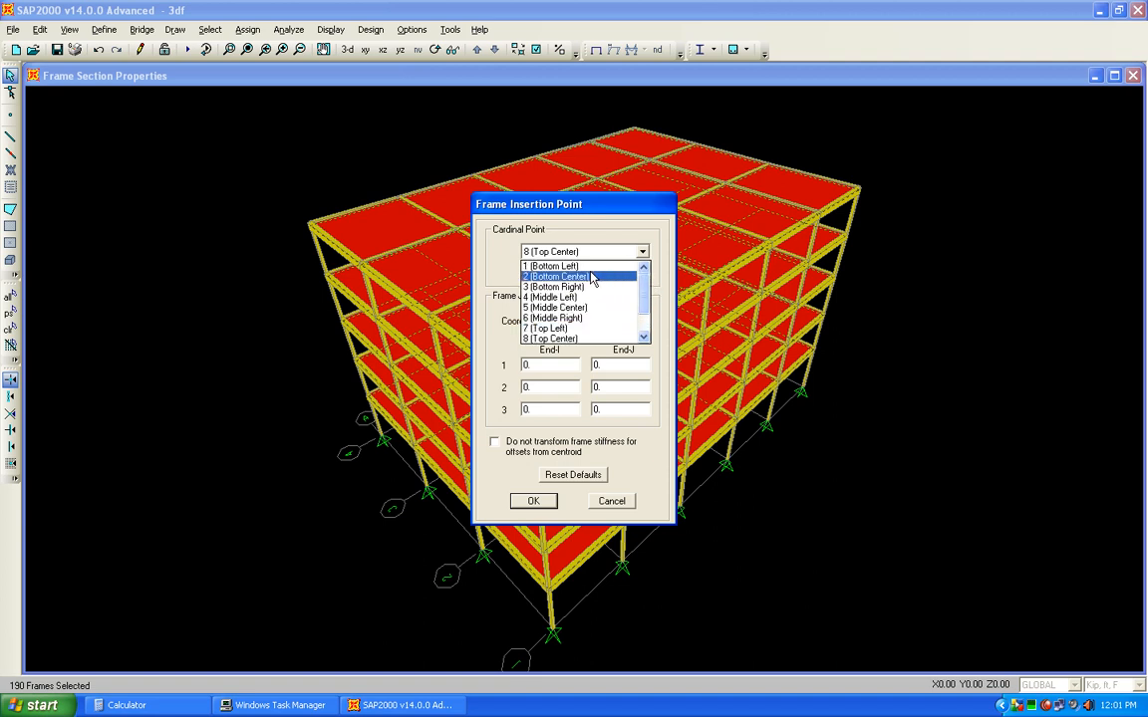
click(615, 340)
click(533, 502)
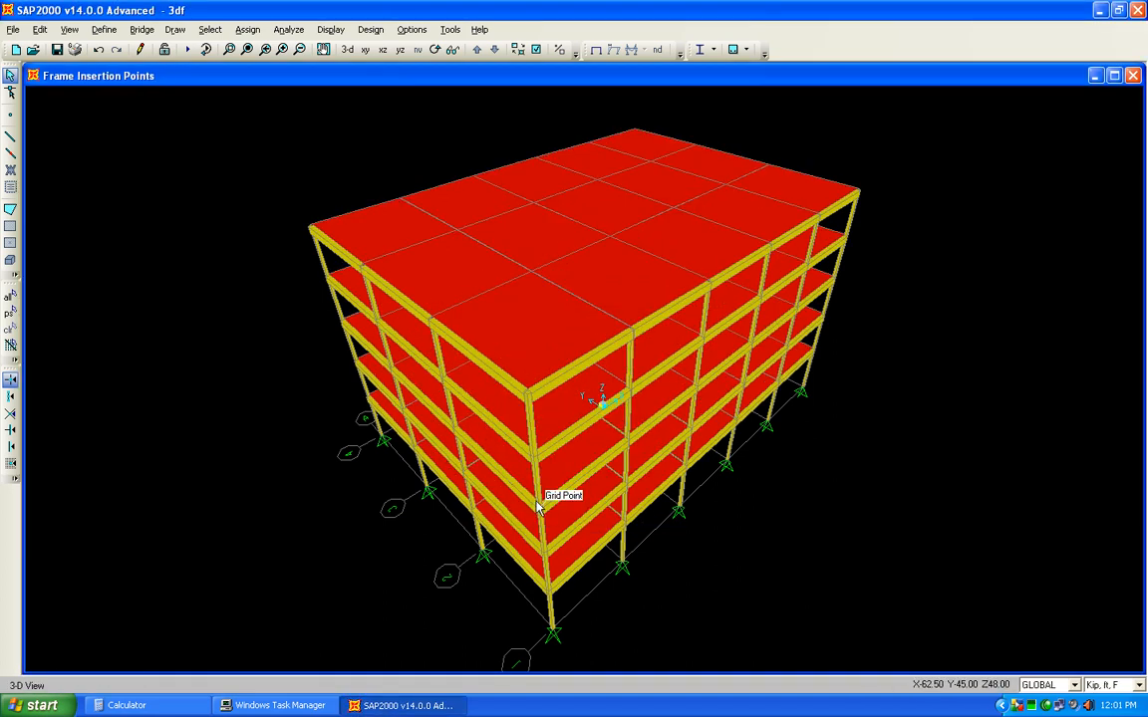
Step: Examine from above and below how the shifted beams meet the columns and floor slabs
click(235, 49)
click(636, 427)
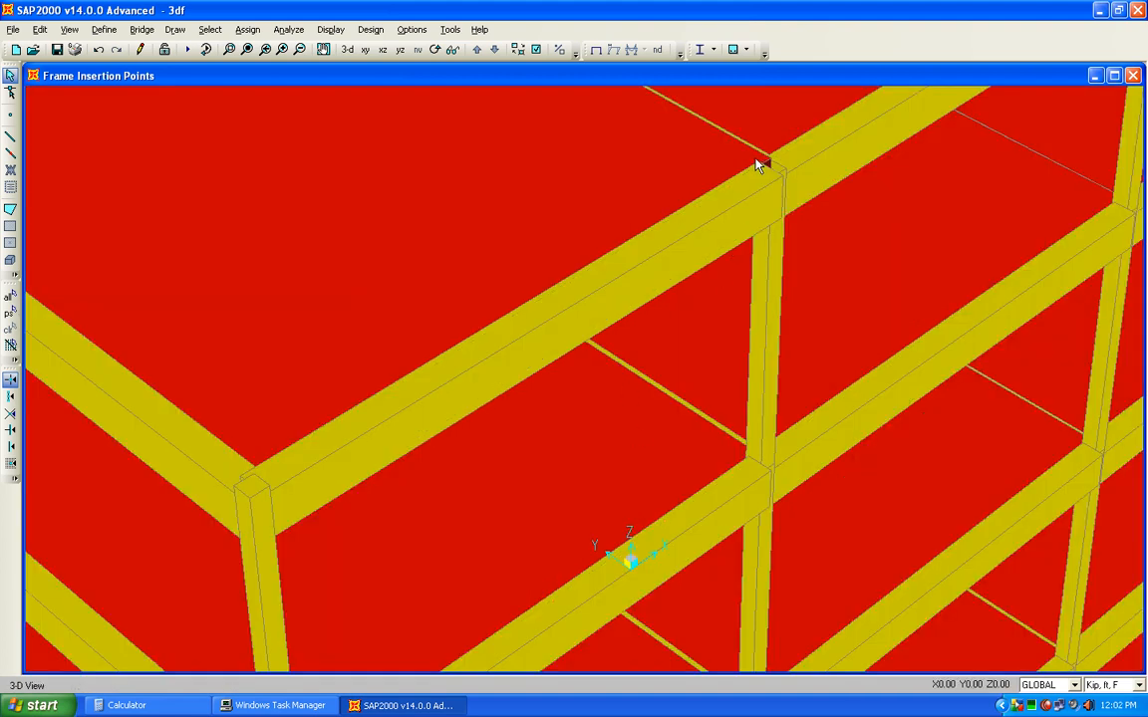
click(436, 50)
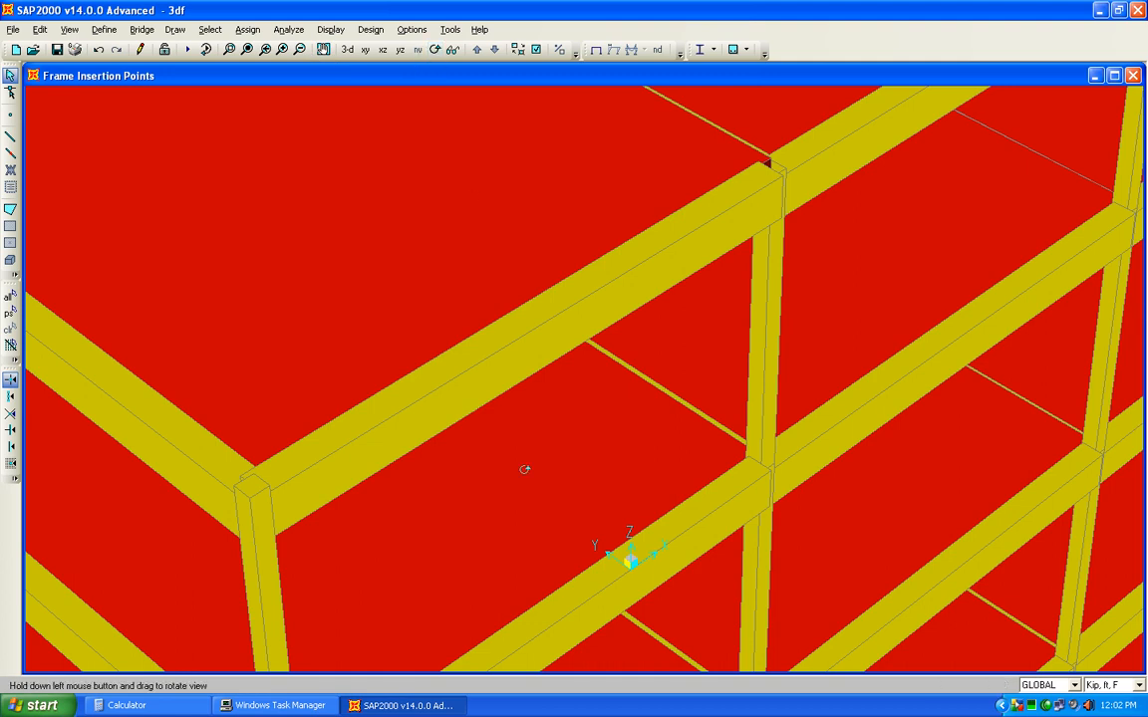
click(522, 395)
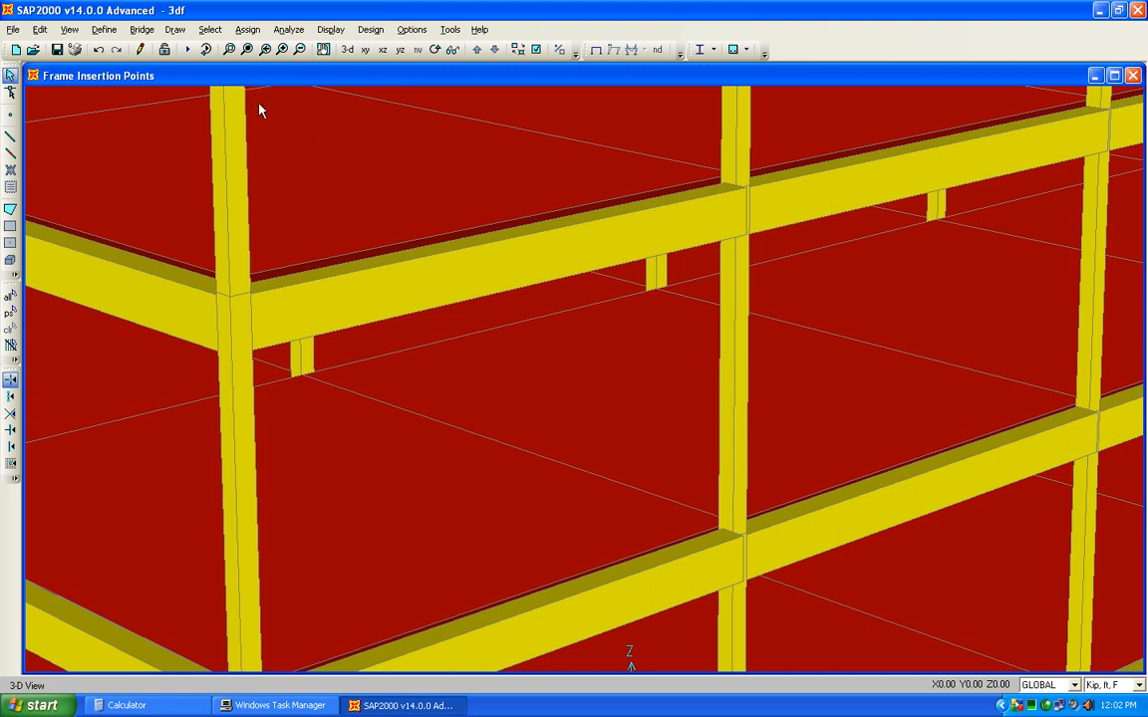
click(434, 49)
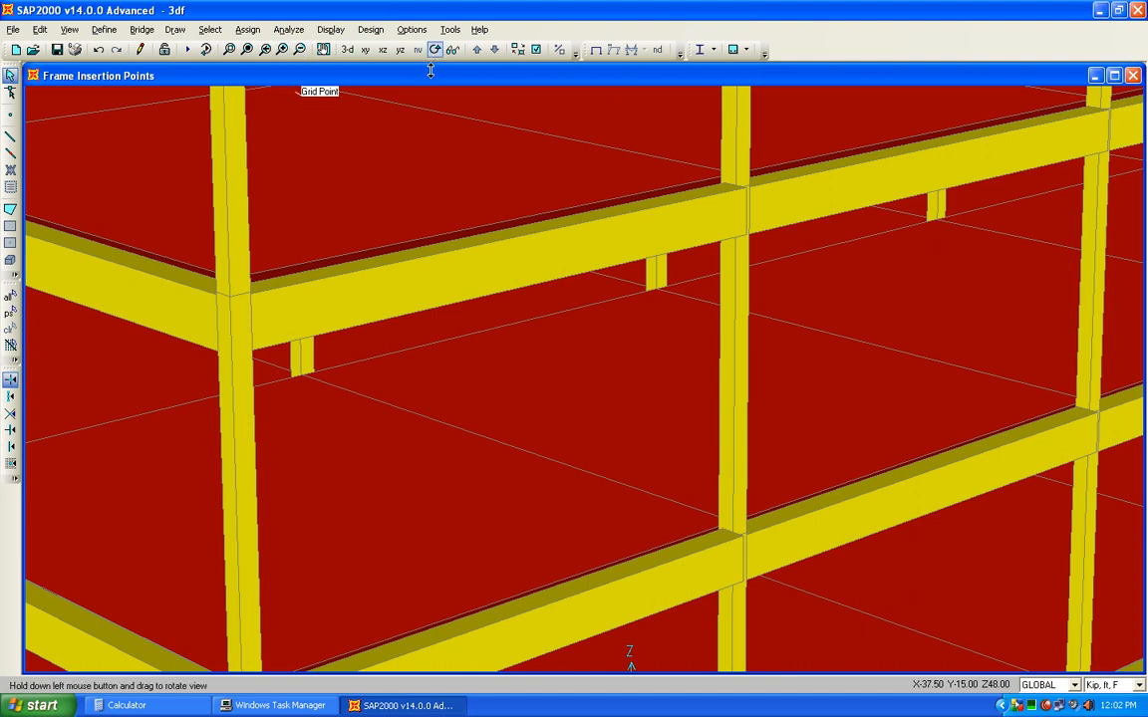
click(460, 300)
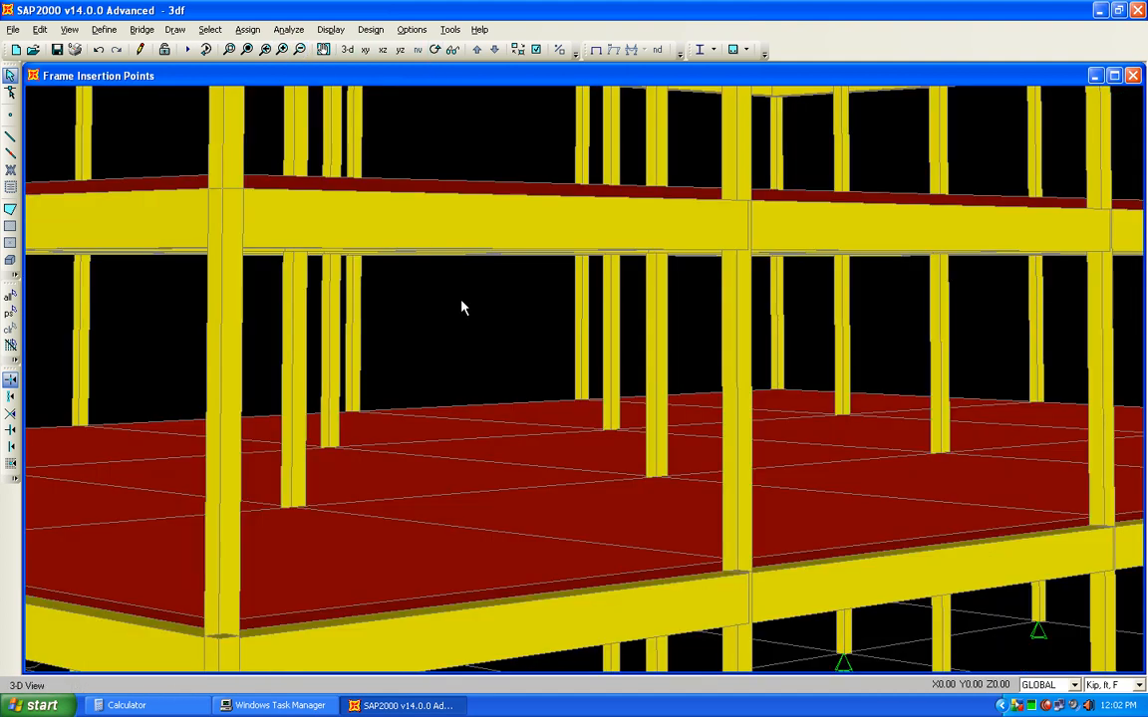
drag(435, 189, 448, 521)
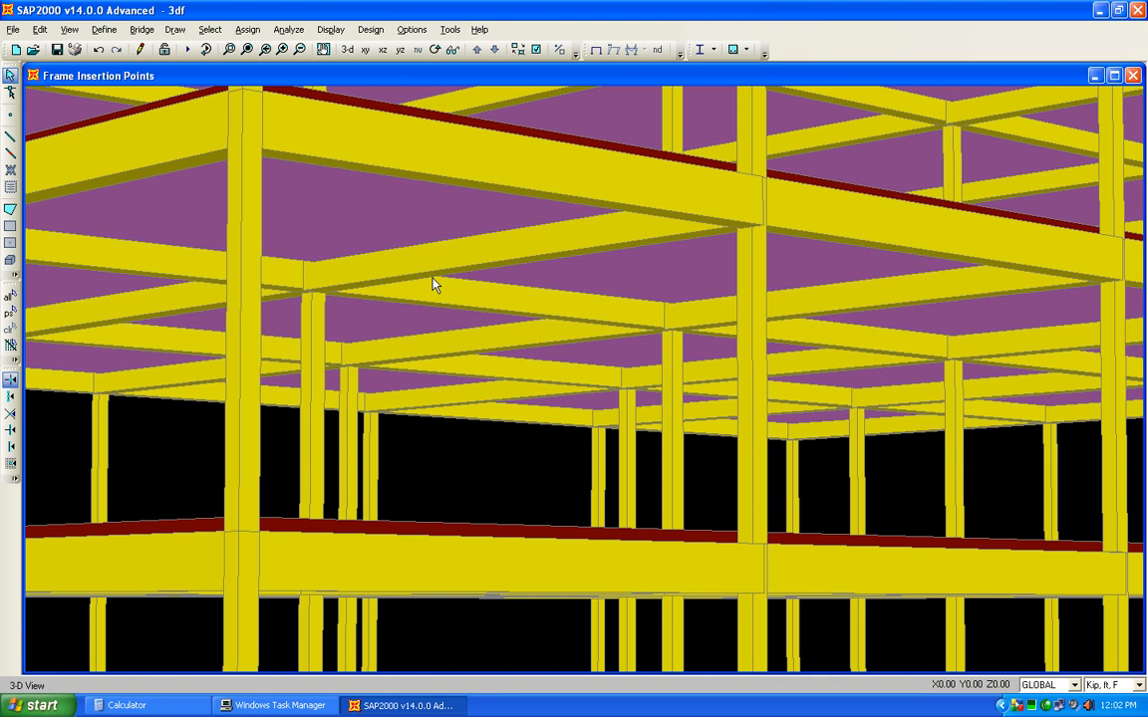
click(228, 49)
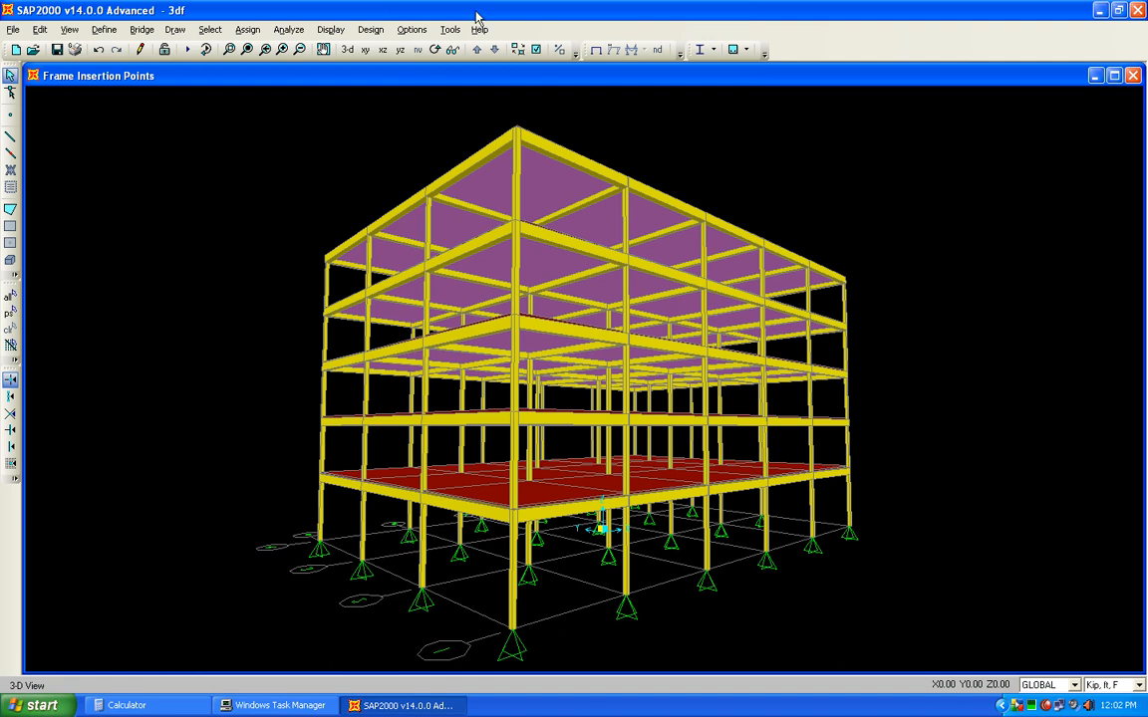
Step: Save the model and add a load pattern named LIVE of type LIVE
click(57, 49)
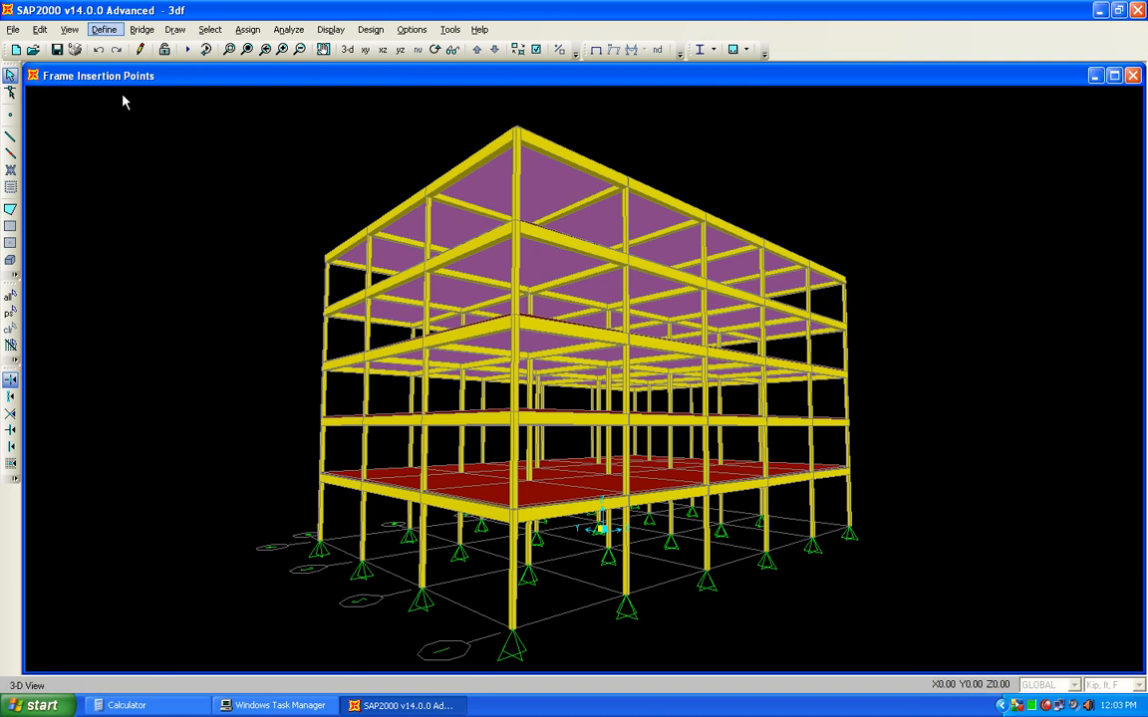
click(104, 29)
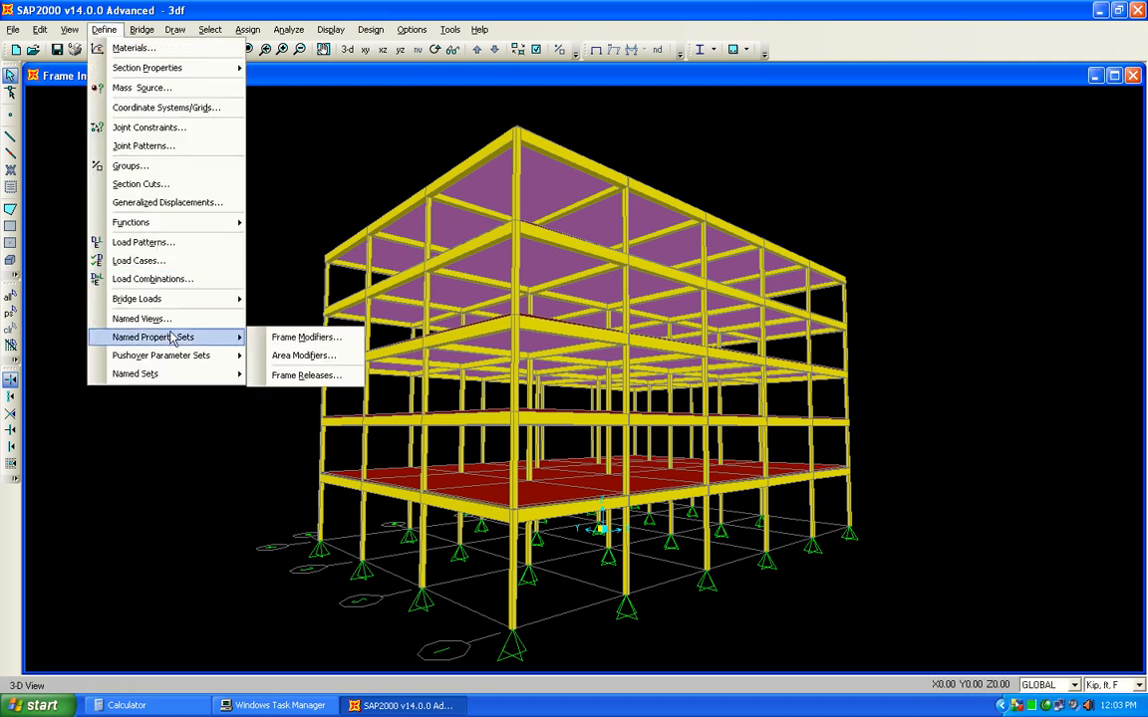
click(182, 253)
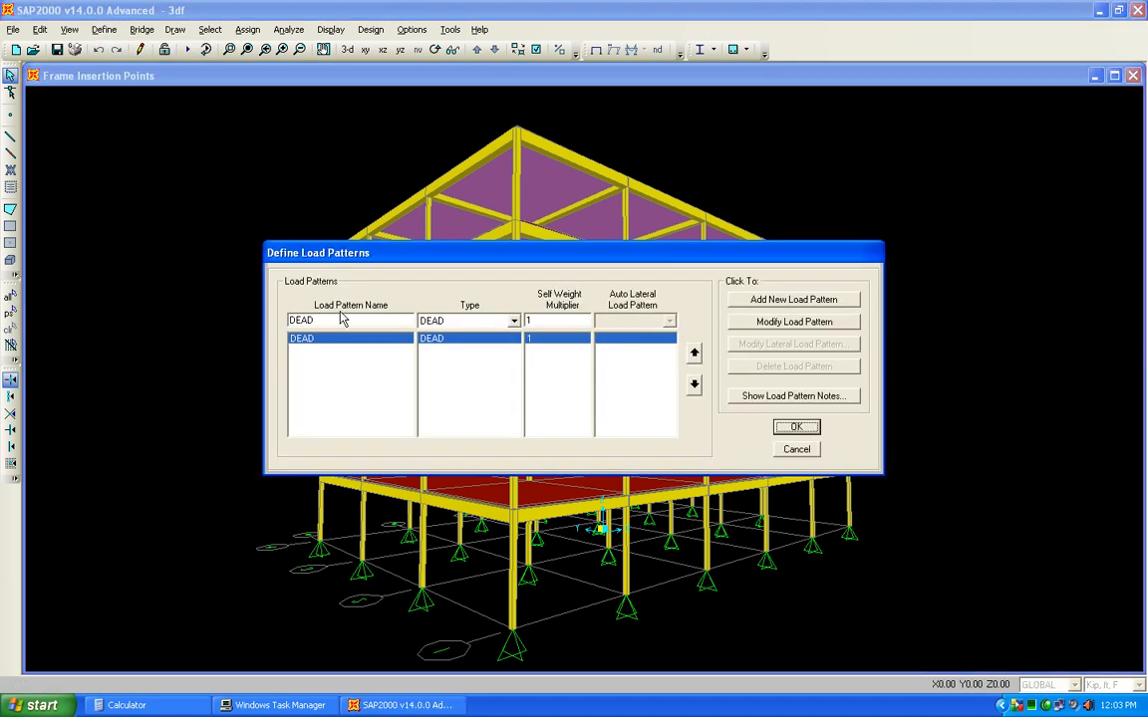
text(LIVE)
click(477, 320)
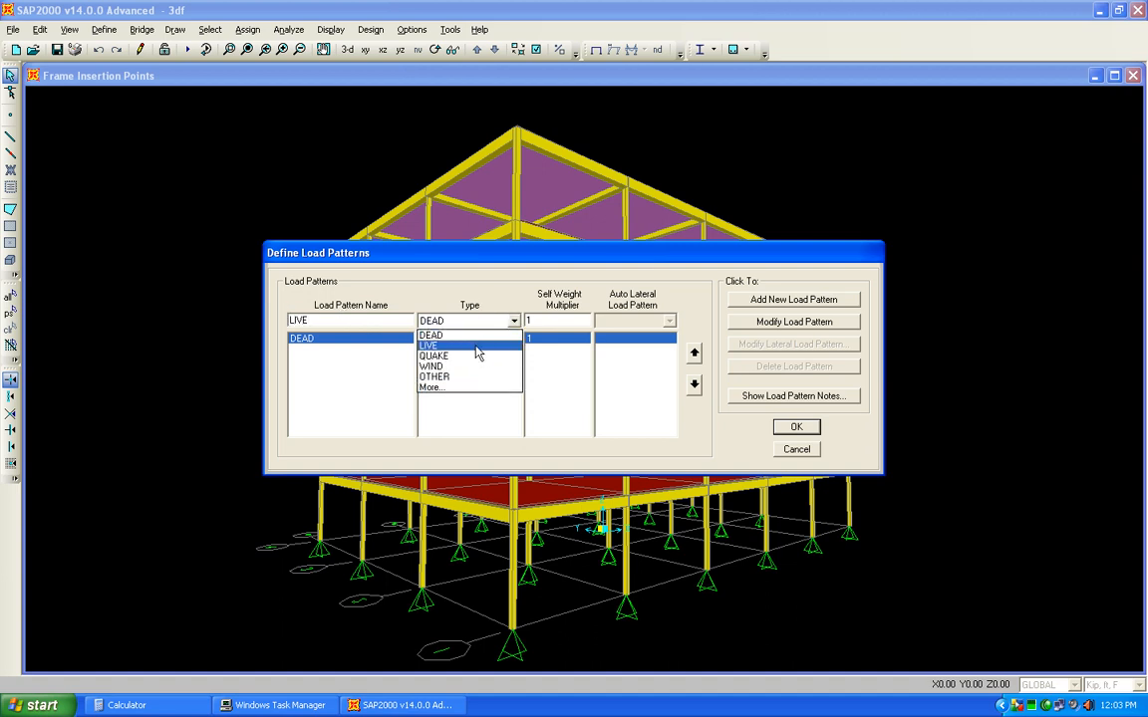
click(476, 347)
click(764, 301)
click(796, 427)
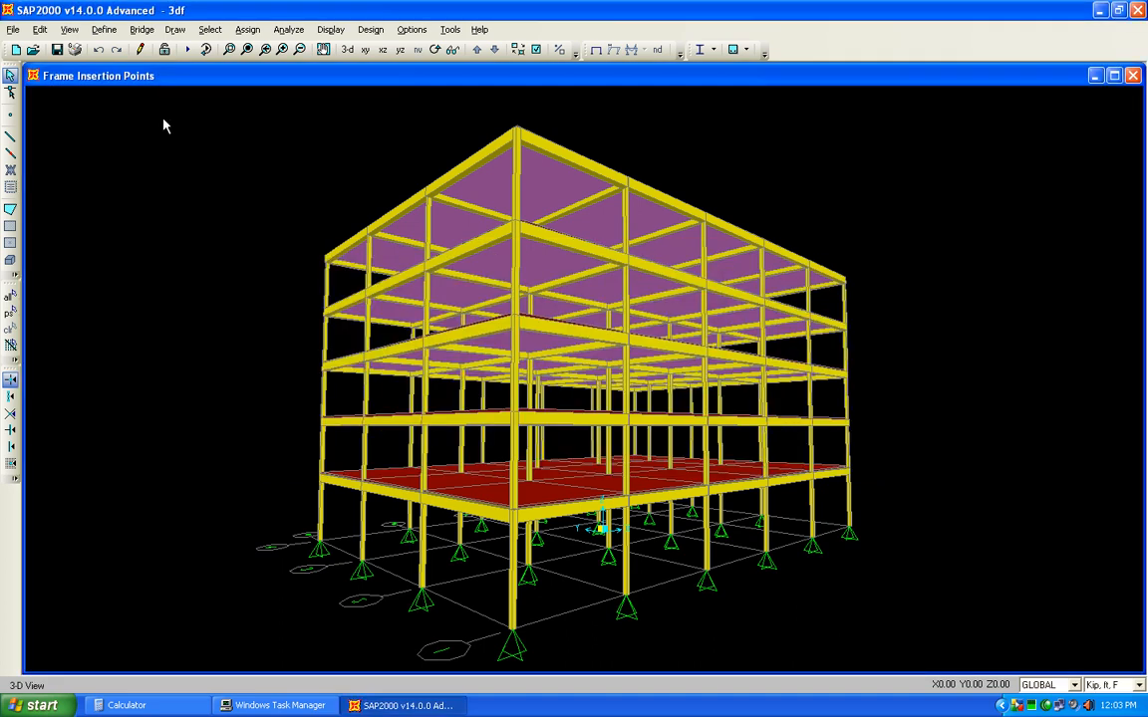
Step: Add the default code-generated load combinations for concrete frame design
click(104, 30)
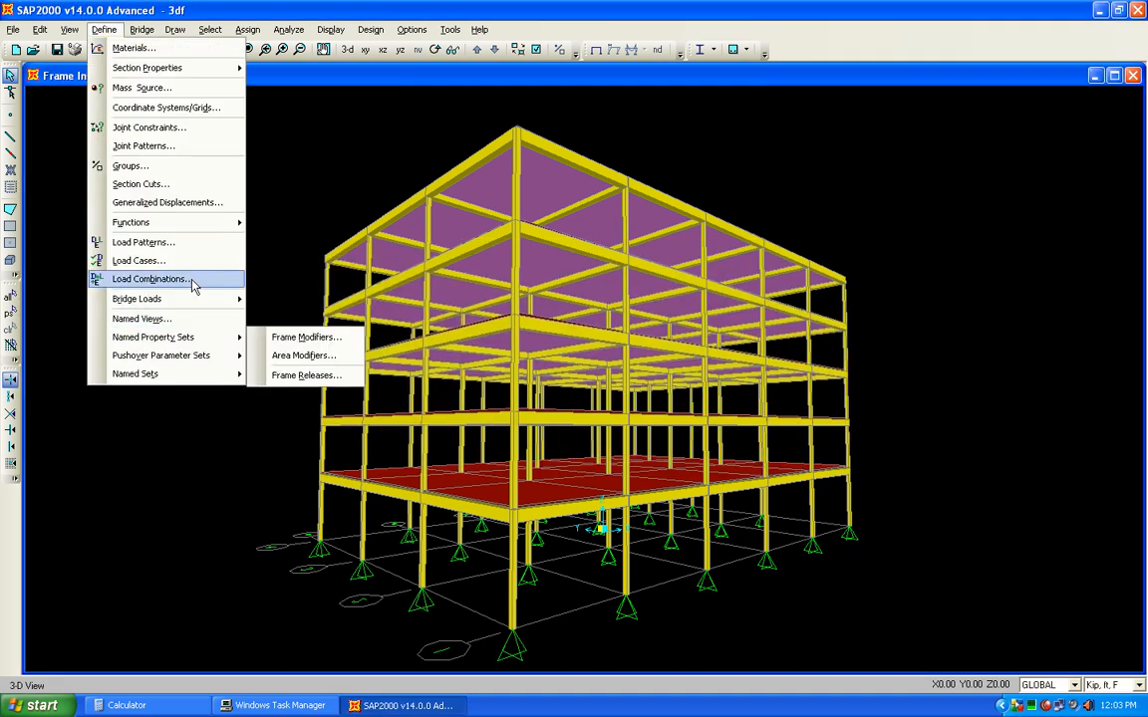
click(151, 279)
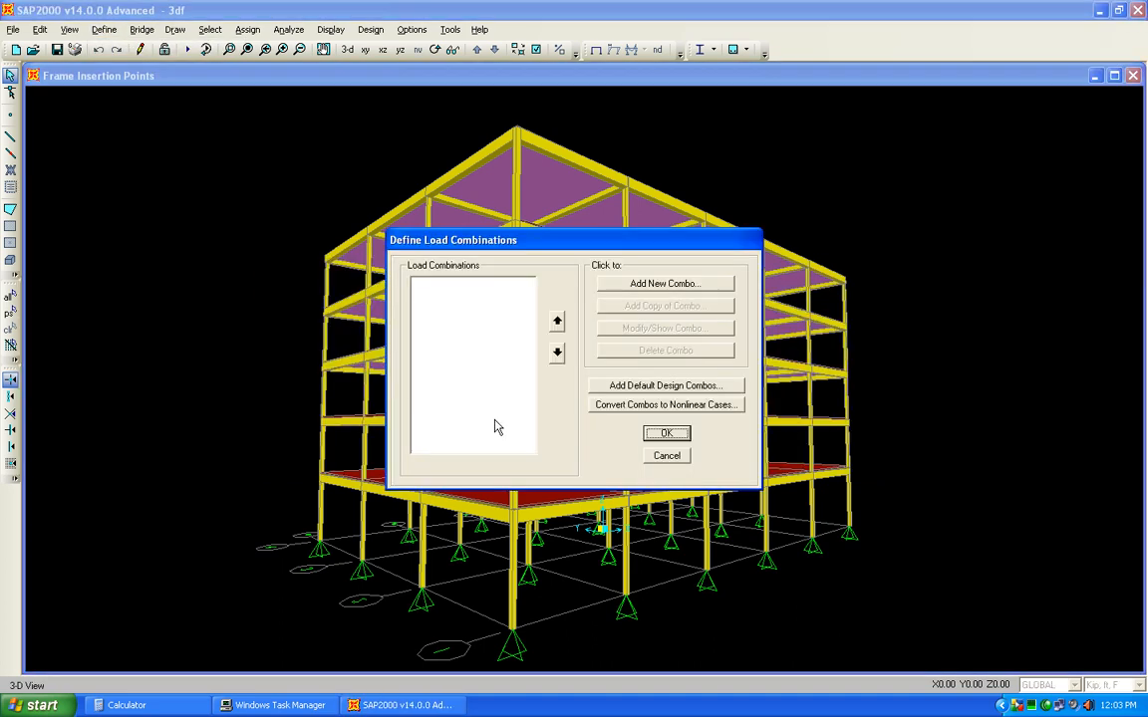
click(673, 391)
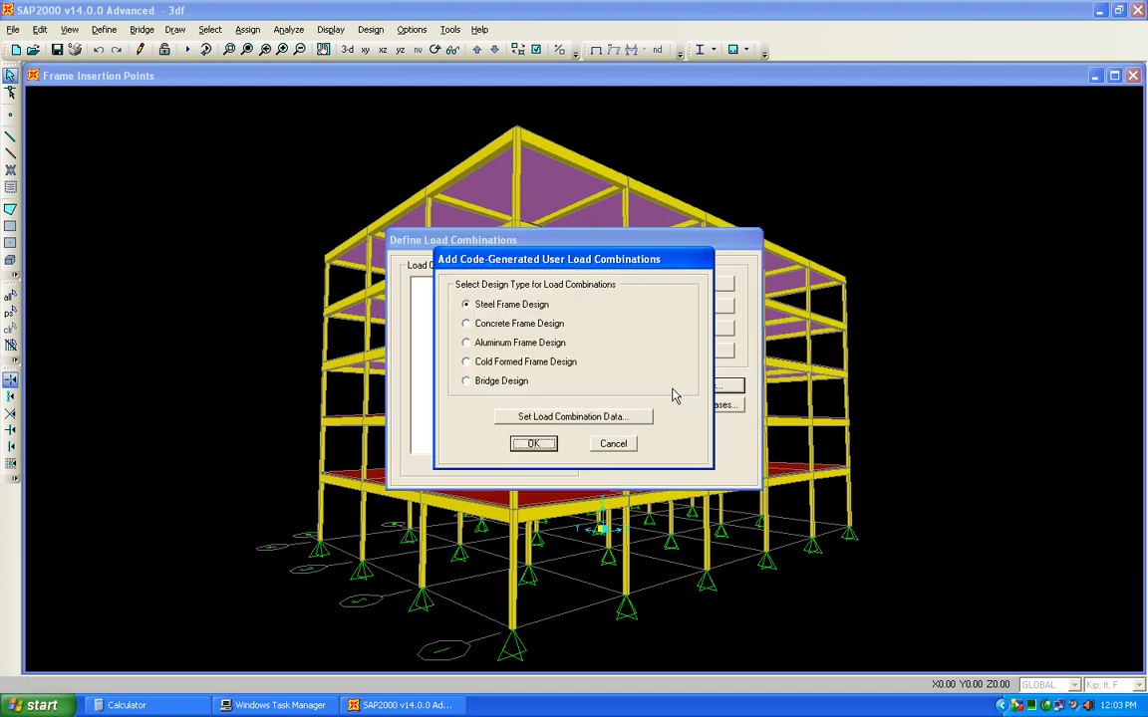
click(478, 325)
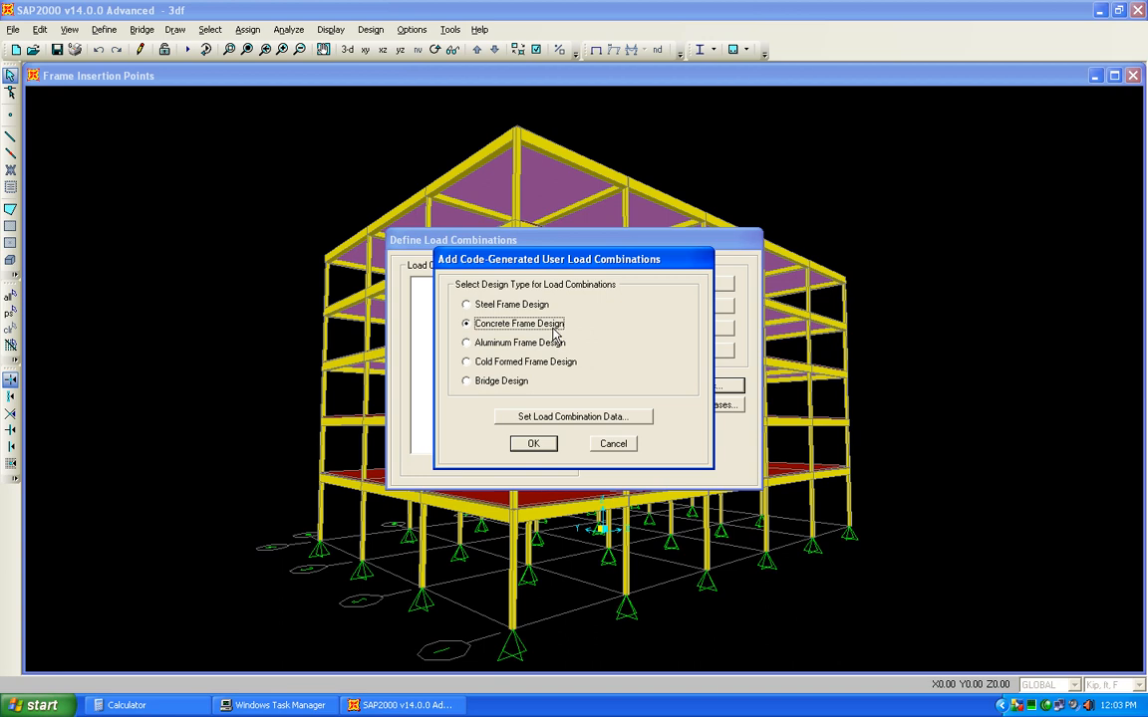
click(536, 445)
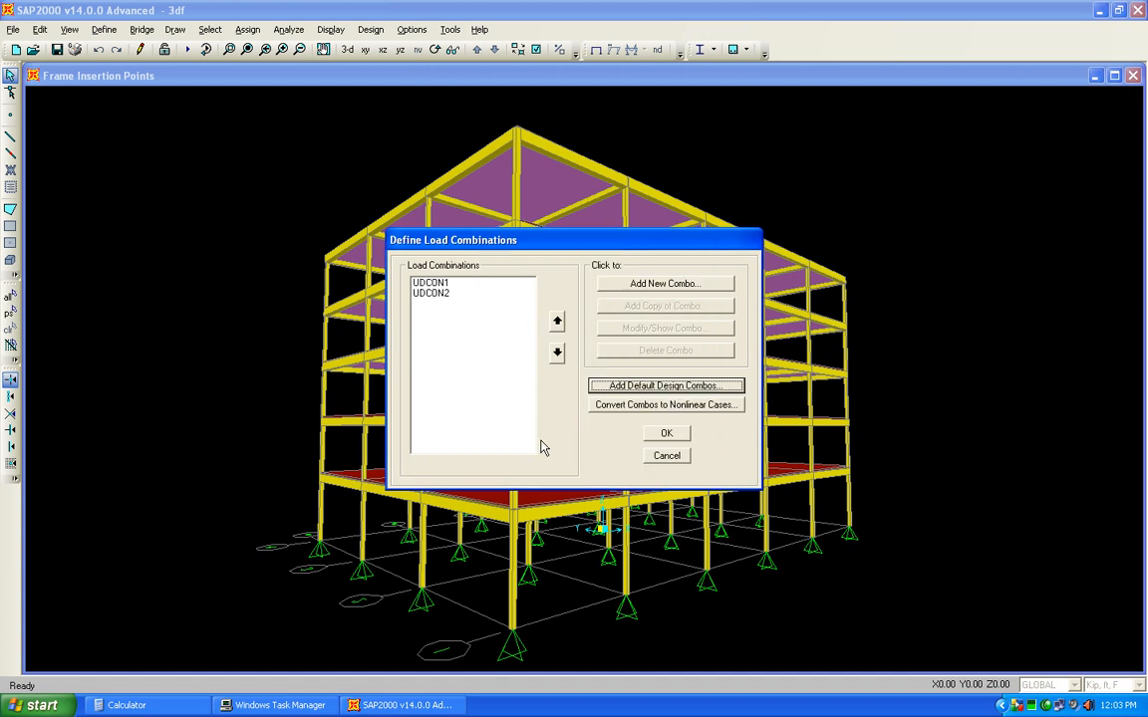
Step: Open the data of load combination UDCON2 to review its load cases and scale factors
click(457, 283)
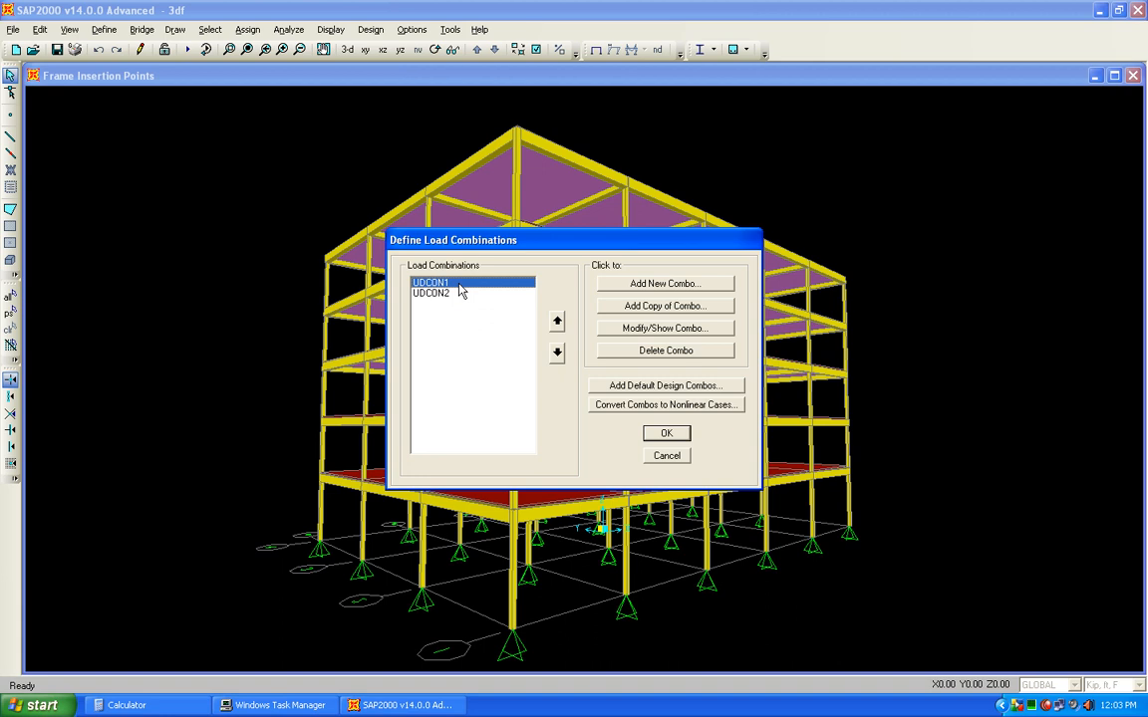
click(450, 294)
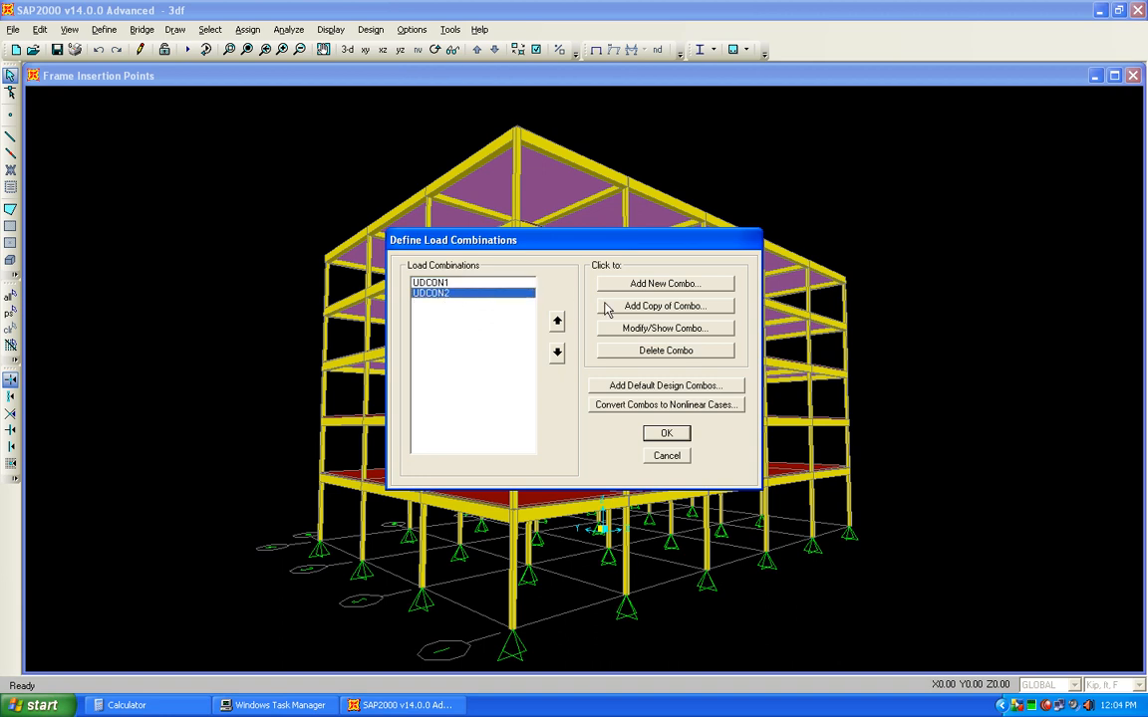
click(624, 328)
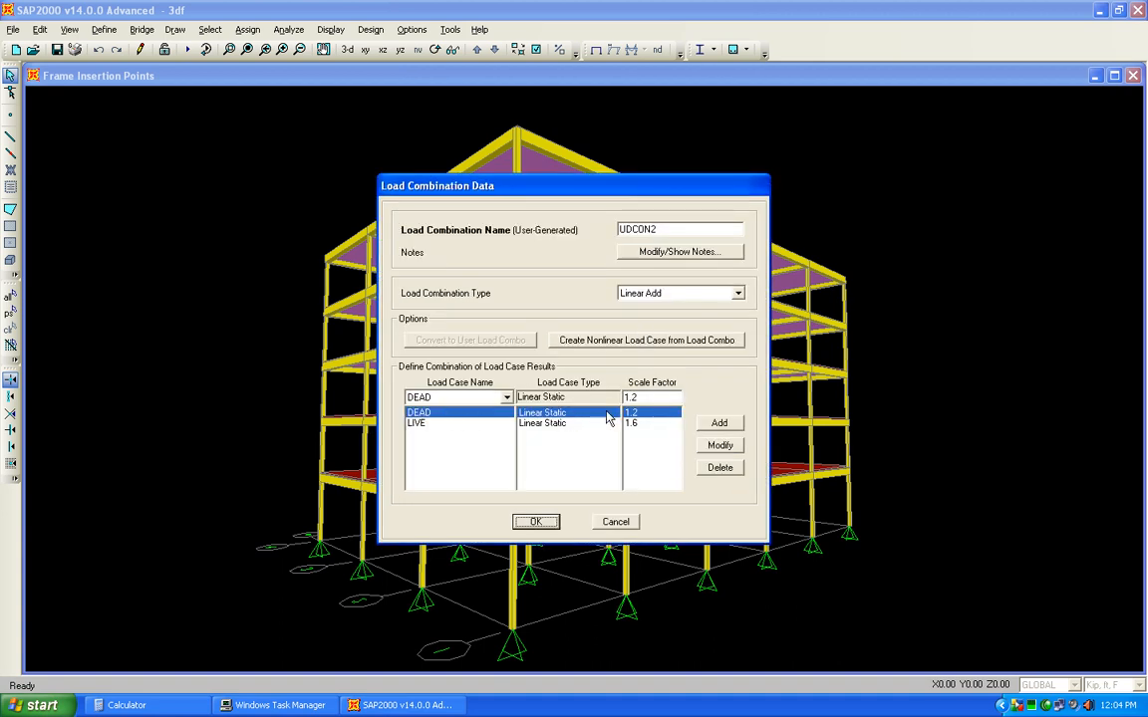
Step: Accept the UDCON2 combination data and the list of defined load combinations
click(541, 524)
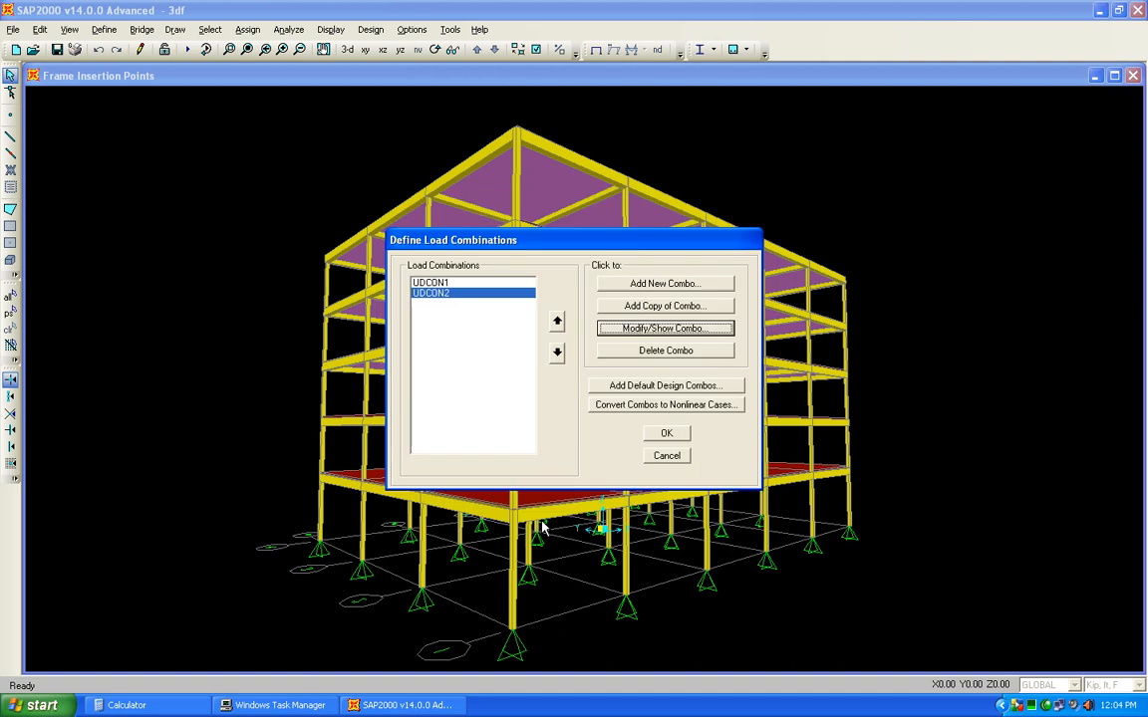
click(664, 433)
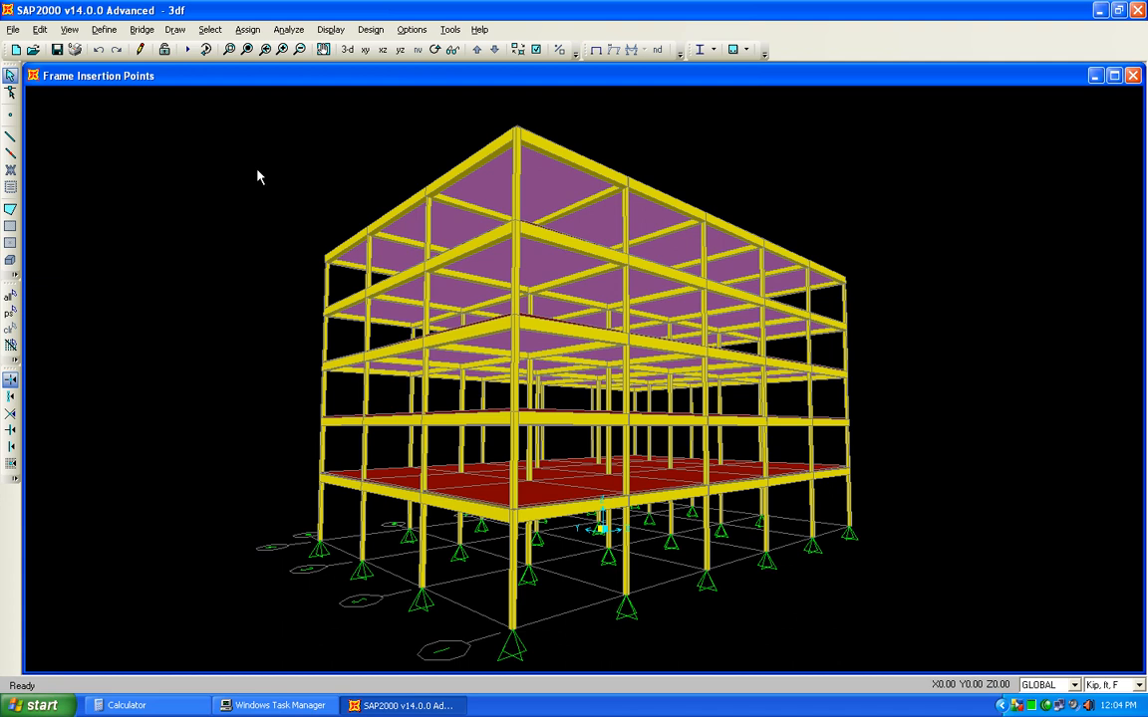
Step: View the frame in 3-D and go through its X-Y floor plans level by level from Z=0 up to Z=78
click(347, 49)
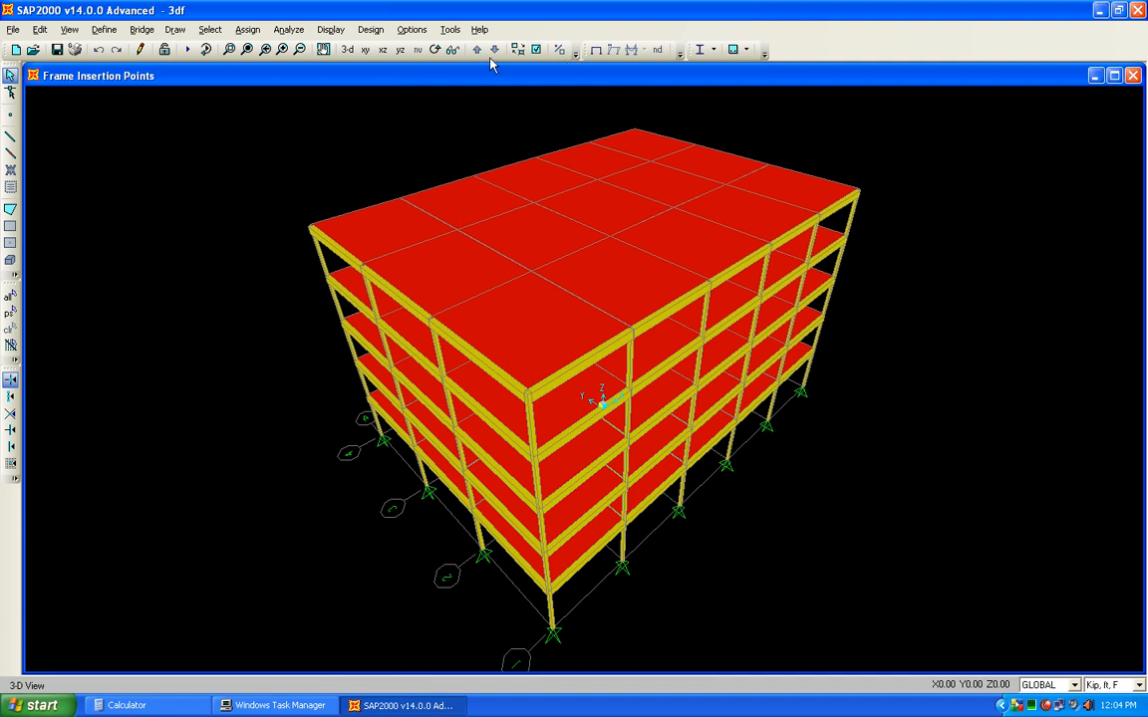
click(365, 50)
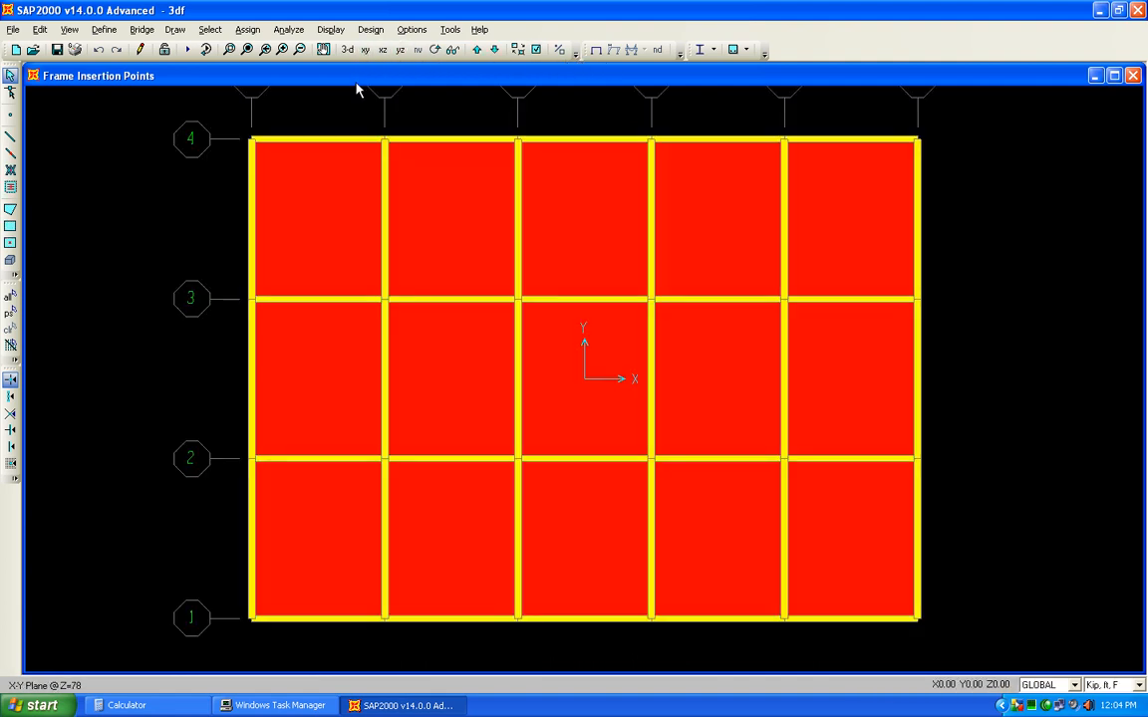
click(476, 50)
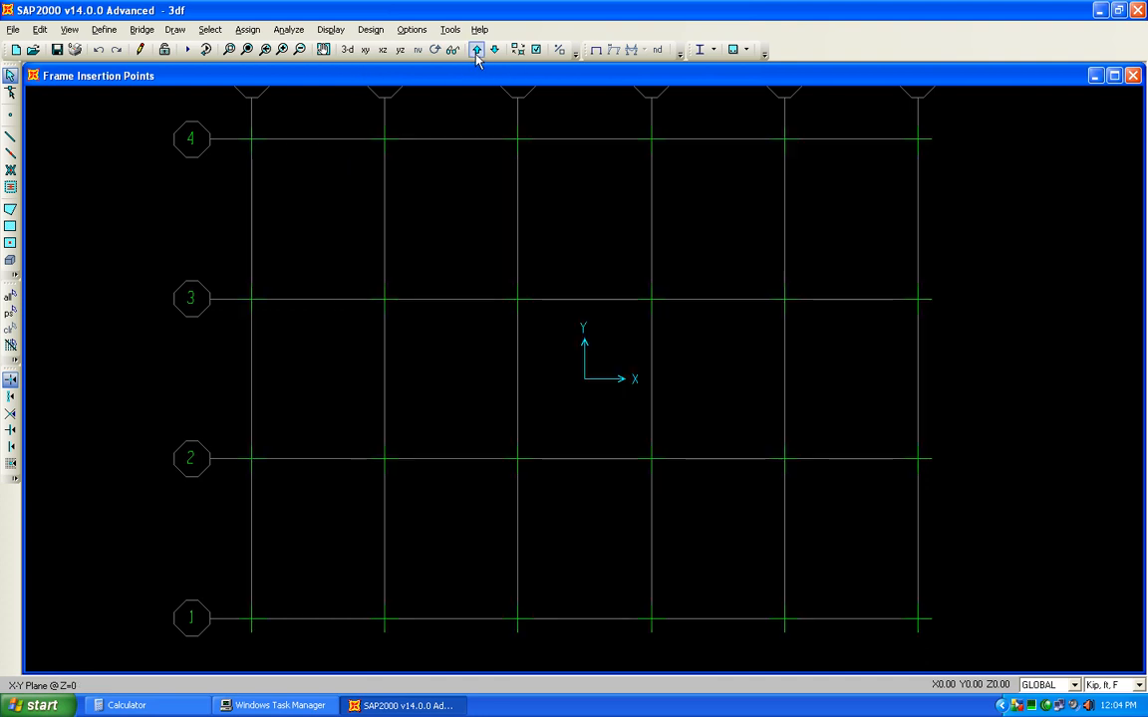
click(475, 50)
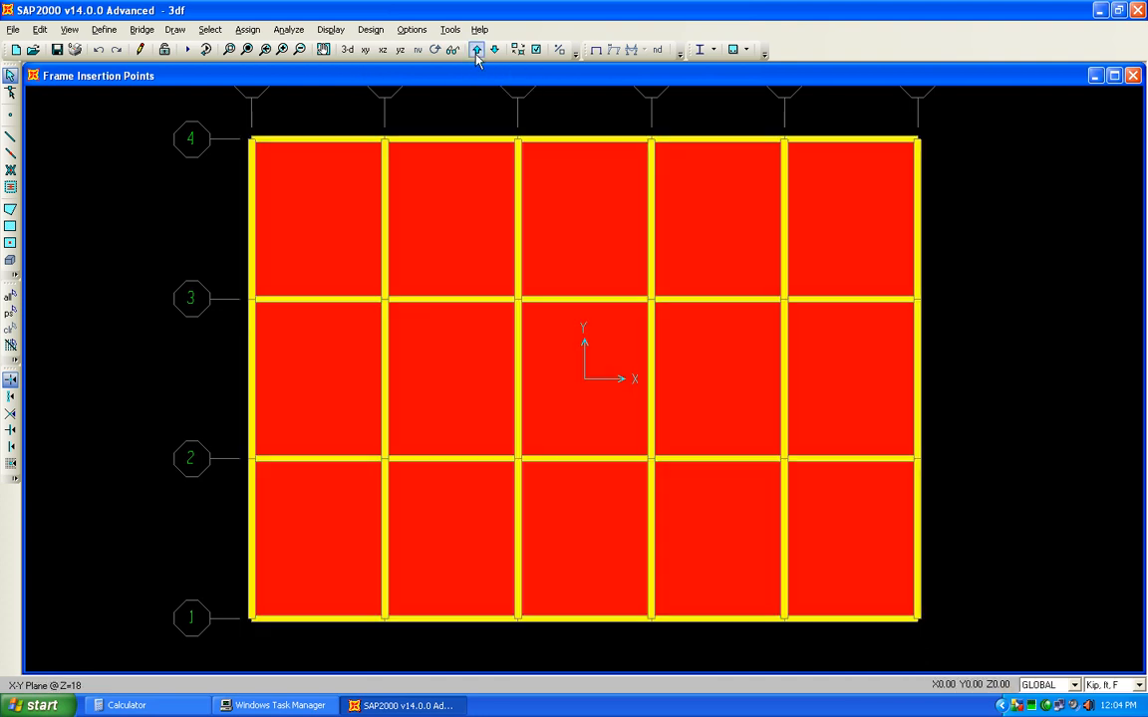
click(475, 50)
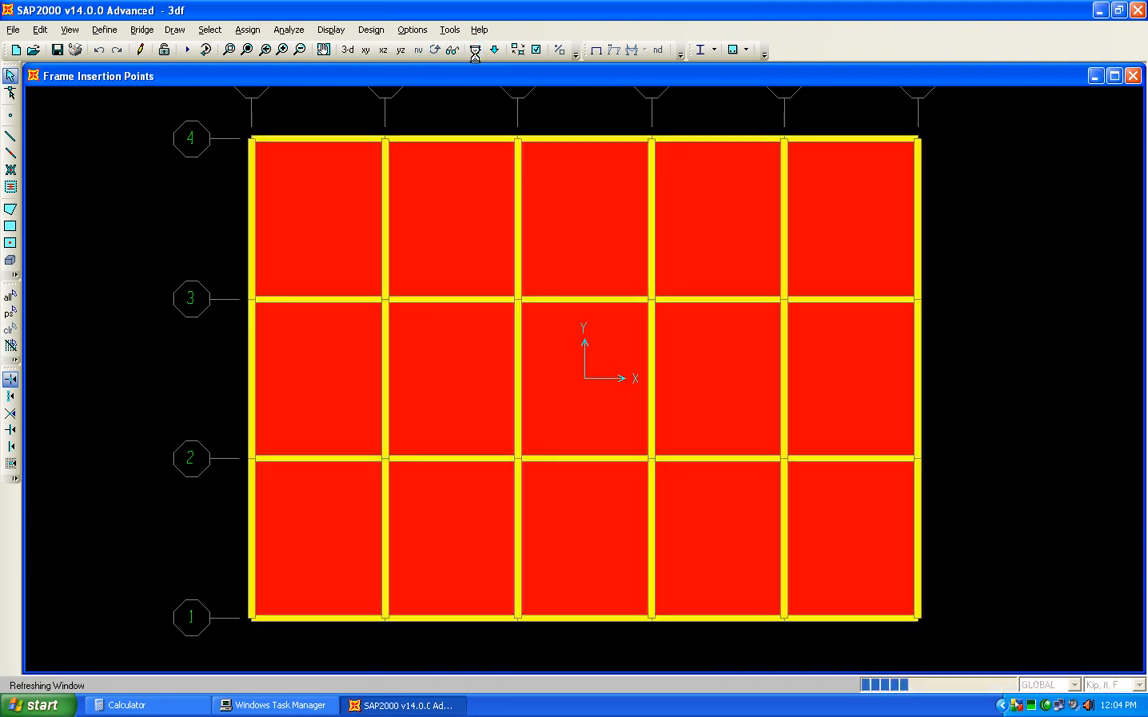
click(596, 52)
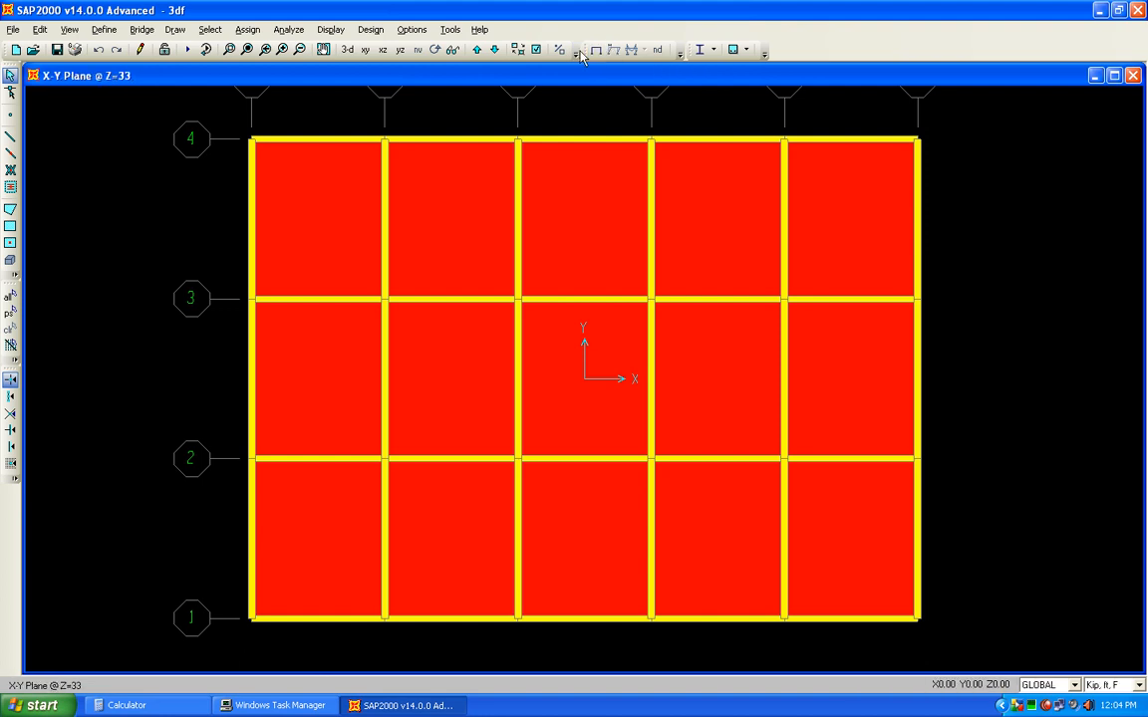
click(475, 49)
click(476, 50)
click(475, 50)
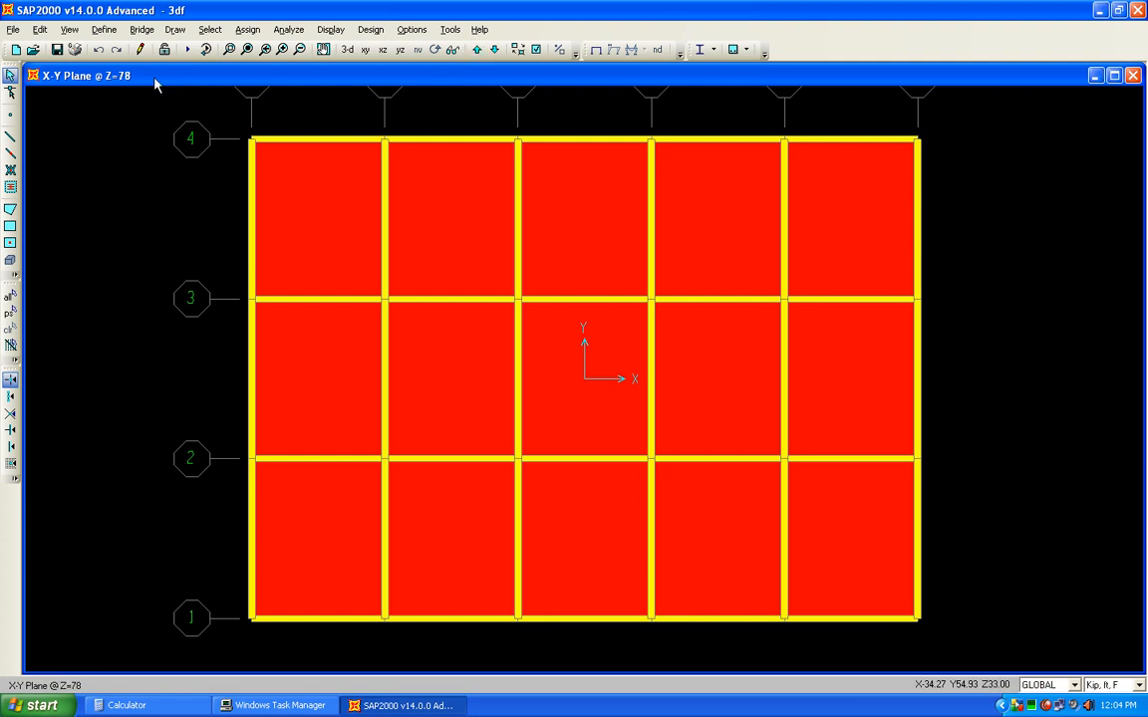
click(475, 50)
Step: Assign all objects on the X-Y plane at Z=78 to a new group named topfloor
drag(230, 121, 974, 628)
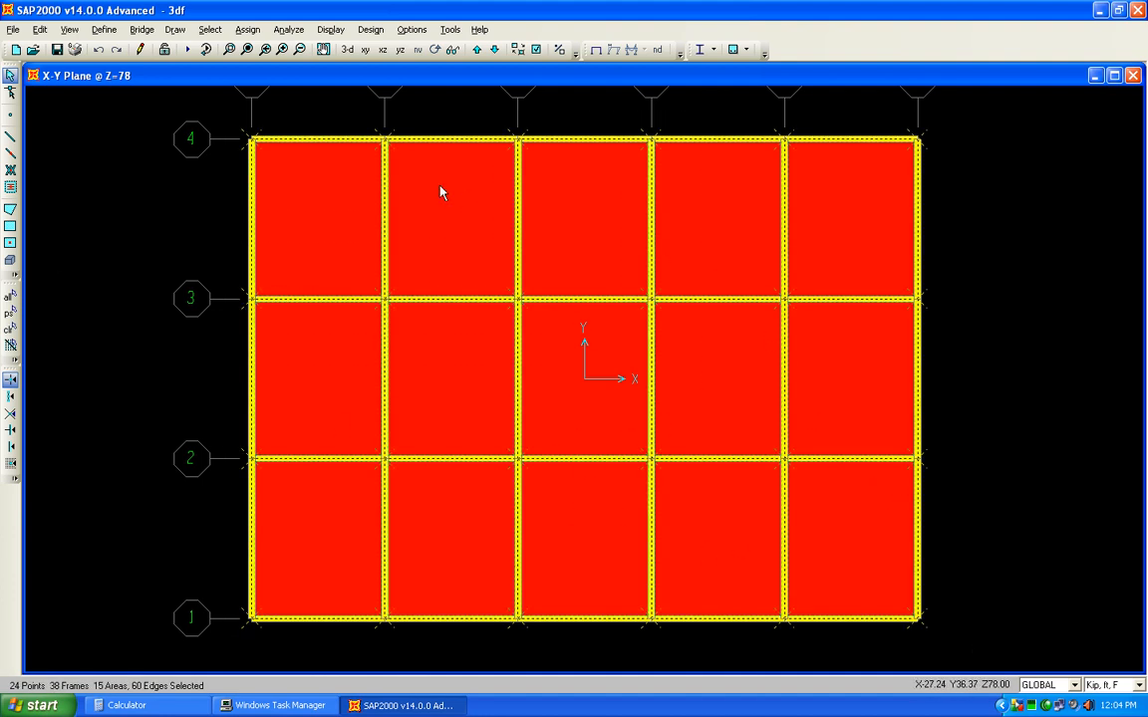
drag(198, 111, 973, 595)
click(242, 32)
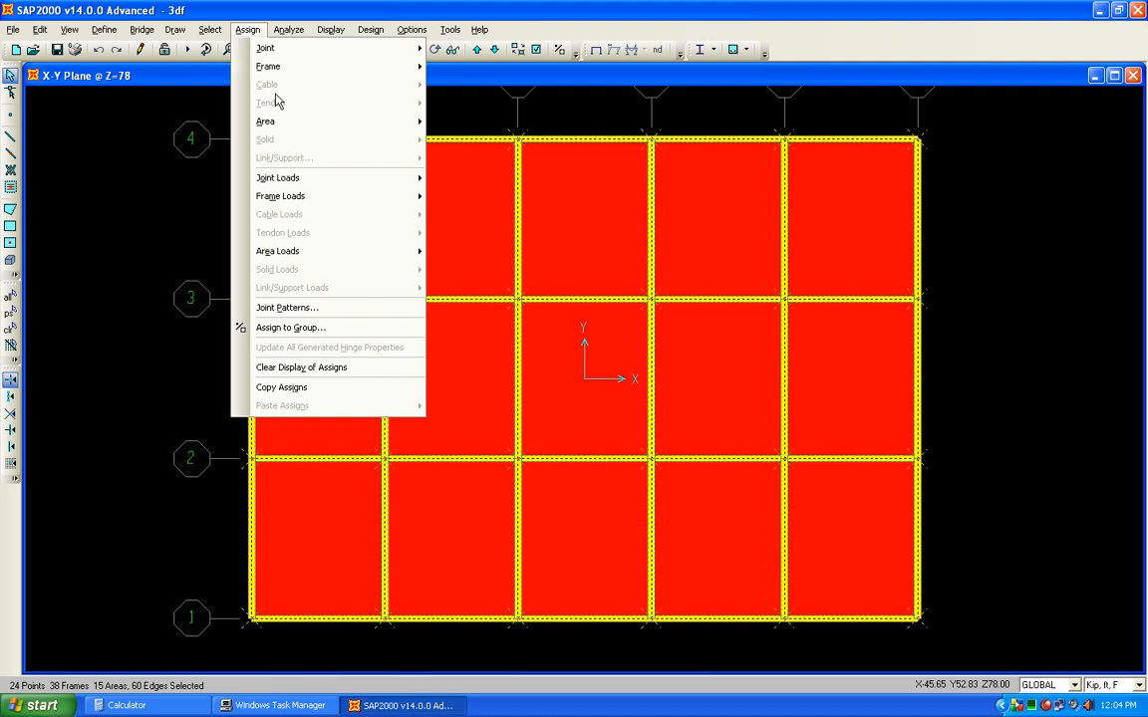
click(307, 326)
click(588, 279)
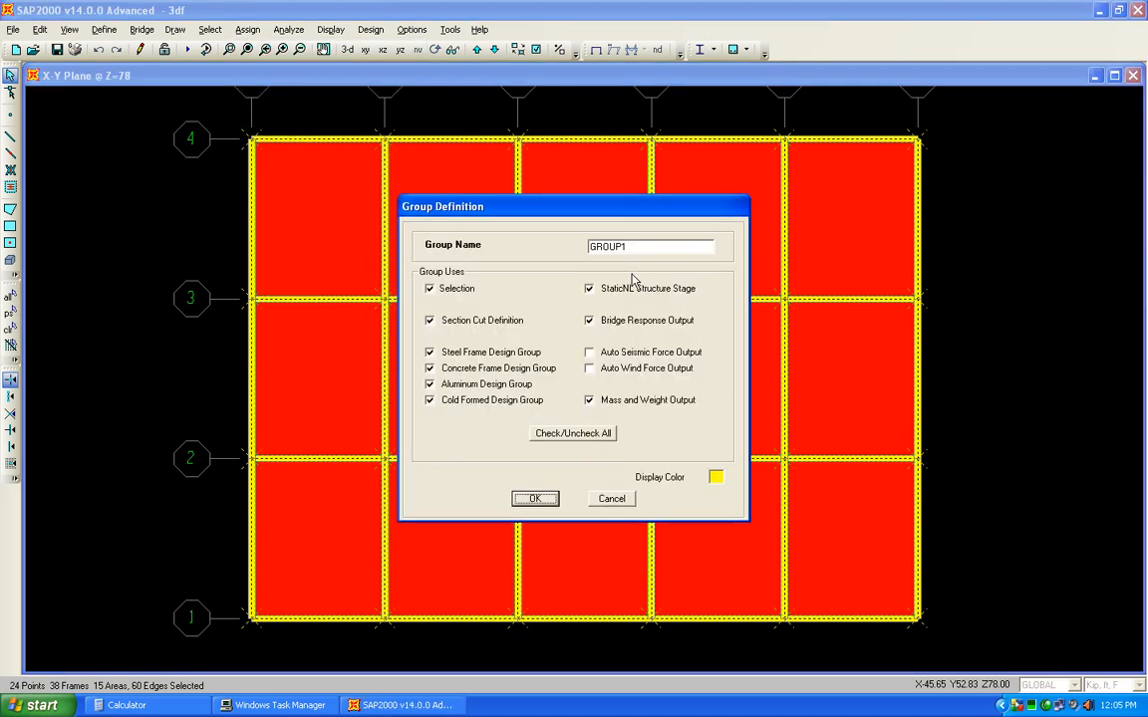
double_click(643, 247)
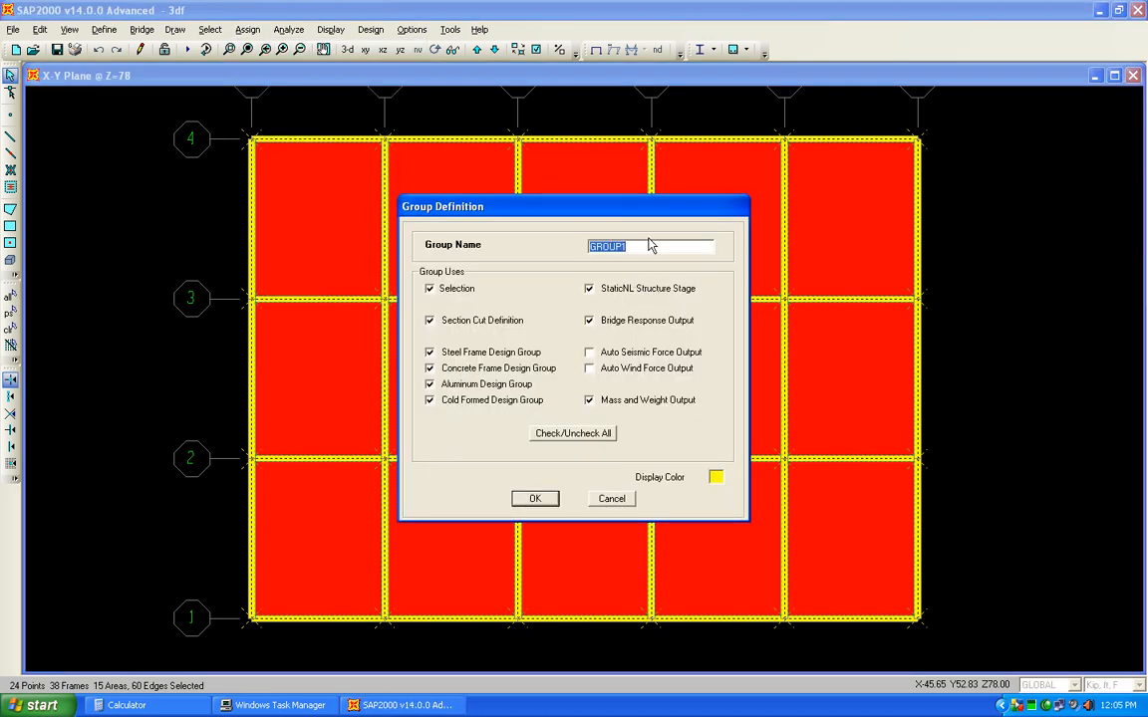
text(topfloor)
click(534, 498)
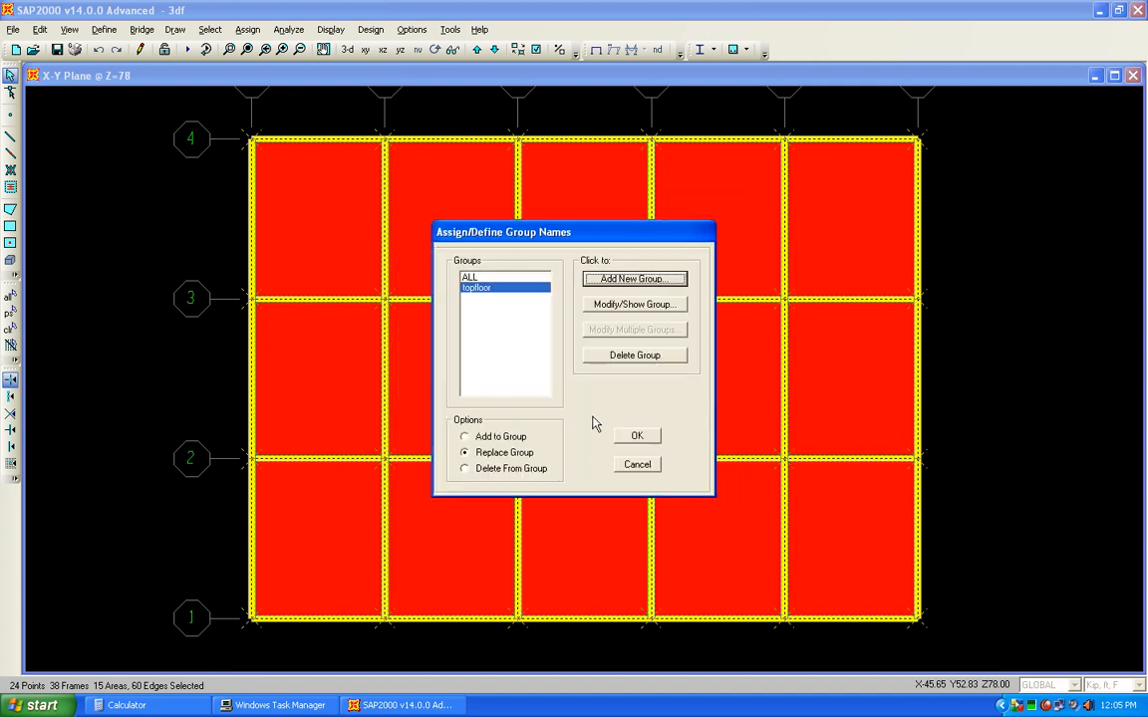
click(636, 435)
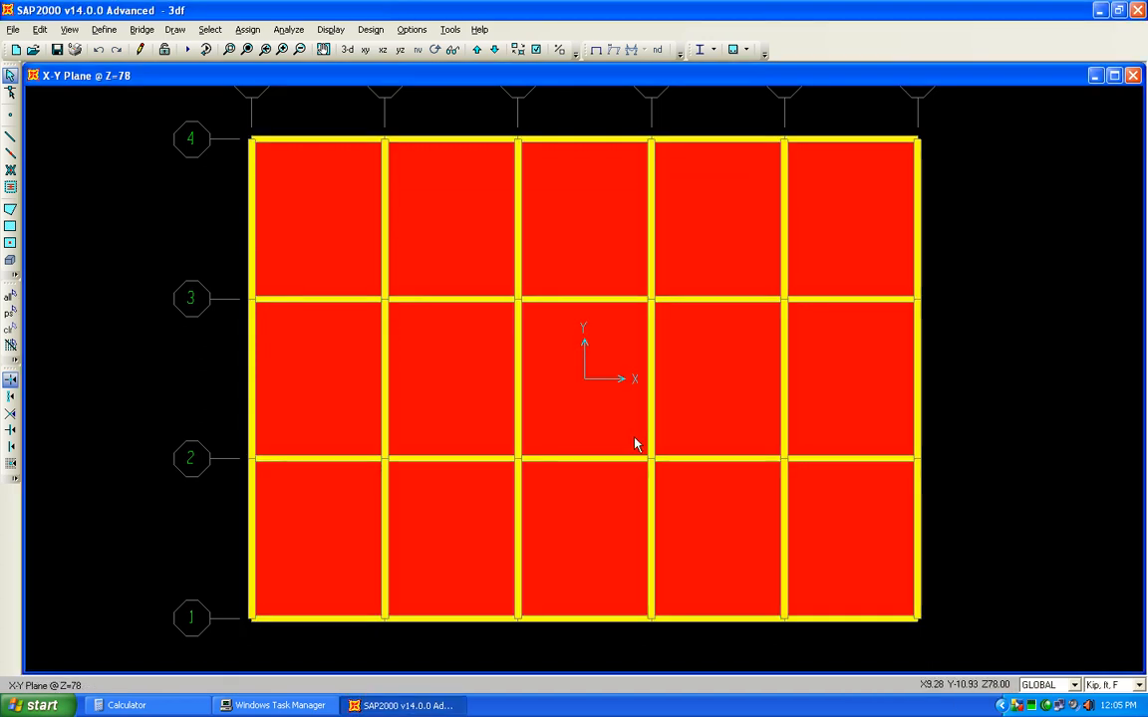
Step: Assign all objects on the X-Y plane at Z=18 to a new group named firstfloor
click(477, 51)
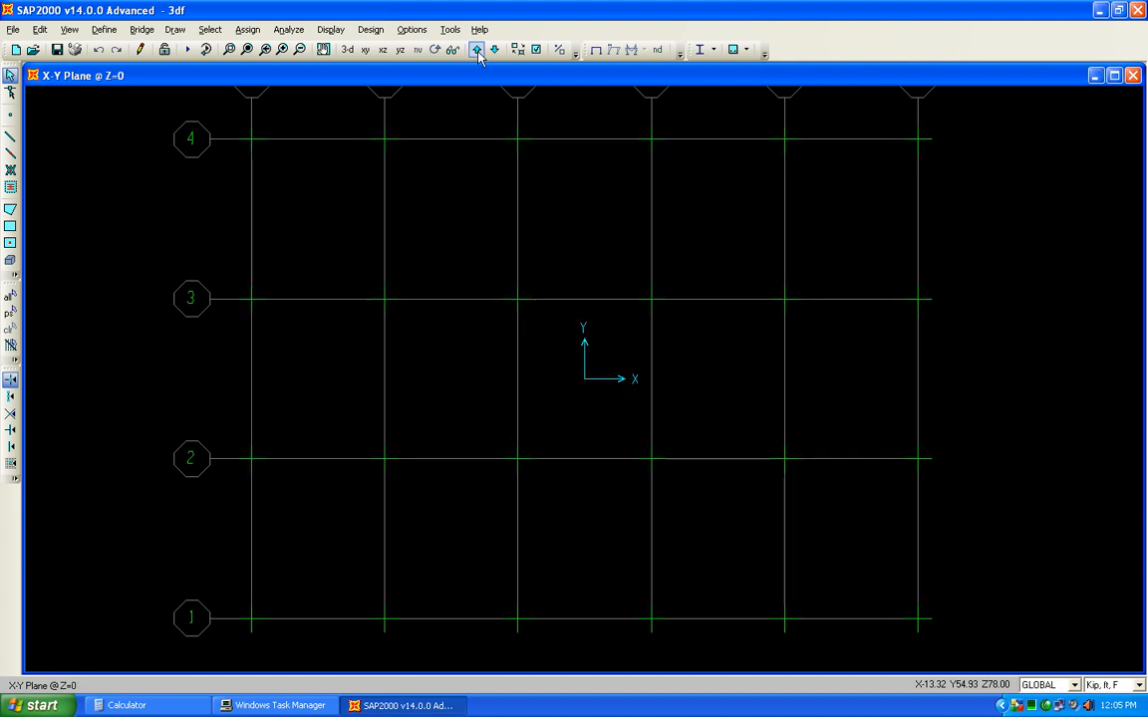
click(477, 51)
drag(184, 107, 969, 642)
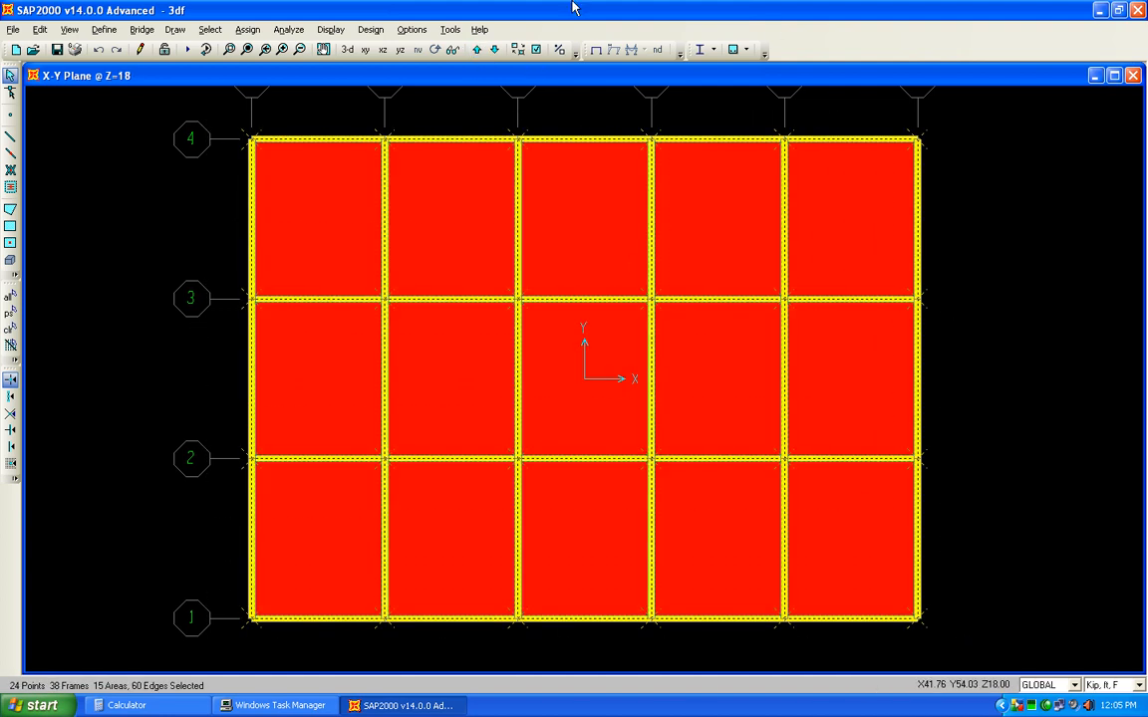
click(243, 29)
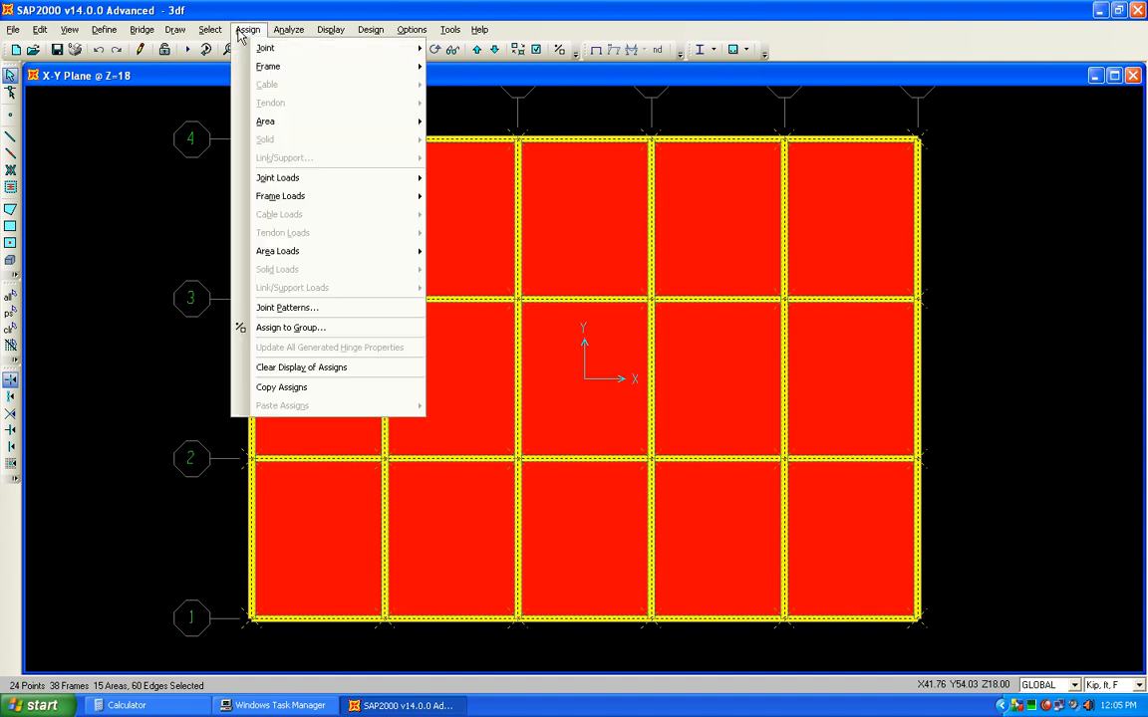
click(324, 329)
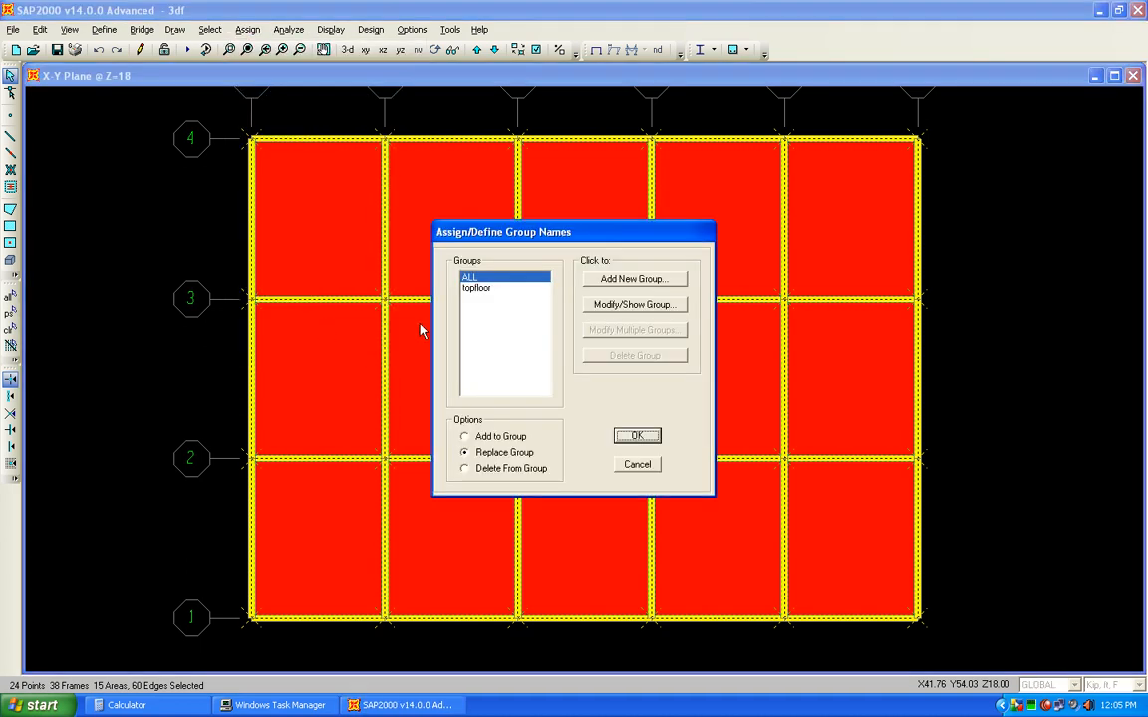
click(610, 280)
double_click(632, 246)
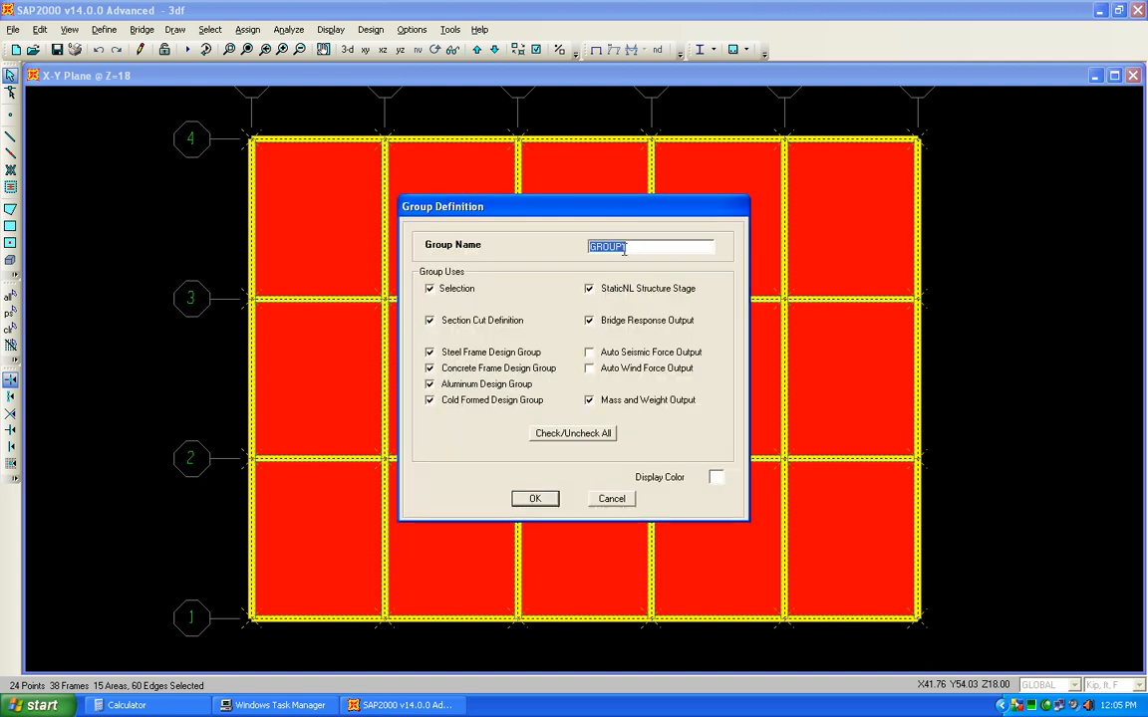
text(f)
click(538, 498)
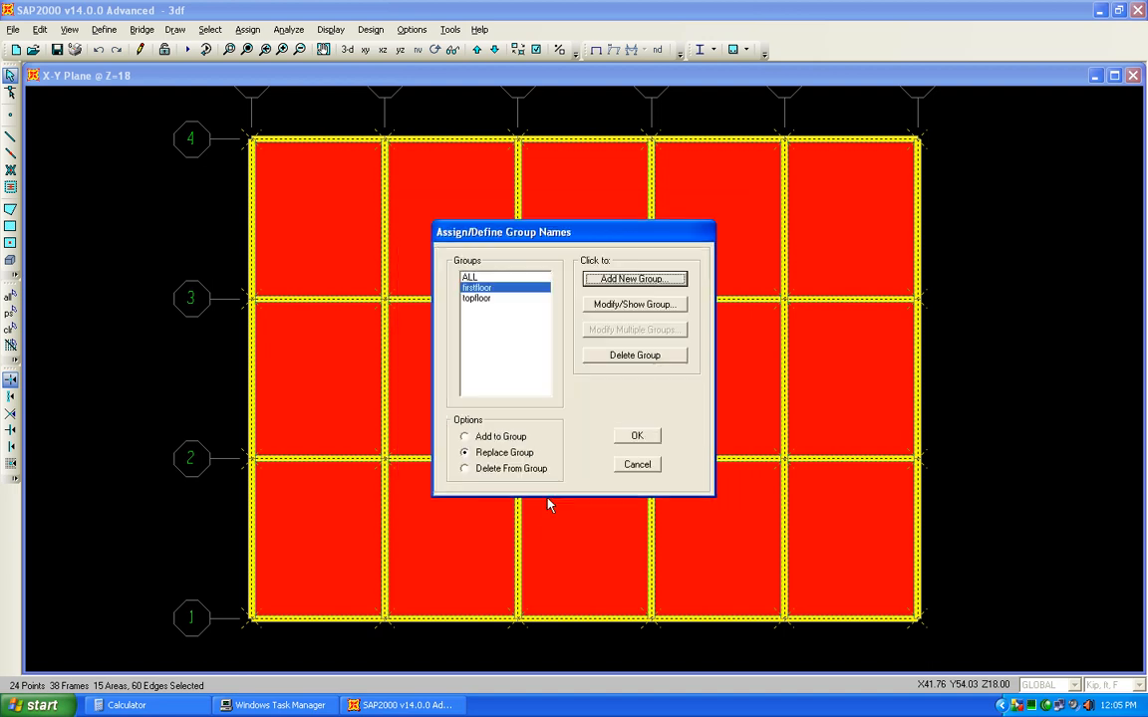
click(636, 433)
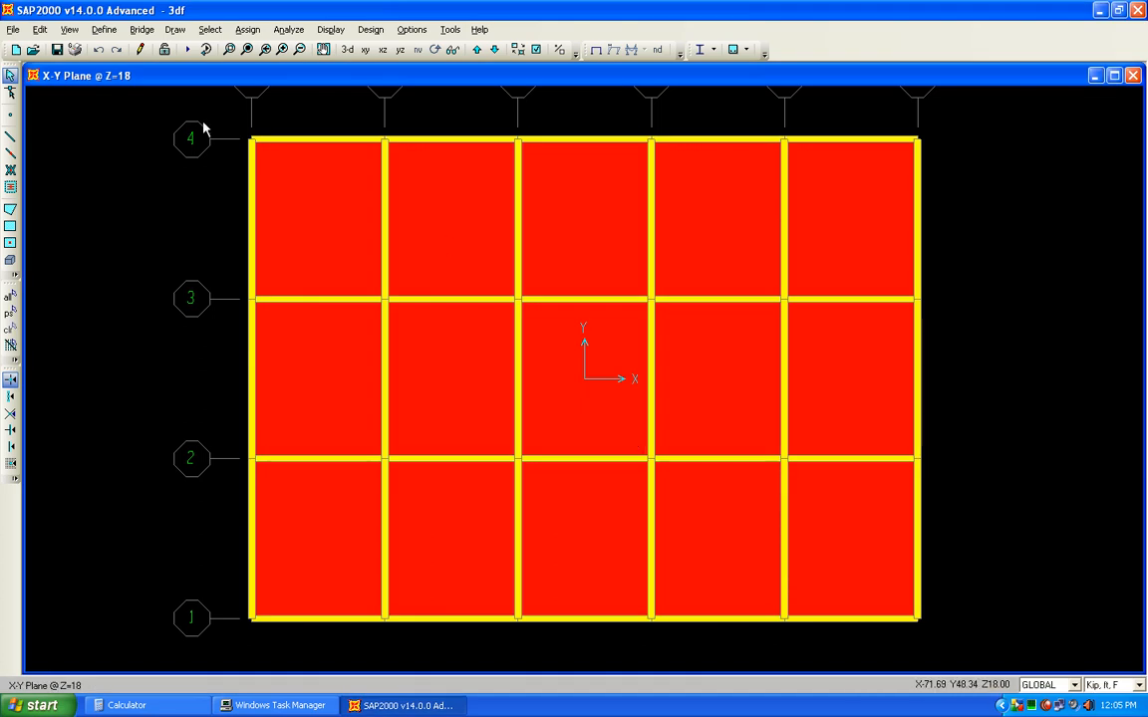
Step: Assign all objects on the floor planes at Z=33, Z=48 and Z=63 to a new group named Intfloors
click(477, 50)
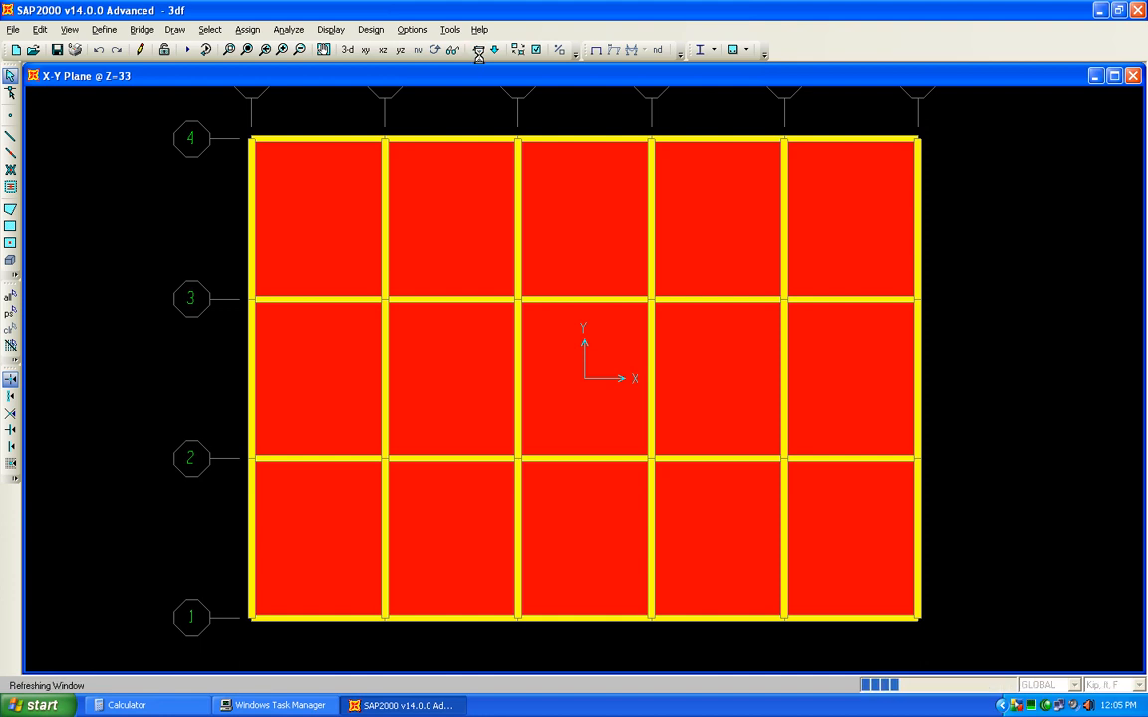
drag(245, 127, 998, 646)
click(476, 50)
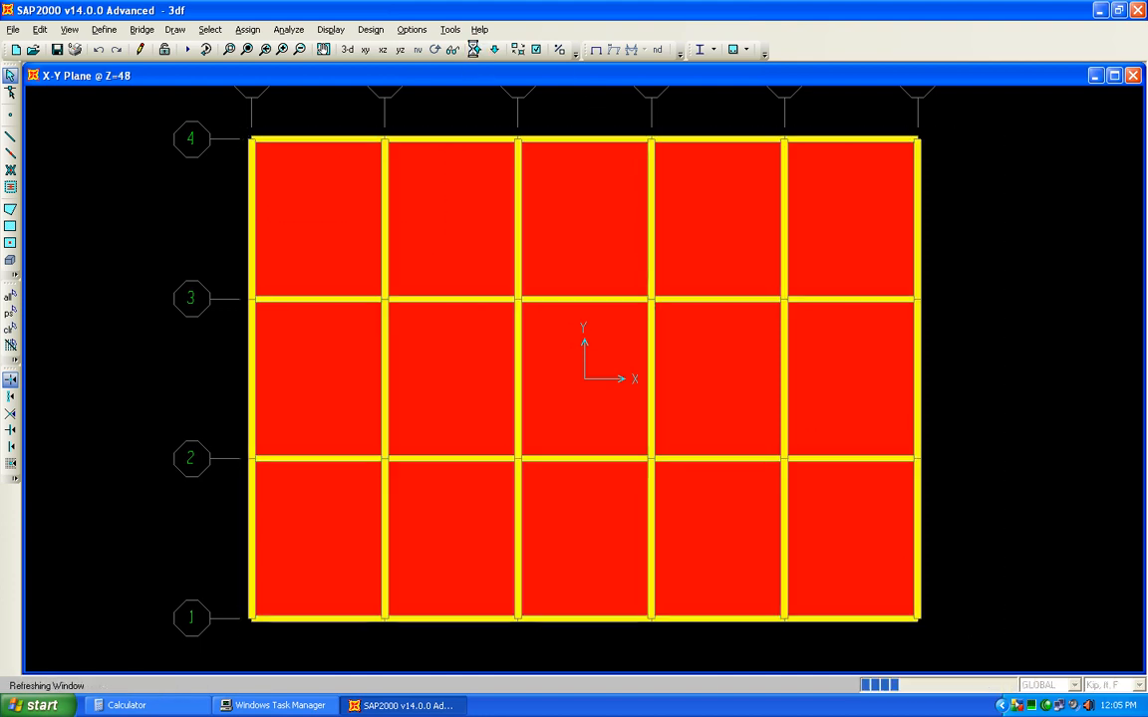
drag(195, 121, 987, 658)
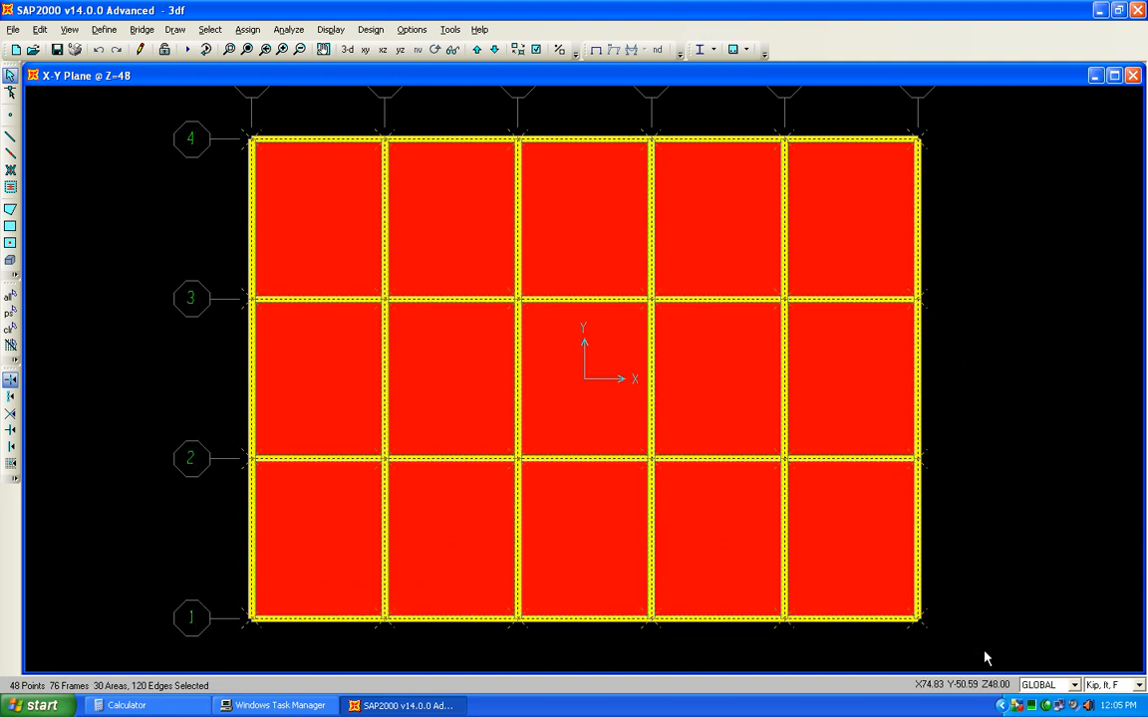
click(477, 50)
drag(212, 112, 981, 656)
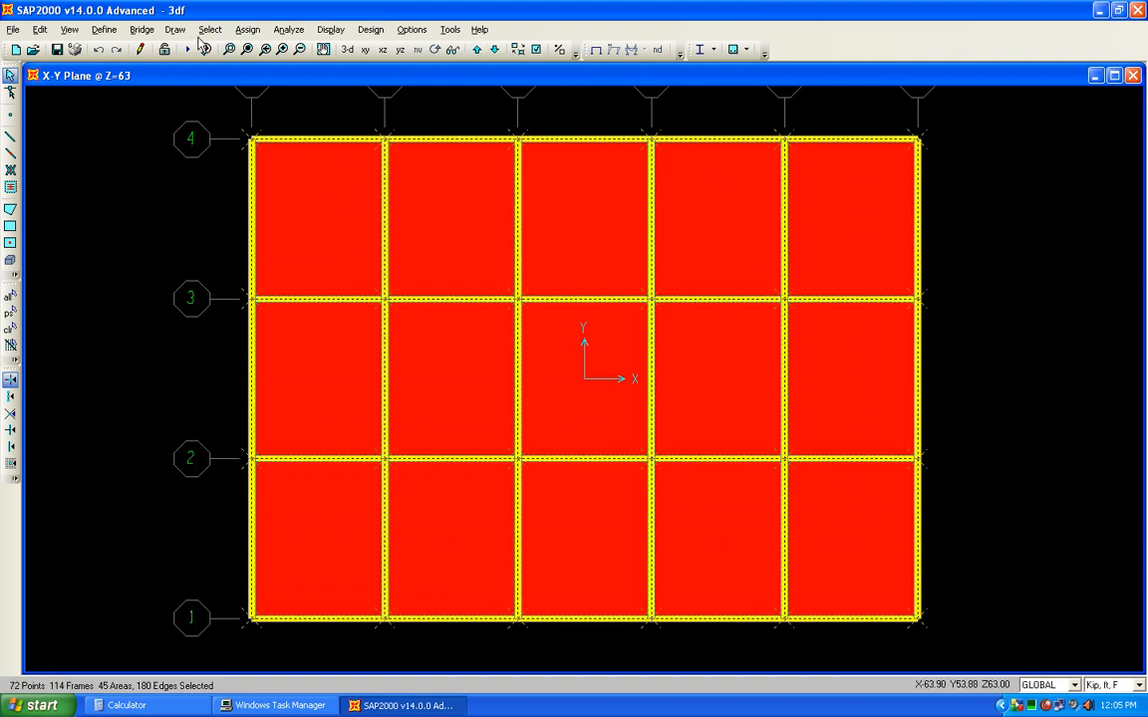
click(247, 28)
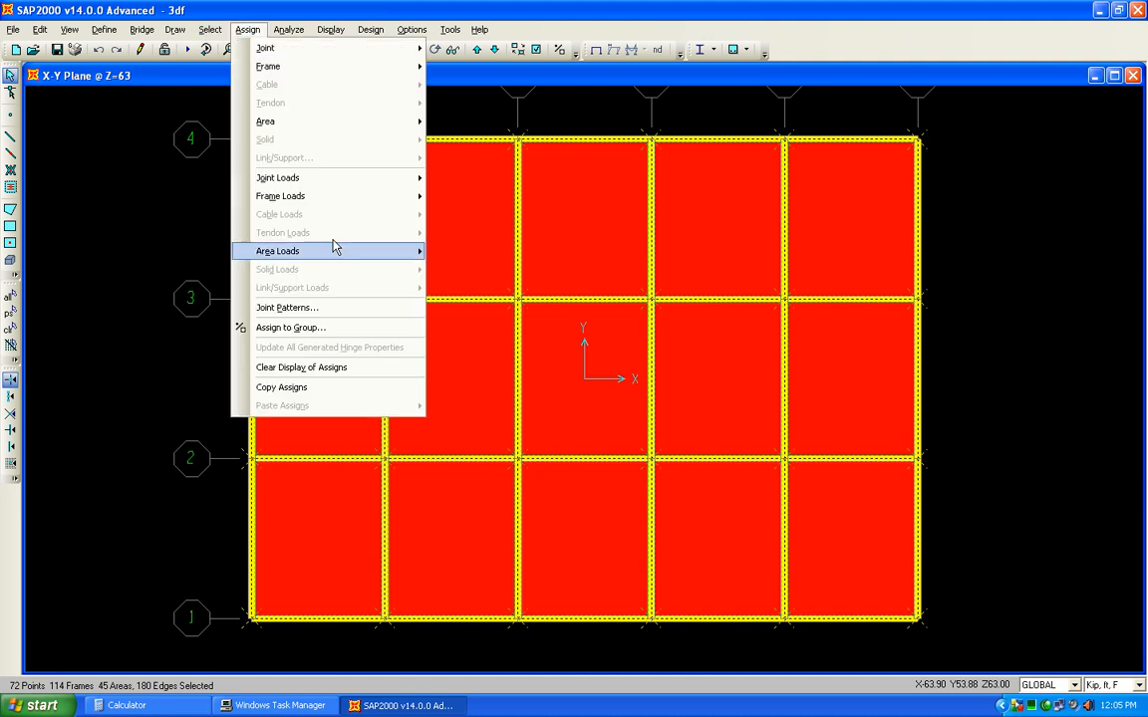
click(344, 328)
click(638, 282)
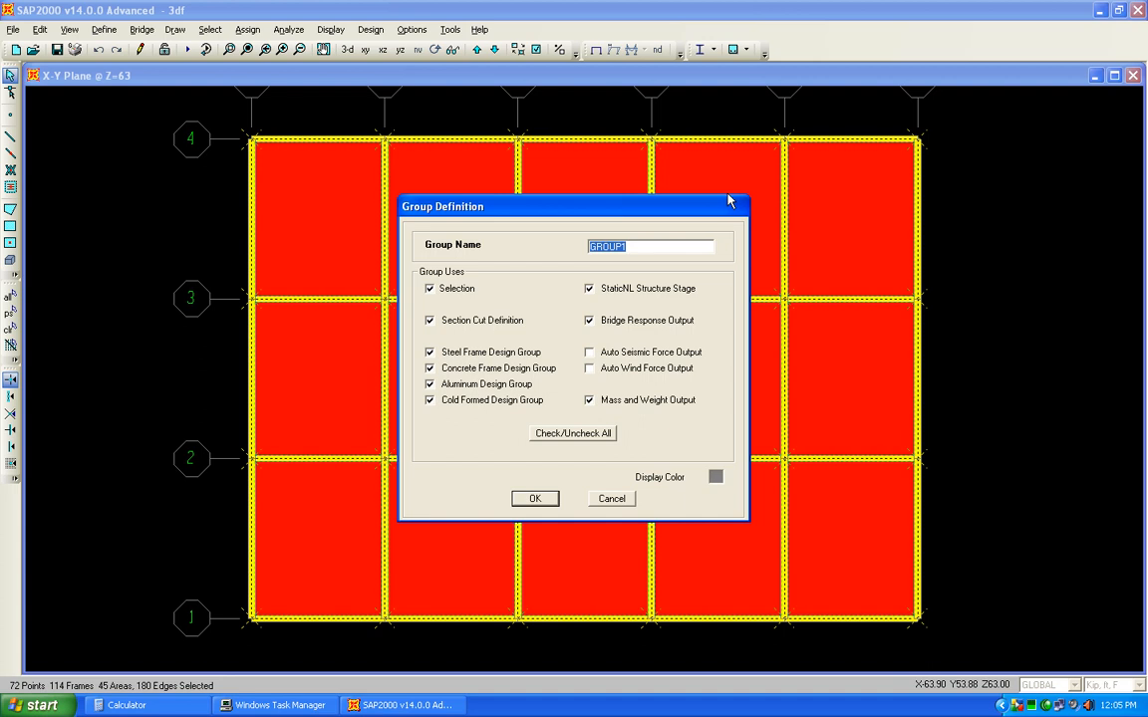
text(l)
click(534, 498)
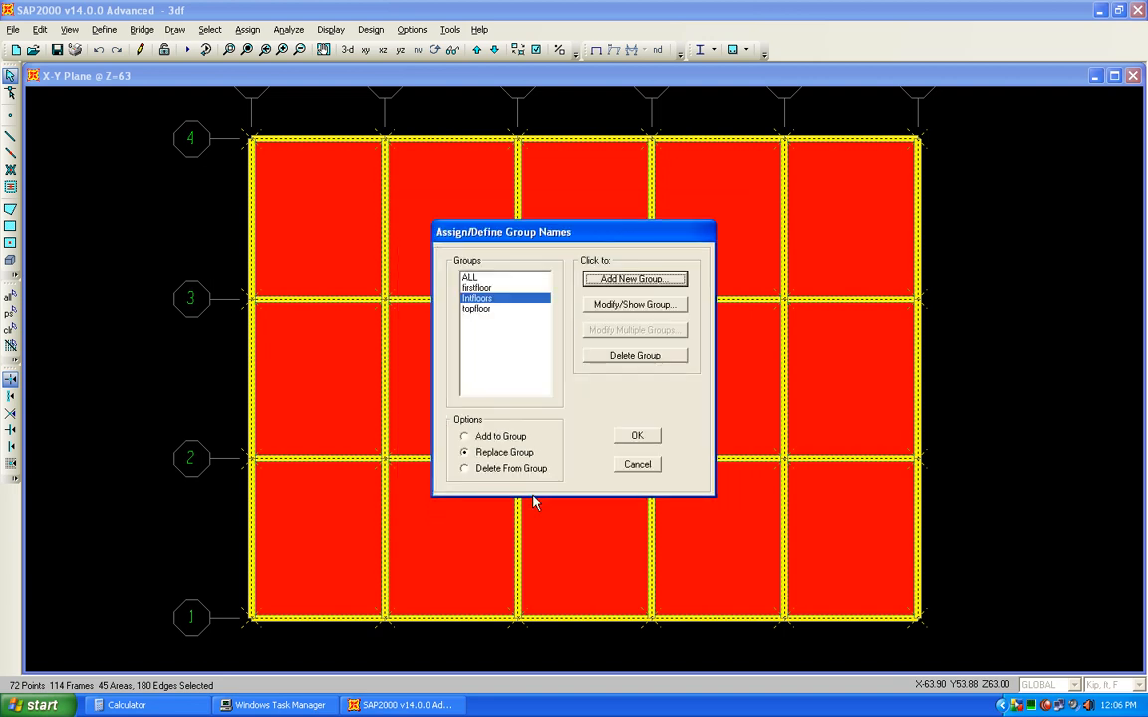
click(636, 435)
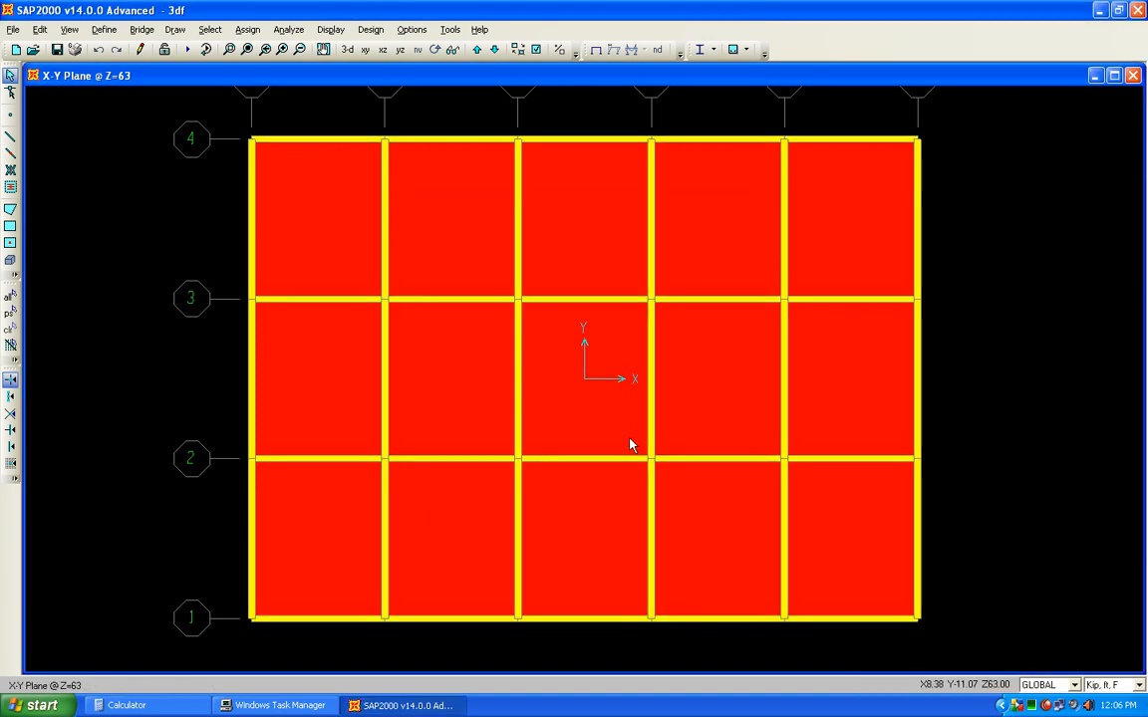
Step: Show the whole frame in 3-D and select all objects in the topfloor group
click(347, 50)
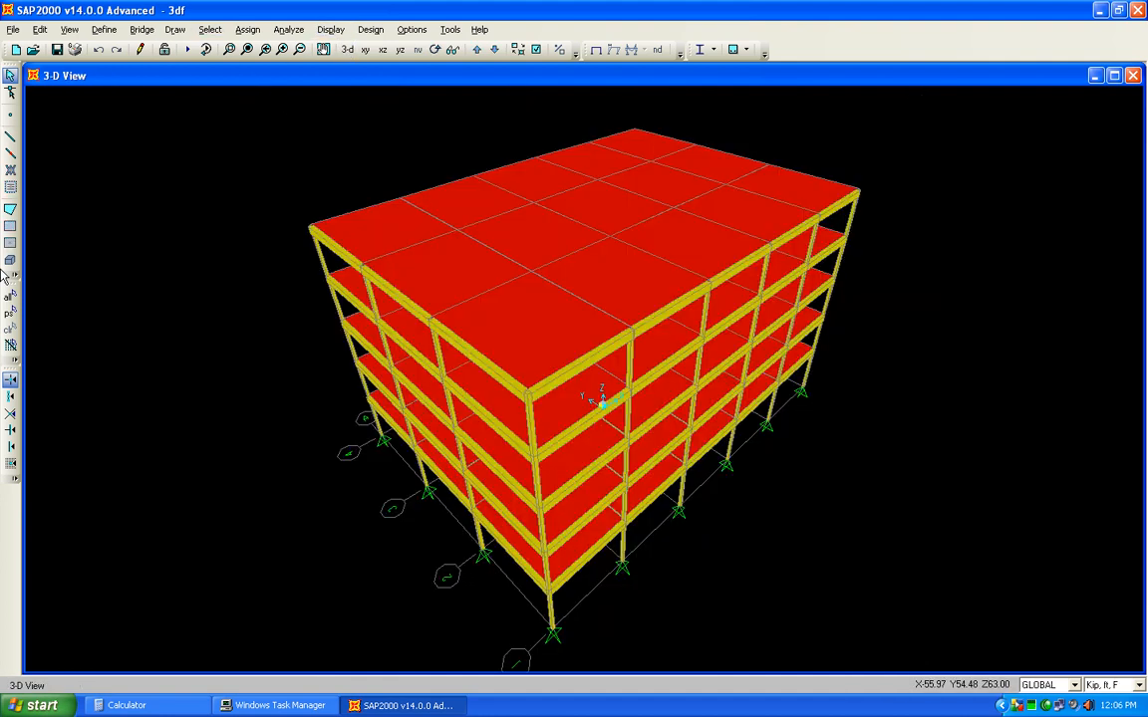
click(210, 29)
mouse_move(258, 52)
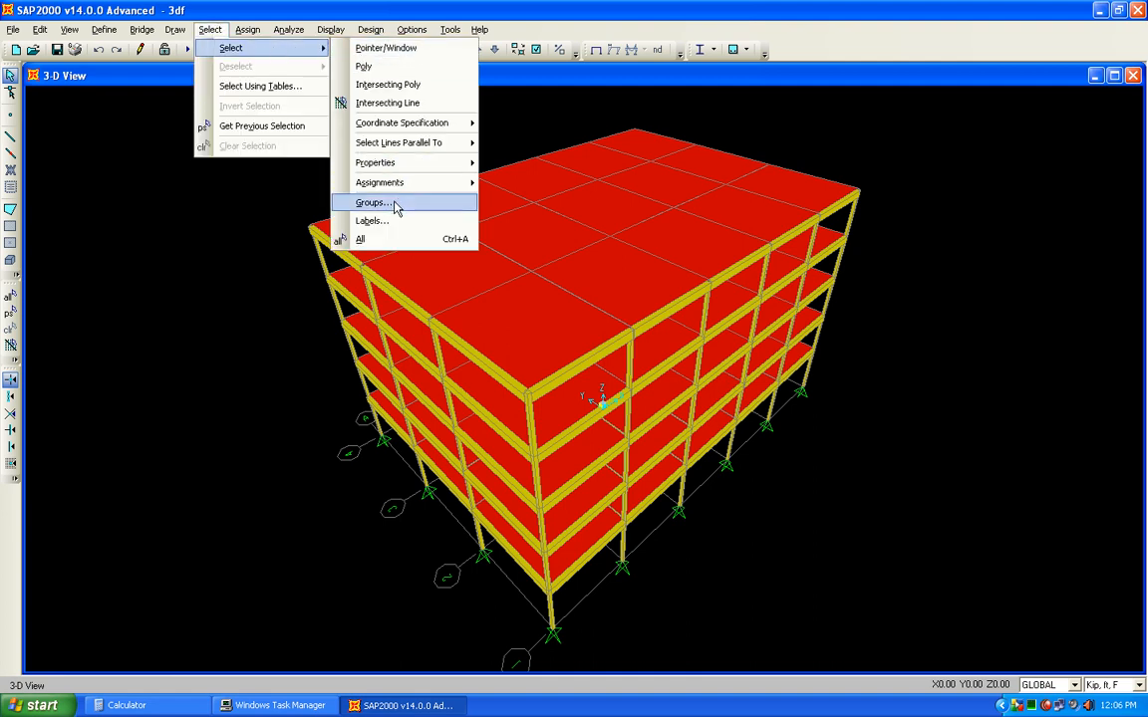
click(360, 201)
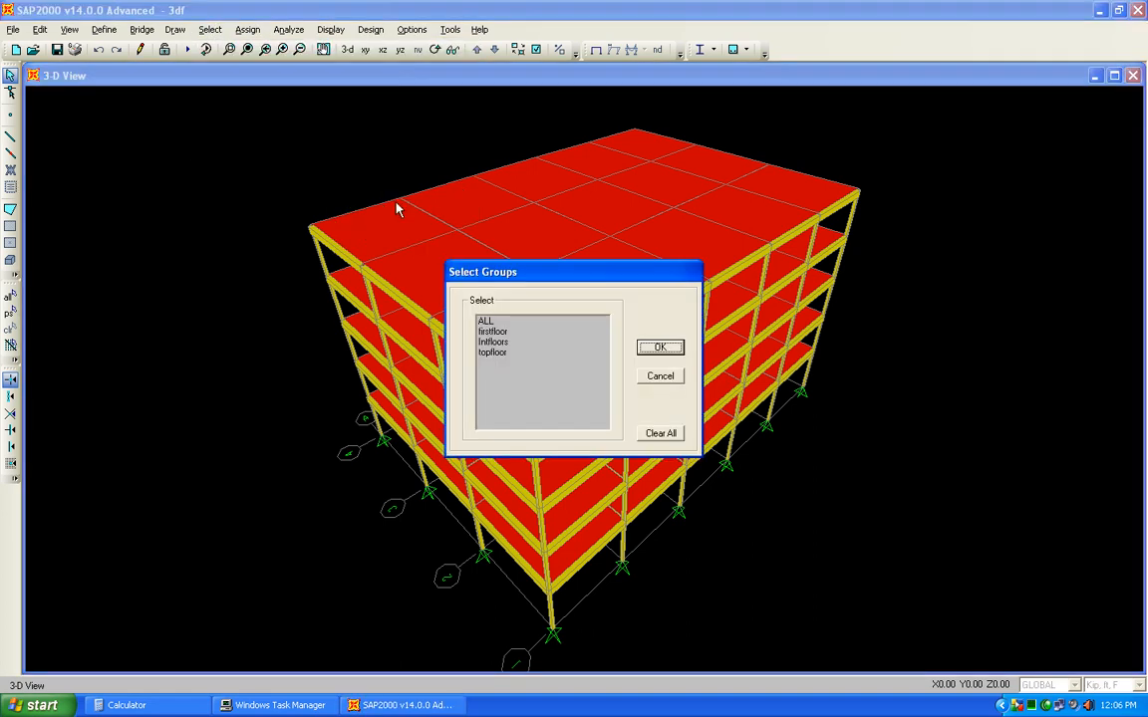
click(503, 352)
click(660, 348)
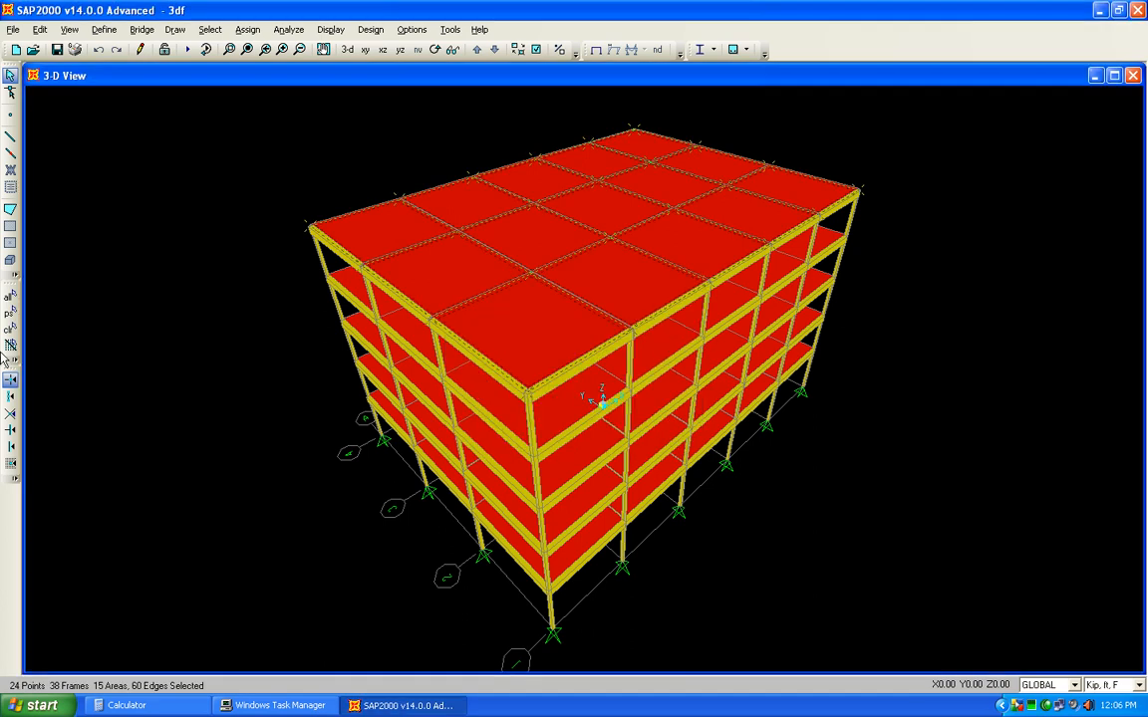
Step: Assign a uniform shell area load of 20 in lb, ft, F units to the selected top floor under the DEAD pattern
click(247, 29)
mouse_move(329, 121)
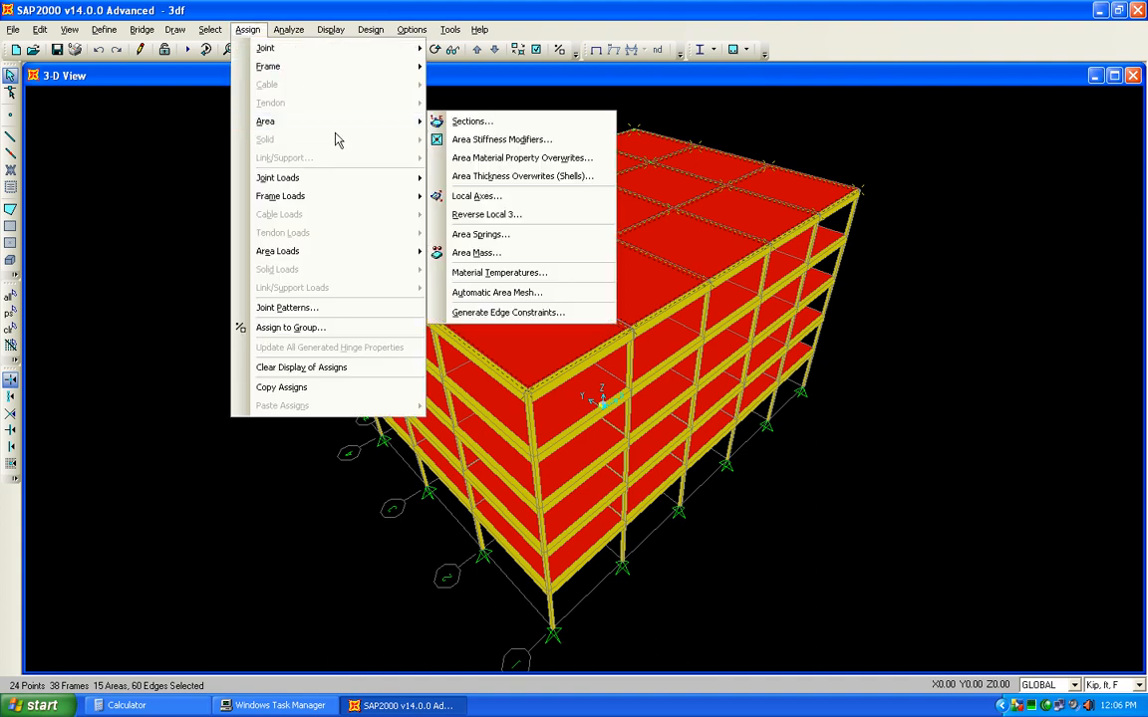
mouse_move(389, 255)
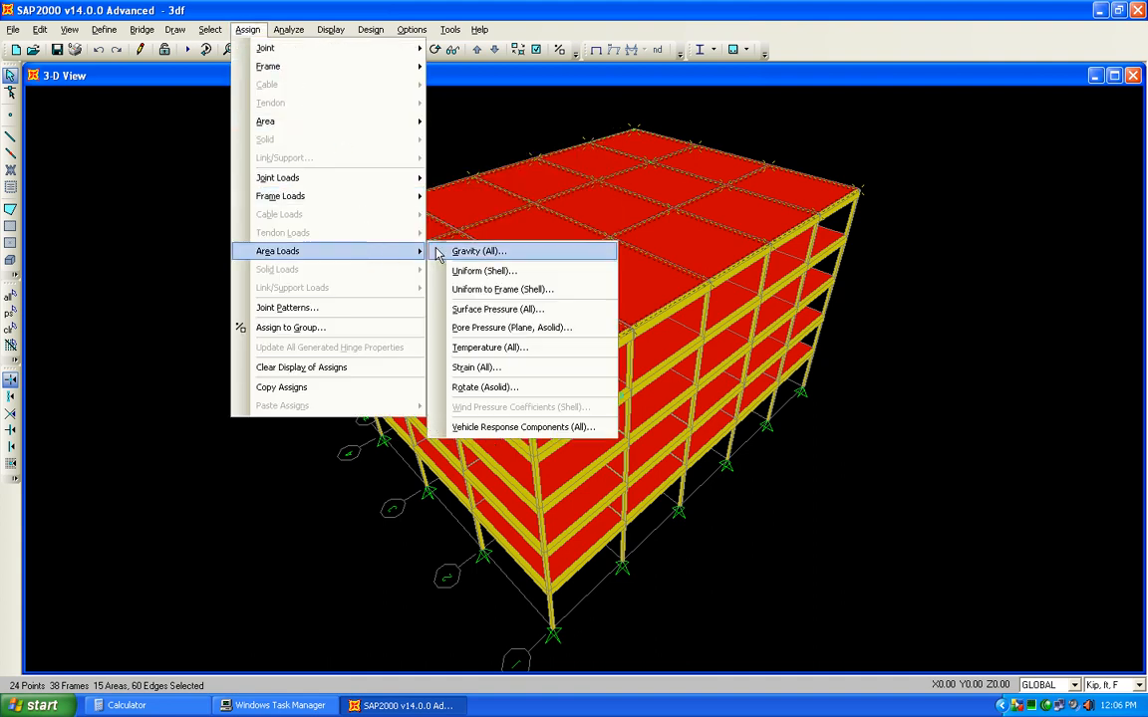
click(485, 274)
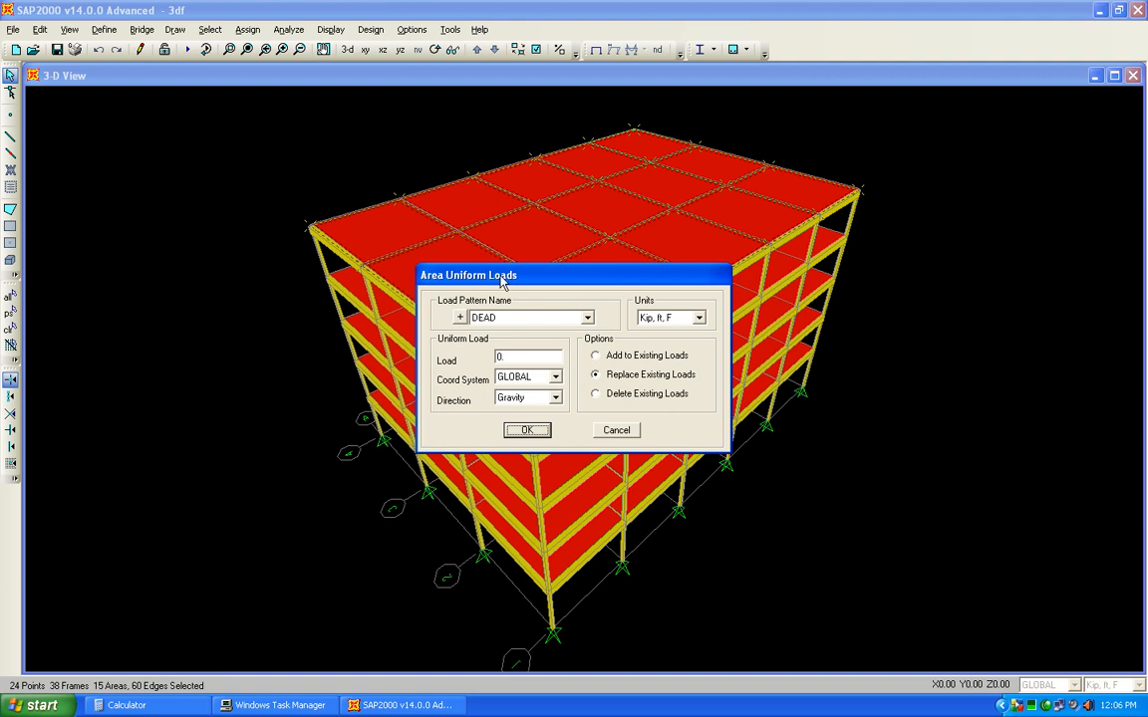
drag(461, 274, 280, 274)
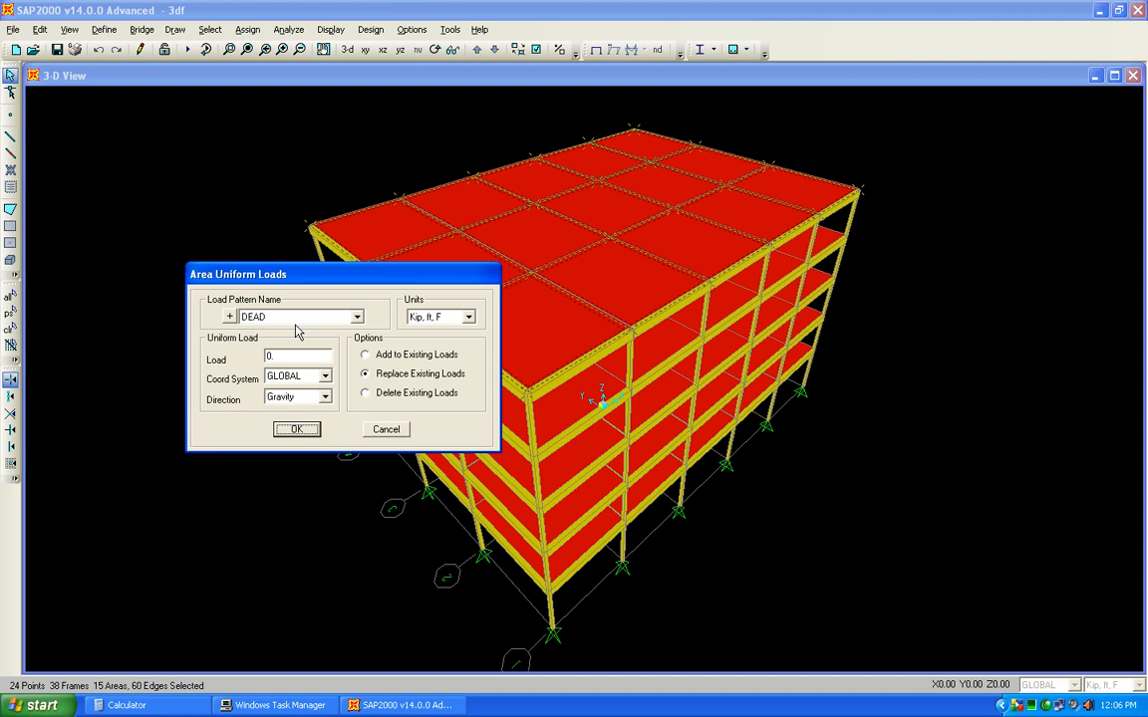
click(428, 317)
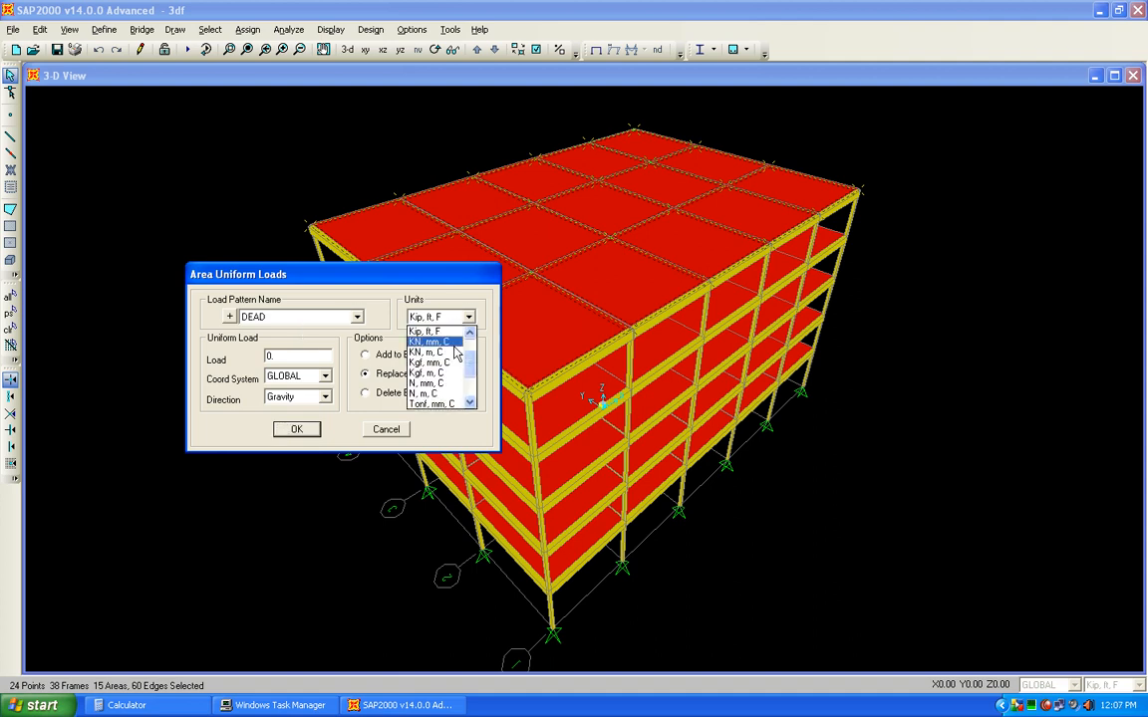
click(427, 331)
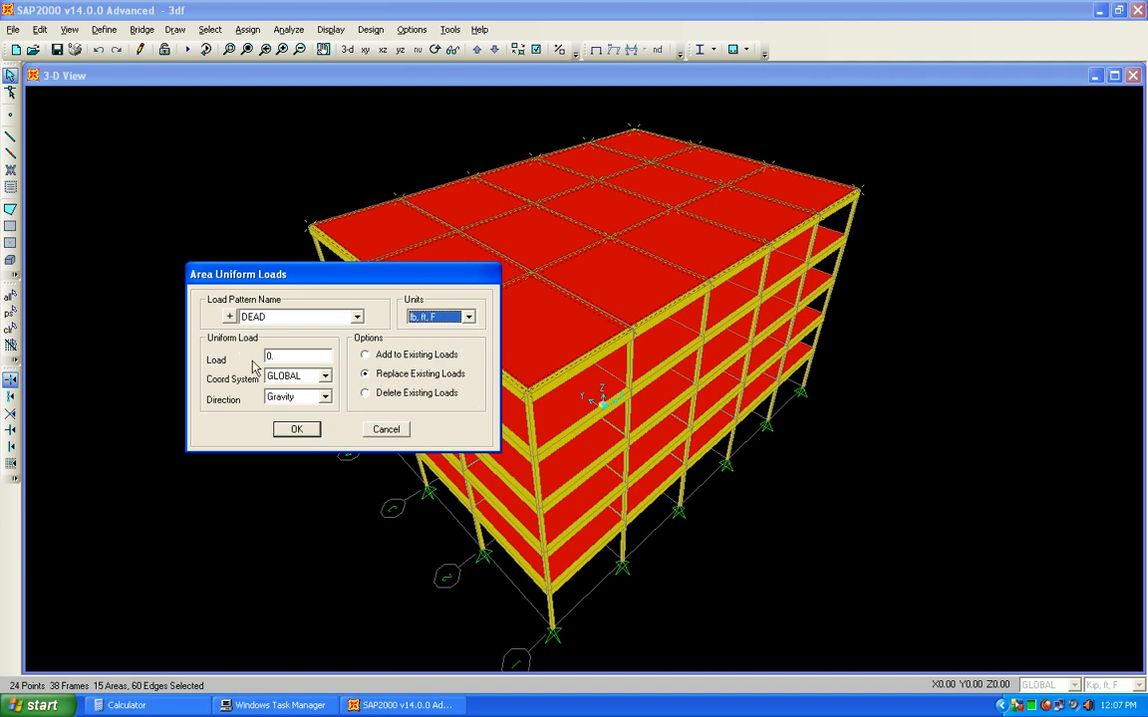
double_click(282, 356)
text(20)
click(296, 428)
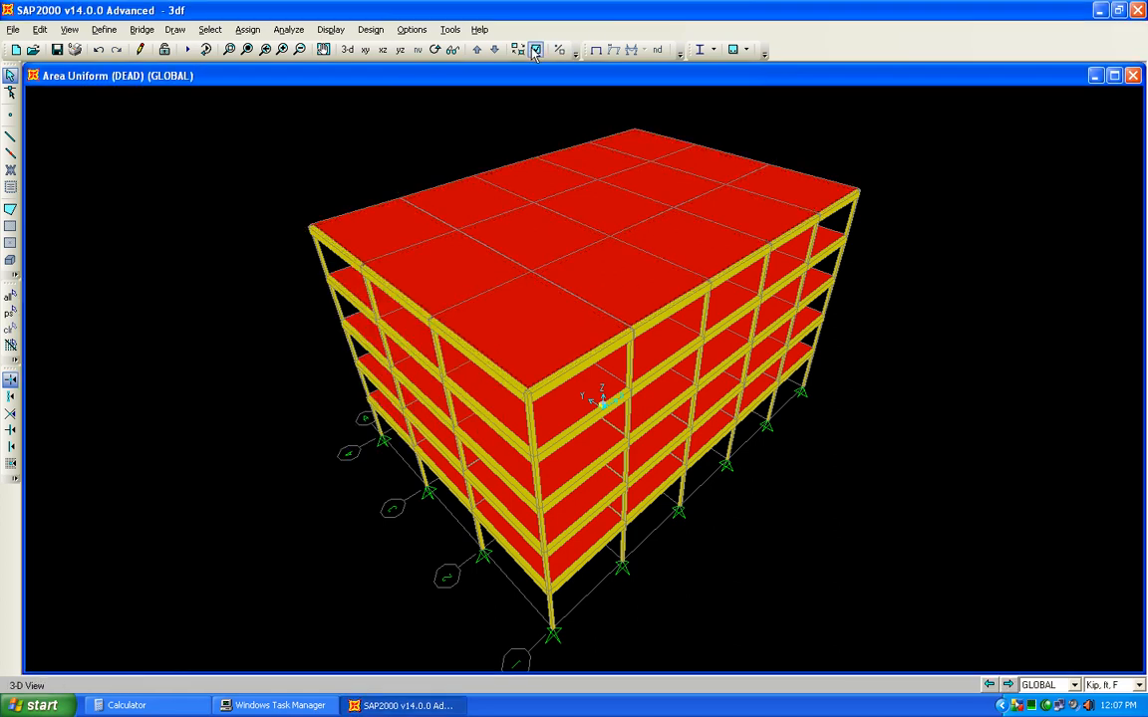
Step: Turn off the extruded view of the model and set the display units to lb, ft, F
click(478, 47)
click(594, 276)
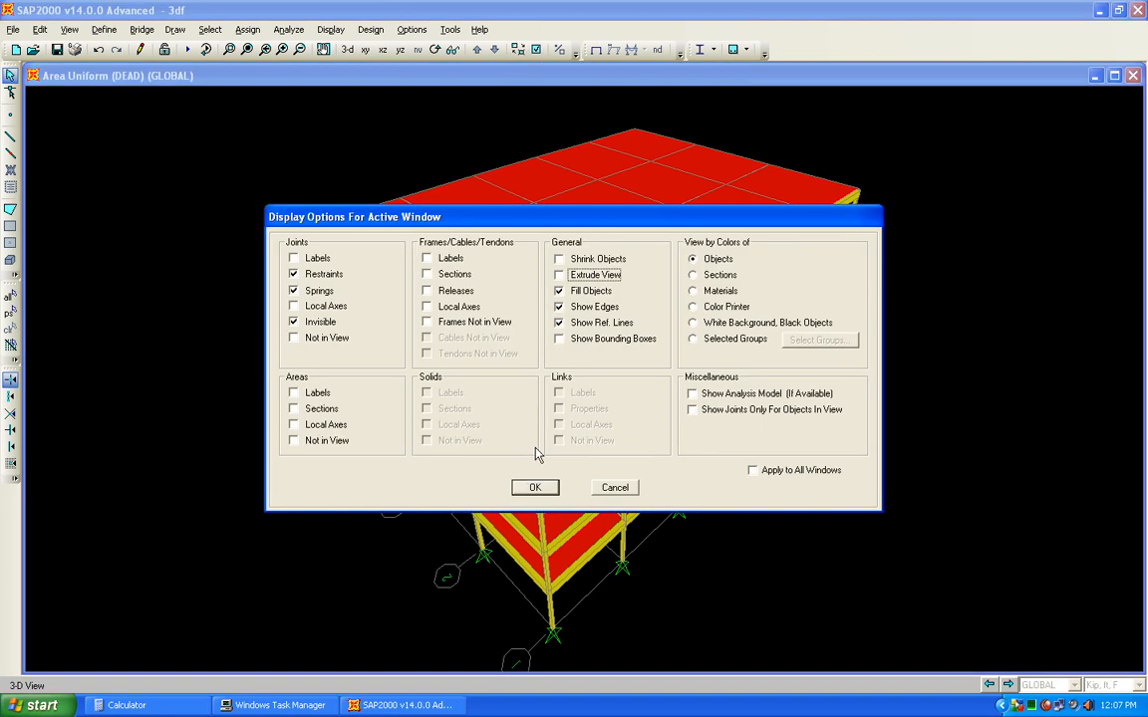
click(536, 487)
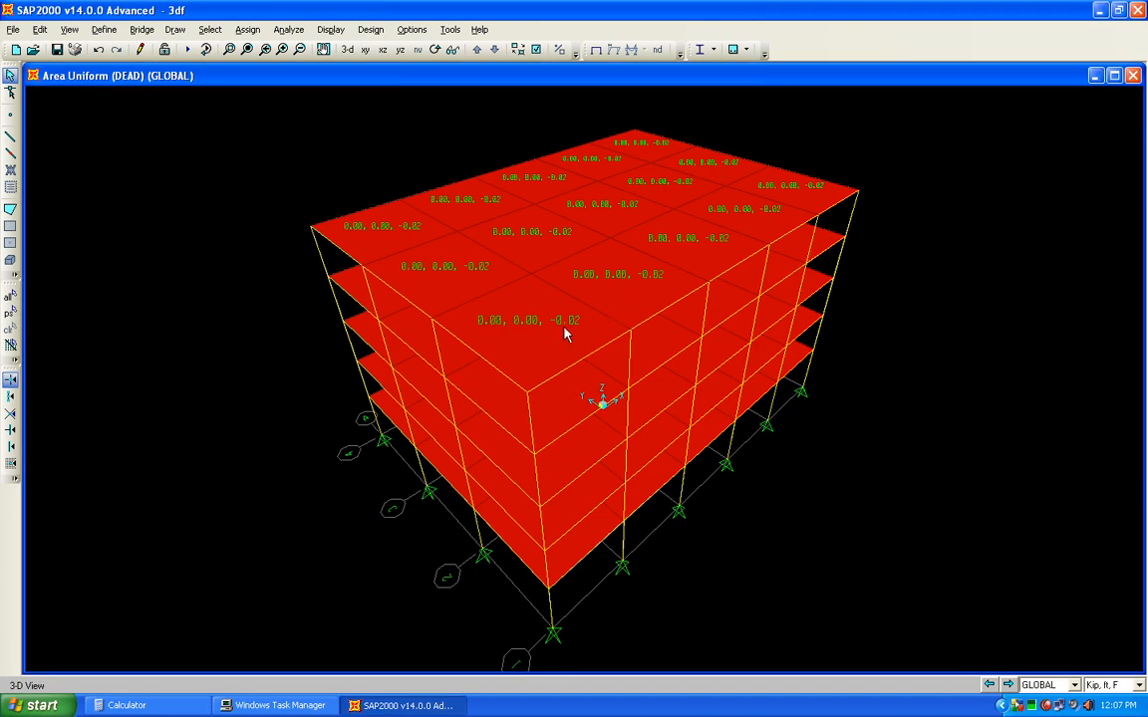
click(1111, 685)
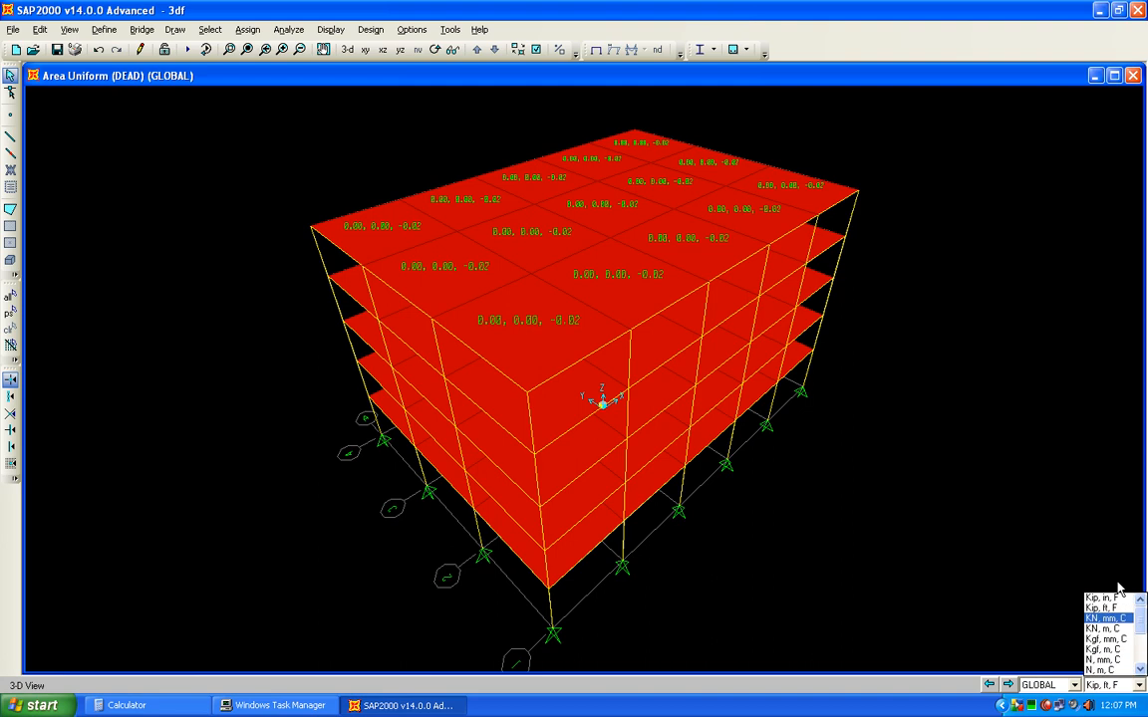
click(1100, 607)
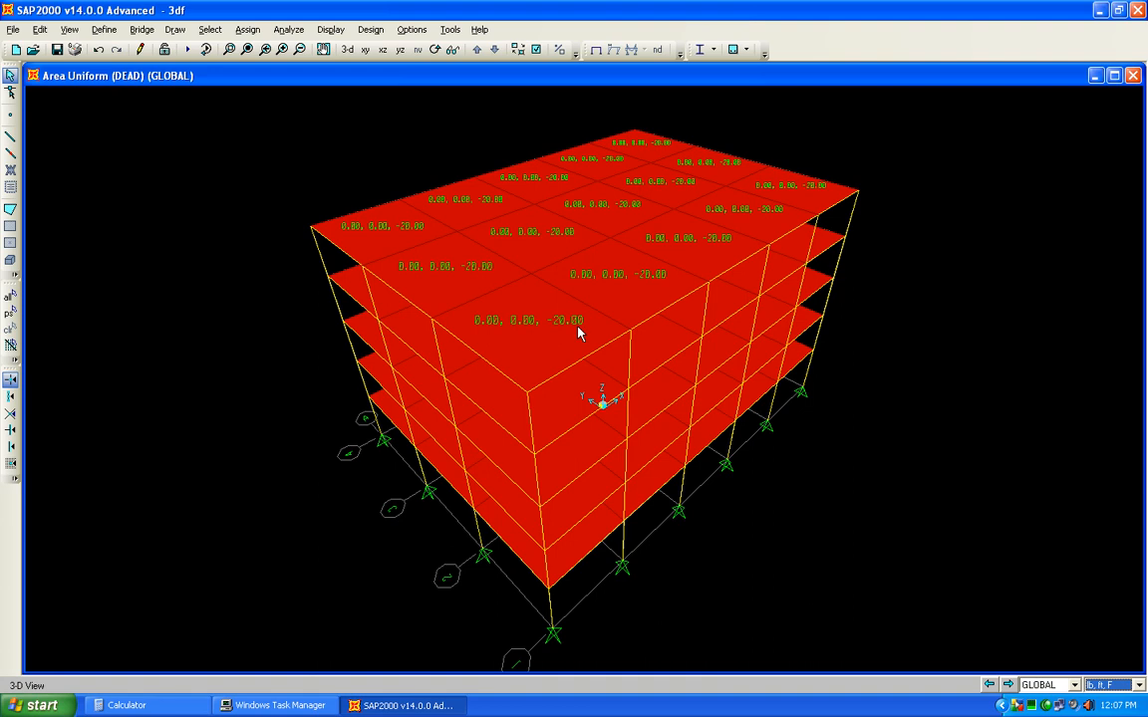
Step: Reselect the top floor and assign it a uniform shell area load of 30 lb/ft² under the LIVE pattern
click(9, 315)
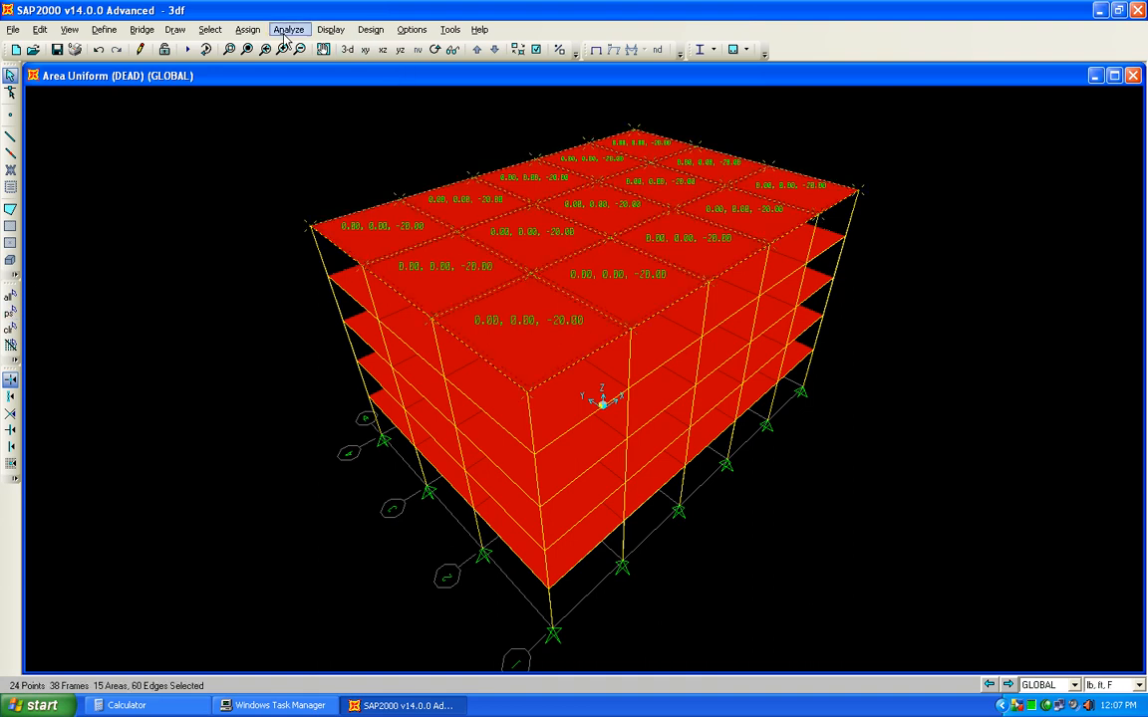
click(248, 29)
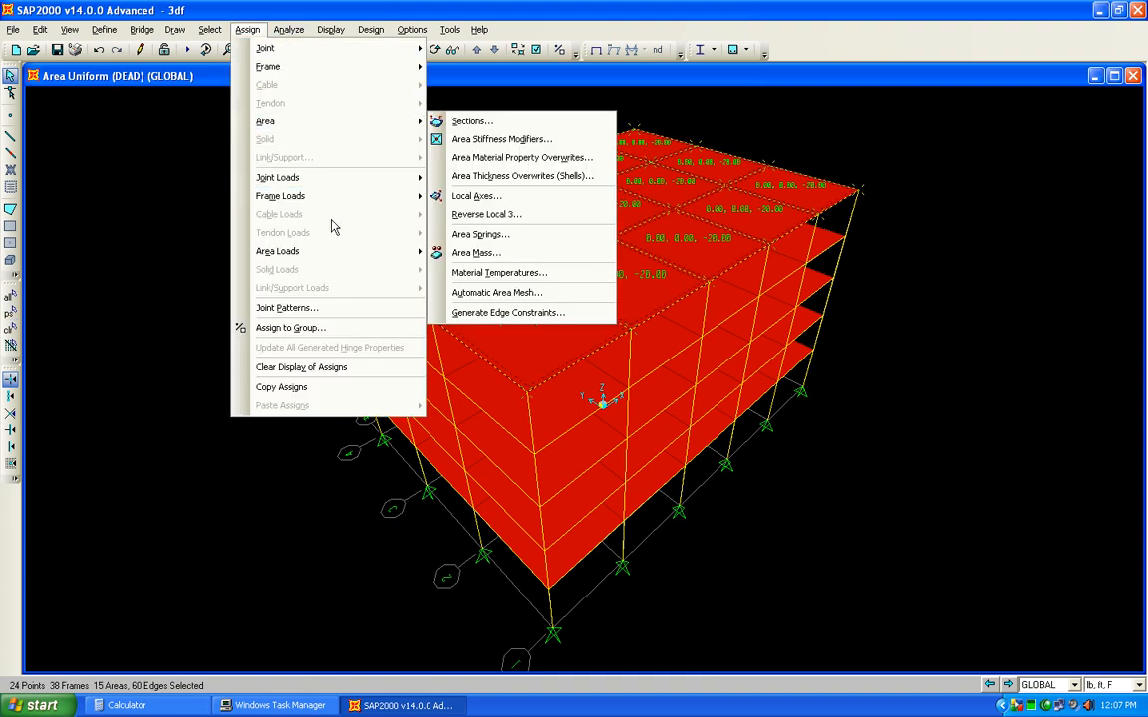
mouse_move(346, 254)
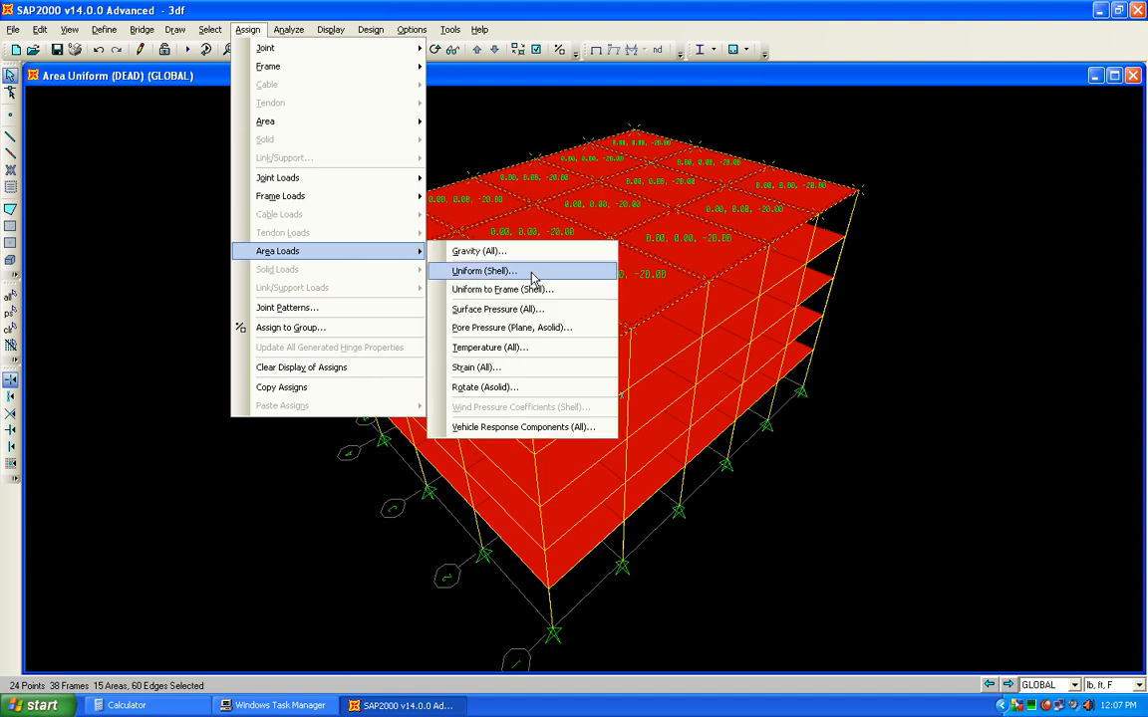
click(528, 271)
click(548, 317)
click(519, 342)
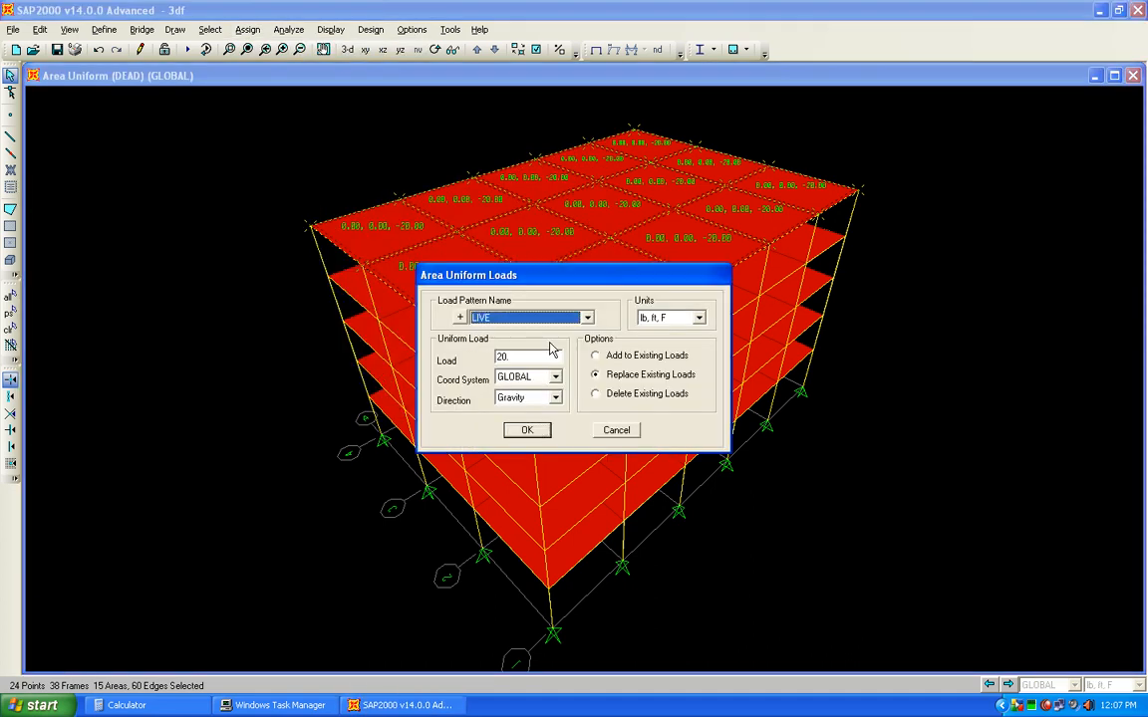
double_click(527, 357)
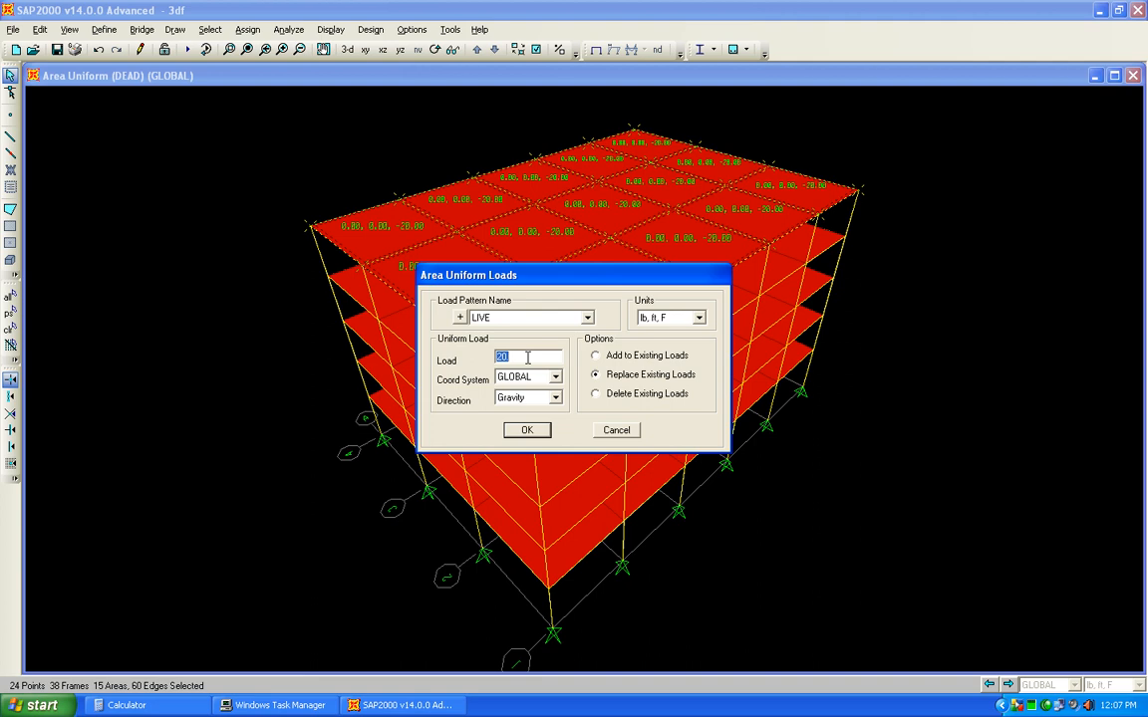
click(527, 429)
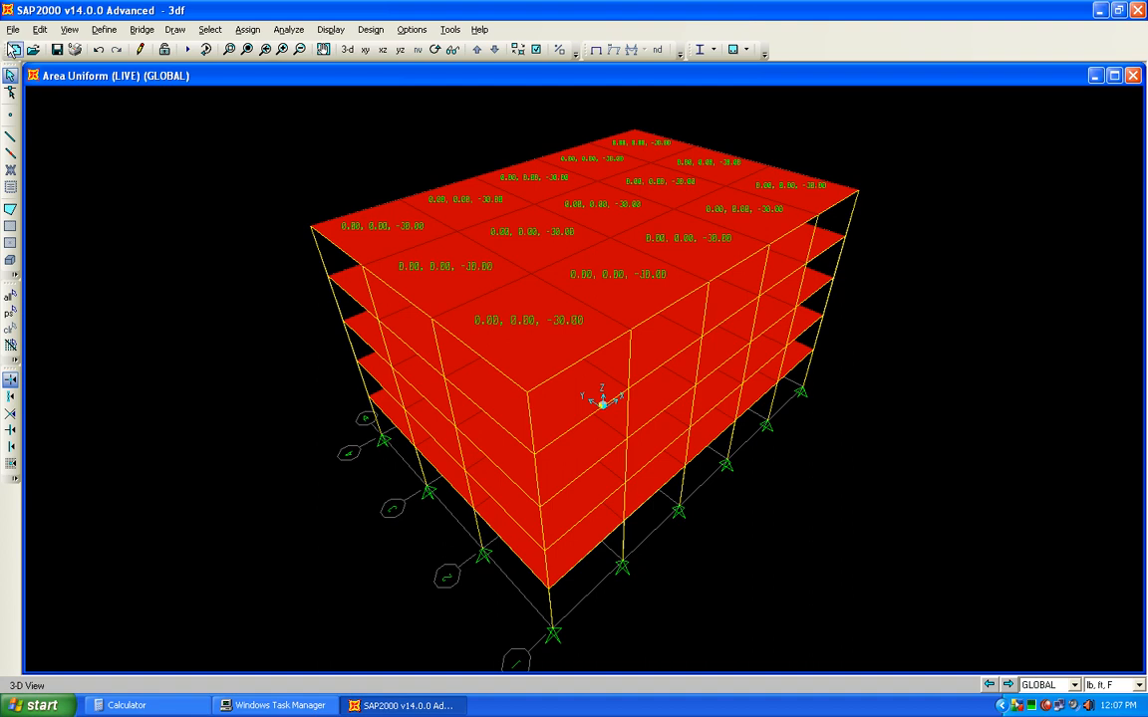
Step: Select all objects in the Intfloors group
click(208, 30)
mouse_move(250, 49)
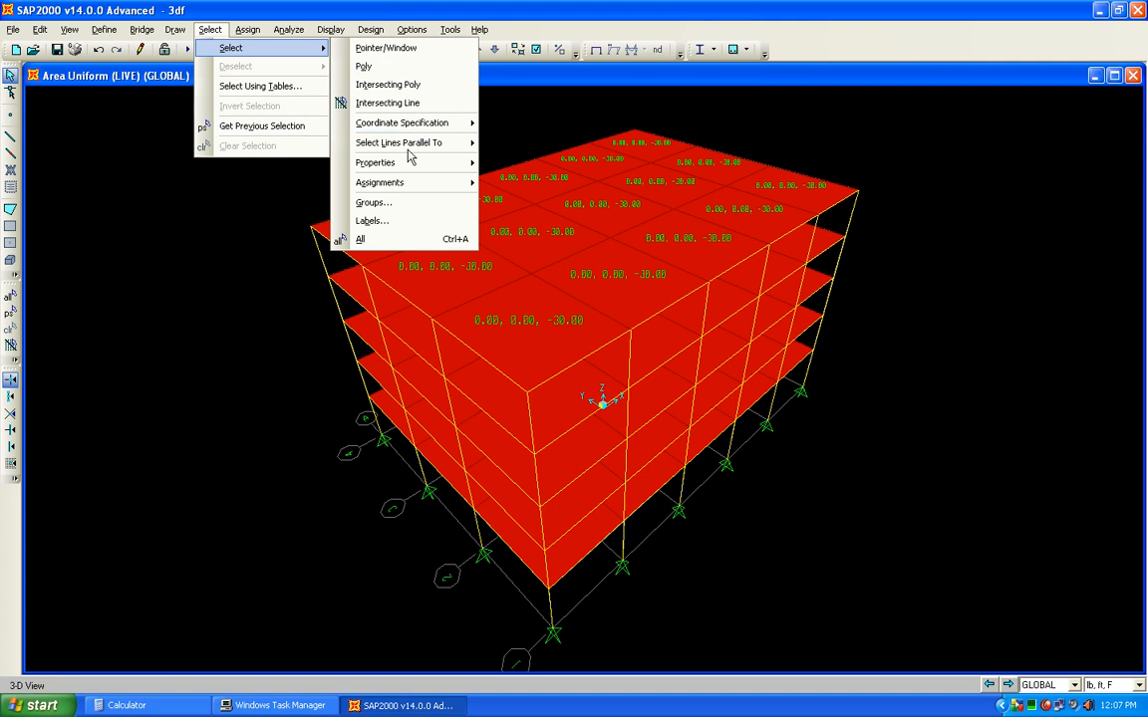
mouse_move(413, 163)
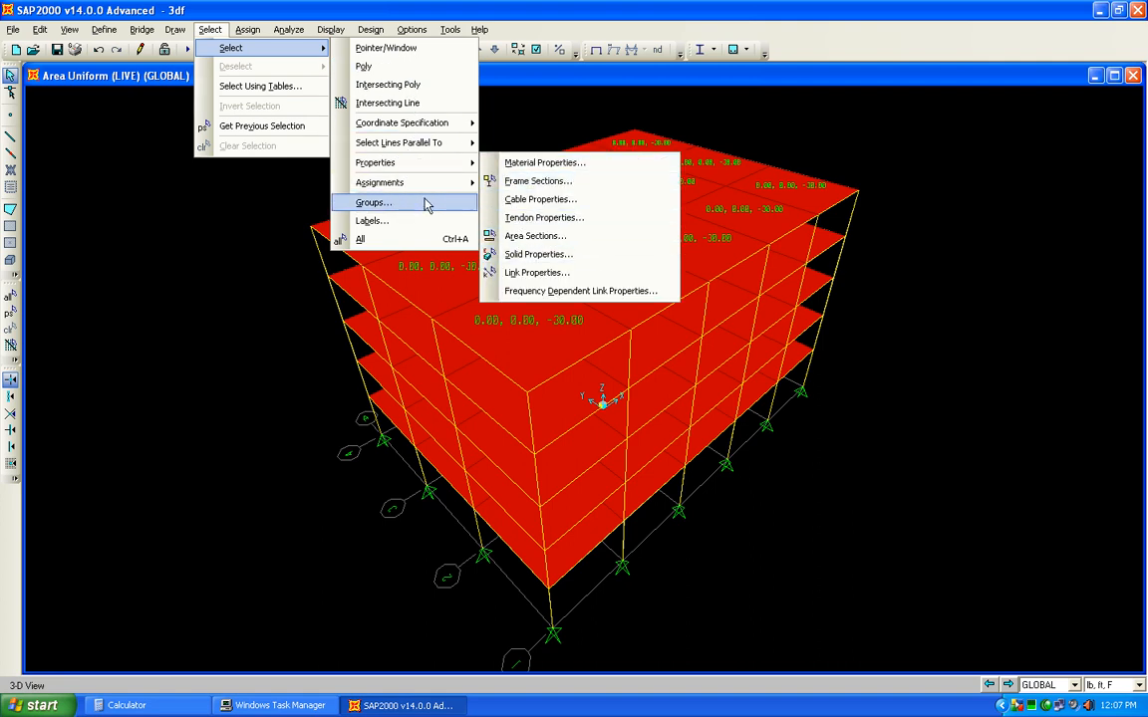
click(394, 206)
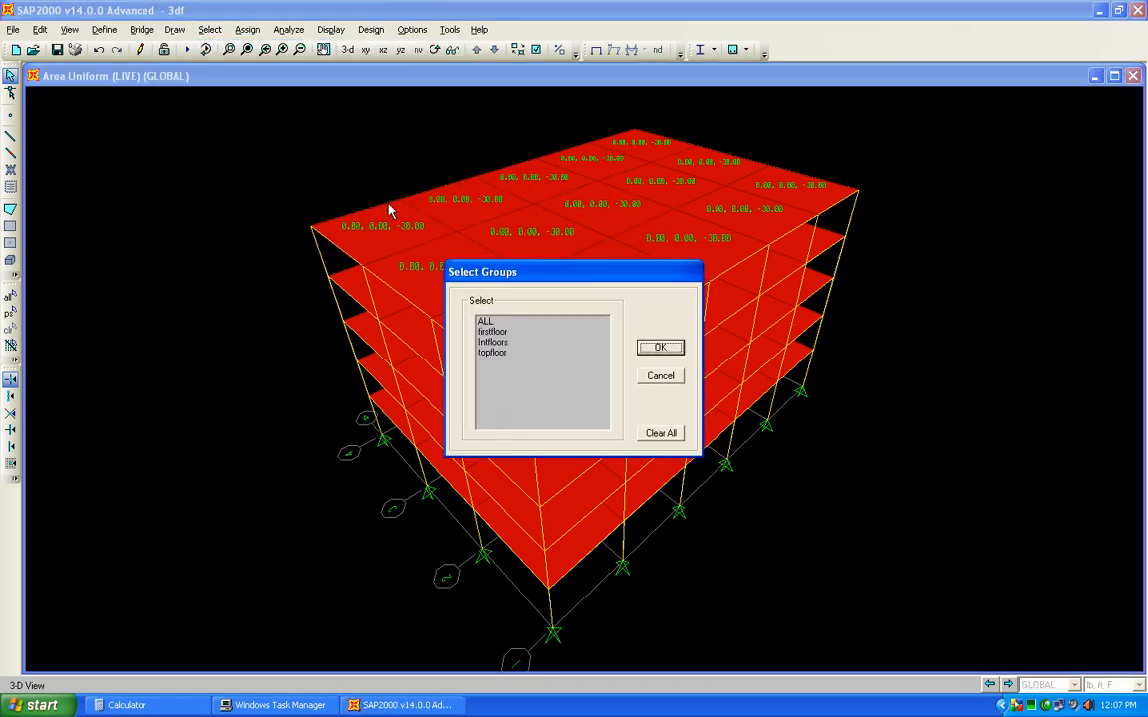
click(521, 344)
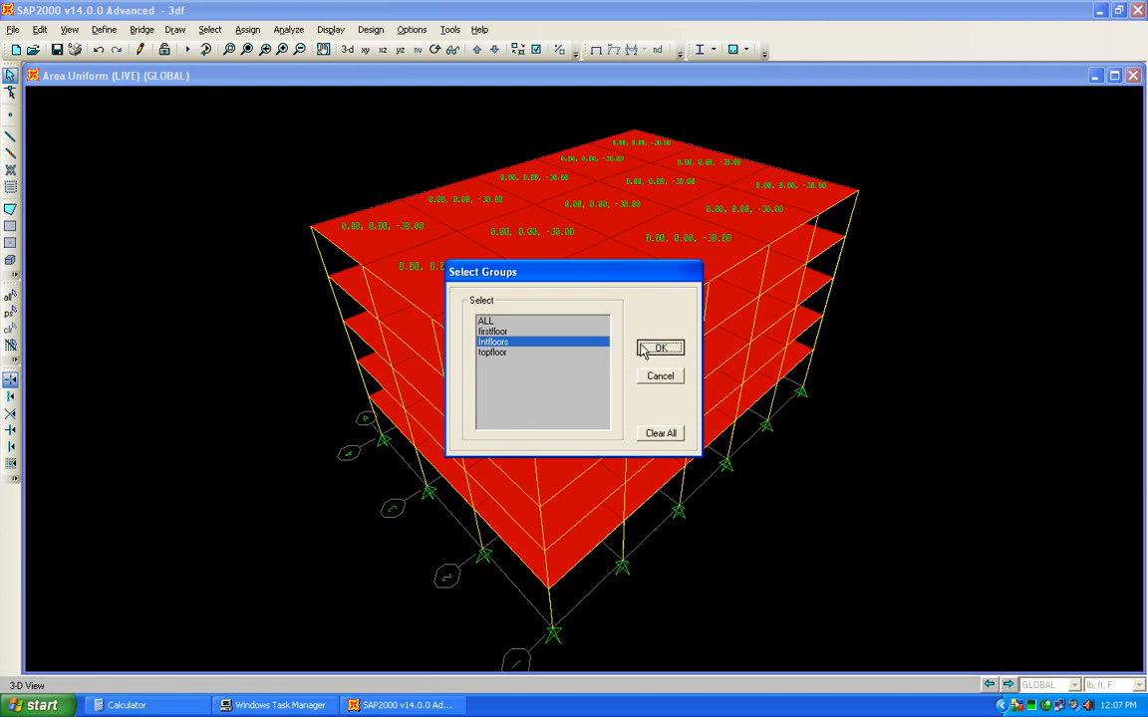
click(660, 347)
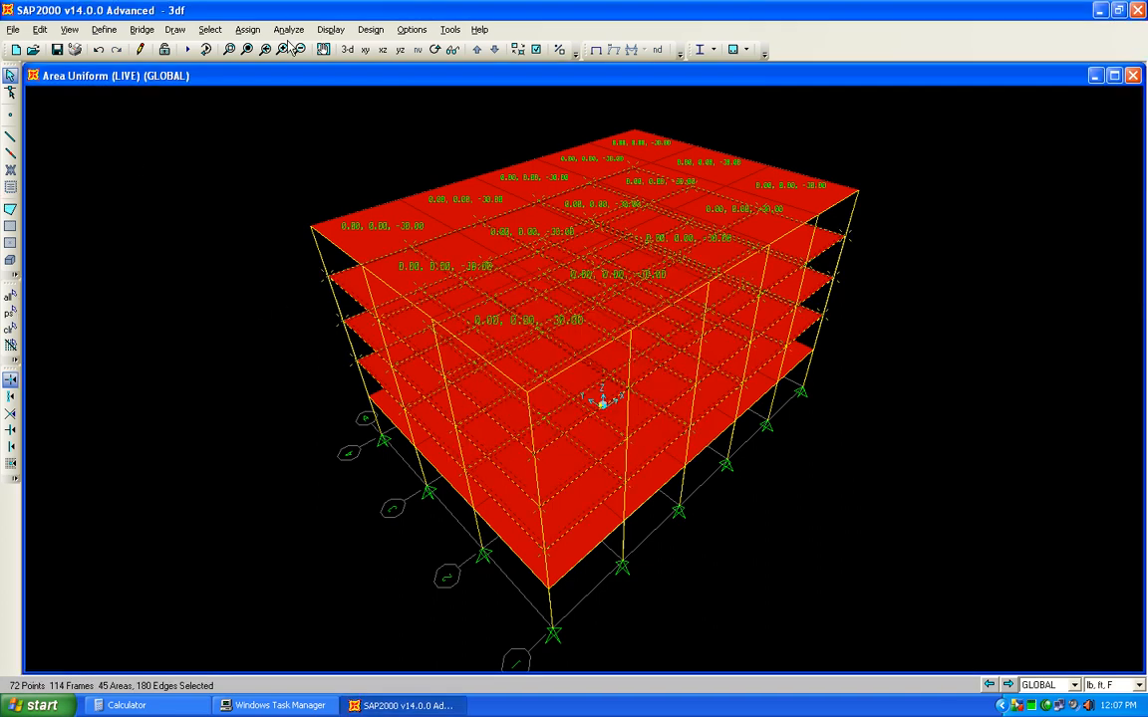
Step: Assign a uniform shell area load of 25 lb/ft² to the selected intermediate floors under the DEAD pattern
click(248, 30)
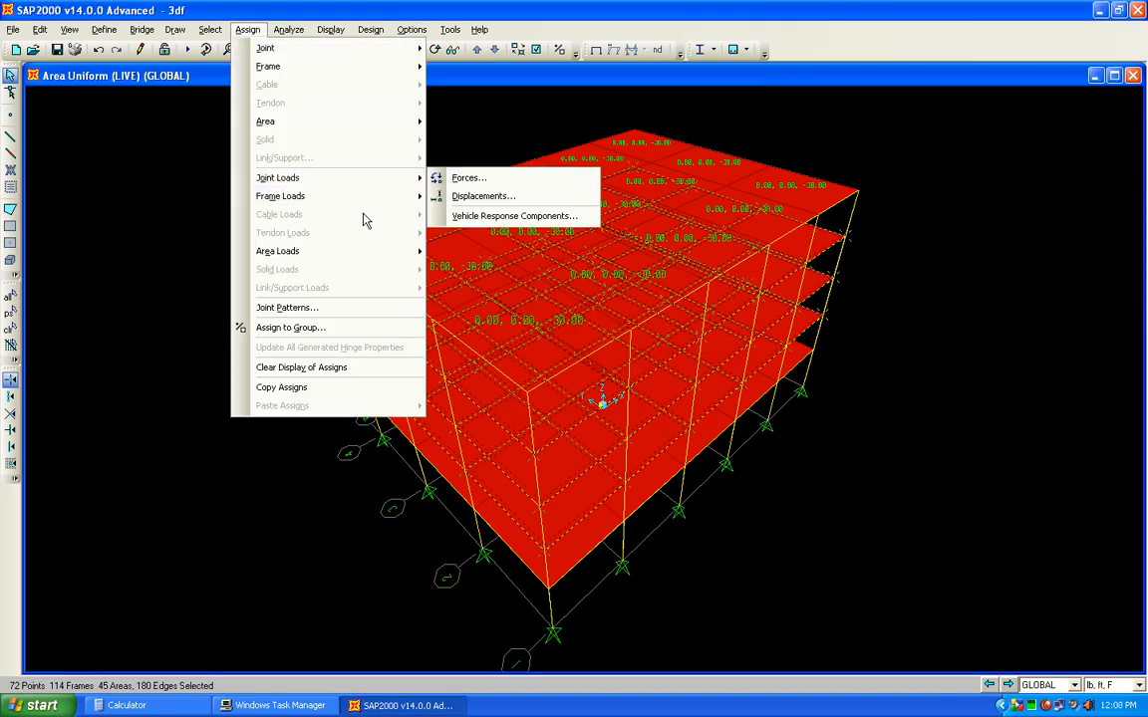
mouse_move(372, 255)
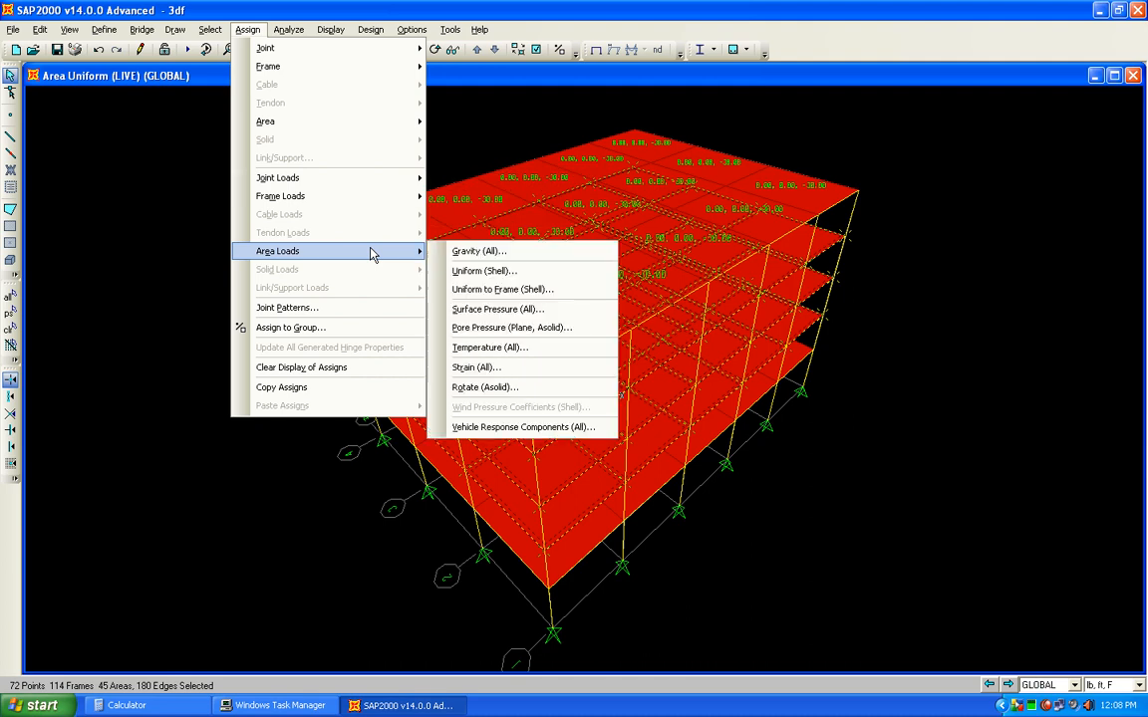
click(508, 271)
click(587, 317)
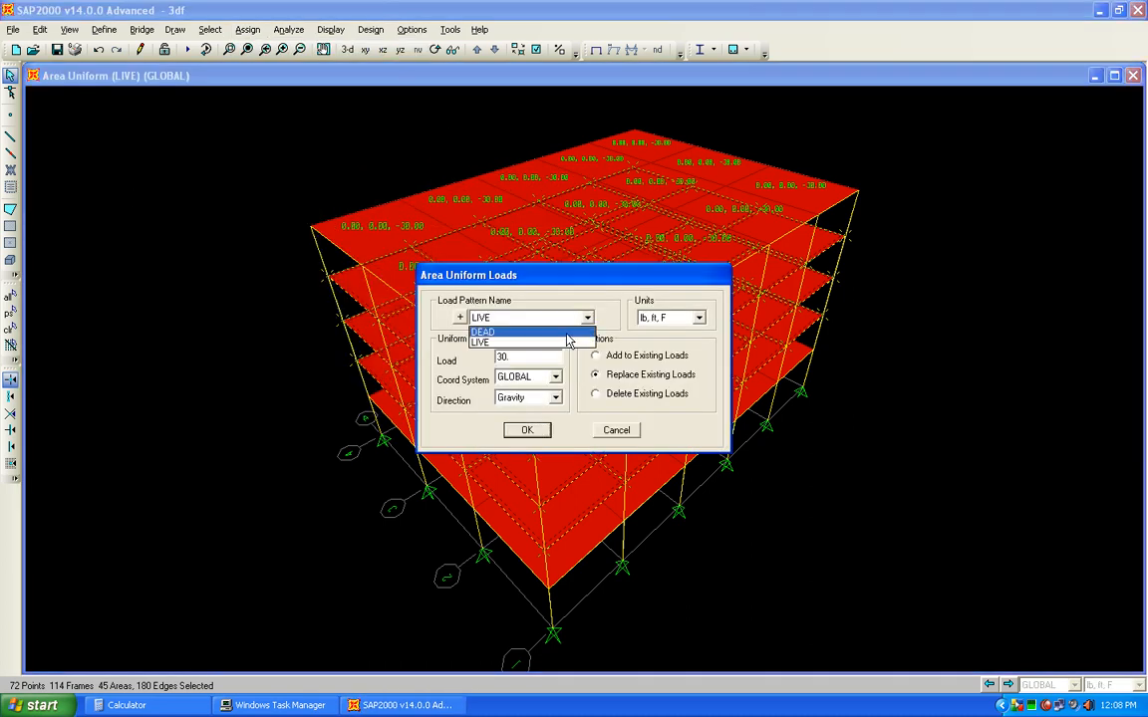
click(568, 329)
double_click(544, 358)
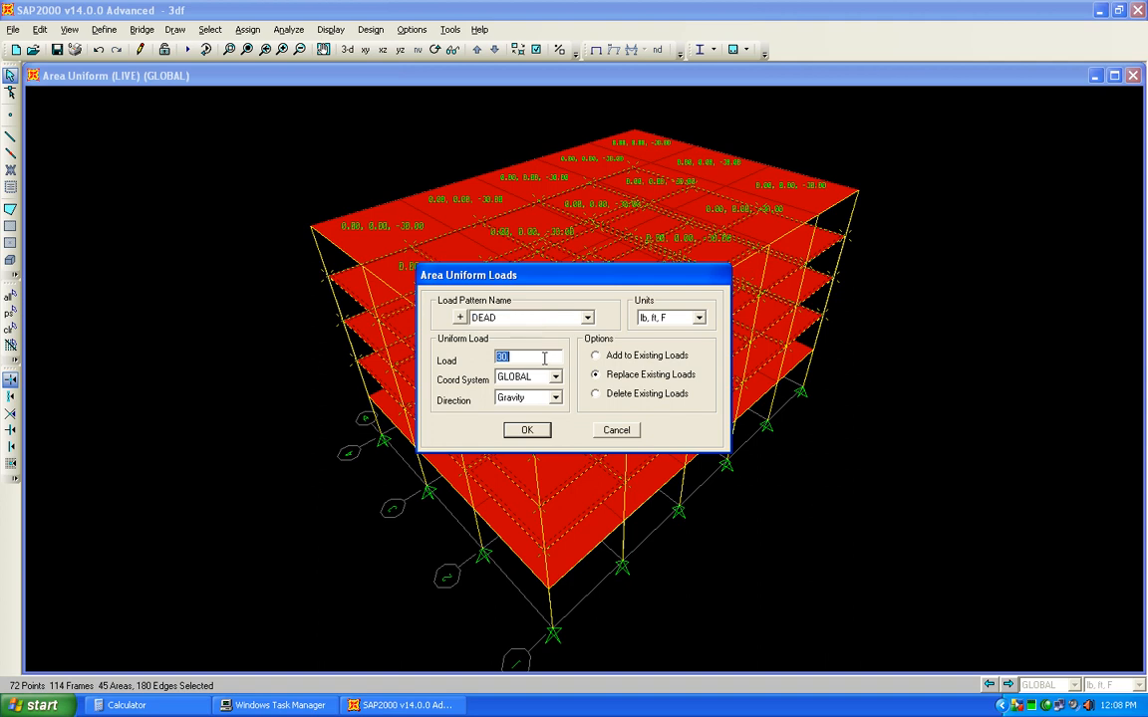
text(25)
click(527, 430)
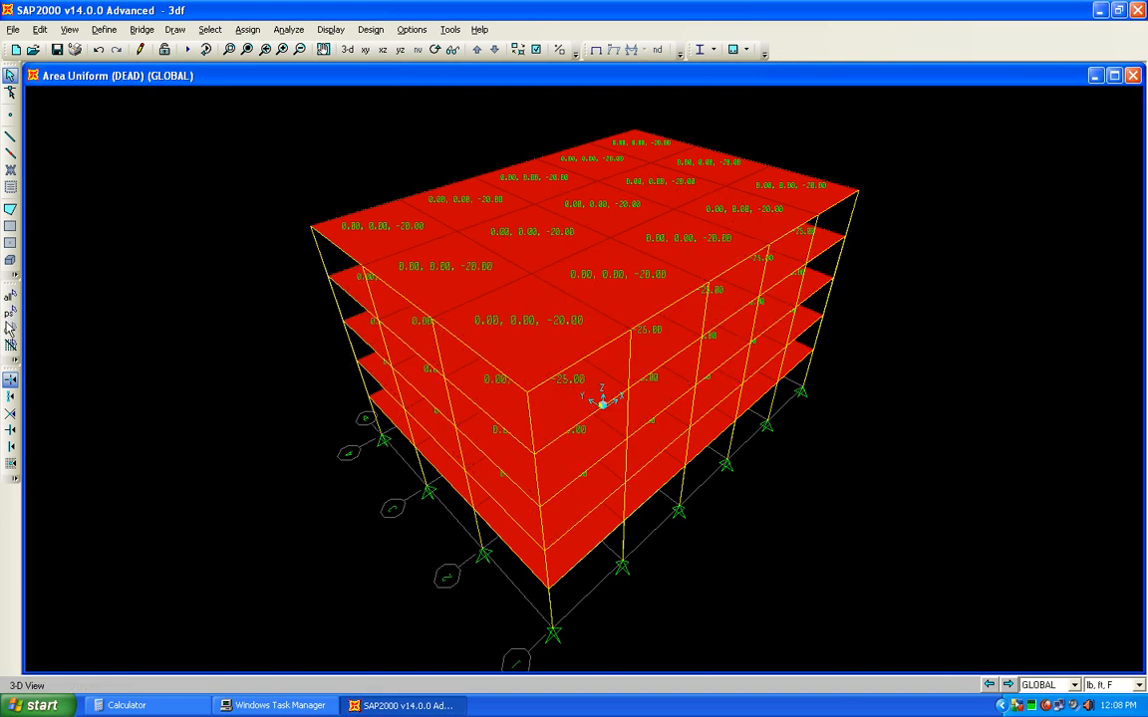
Step: Reselect the previously selected intermediate floors
click(14, 317)
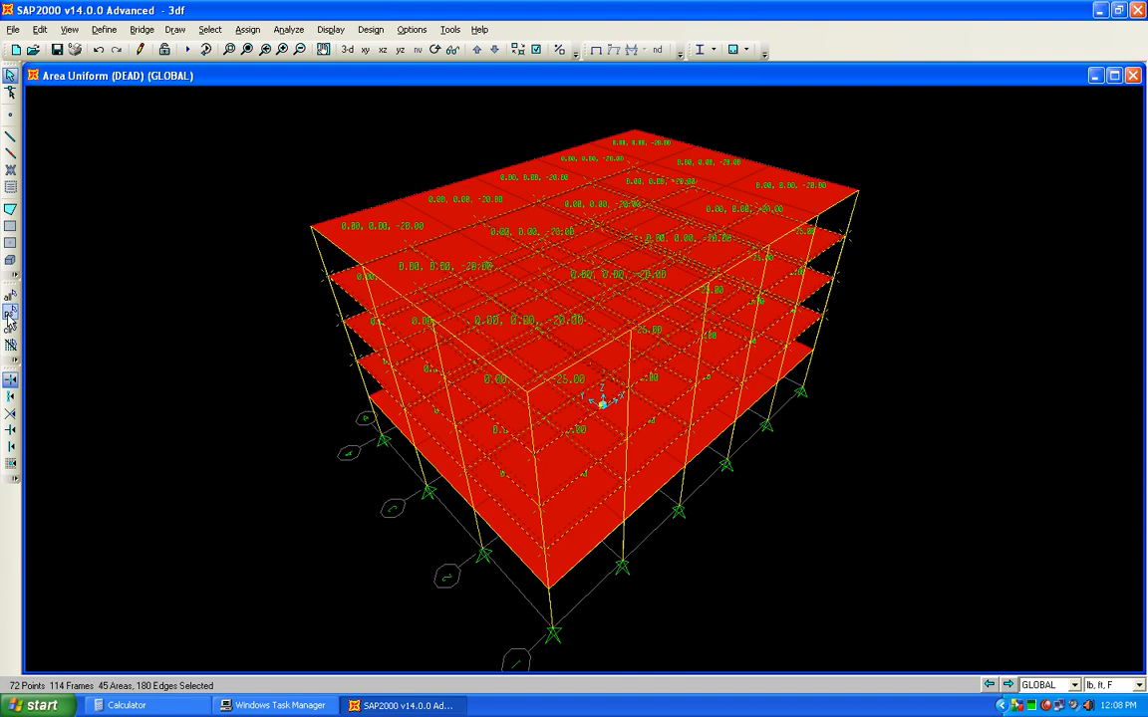
click(249, 30)
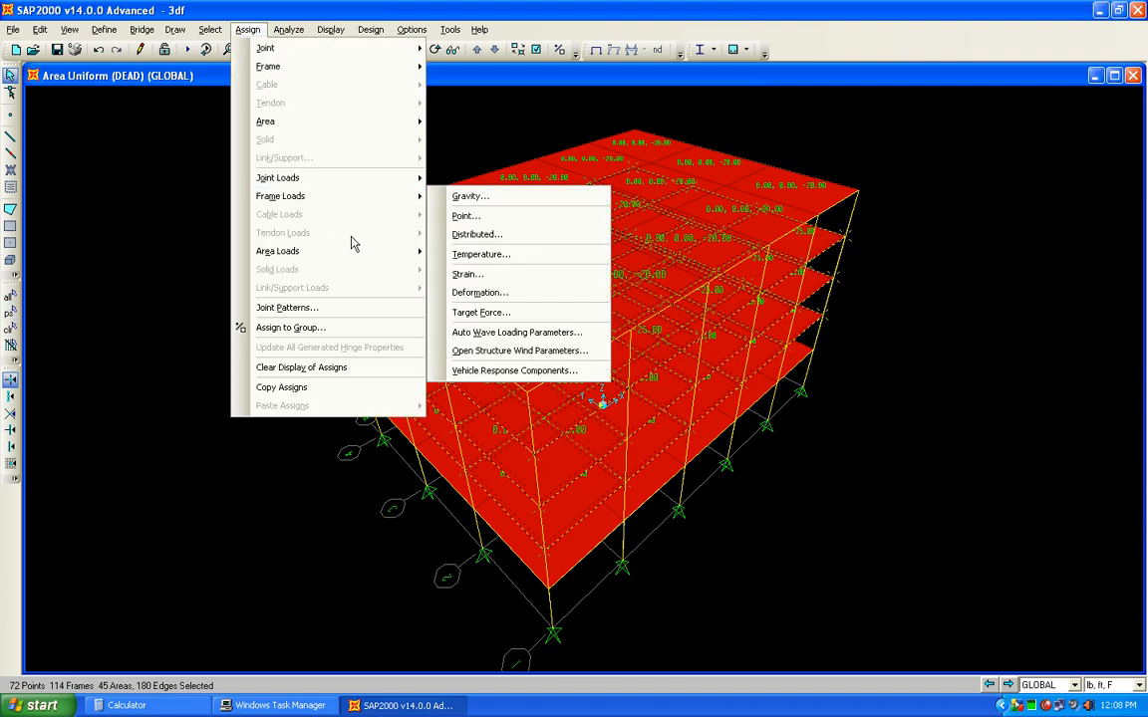
mouse_move(353, 257)
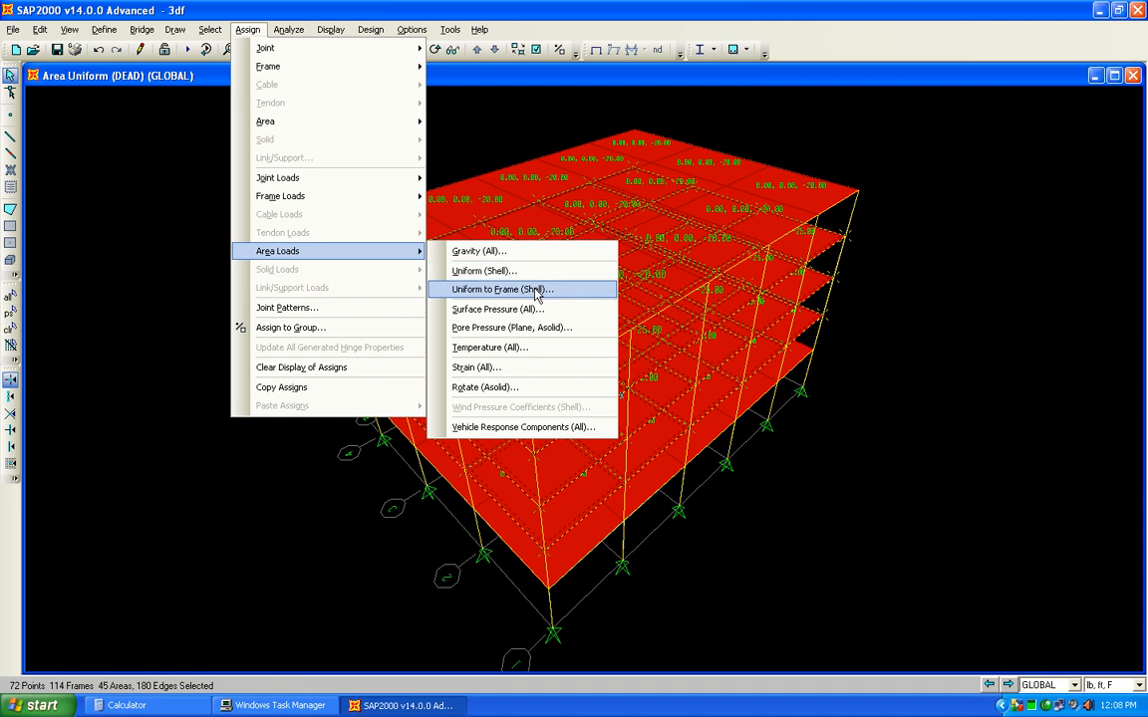
click(536, 290)
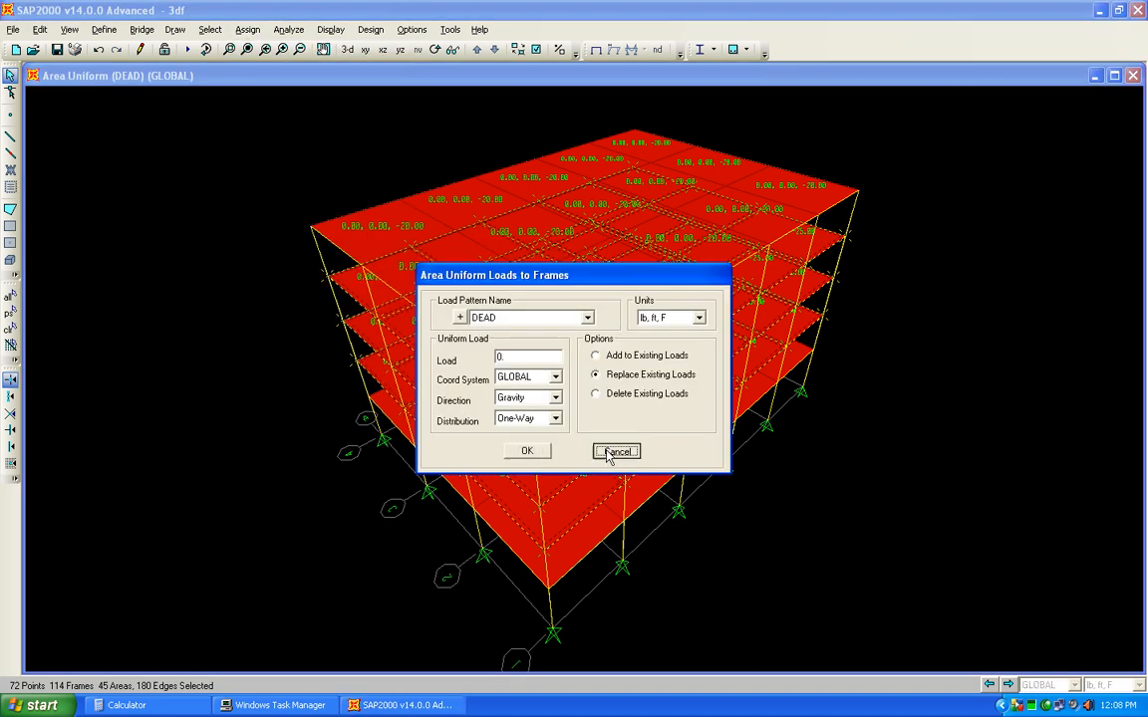
click(612, 450)
Step: Assign a uniform shell area load of 40 lb/ft² to the selected intermediate floors under the LIVE pattern
click(247, 29)
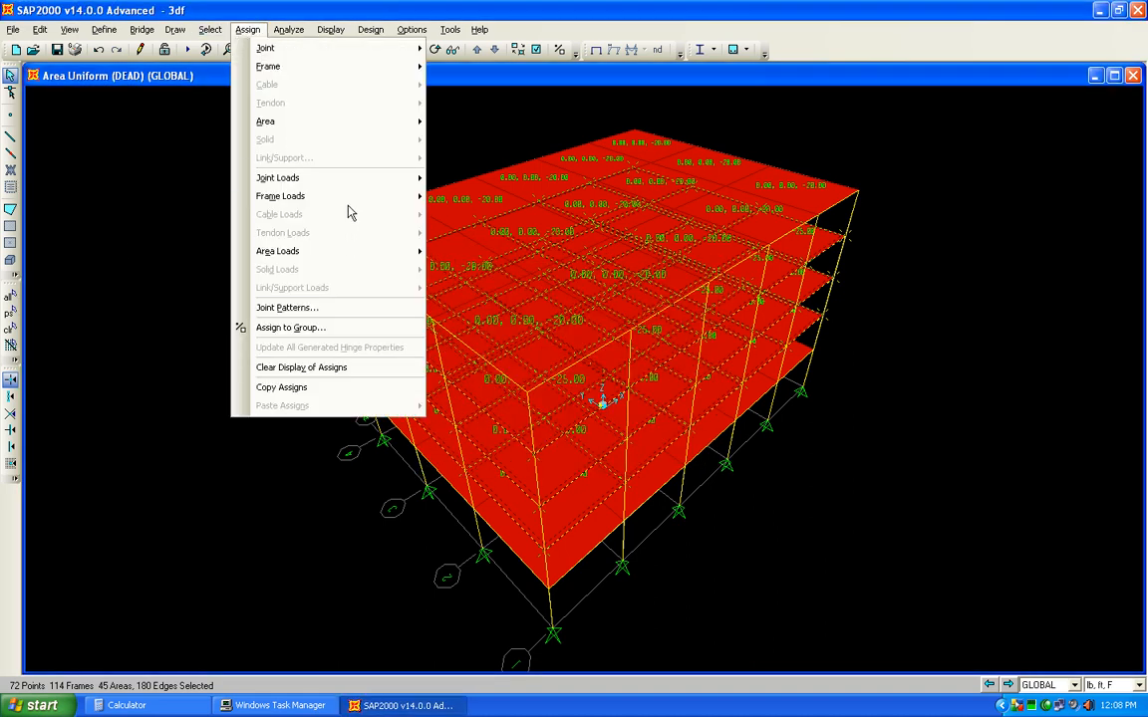
mouse_move(358, 257)
click(499, 271)
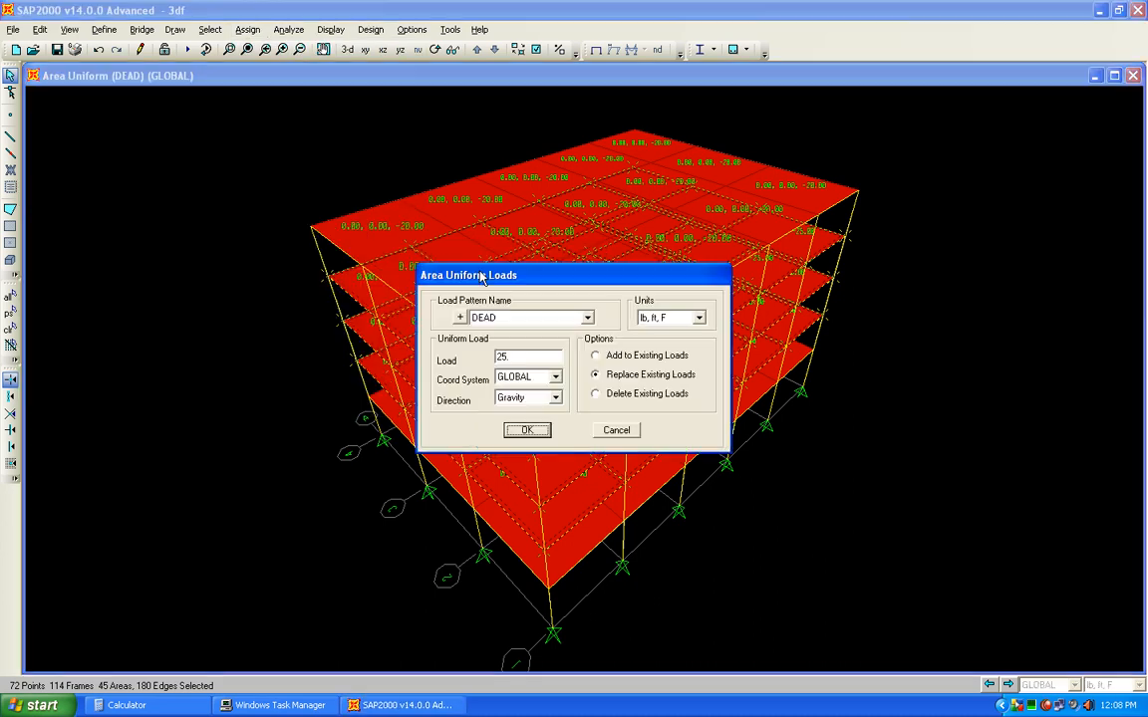
click(533, 317)
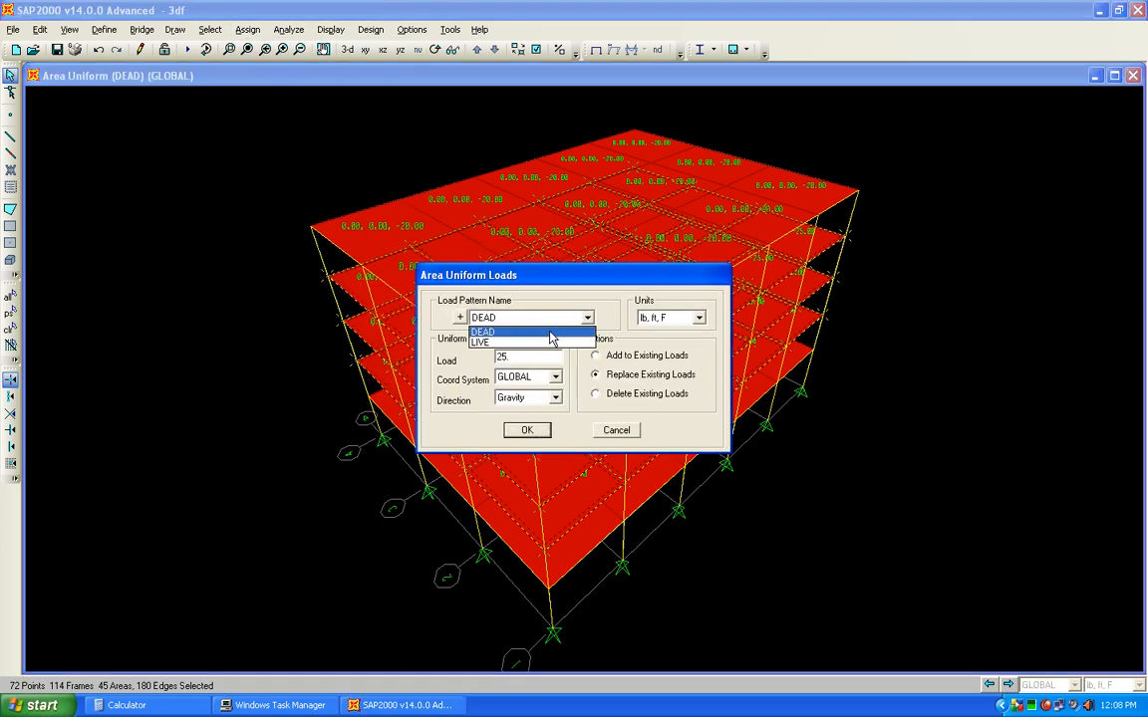
click(550, 344)
double_click(543, 354)
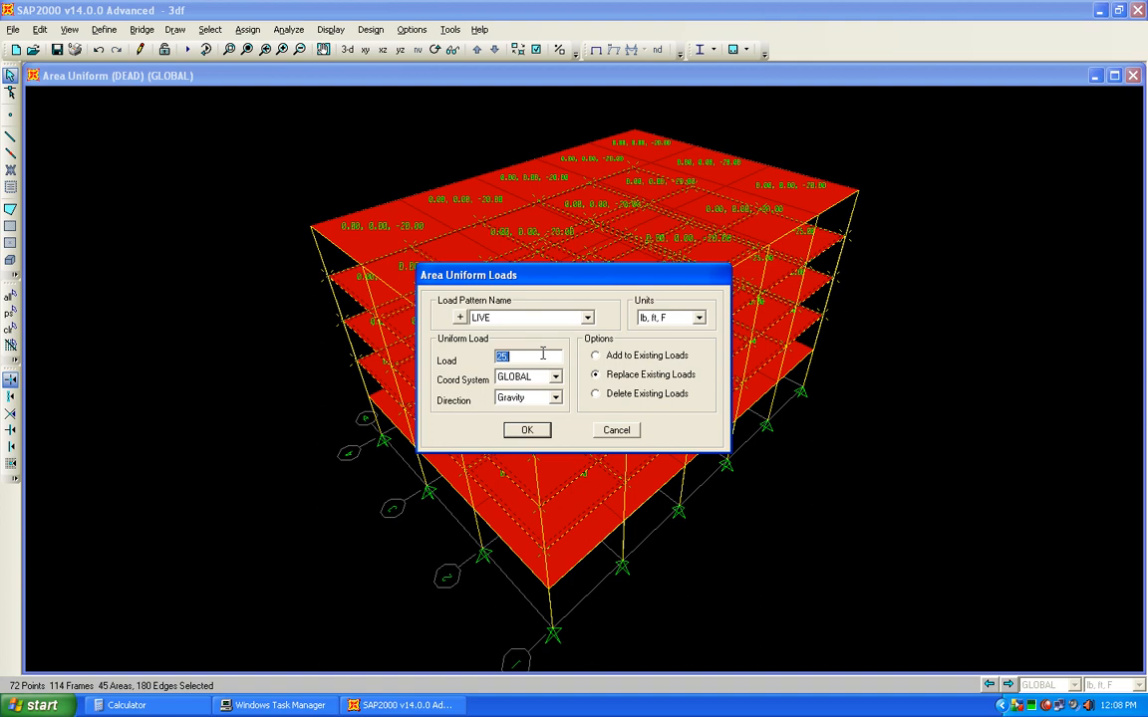
text(40)
click(528, 431)
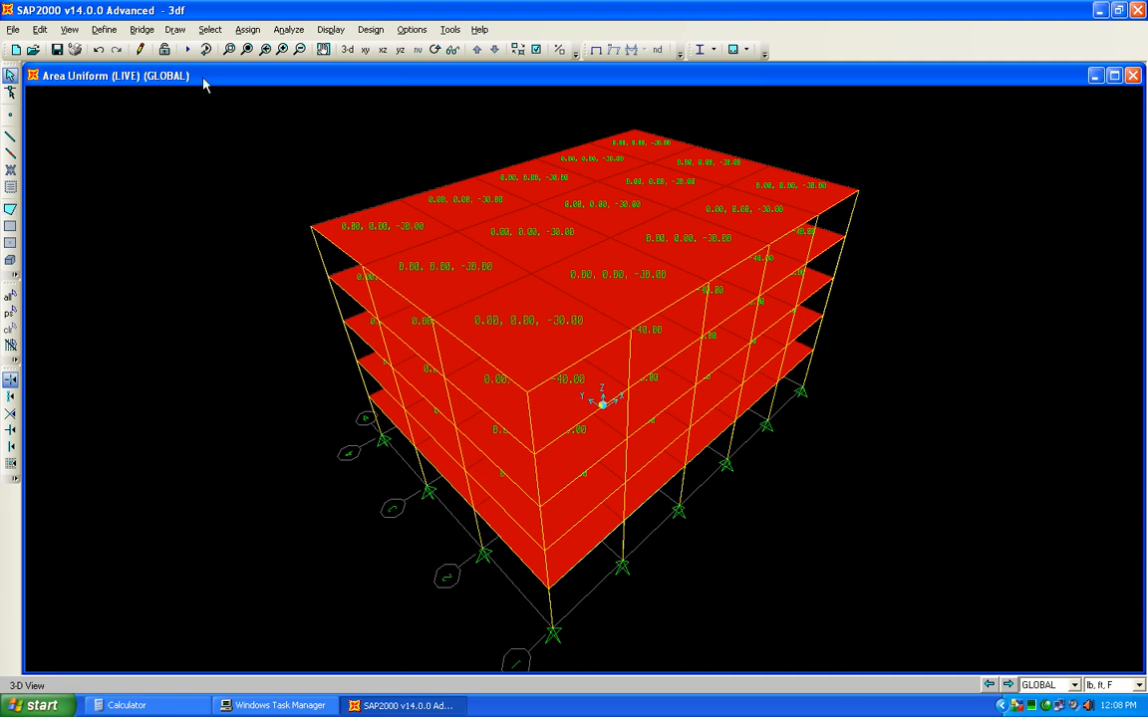
Step: Select the firstfloor group and assign it a uniform shell area load of 25 lb/ft² under the DEAD pattern
click(210, 28)
mouse_move(289, 49)
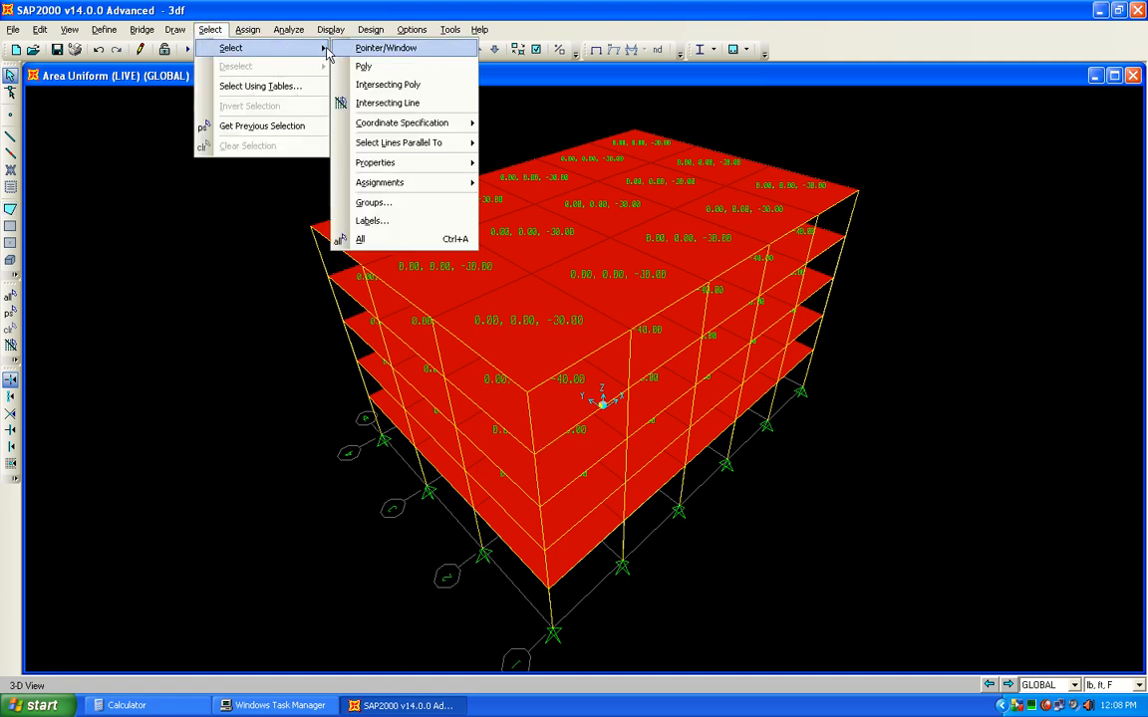
click(394, 203)
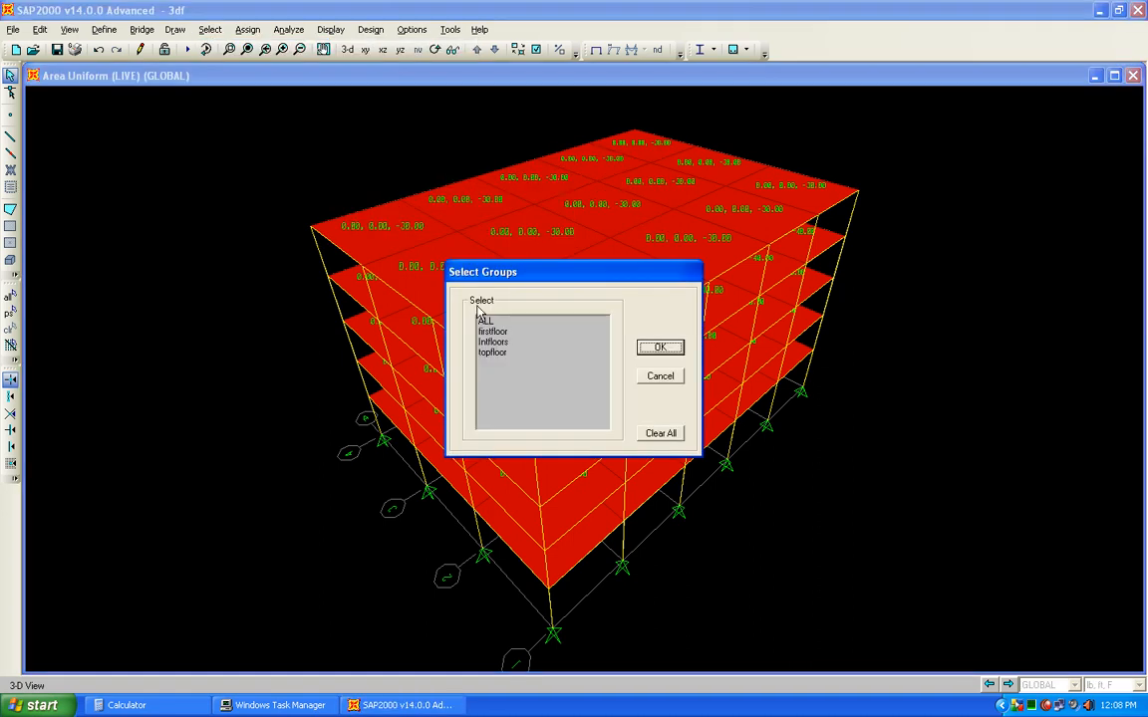
click(512, 342)
click(660, 347)
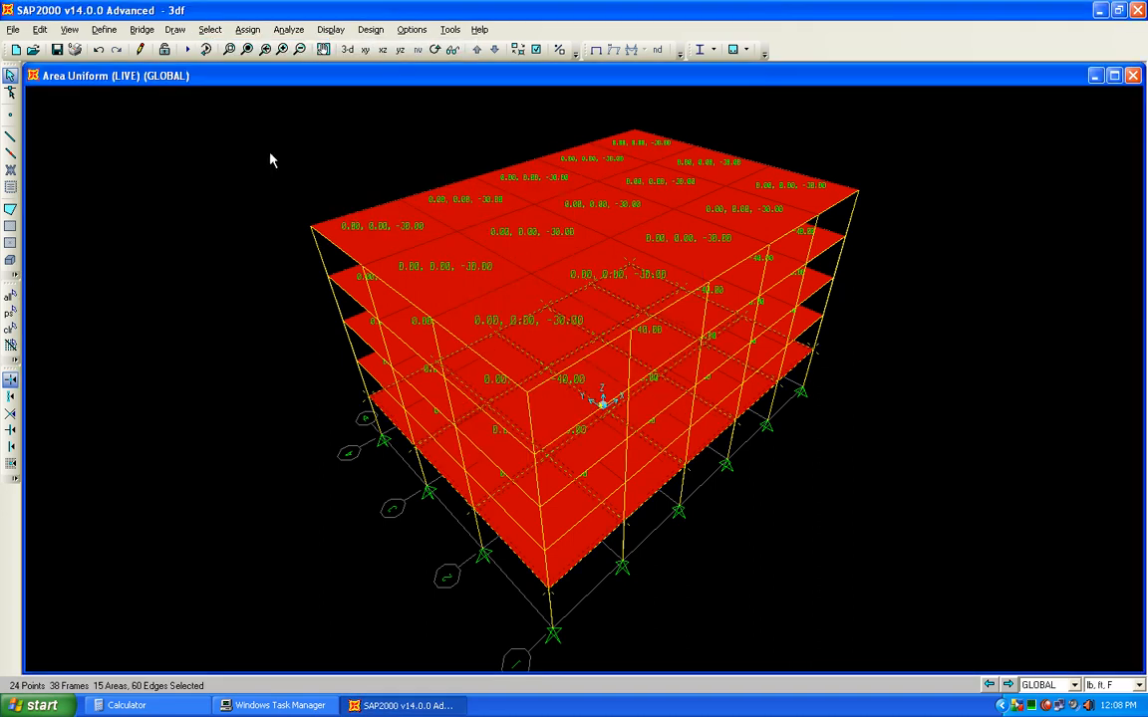
click(247, 29)
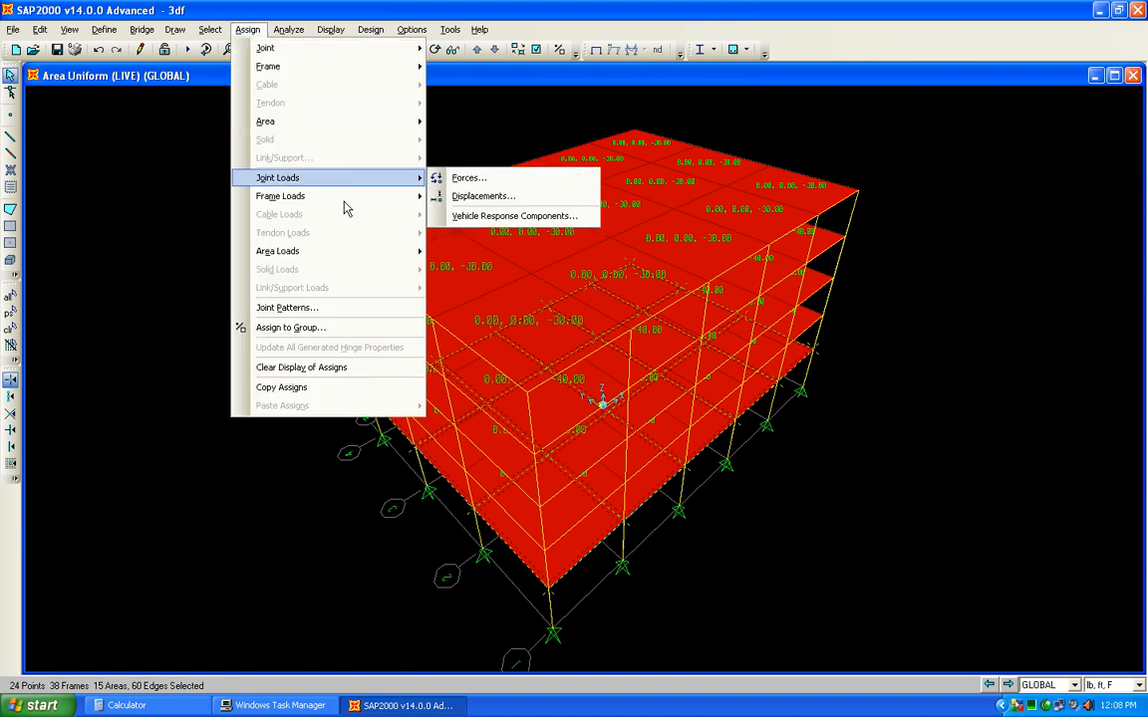
mouse_move(357, 253)
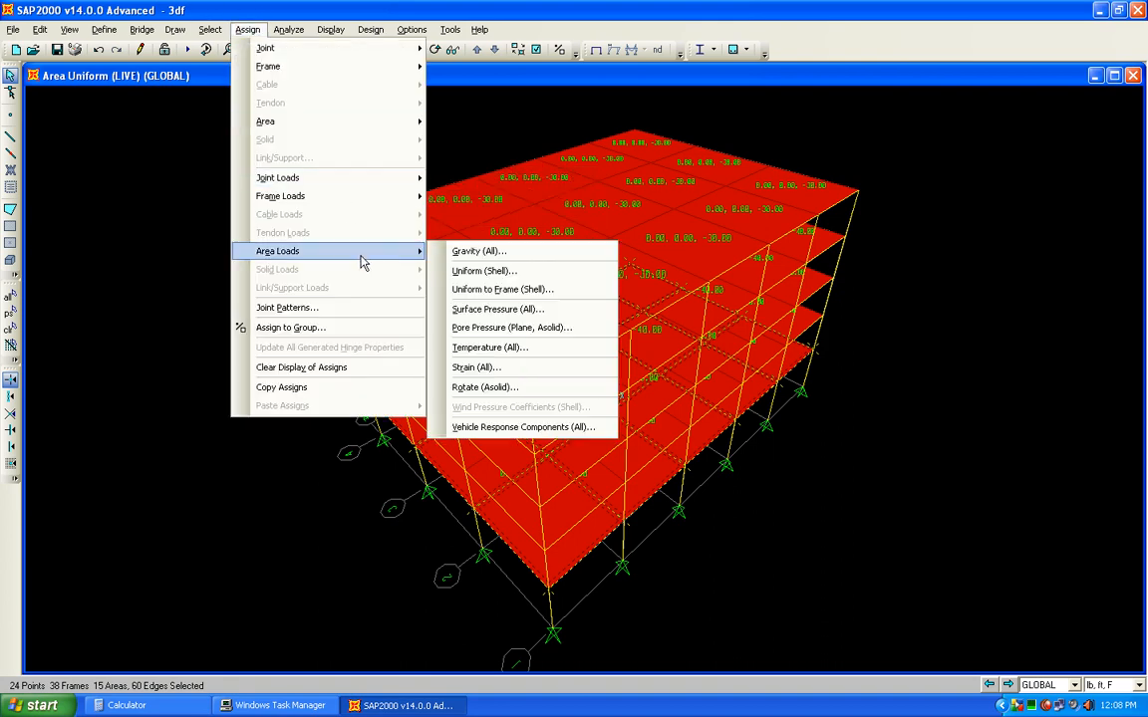
click(501, 271)
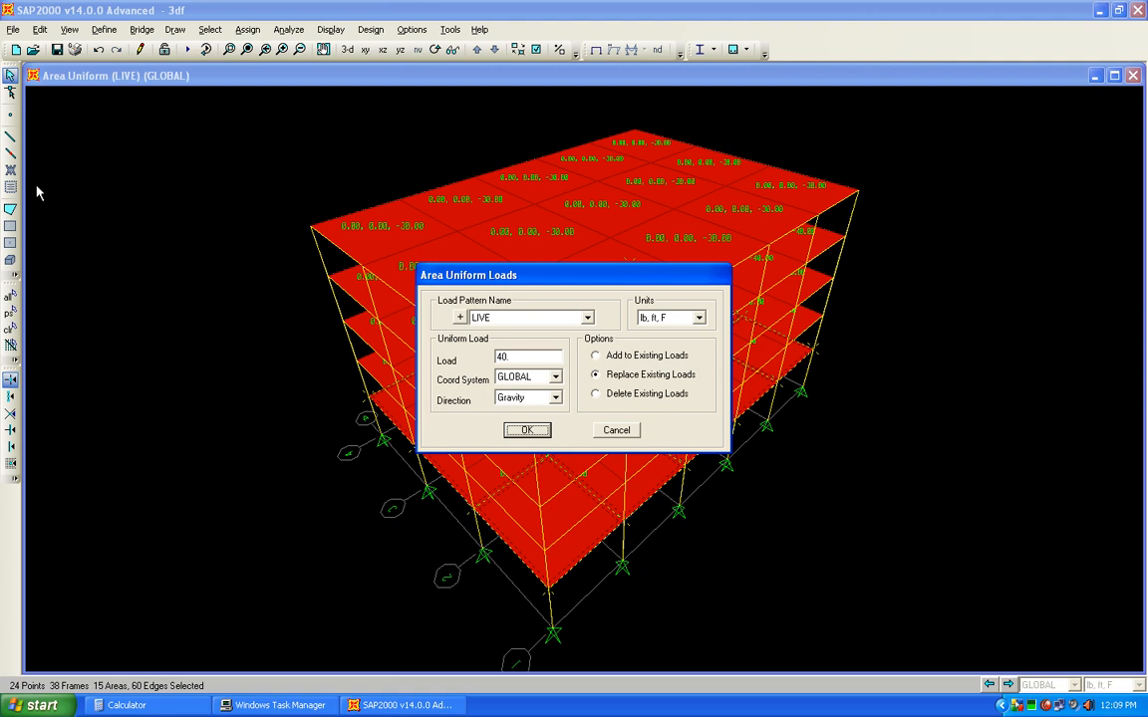
click(523, 319)
click(521, 332)
double_click(519, 354)
text(25)
click(527, 431)
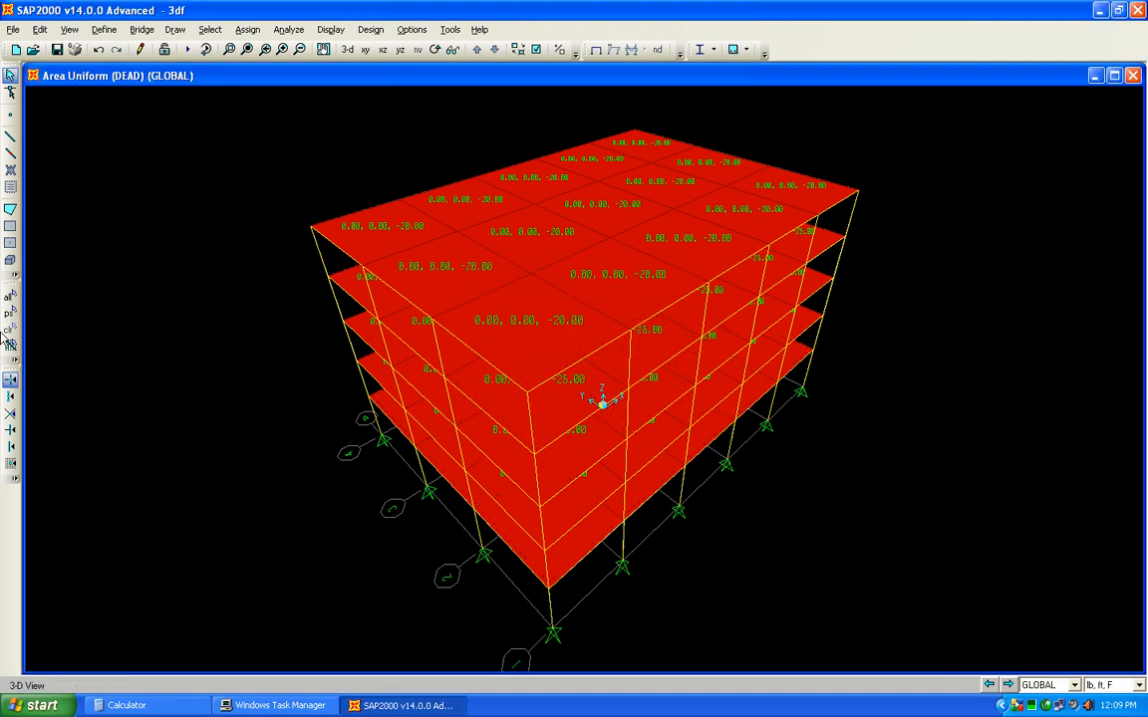
Step: Reselect the first floor, assign it a uniform shell area load of 80 lb/ft² under the LIVE pattern, and save the model
click(9, 313)
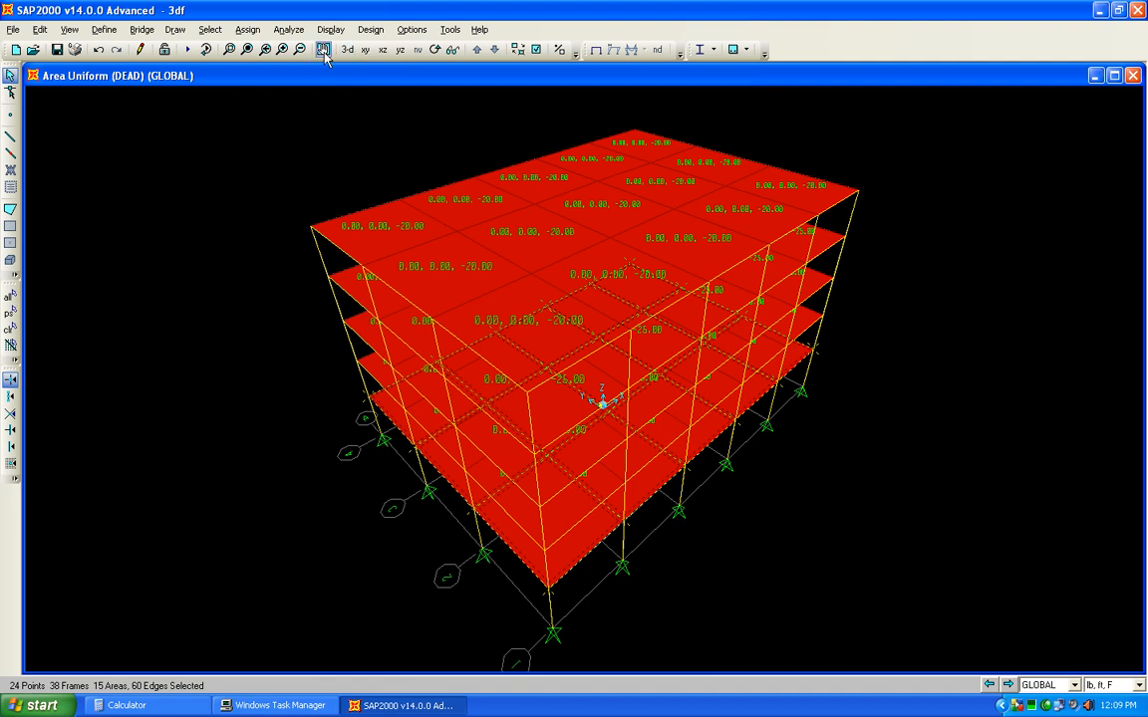
click(245, 31)
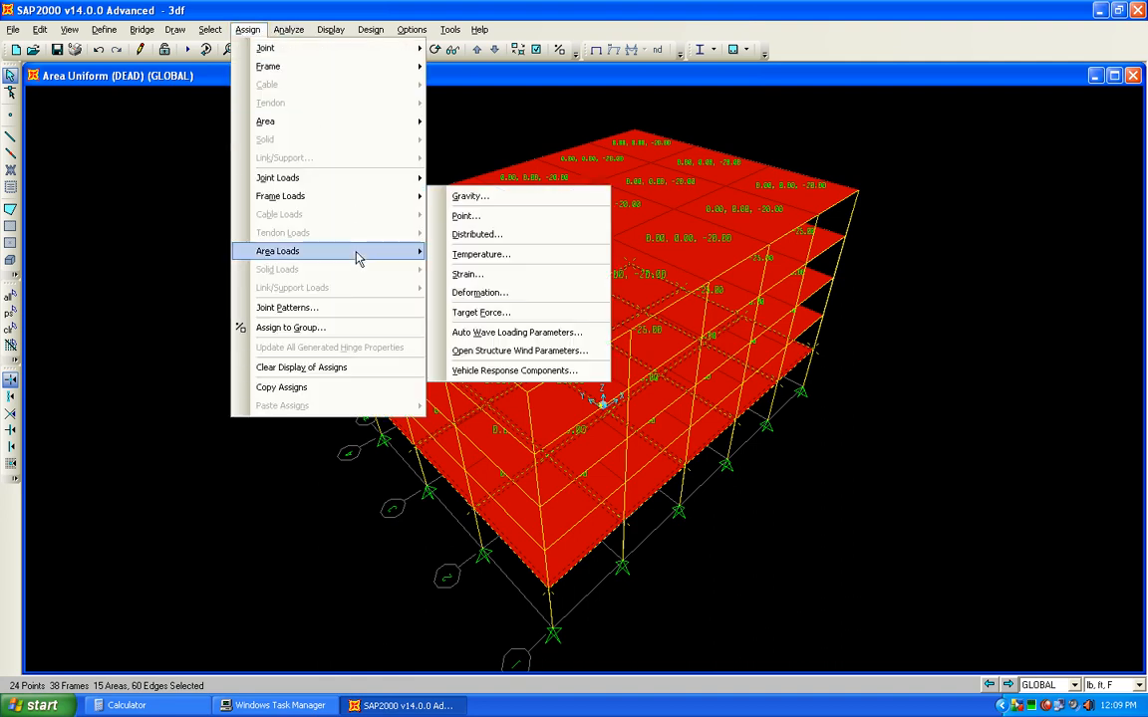
mouse_move(359, 261)
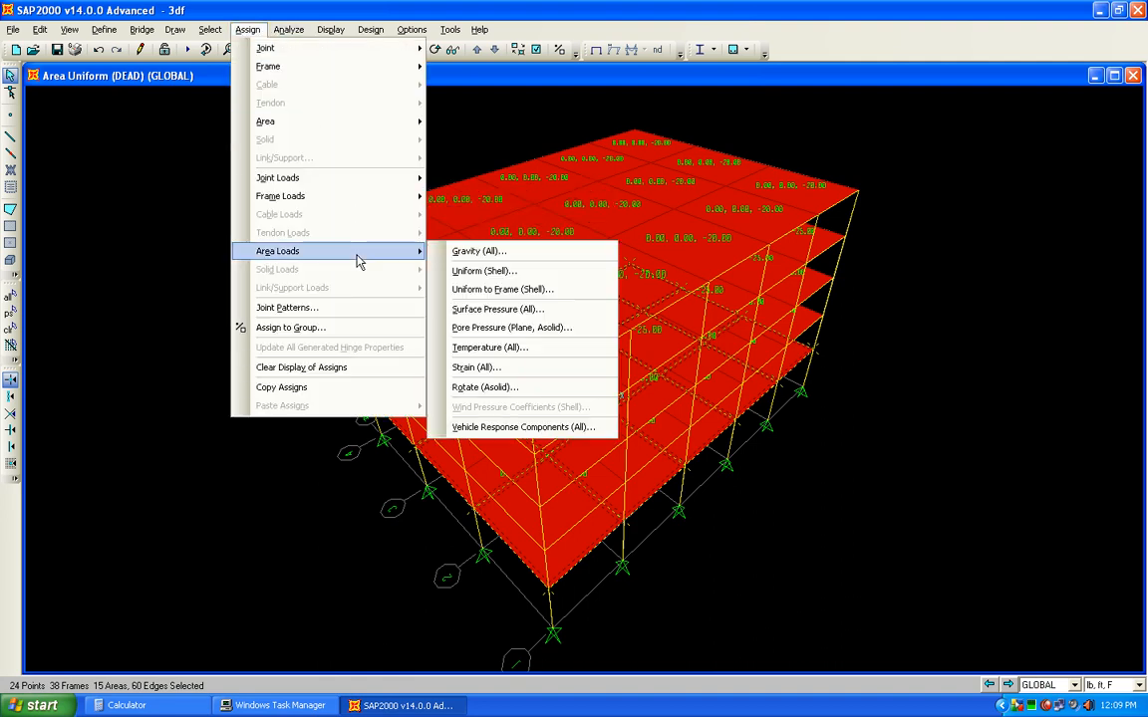
click(509, 271)
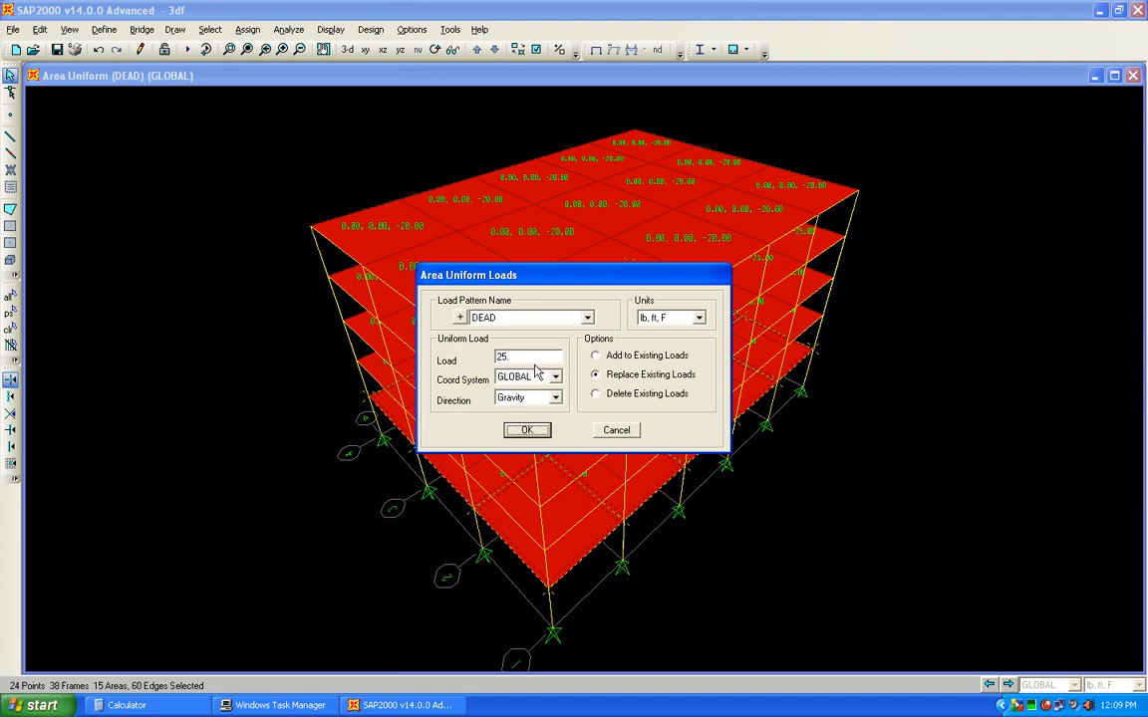
click(530, 317)
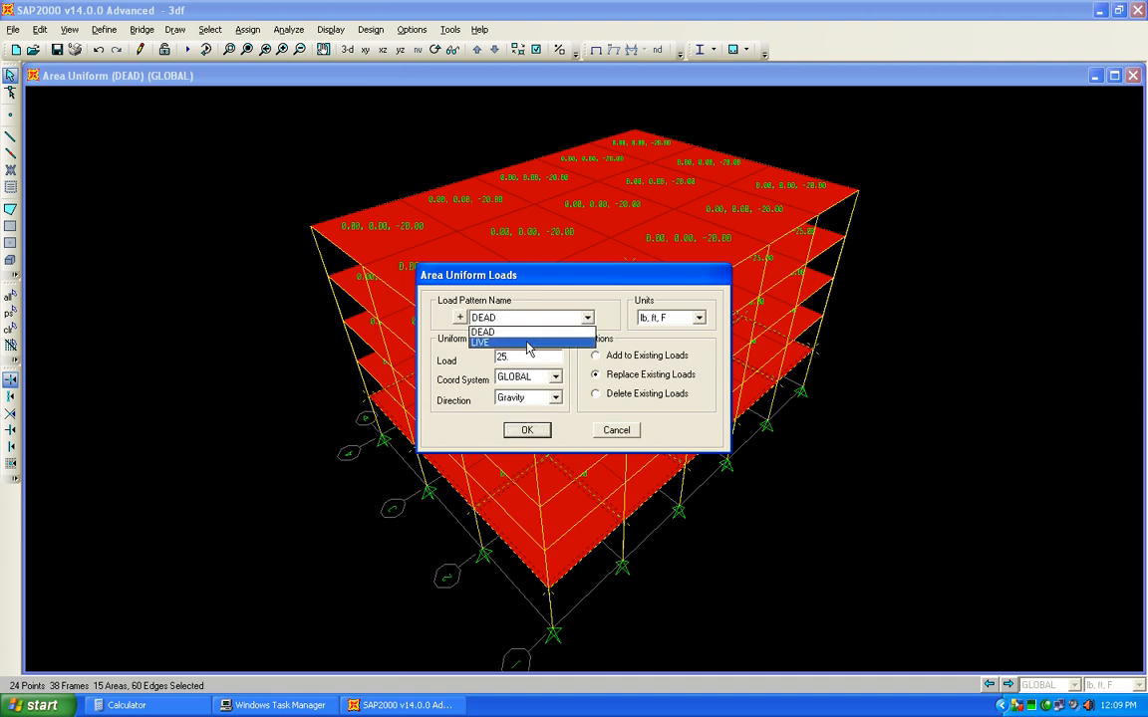
click(526, 341)
double_click(526, 358)
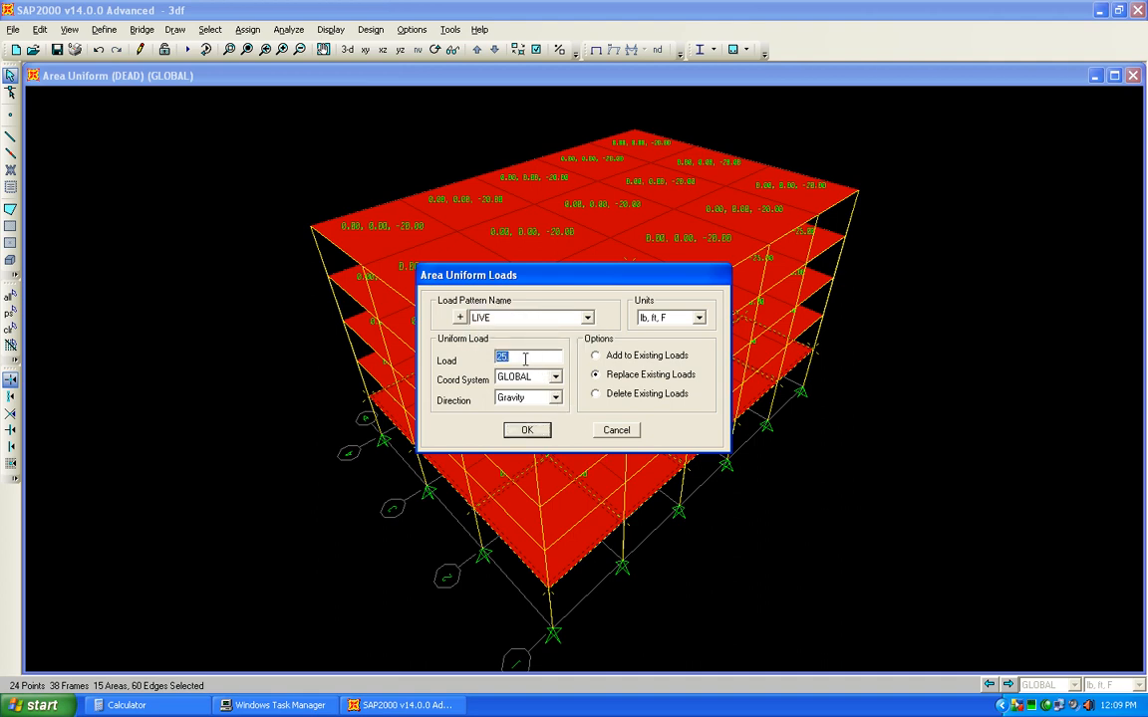
text(80)
click(527, 429)
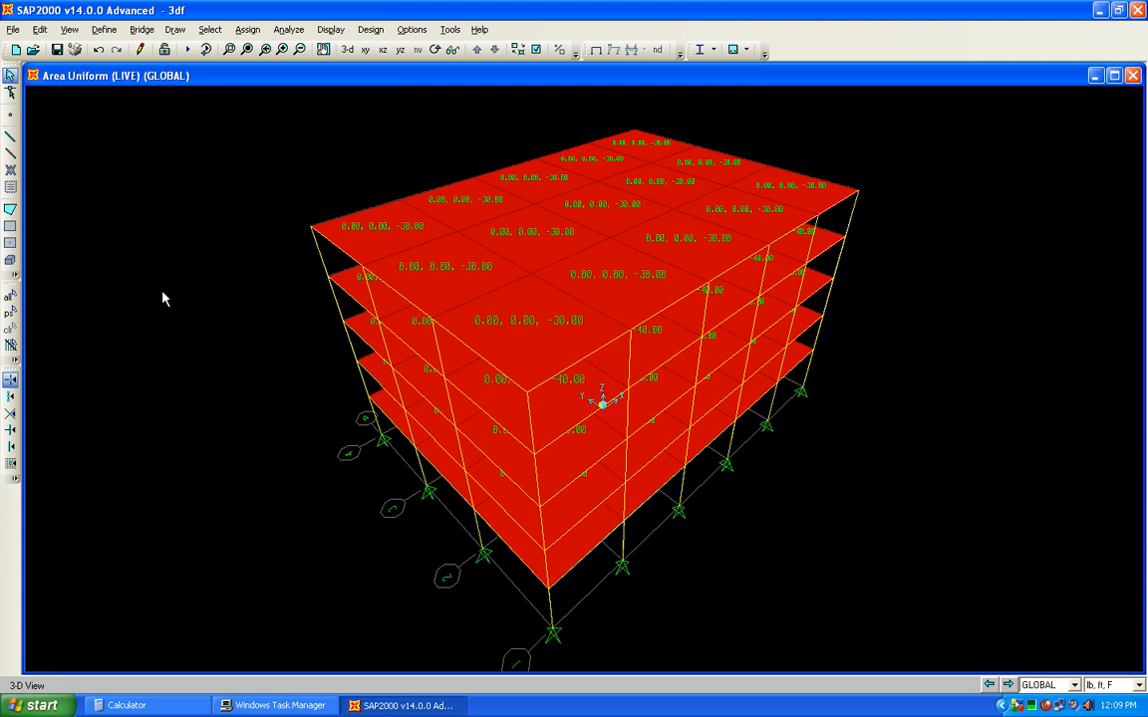
click(57, 49)
Step: Select all frames with the b24x15 section and assign them the b12x10 frame section
click(209, 29)
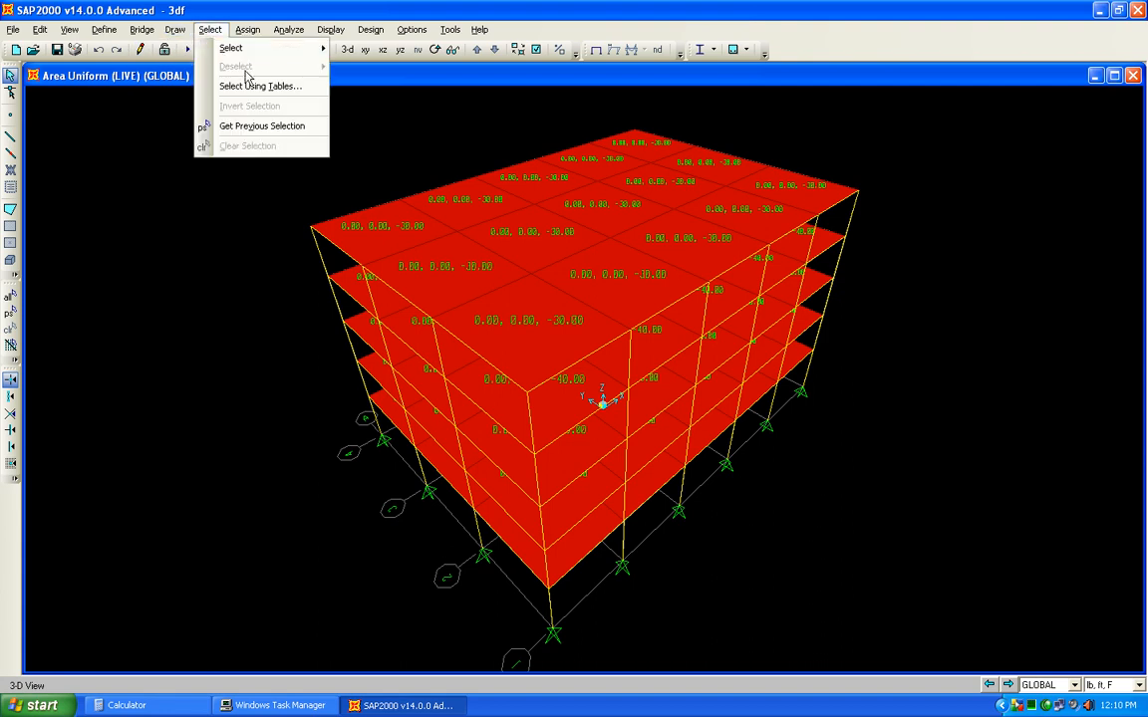
mouse_move(249, 48)
mouse_move(398, 163)
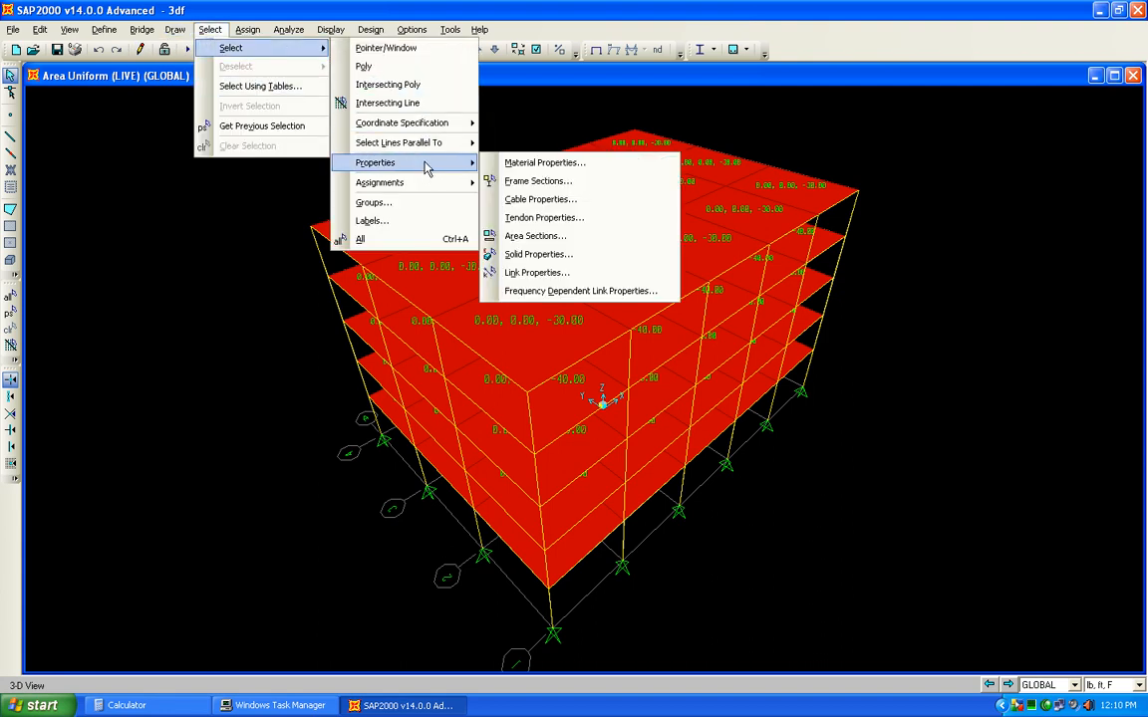
click(538, 181)
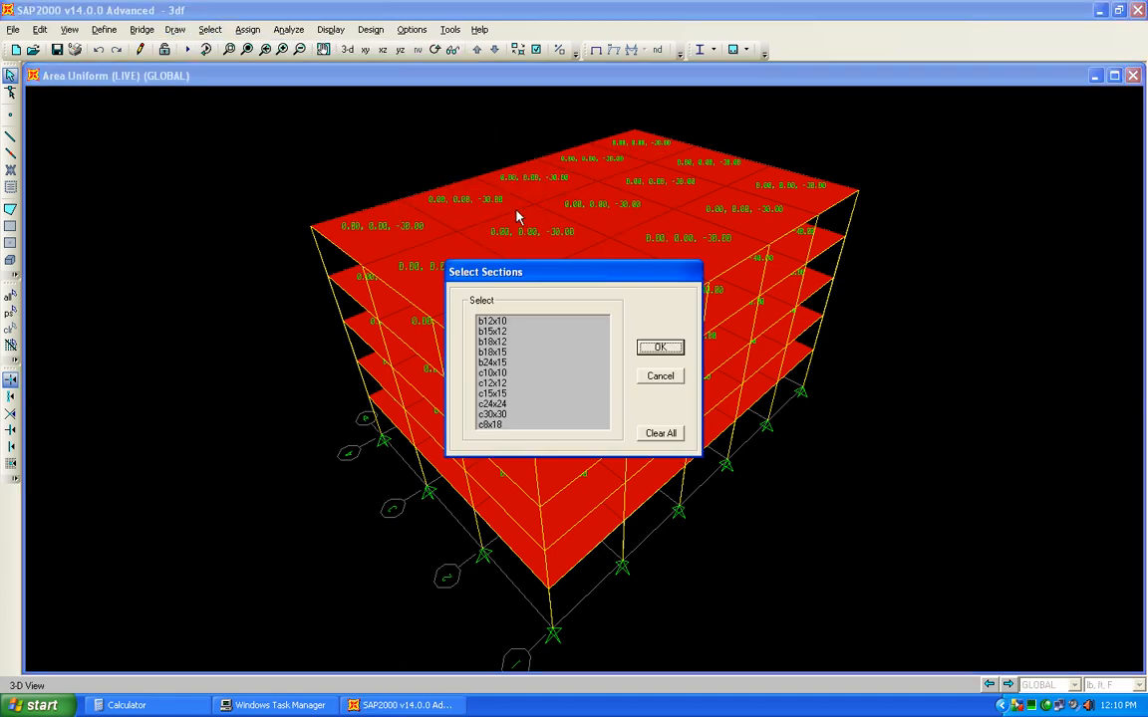
click(535, 363)
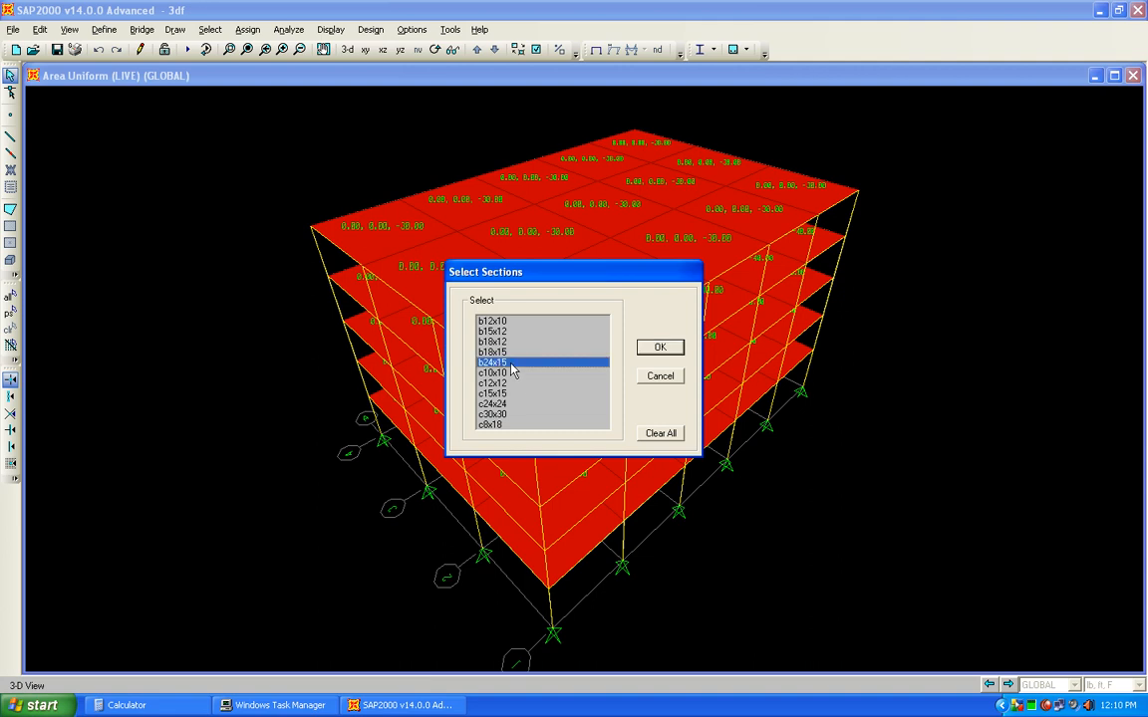
click(658, 351)
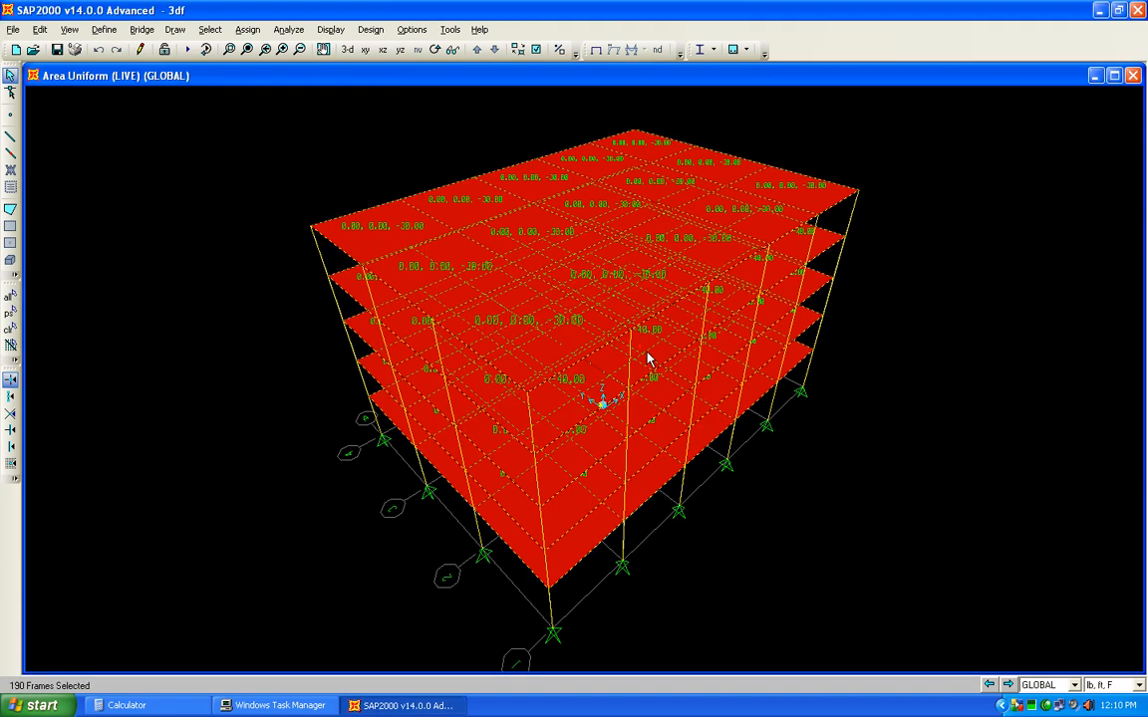
click(255, 33)
mouse_move(292, 72)
click(419, 68)
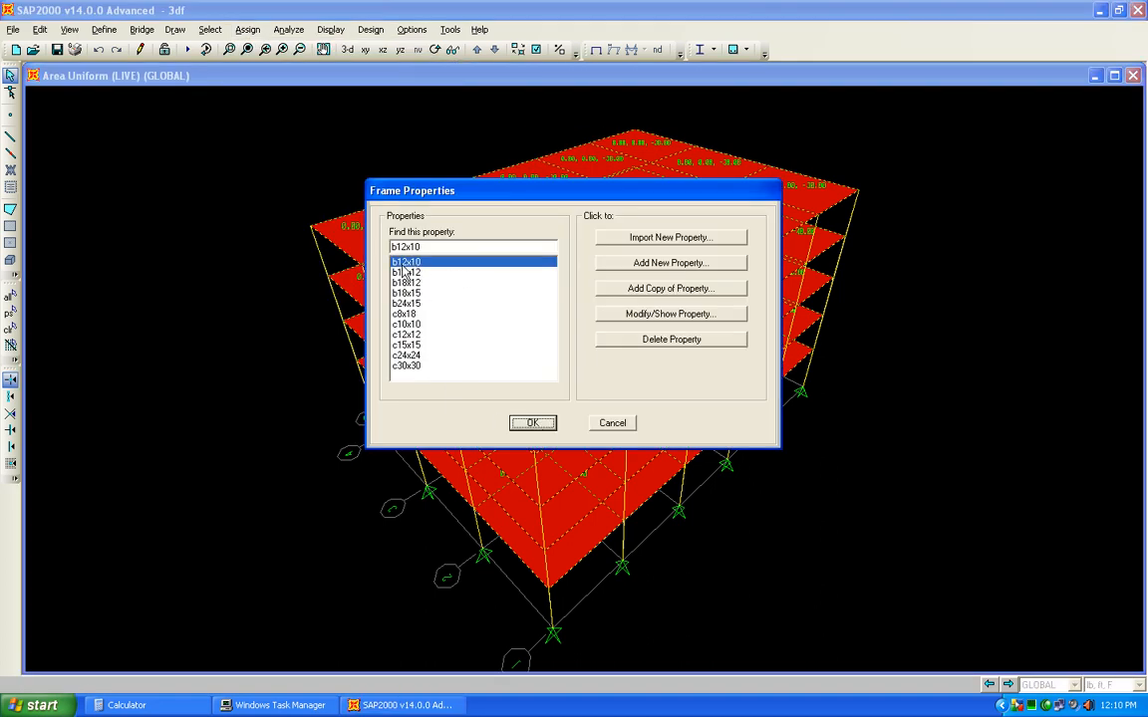
click(528, 422)
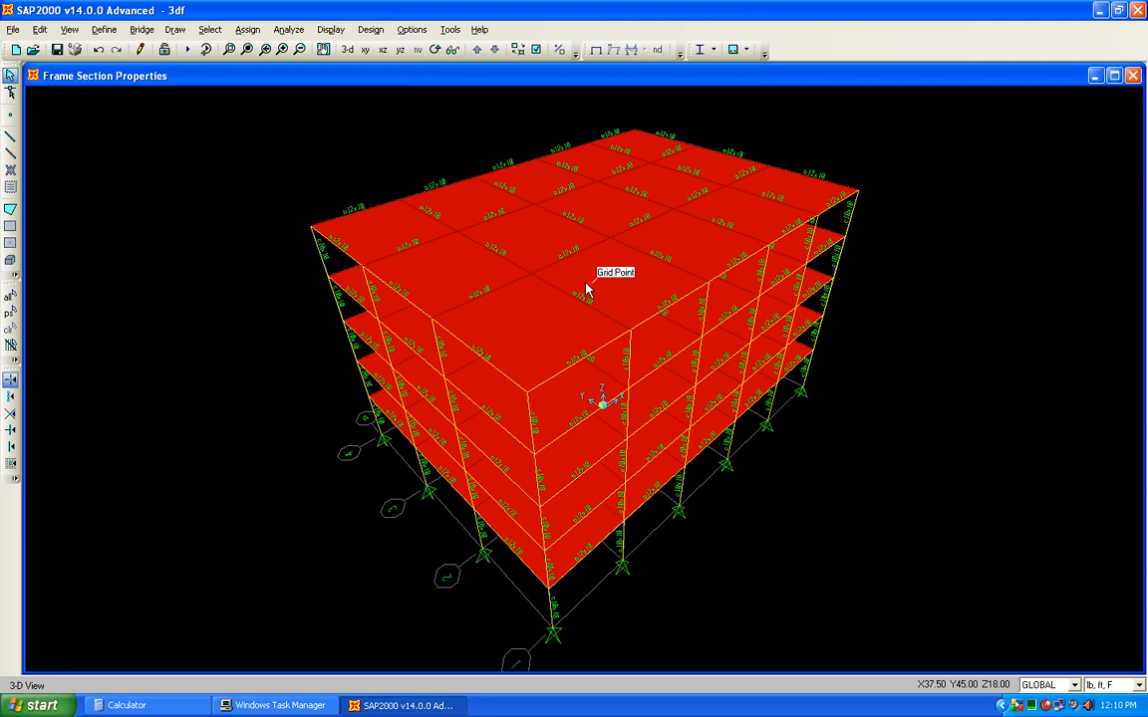
Step: Set the MODAL load case to Do Not Run and run the analysis for the DEAD and LIVE cases
click(187, 50)
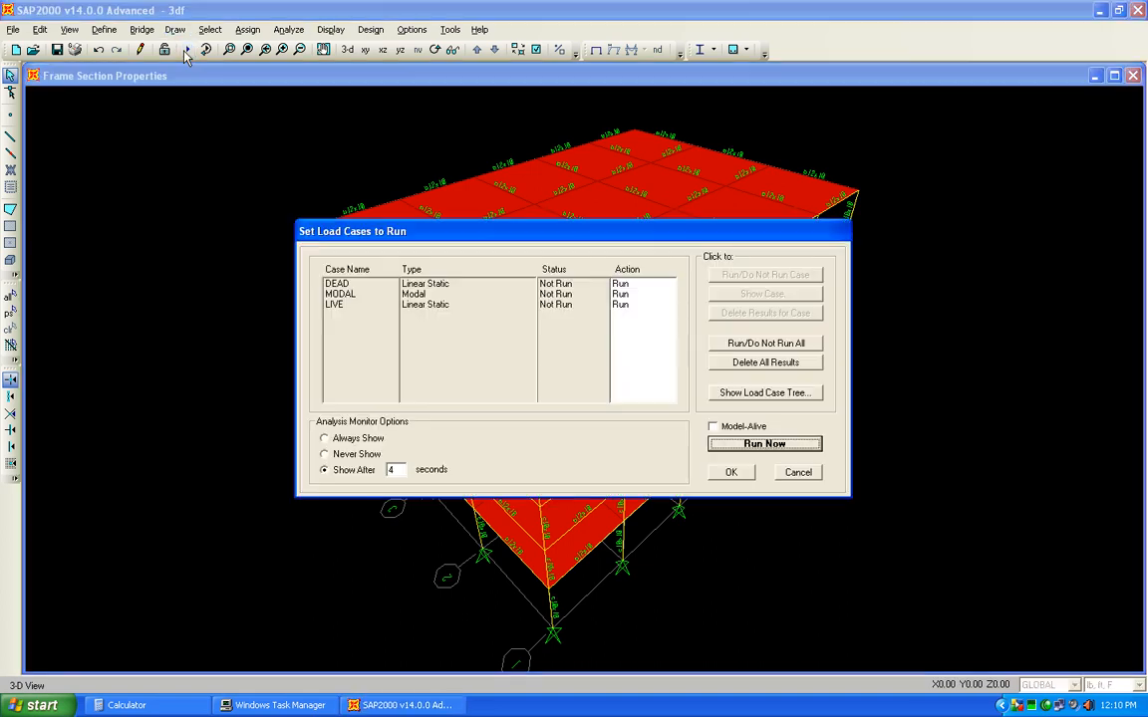
click(343, 294)
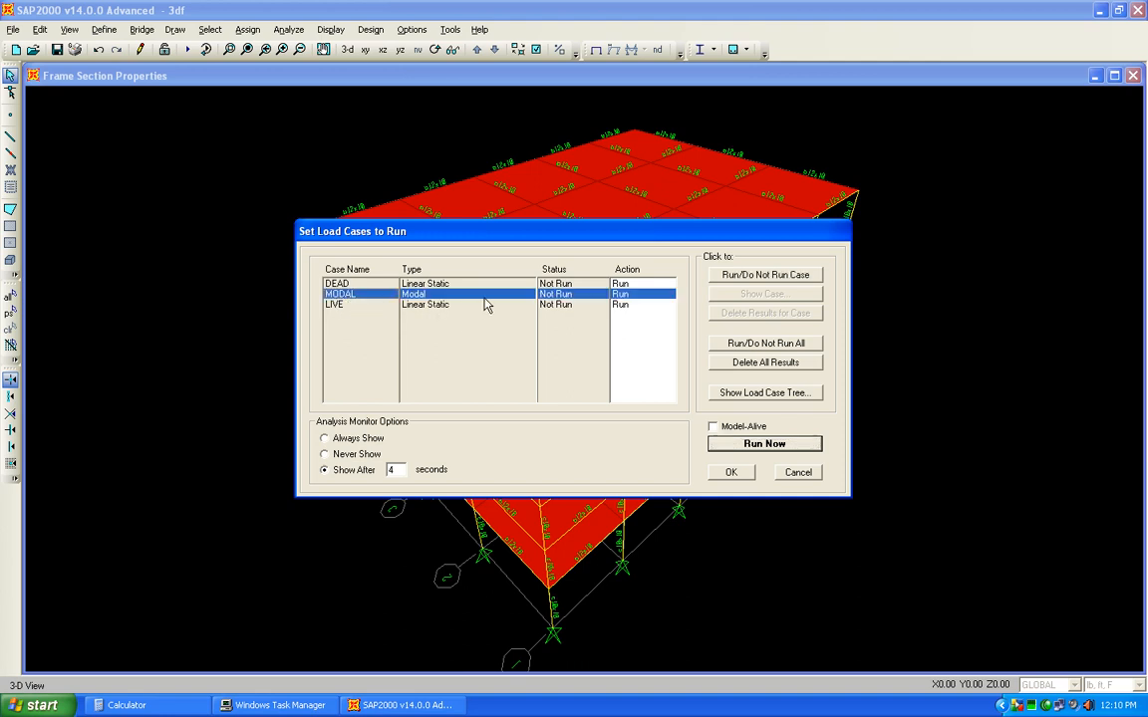
click(765, 275)
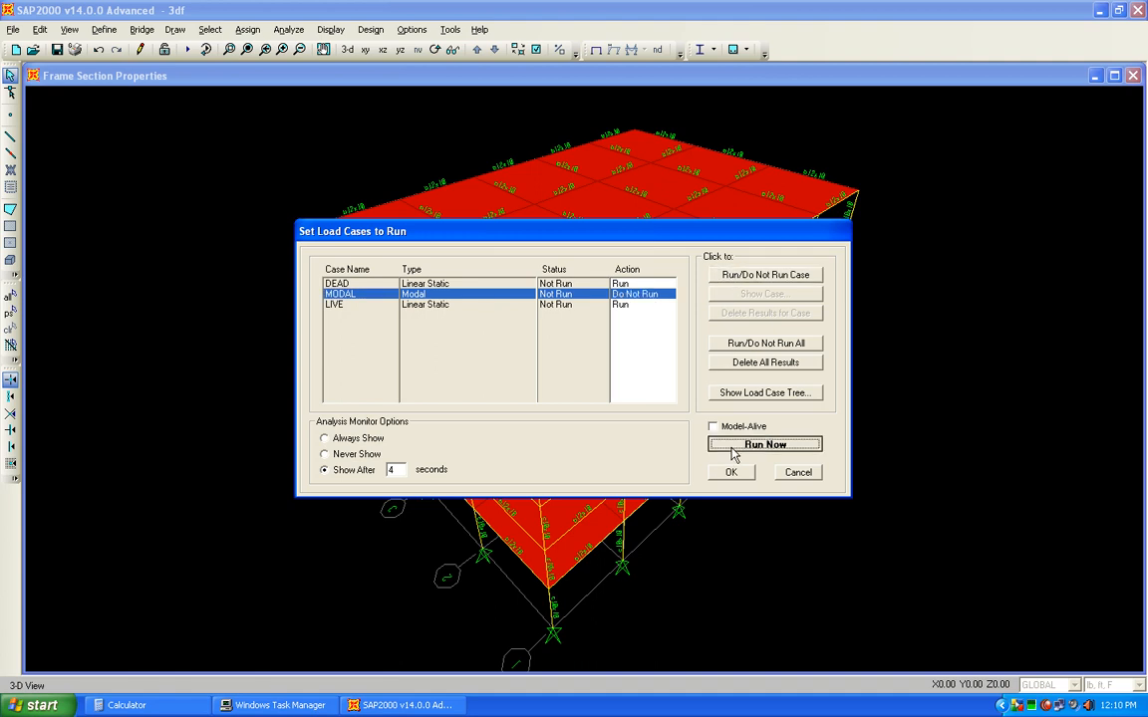
click(745, 445)
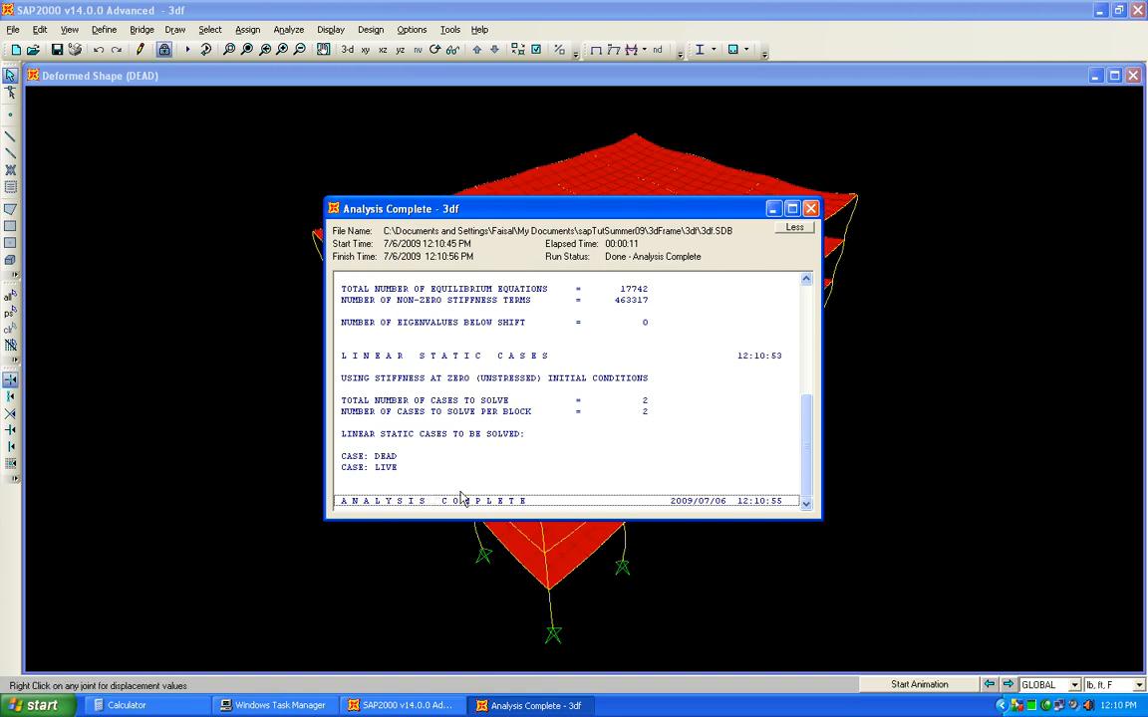
drag(803, 481, 807, 453)
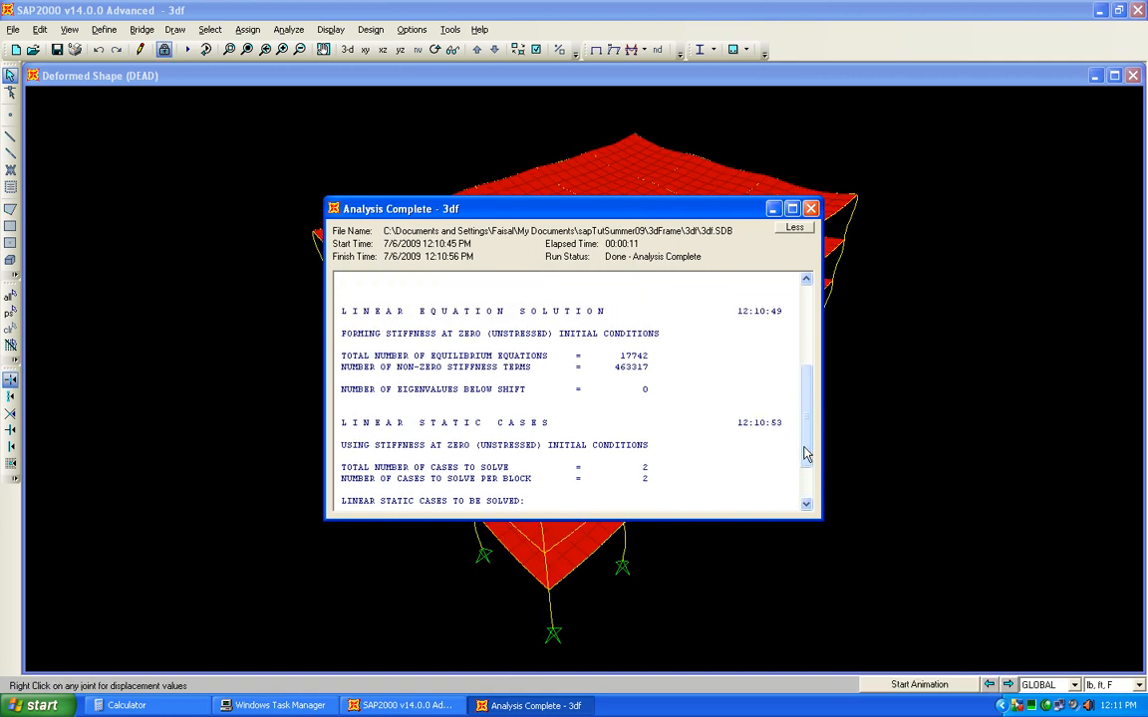
Step: Review the completed analysis log, close it, and inspect a roof slab point's displacement in the DEAD deformed shape
scroll(535, 455, up, 4)
scroll(532, 445, up, 2)
scroll(532, 444, down, 1)
scroll(532, 451, down, 3)
click(810, 209)
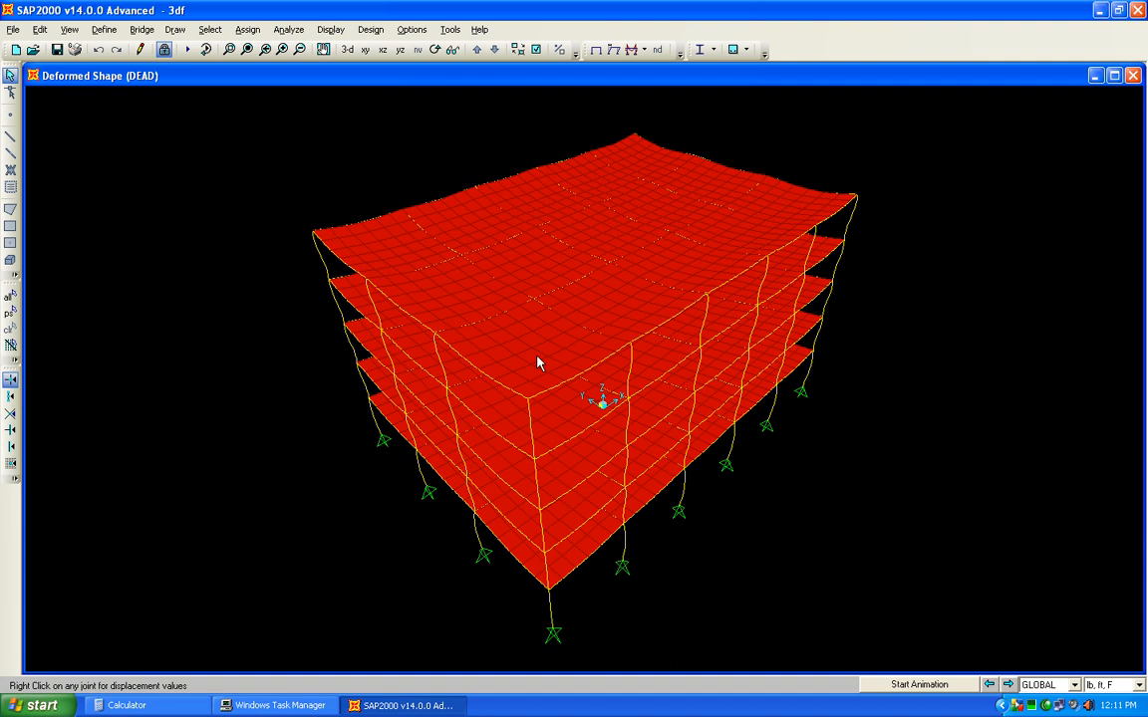
mouse_move(529, 375)
mouse_move(445, 328)
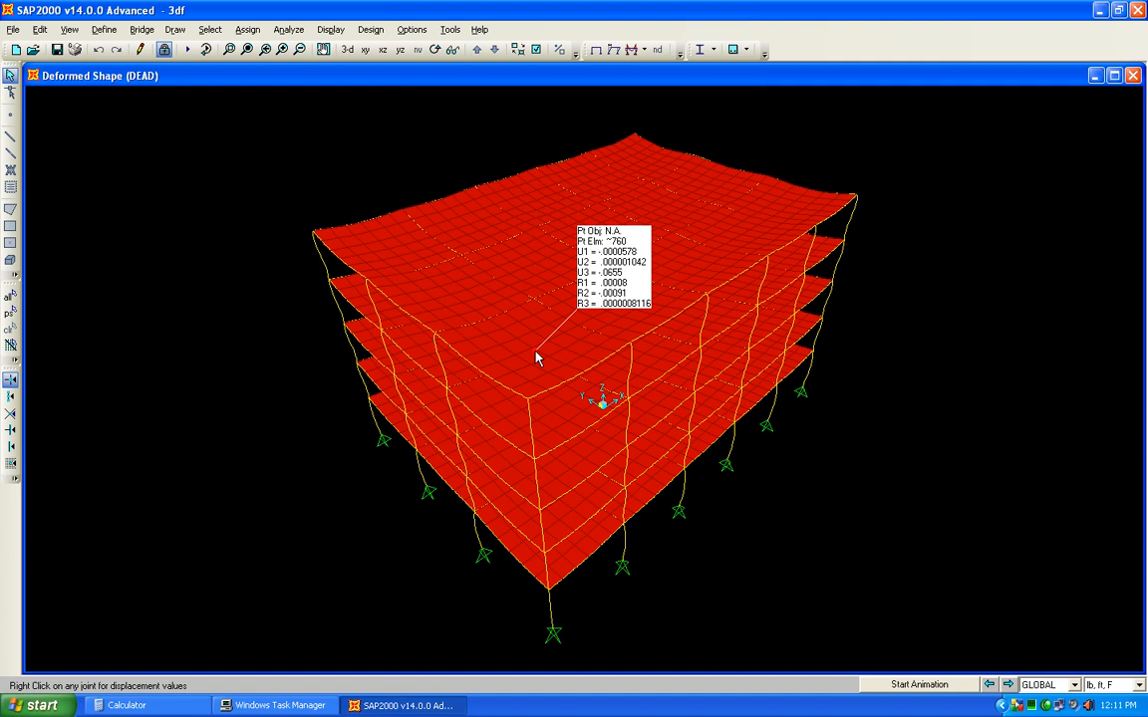
Step: Unlock the model and define a Linear Add load combination named sdl with DEAD and LIVE, each at scale factor 1
click(164, 48)
click(541, 401)
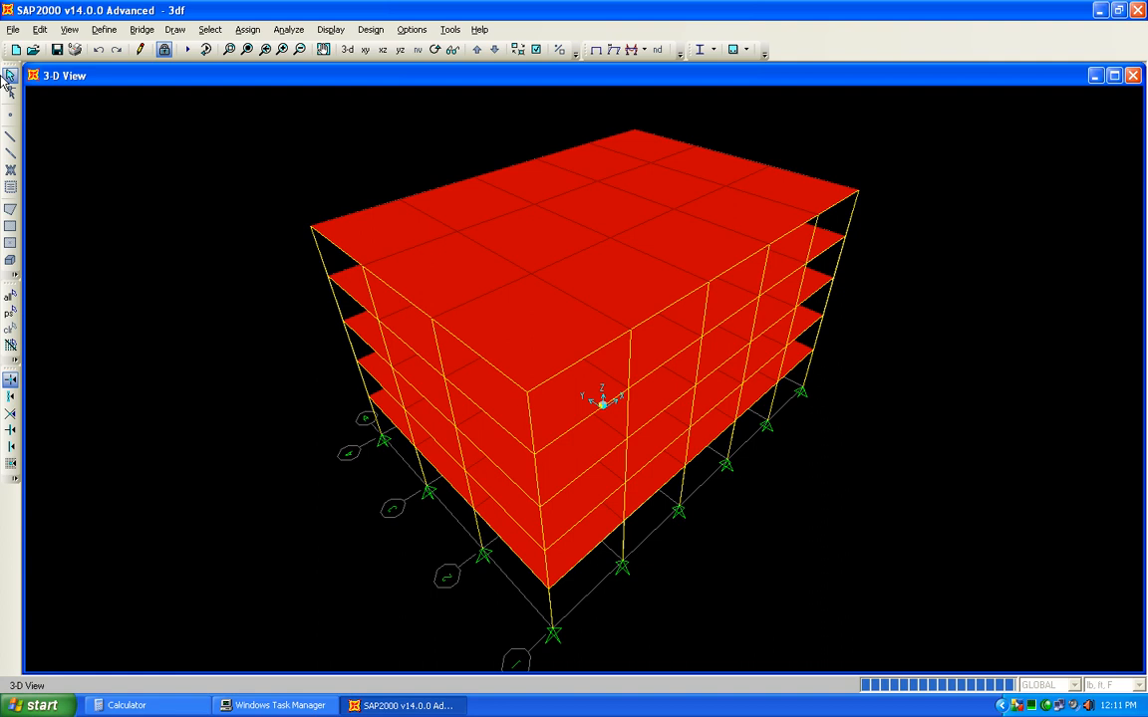
click(104, 29)
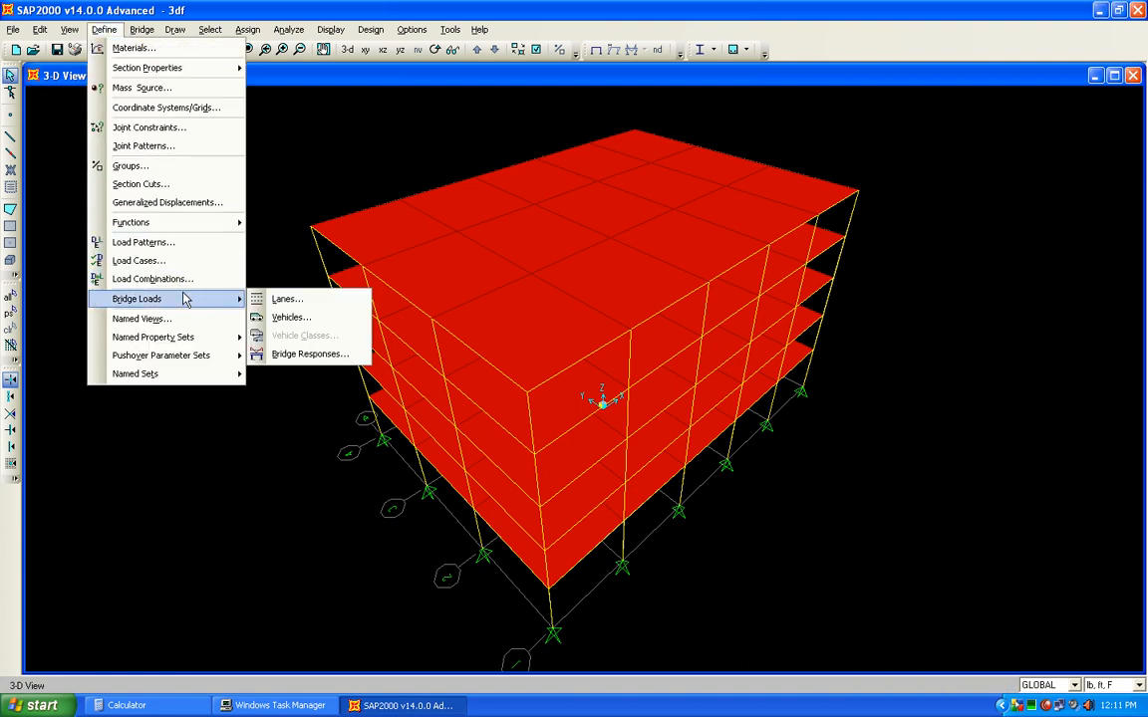
click(165, 279)
click(665, 283)
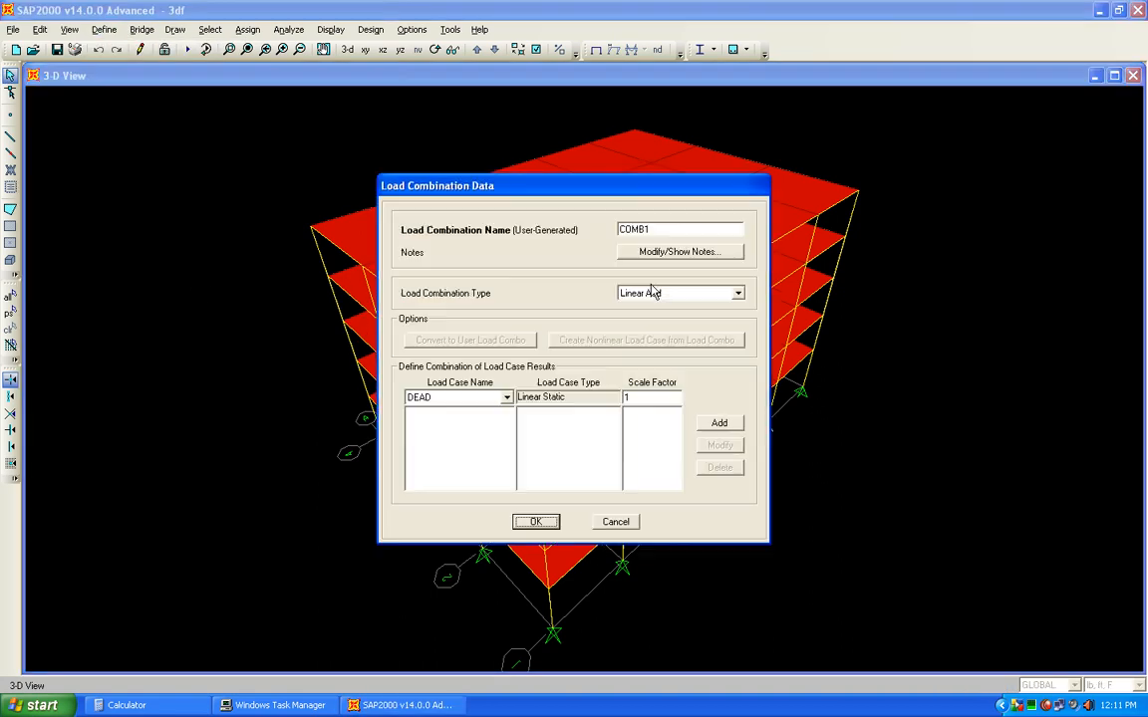
key(Tab)
text(sdl)
click(719, 425)
click(443, 397)
click(441, 423)
click(719, 425)
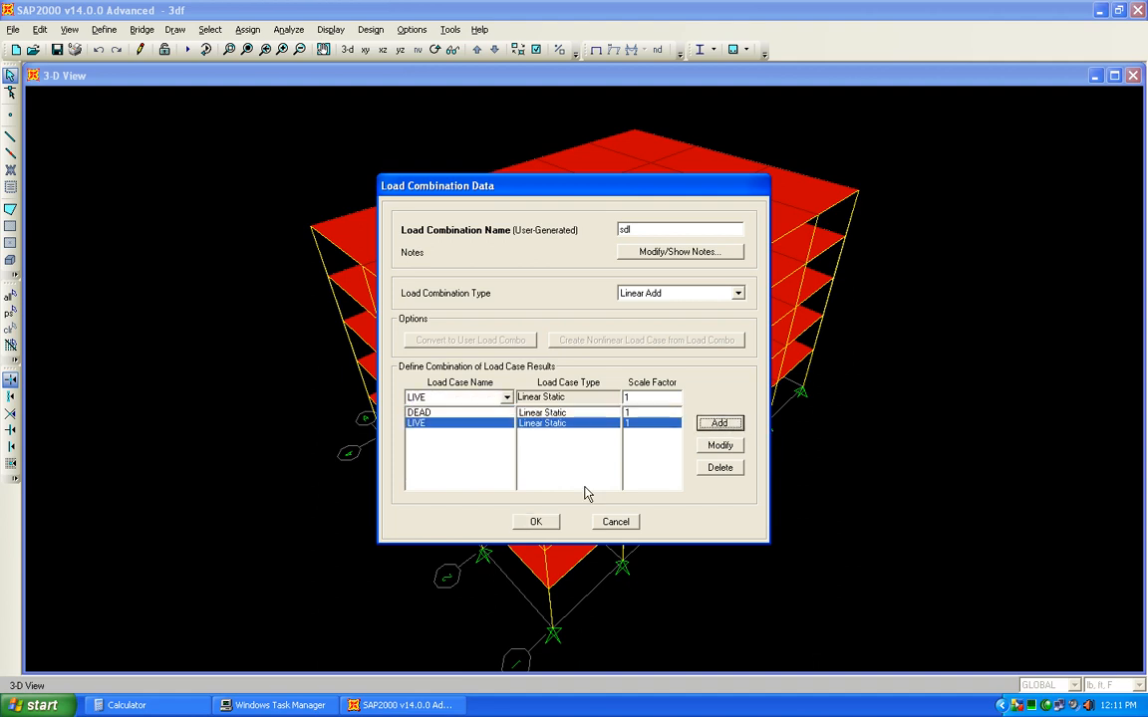
click(535, 521)
click(667, 436)
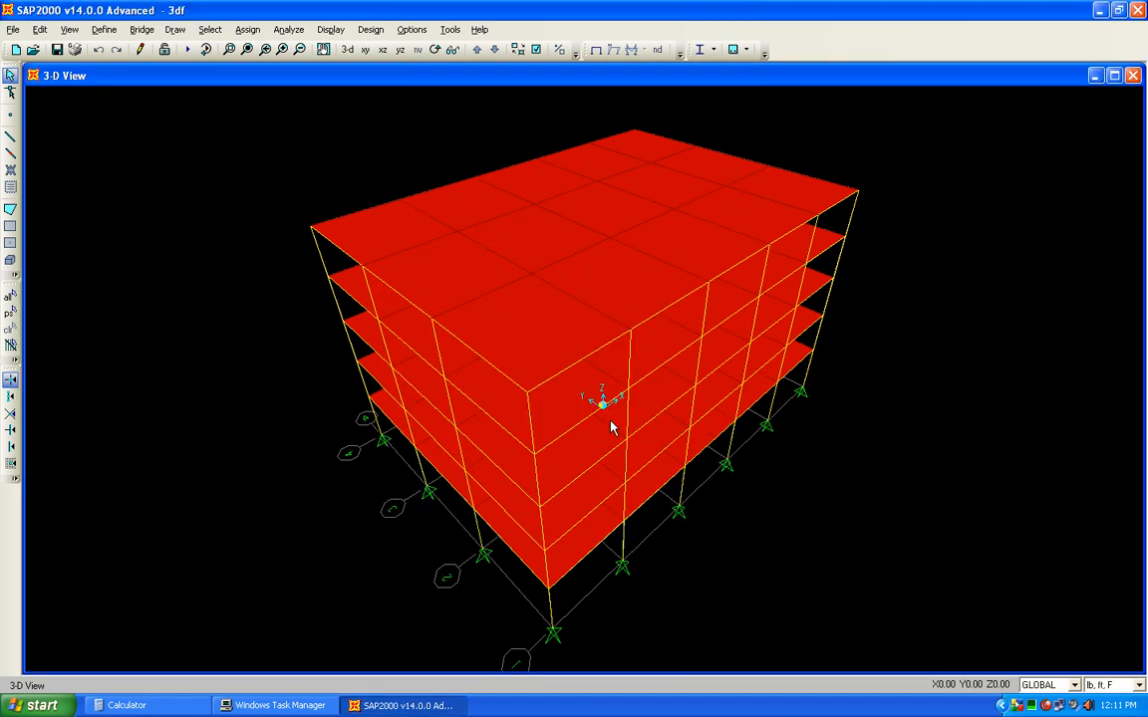
Step: Run the analysis again for the DEAD and LIVE cases and close the analysis log
click(190, 49)
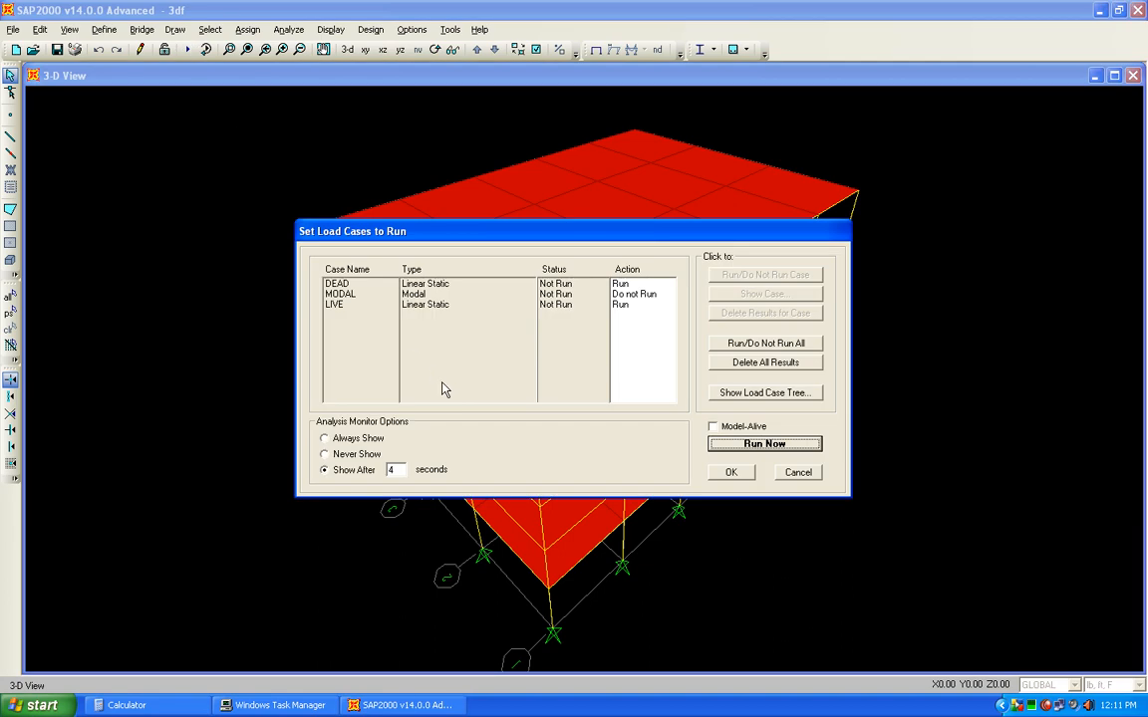
click(766, 448)
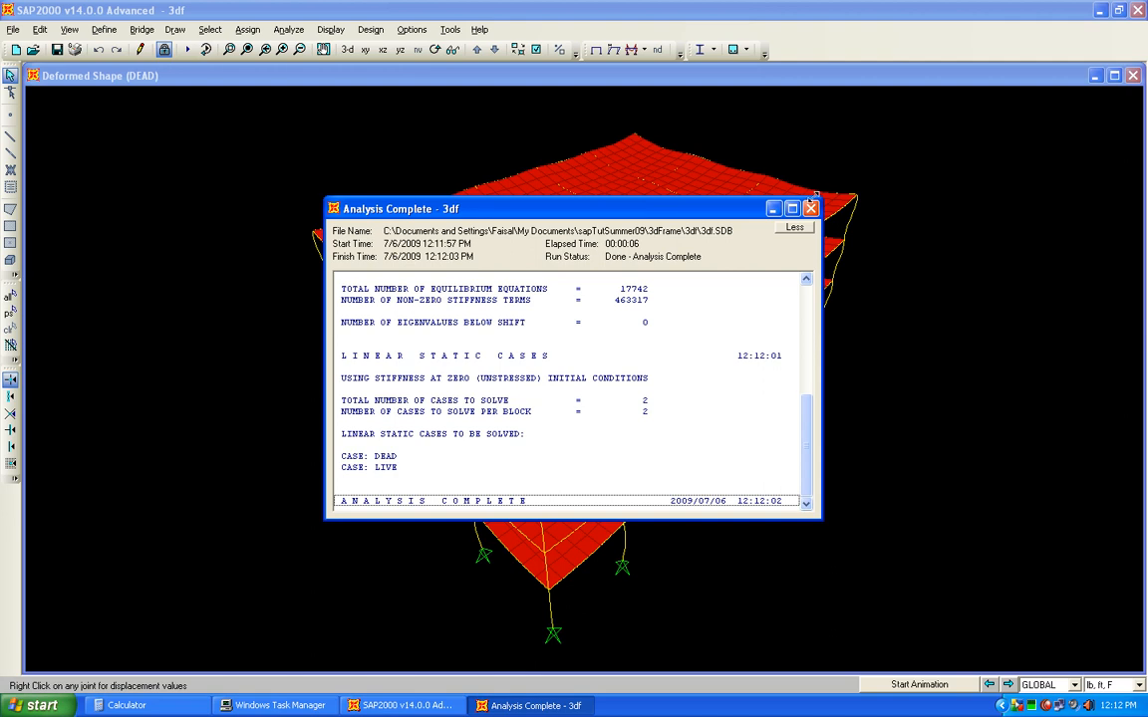
click(811, 208)
Step: Show the deformed shape for the sdl combination with Uz displacement contours on area objects, and set the units to lb, in, F
click(598, 50)
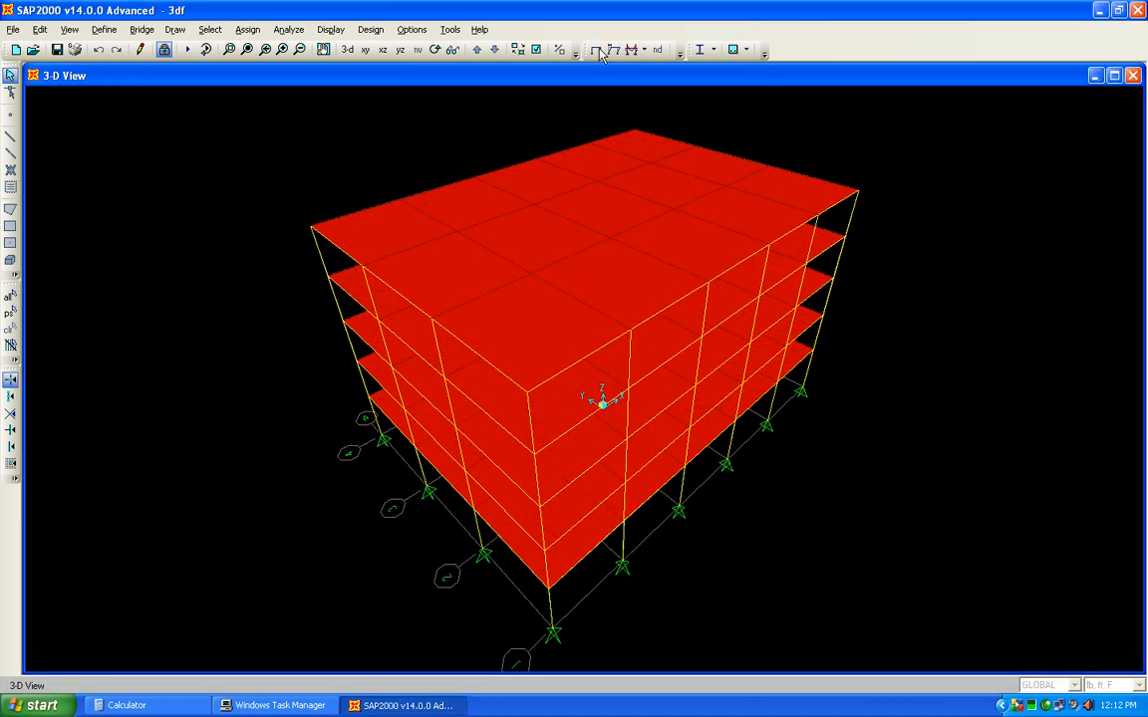
click(613, 50)
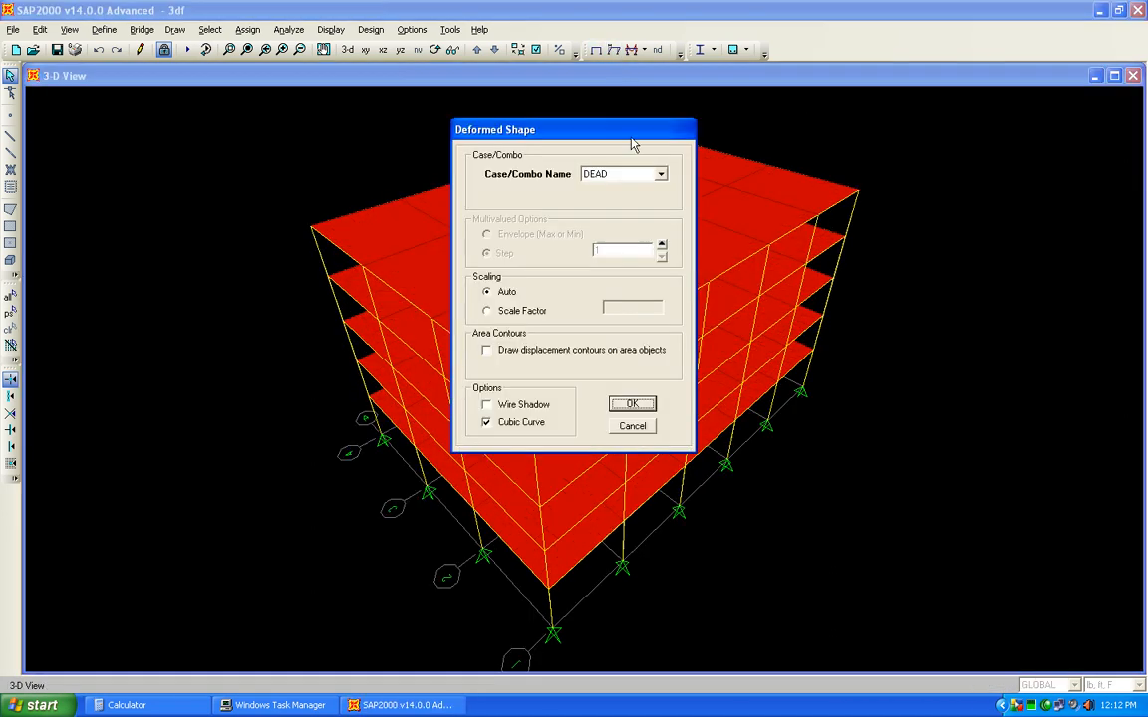
click(644, 174)
click(638, 230)
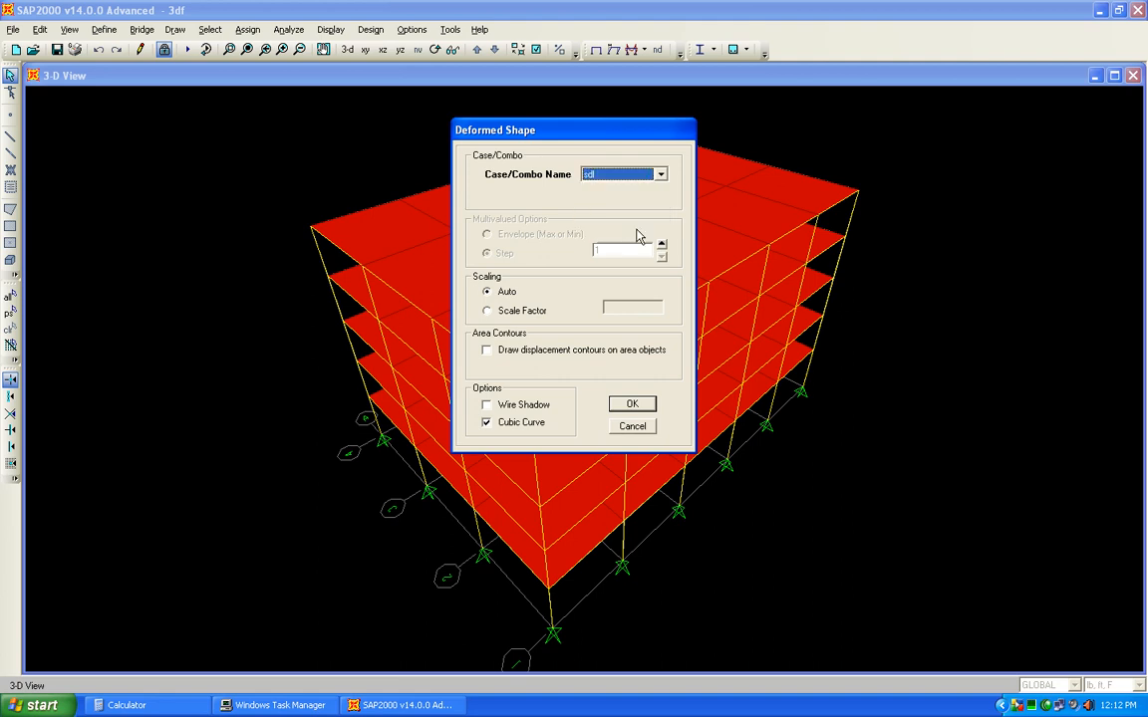
click(632, 409)
click(503, 351)
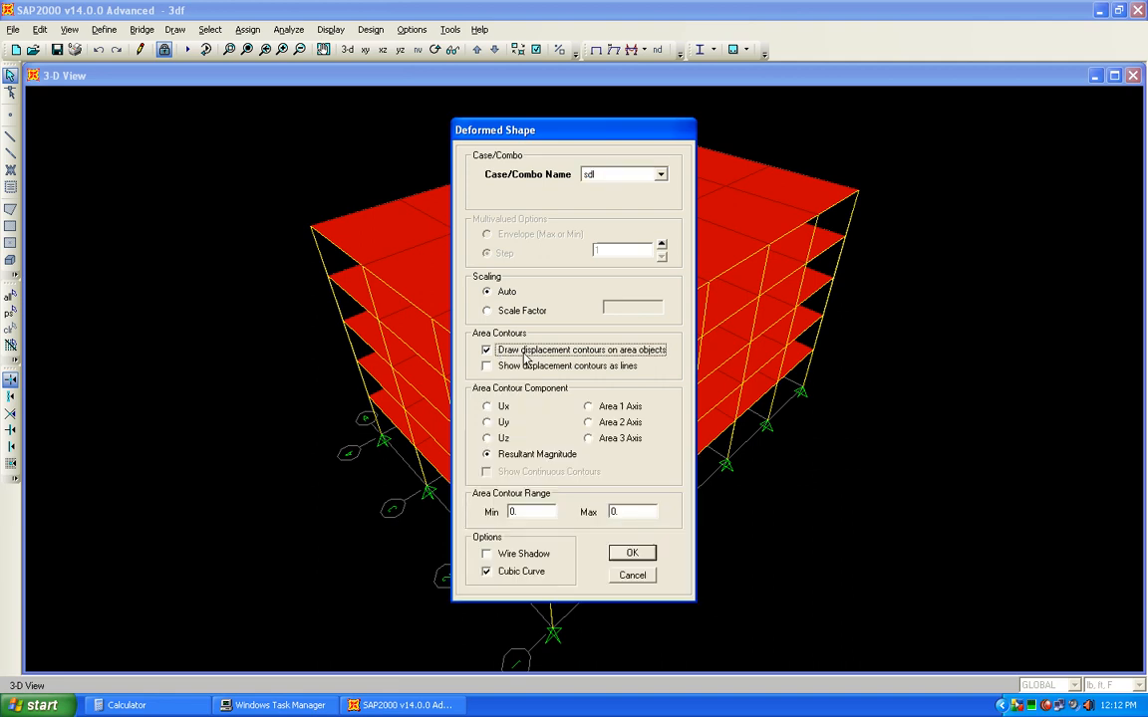
click(489, 440)
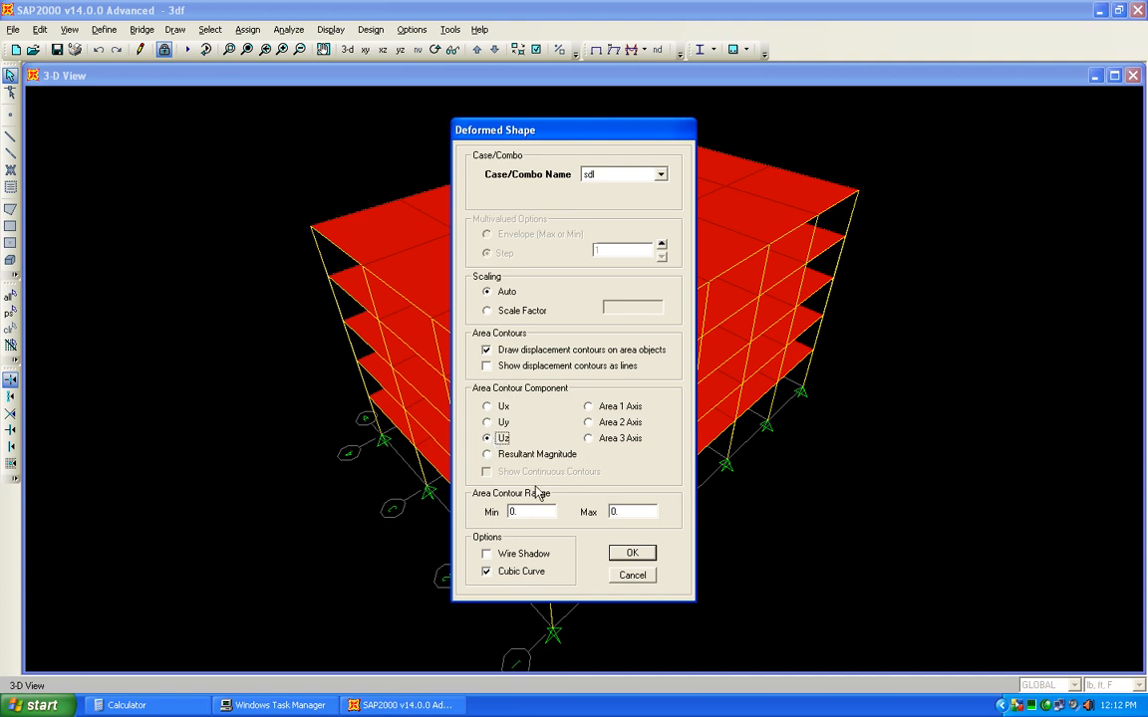
click(630, 553)
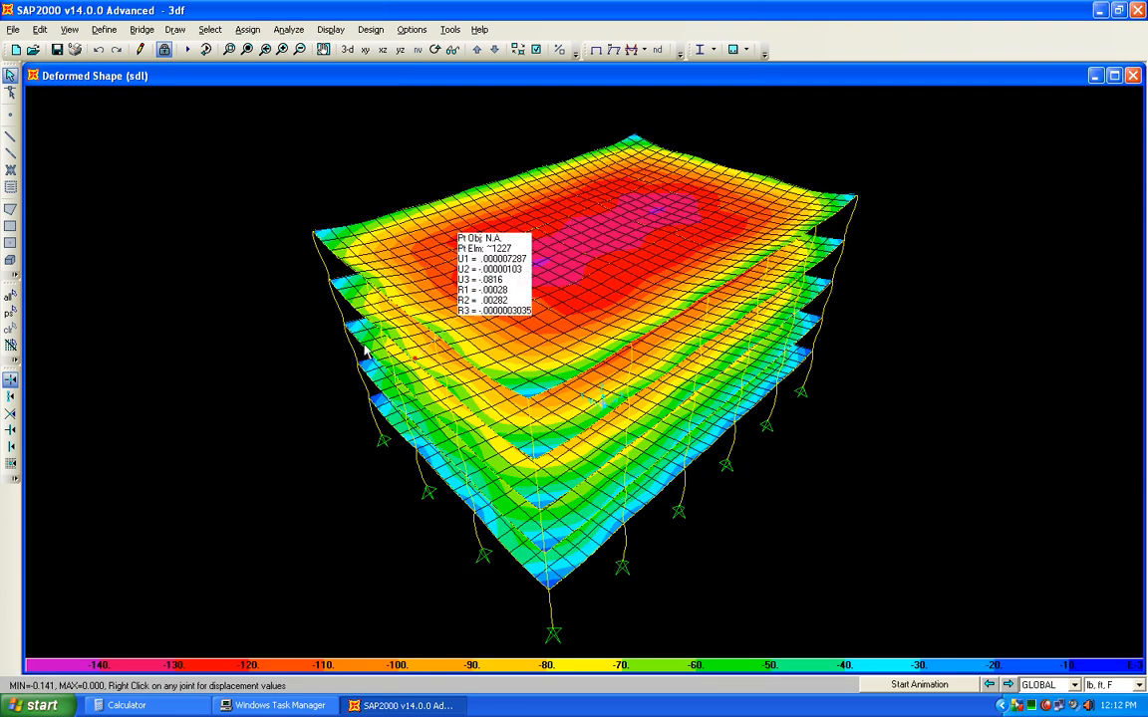
click(1136, 685)
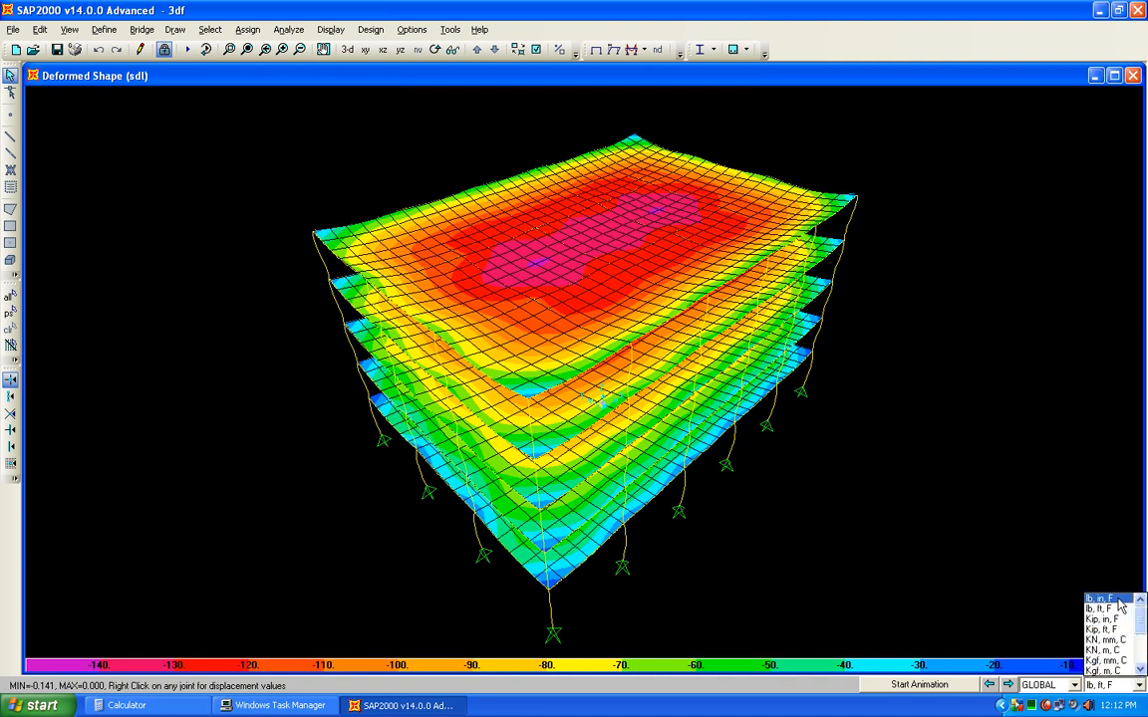
click(1106, 599)
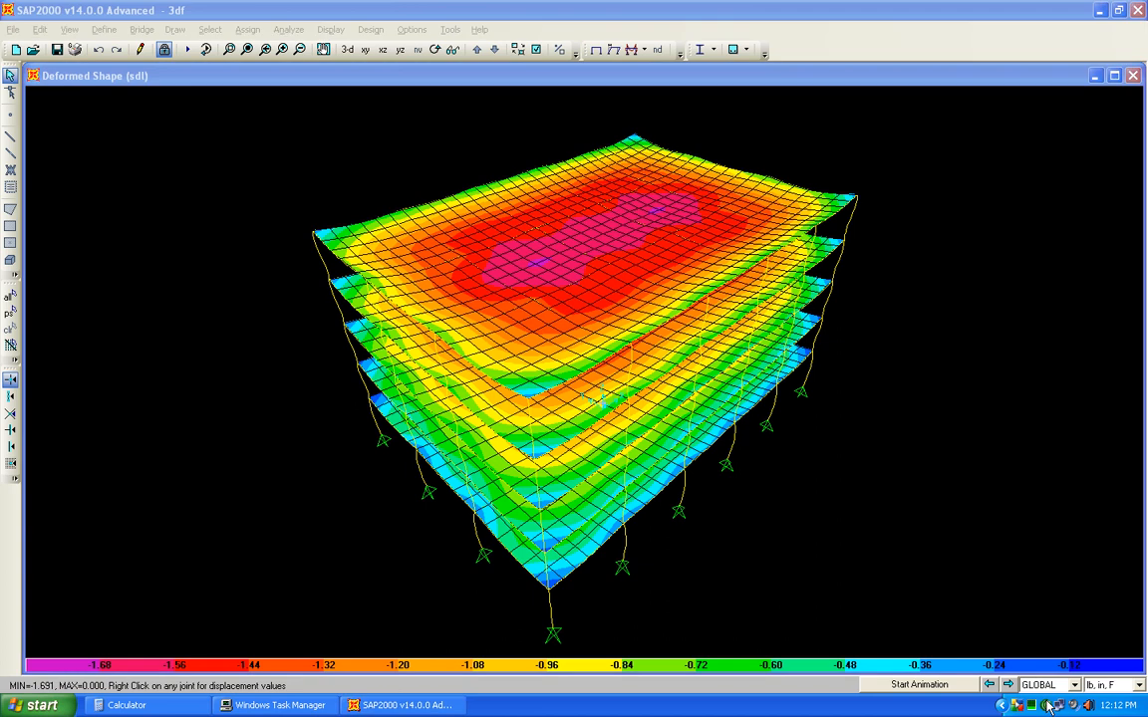
right_click(1048, 707)
click(1015, 605)
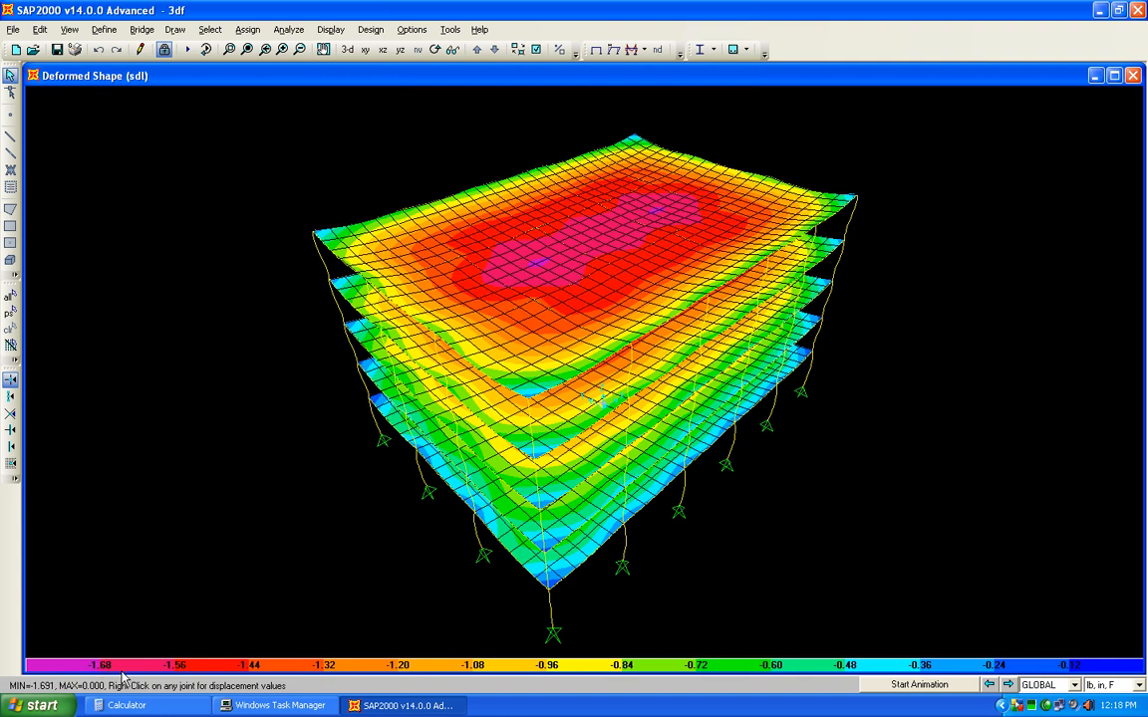
right_click(1048, 710)
click(1013, 609)
Step: Unlock the model and start a new shell area section named slab10
click(164, 49)
click(542, 402)
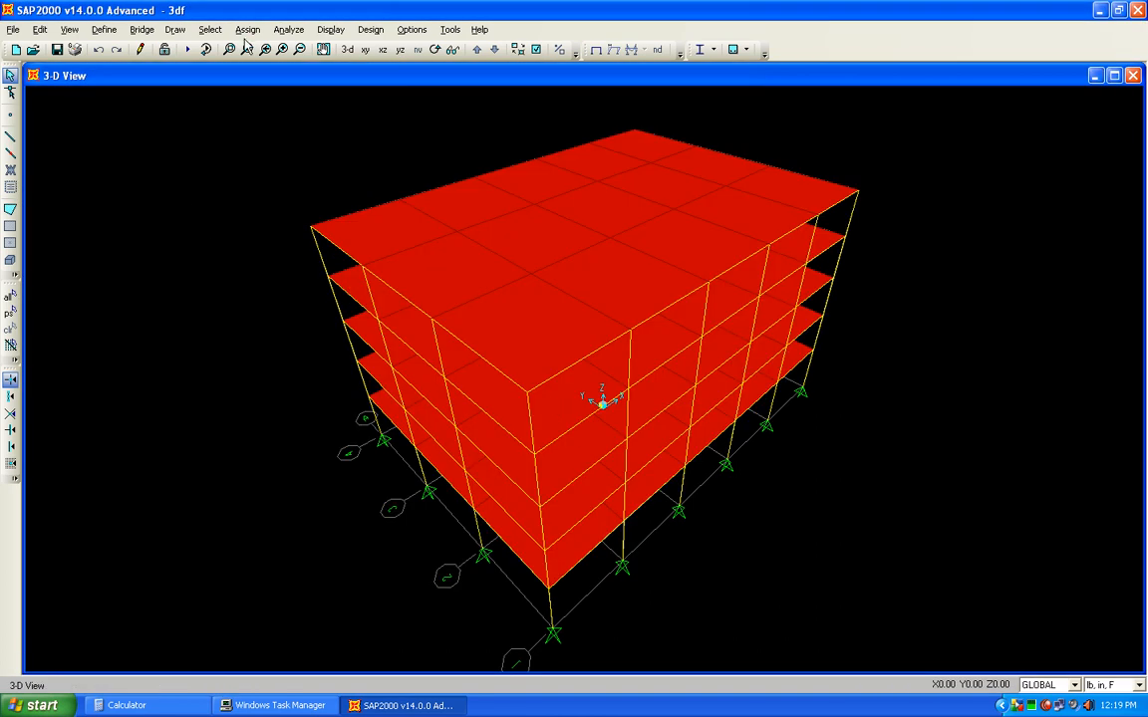
click(103, 30)
mouse_move(179, 68)
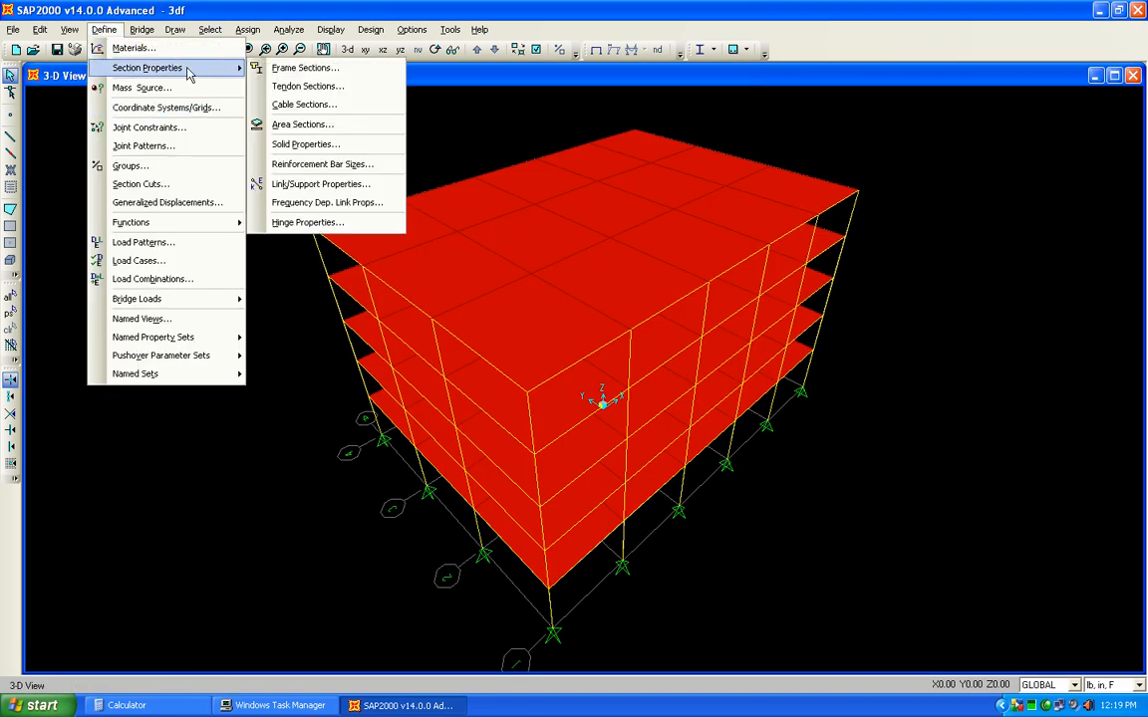
click(304, 124)
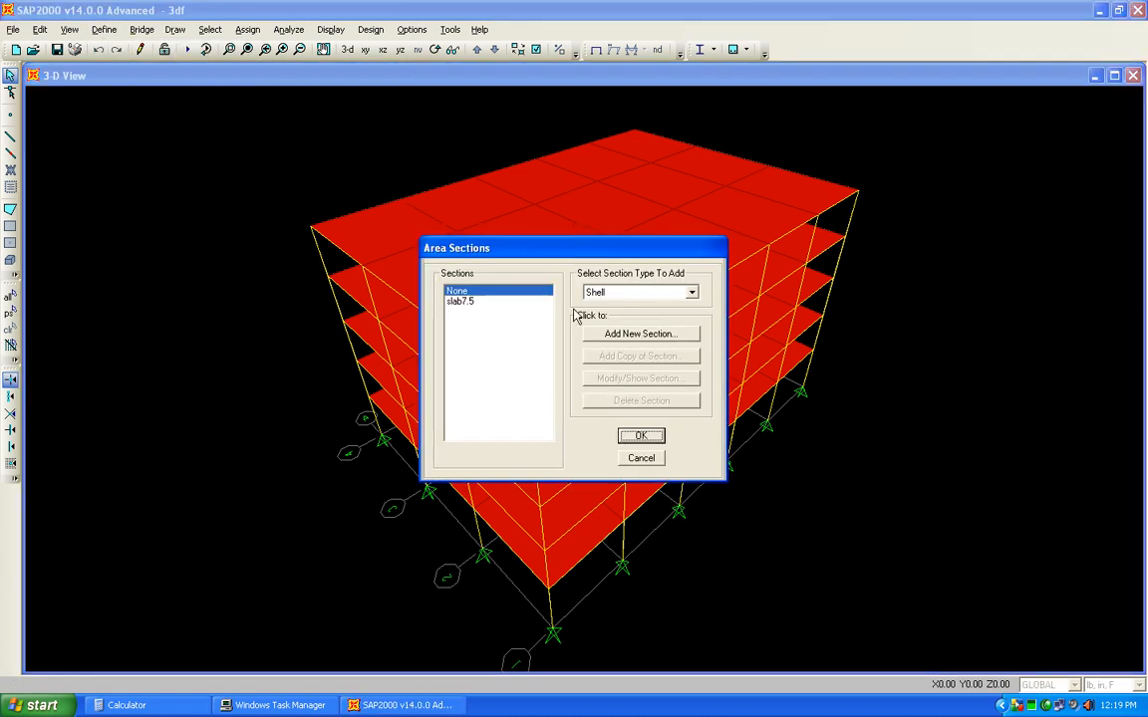
click(643, 335)
double_click(608, 175)
text(slab10)
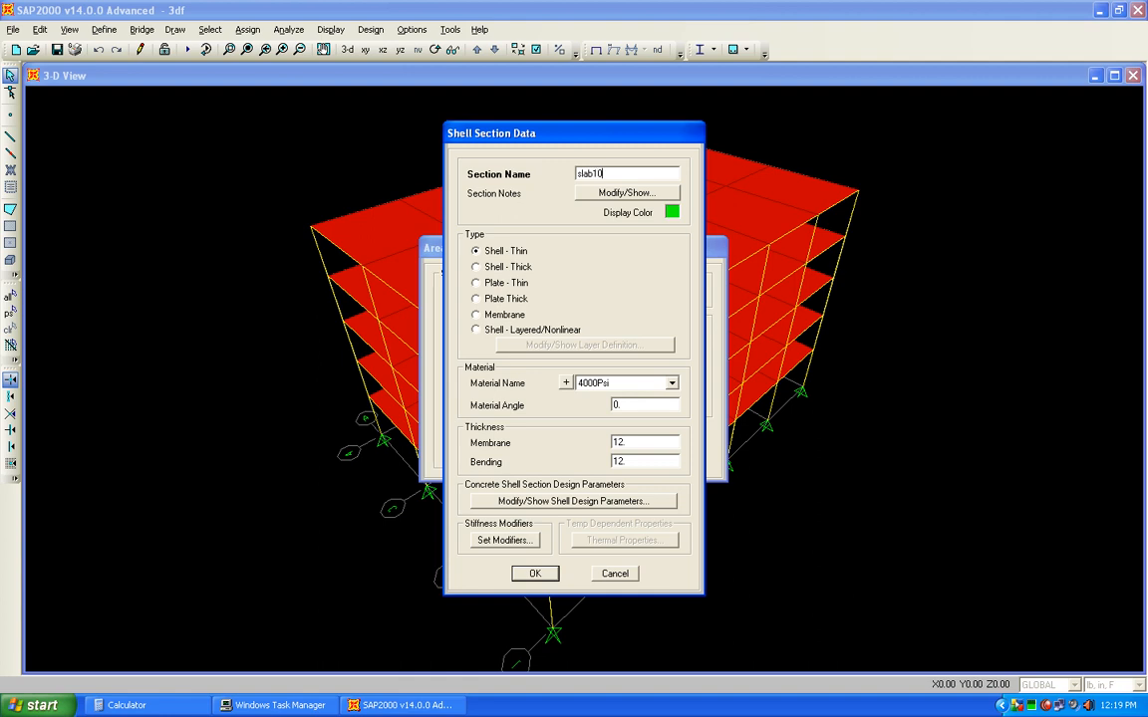
Step: Enter the membrane thickness of slab10, set its bending thickness to .8333, and accept the new section
double_click(640, 442)
text(.)
double_click(652, 460)
text(.8333)
key(Return)
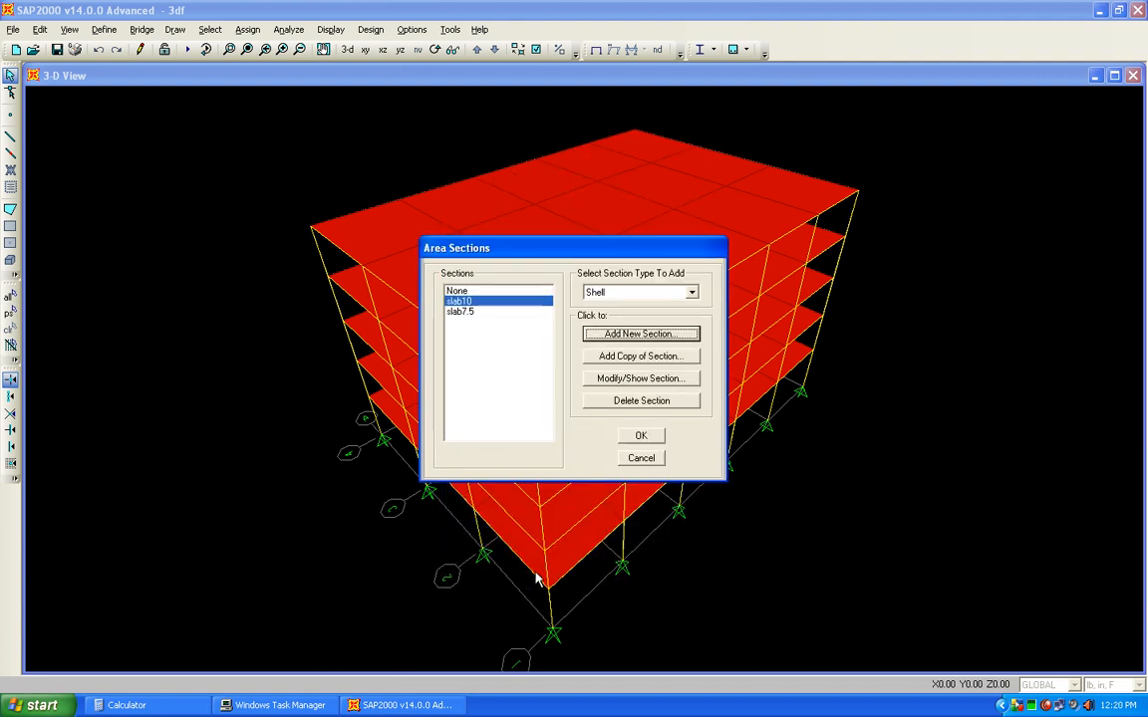
click(641, 436)
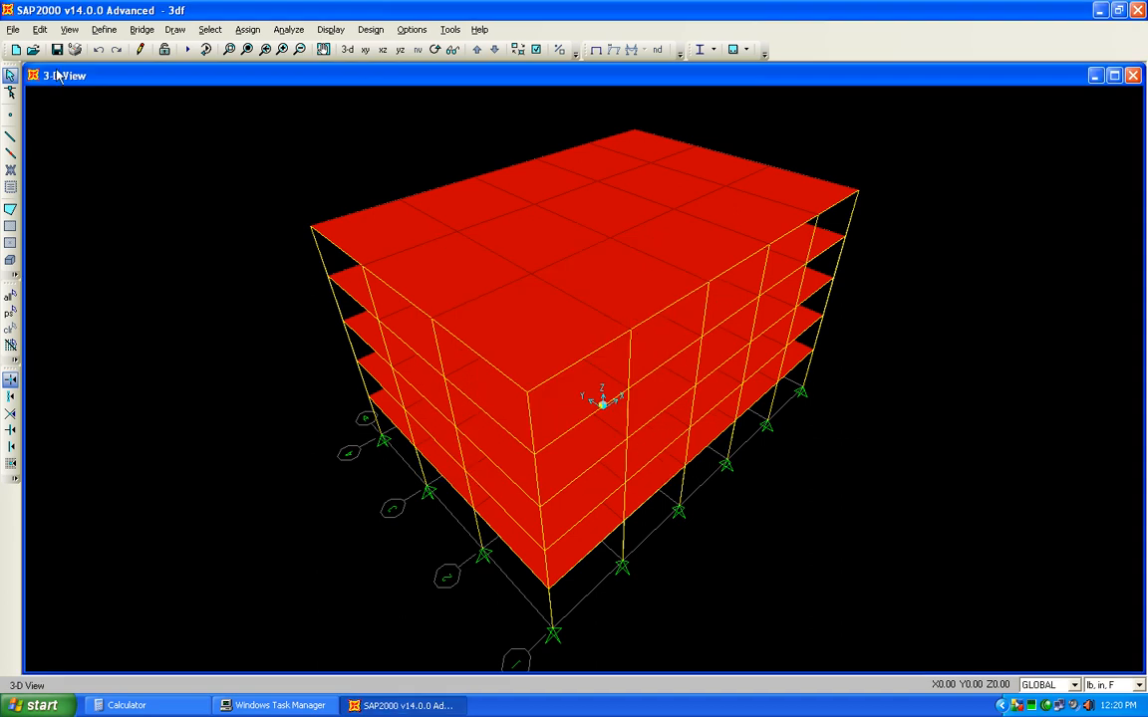
Step: Select the whole model and assign the slab10 area section to all slabs
click(9, 296)
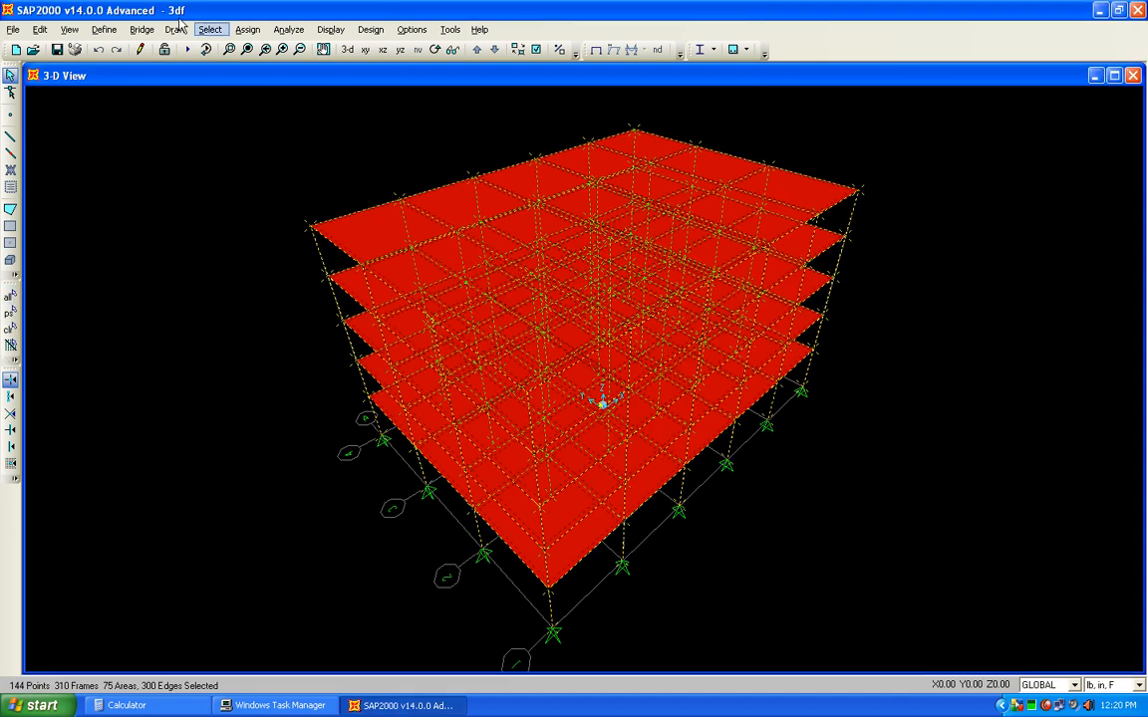
click(247, 29)
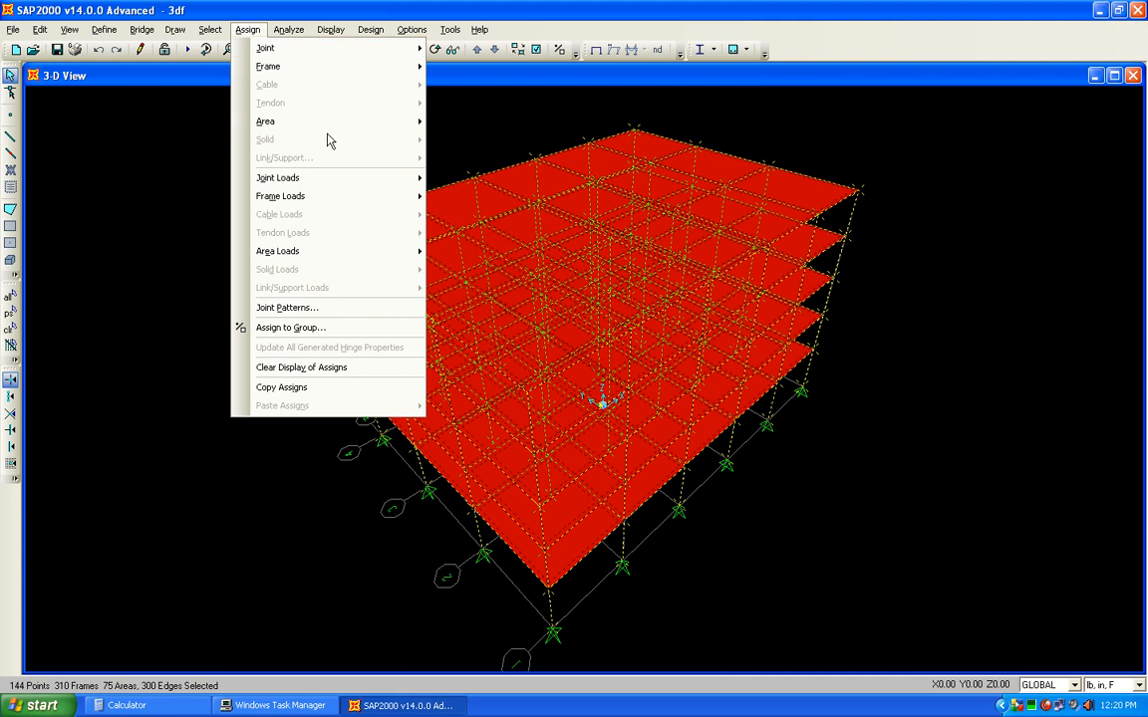
mouse_move(334, 124)
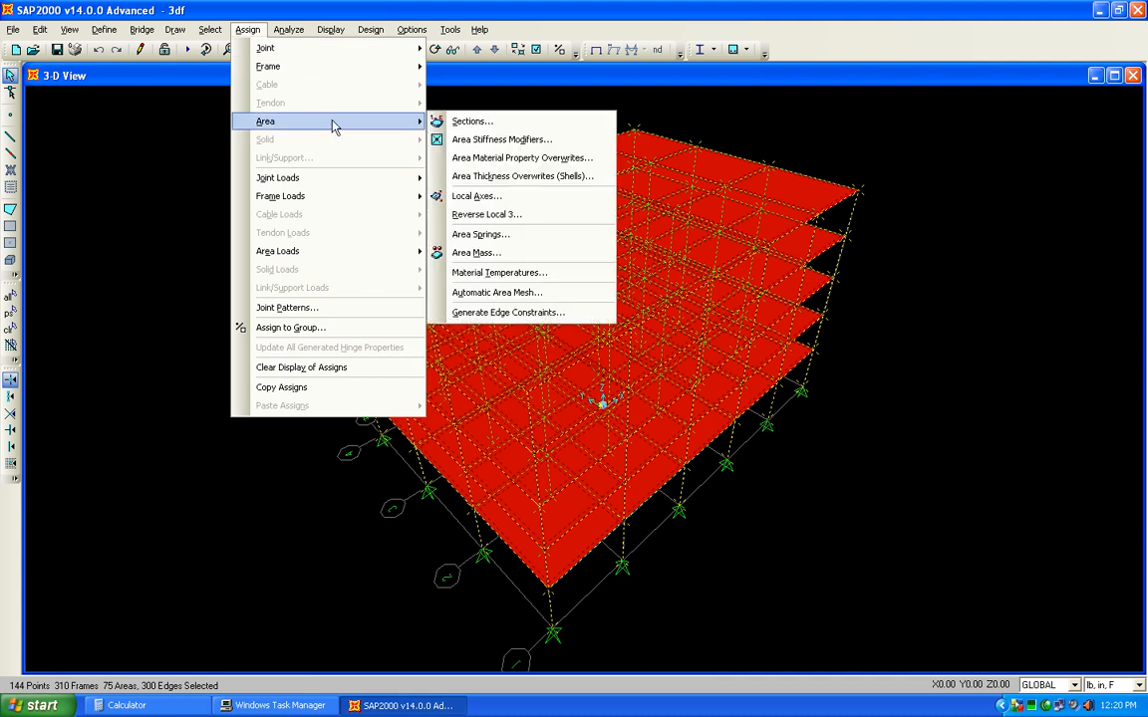
click(503, 122)
click(474, 301)
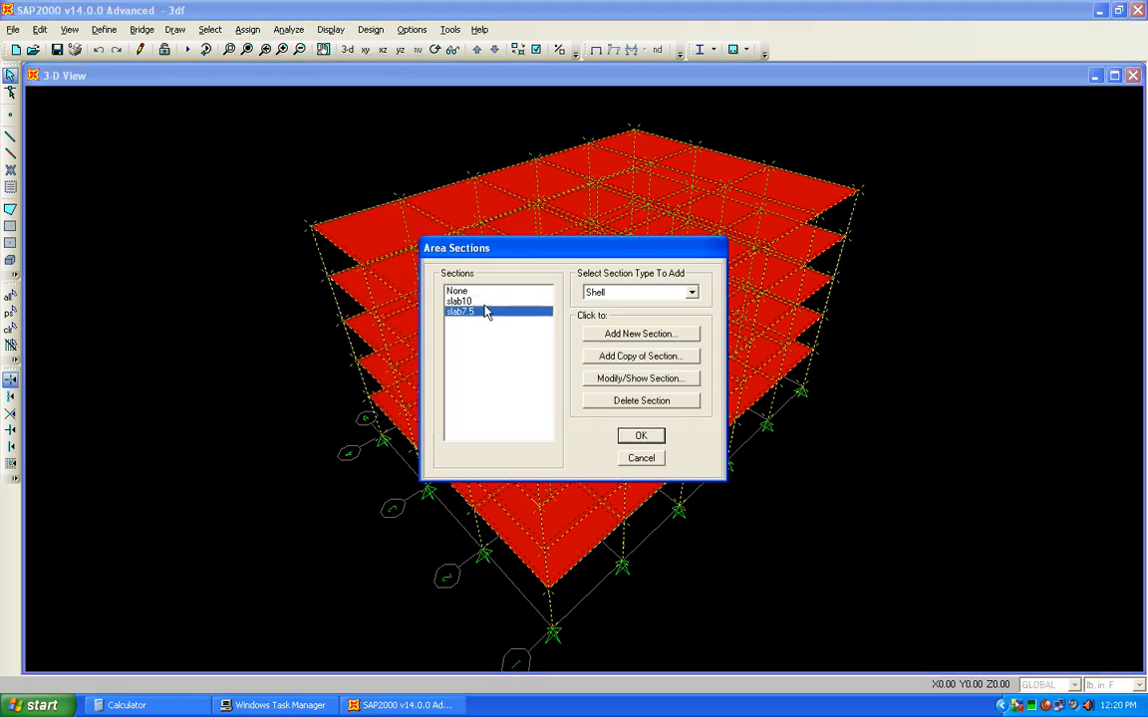
click(640, 437)
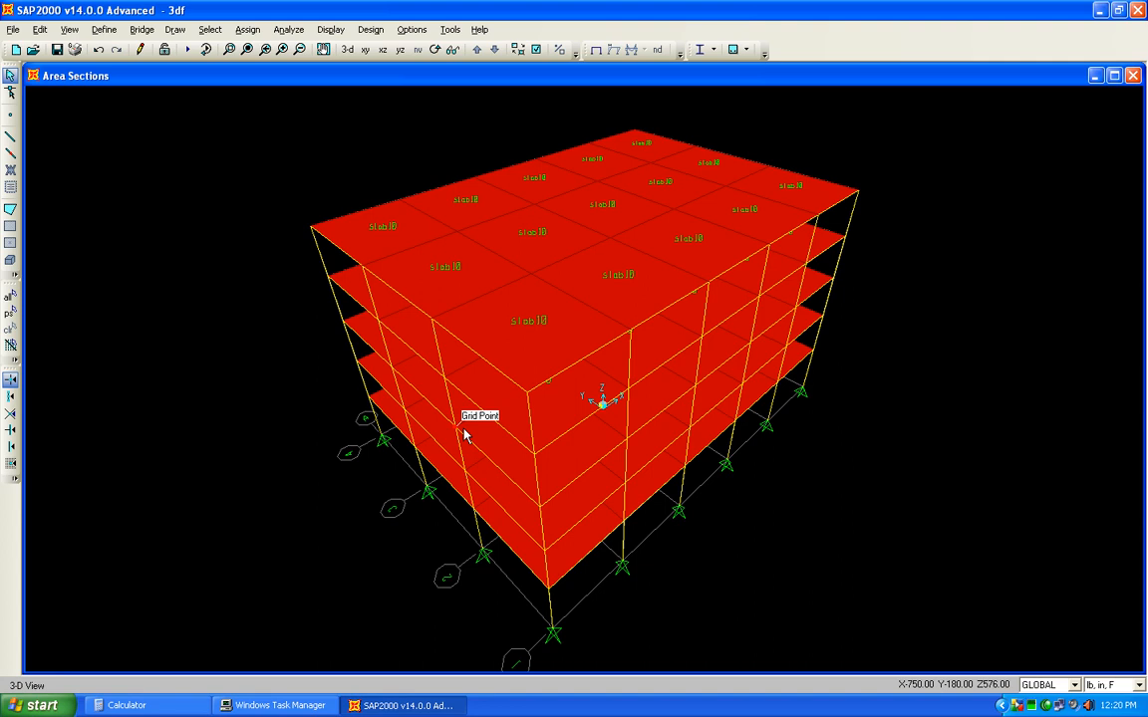
Step: Rerun the analysis and inspect the slab displacements of the sdl combination in lb, in, F units
click(186, 49)
click(752, 444)
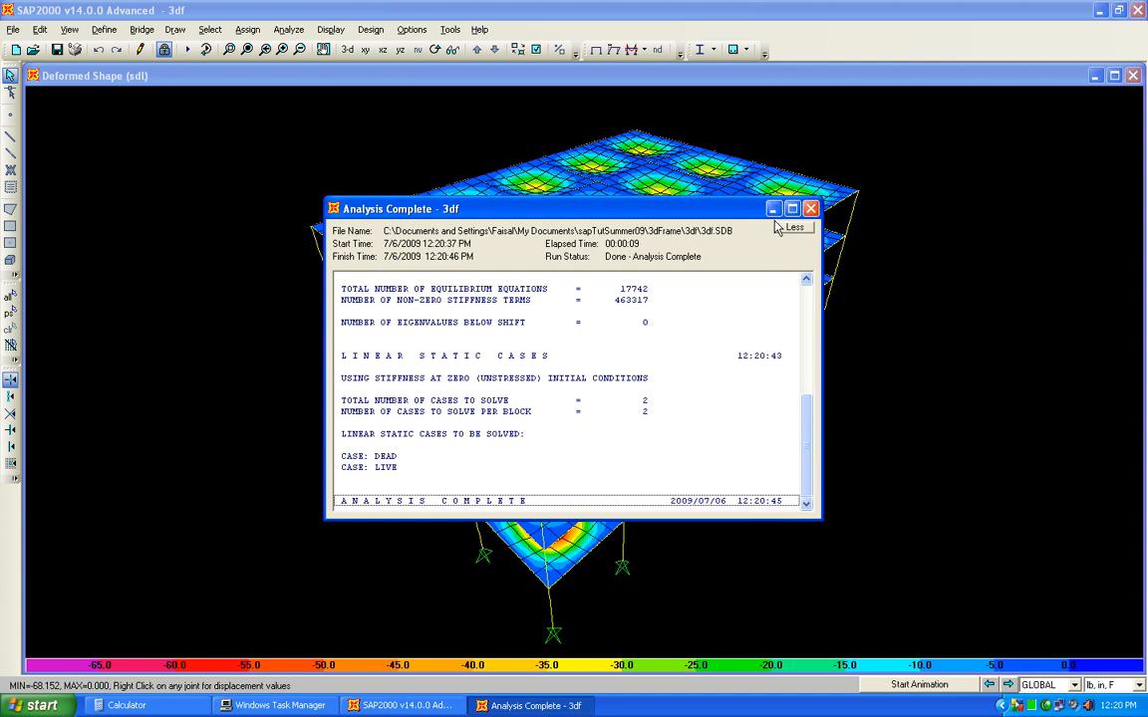
click(812, 210)
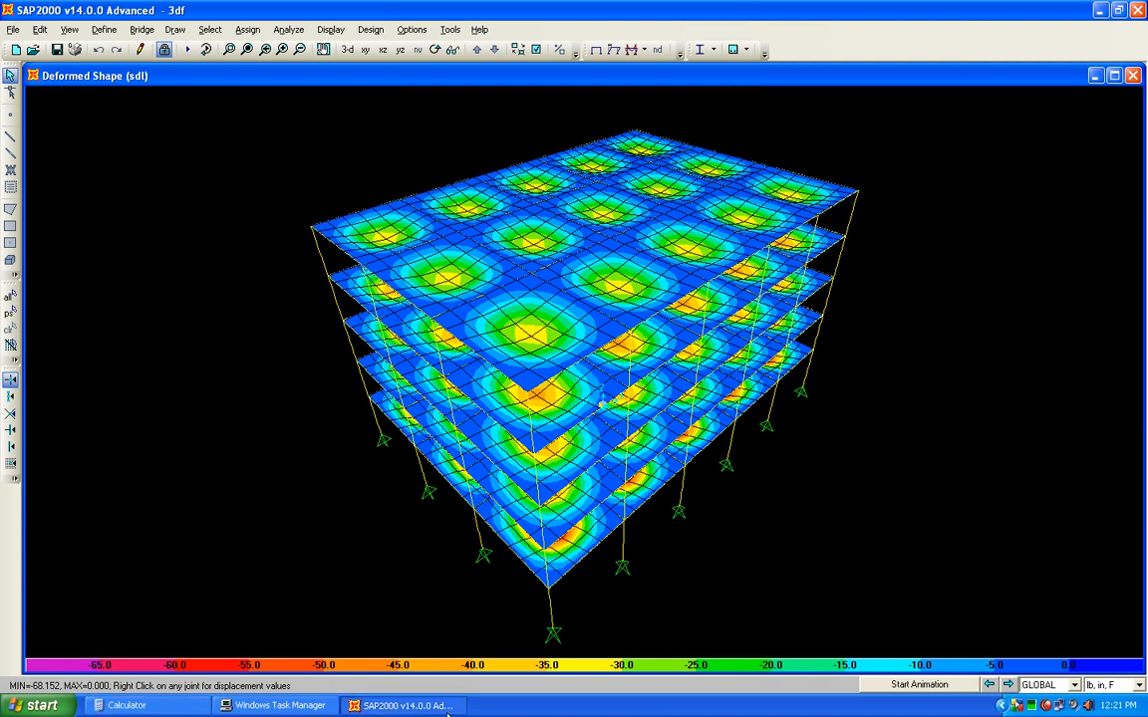
click(1138, 686)
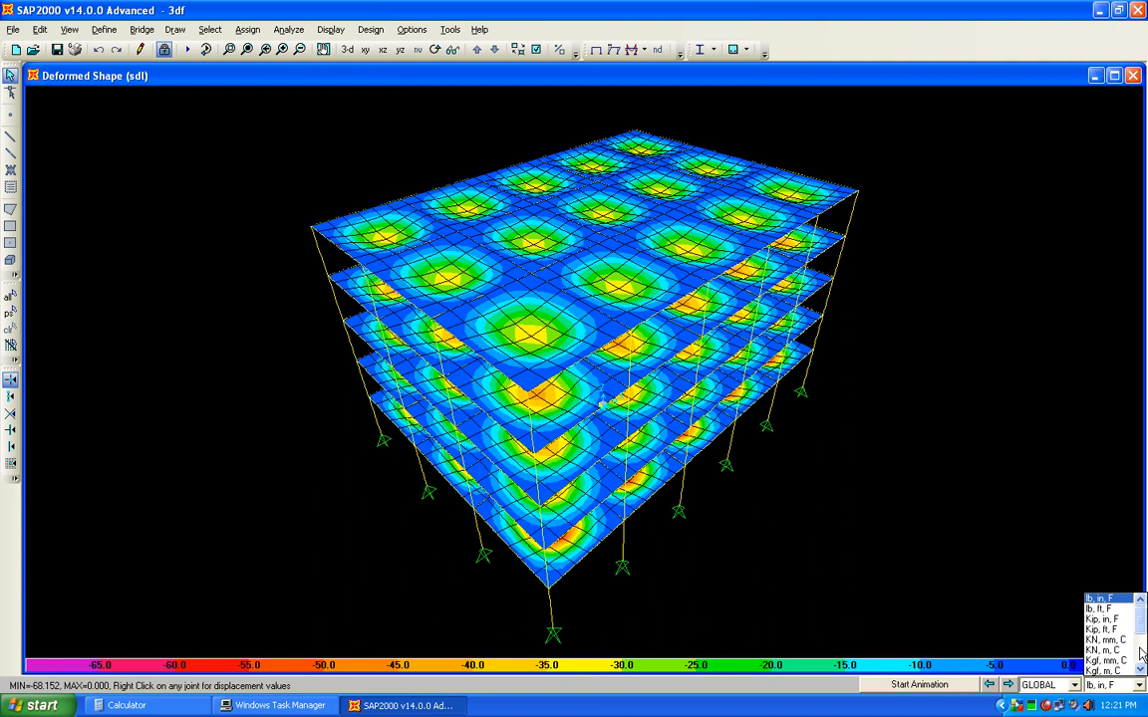
click(1112, 600)
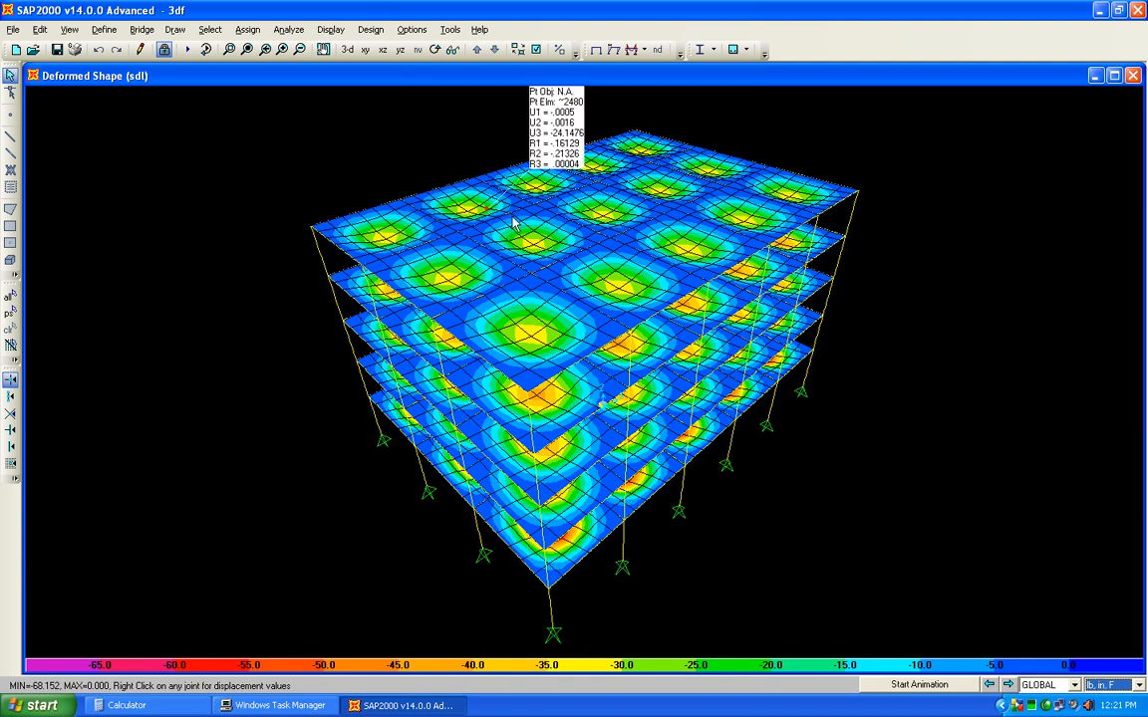
Step: Unlock the model and delete its analysis results
click(165, 49)
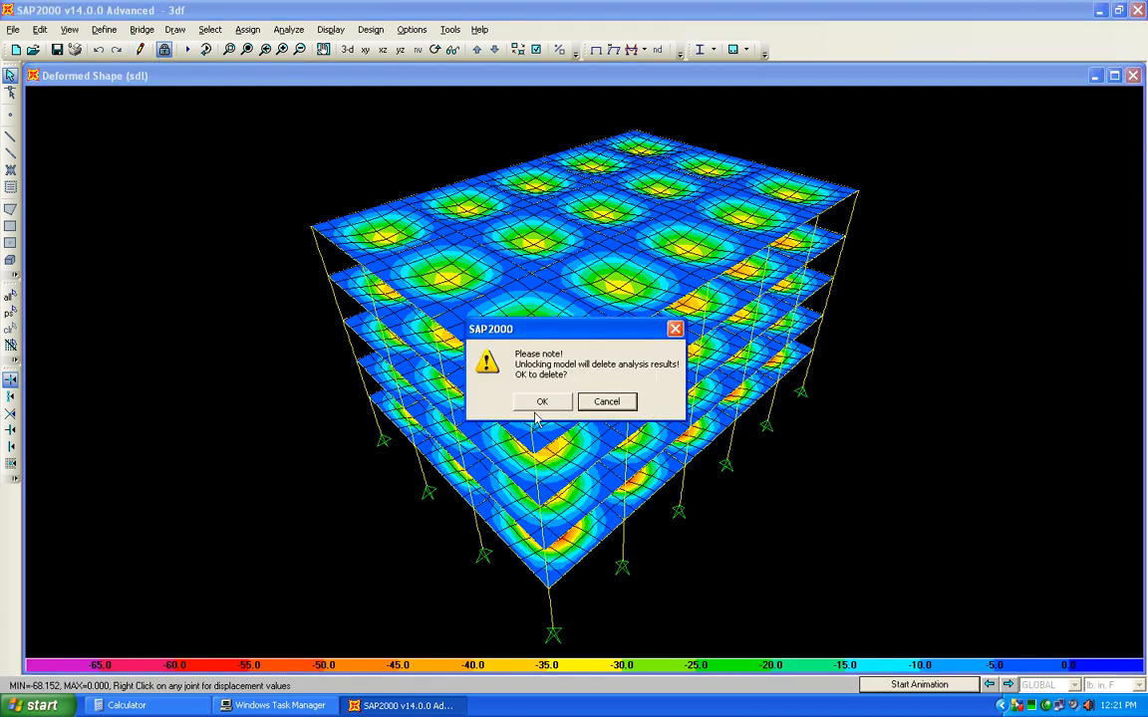
key(Return)
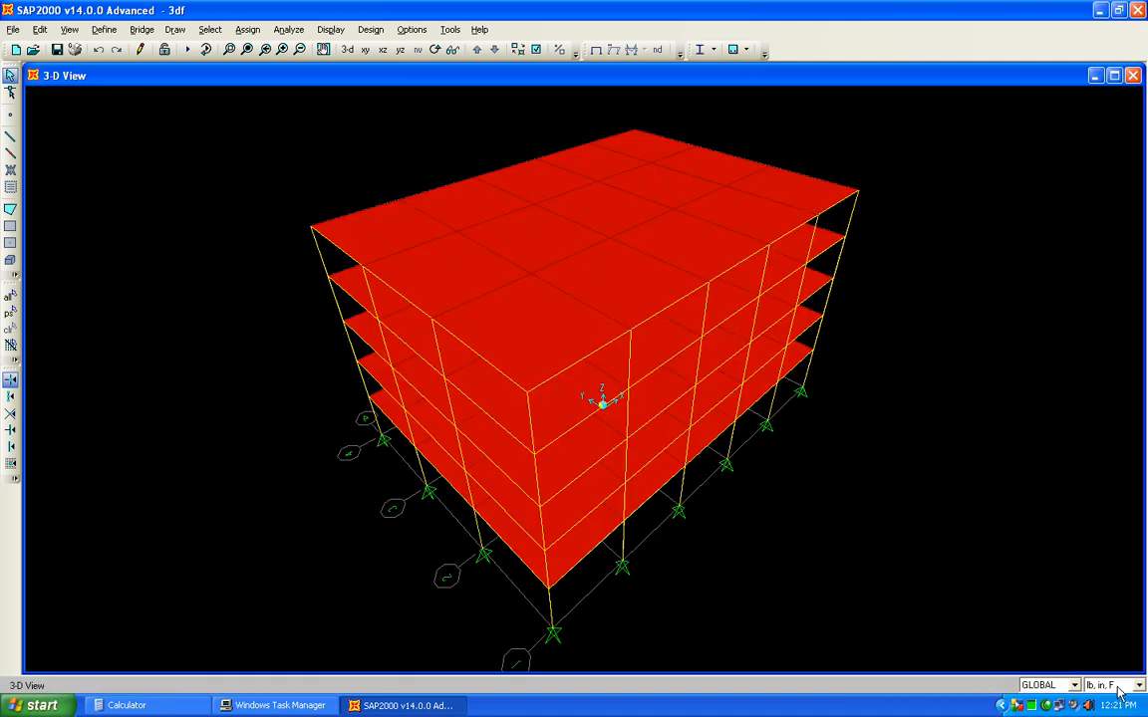
Step: Set both the membrane and bending thickness of the slab10 area section to 10 and accept the definitions
click(104, 29)
mouse_move(149, 68)
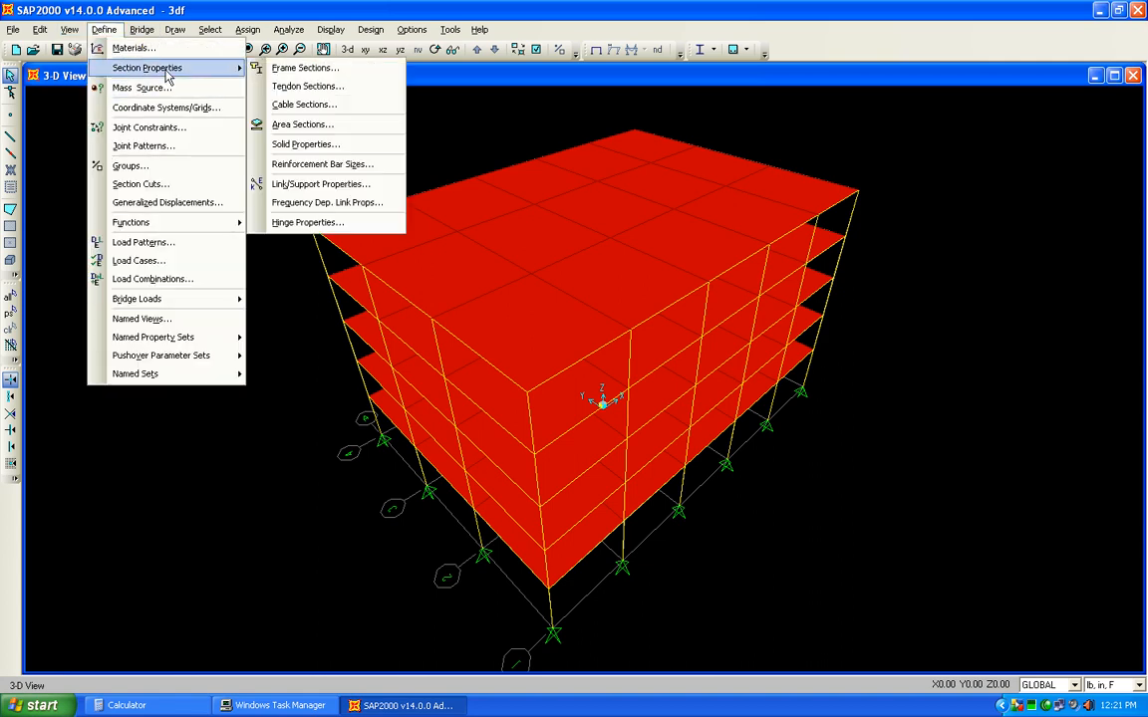
click(321, 123)
click(475, 302)
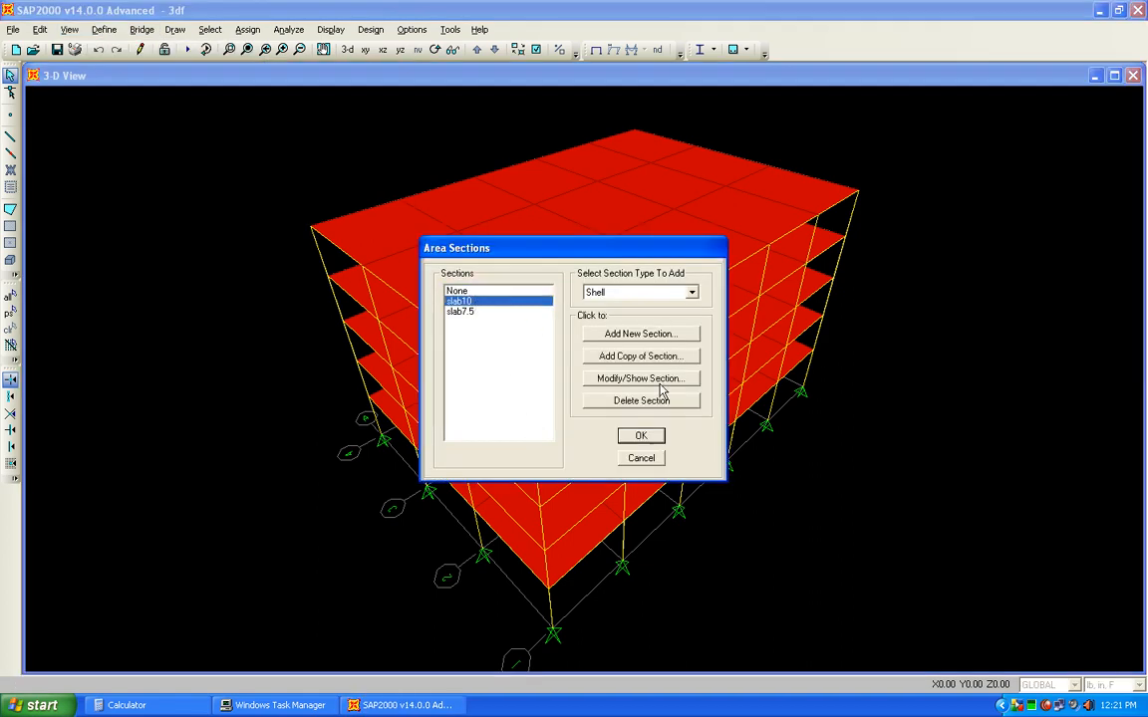
click(598, 378)
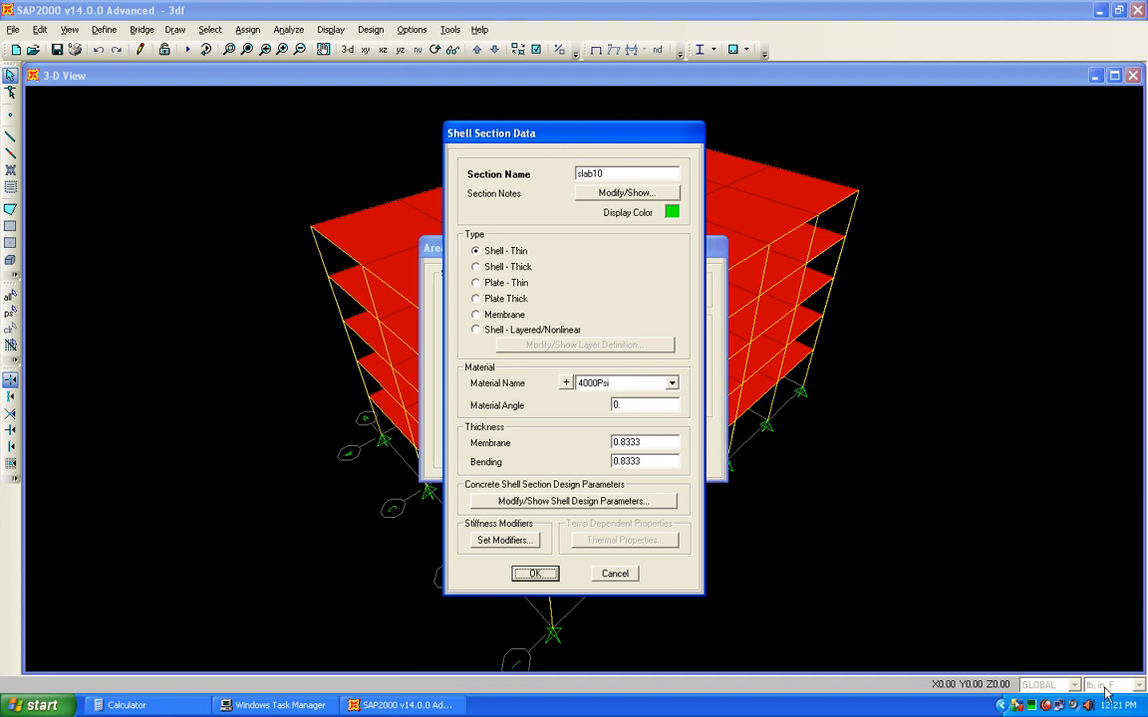
text(10)
double_click(650, 461)
text(10)
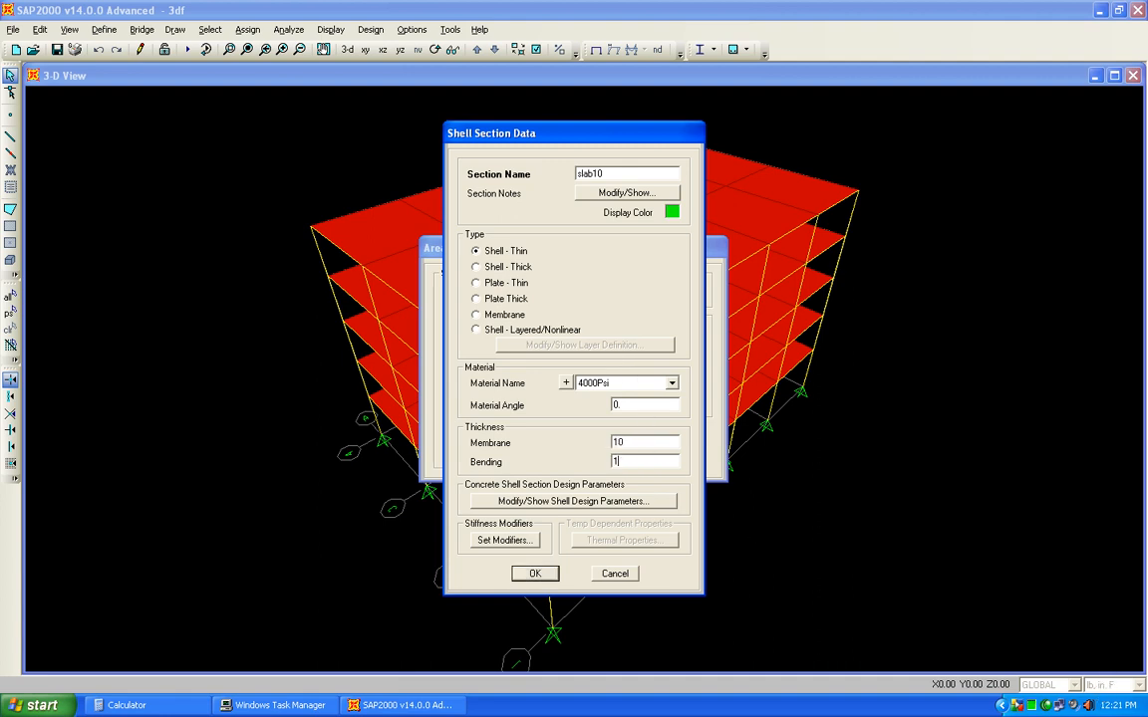
click(535, 573)
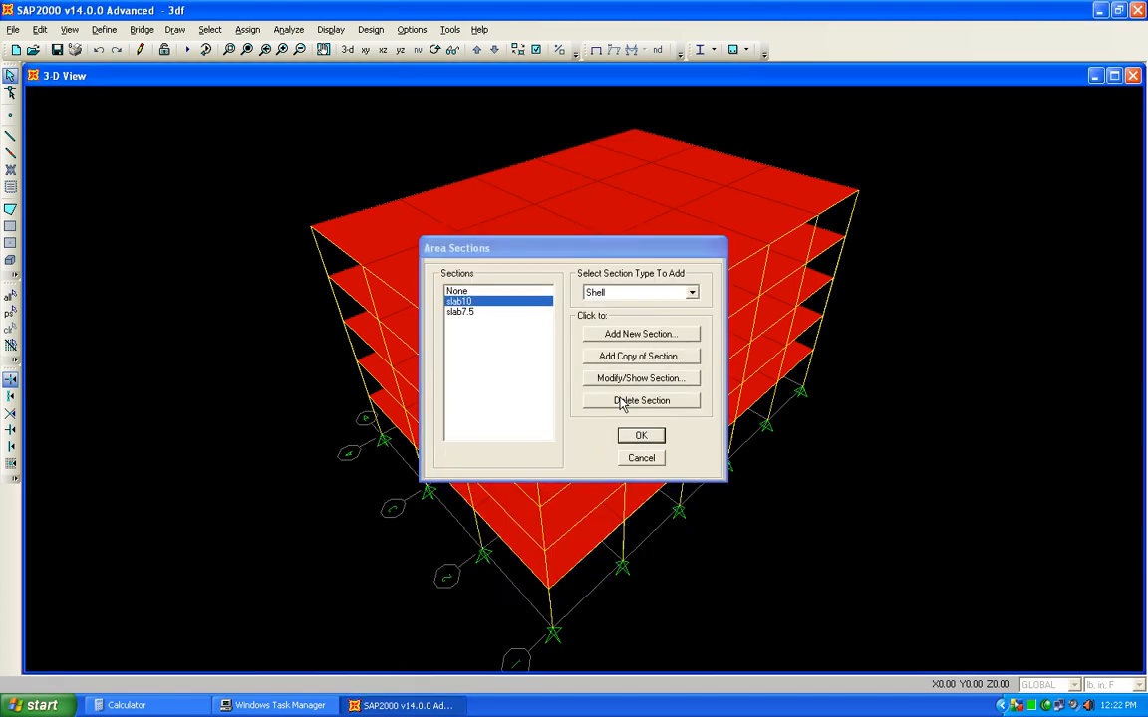
click(641, 435)
Step: Rerun the analysis to check the slab displacements of the sdl combination, and unlock the model, deleting its results
click(190, 49)
click(744, 444)
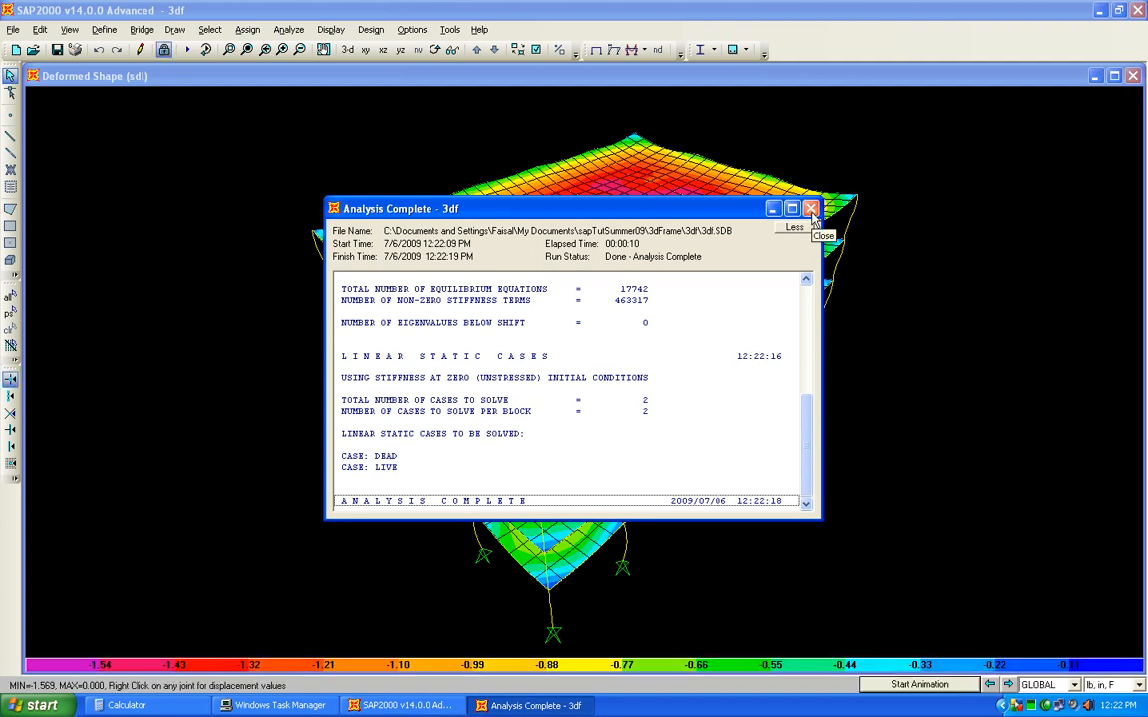
click(811, 209)
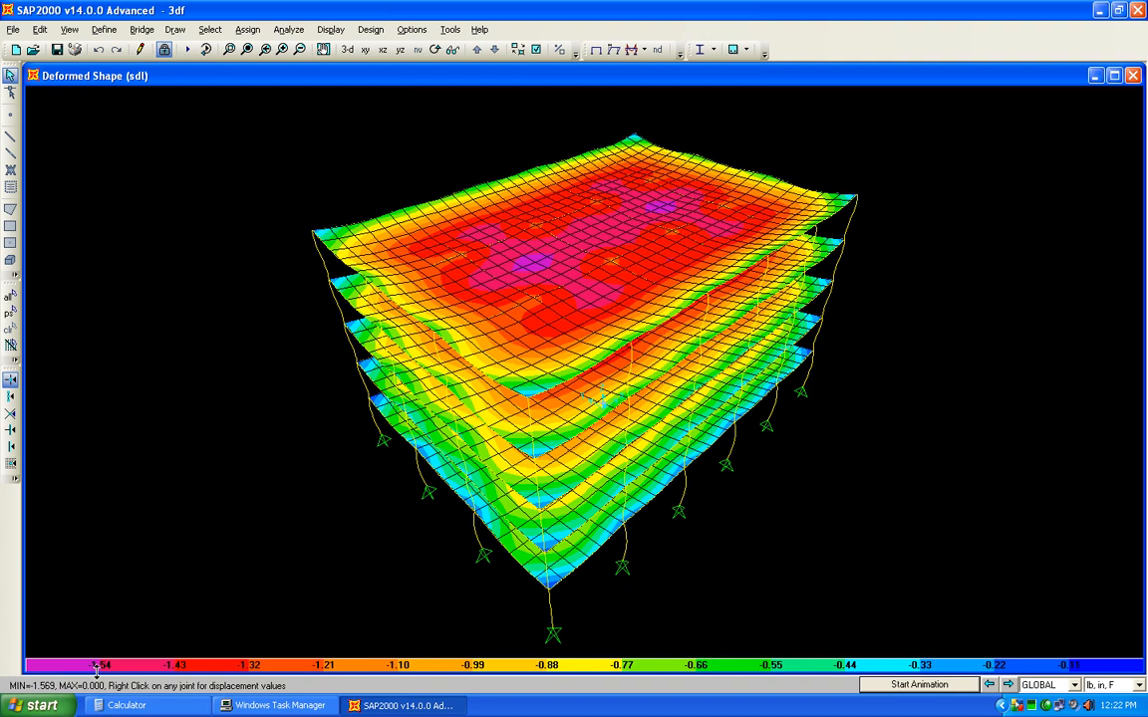
click(164, 49)
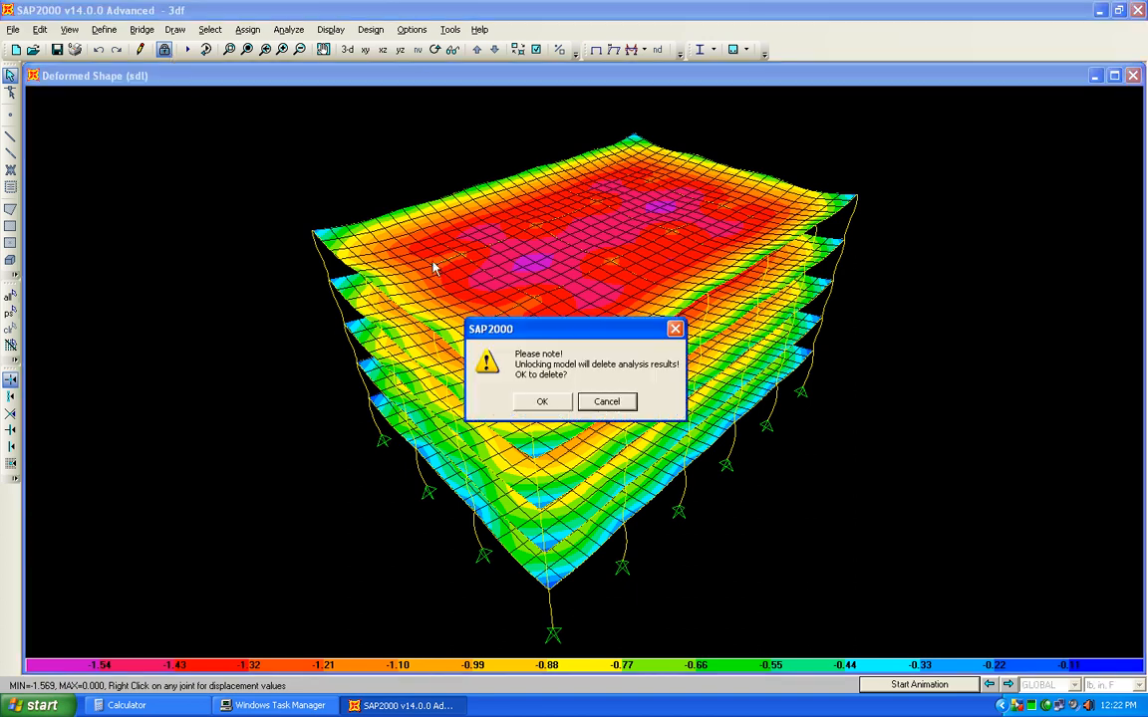
click(550, 403)
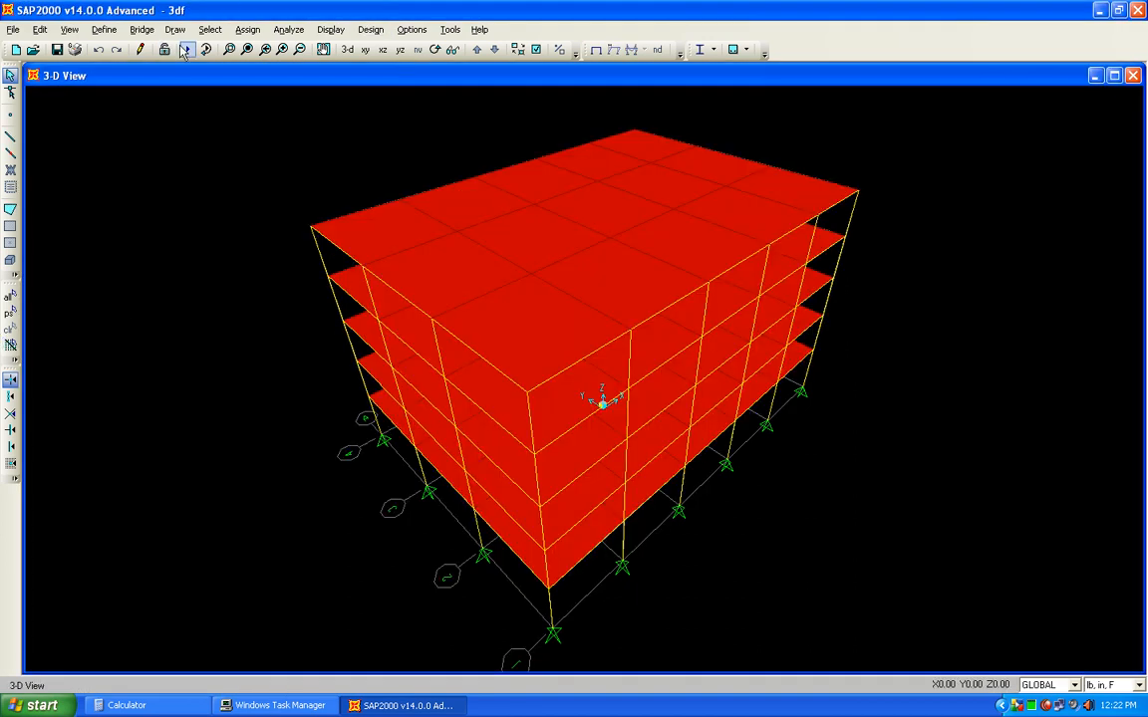
Step: Add a new area section of type Shell - Thick and name it slab15
click(107, 31)
mouse_move(189, 68)
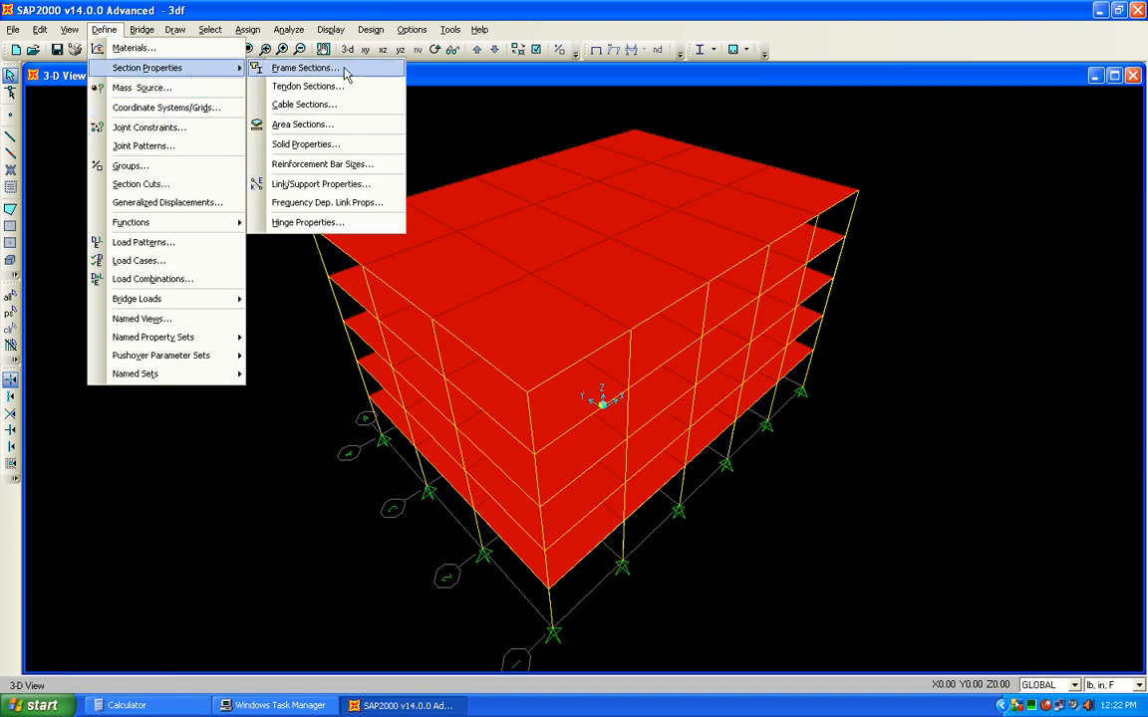
click(340, 126)
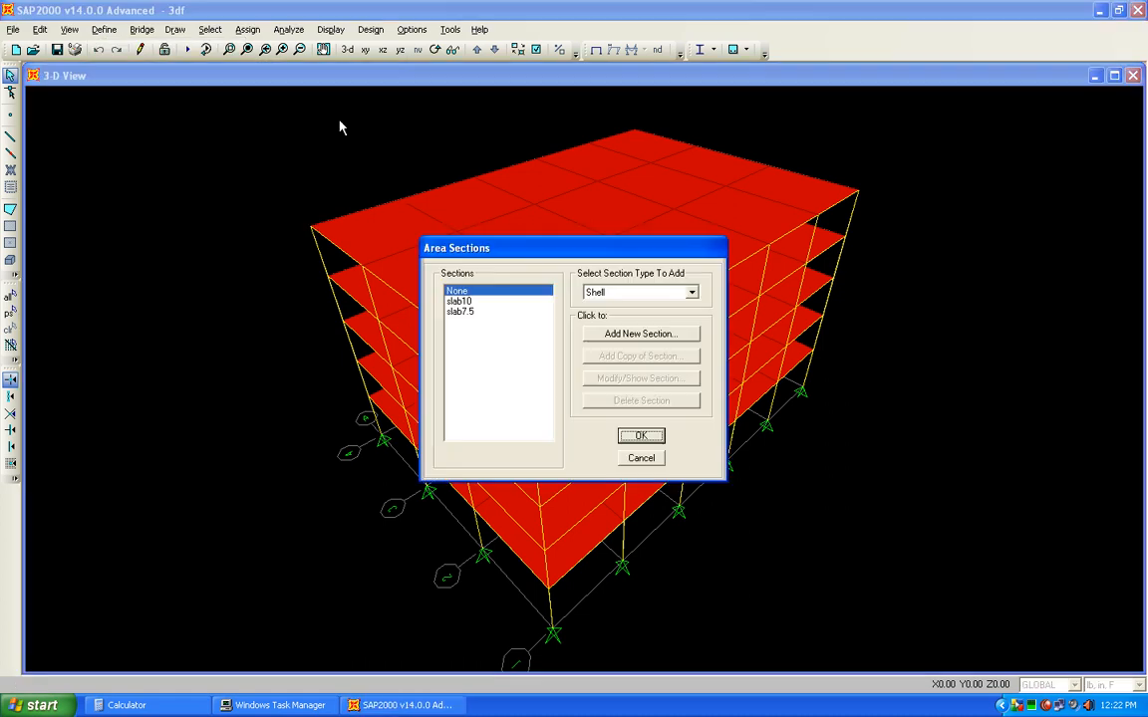
click(662, 338)
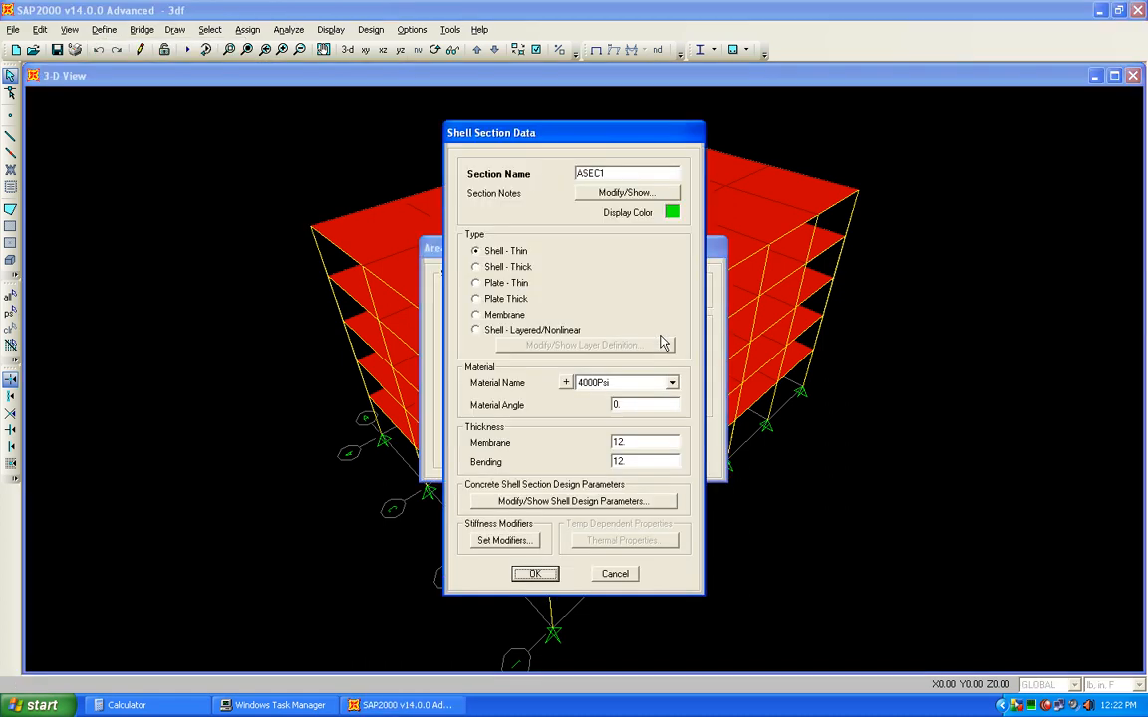
click(511, 269)
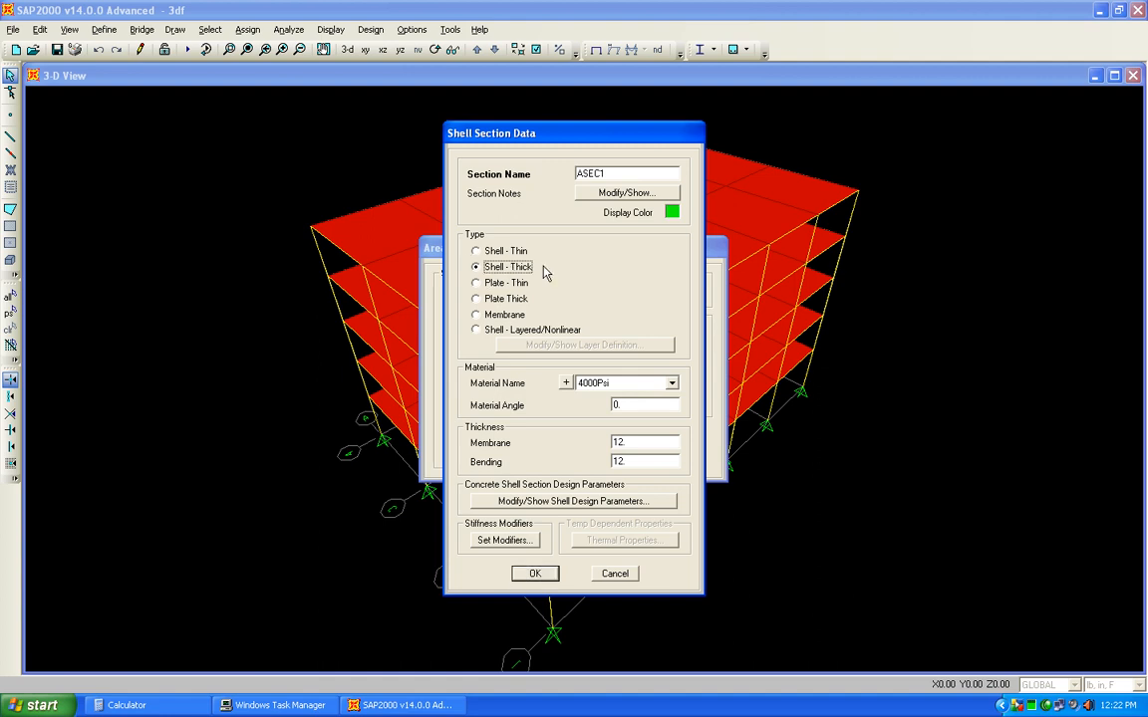
double_click(613, 174)
text(slab15)
Step: Set the membrane and bending thickness of slab15 to 15 and accept the new section
double_click(643, 442)
text(15)
double_click(653, 462)
text(15)
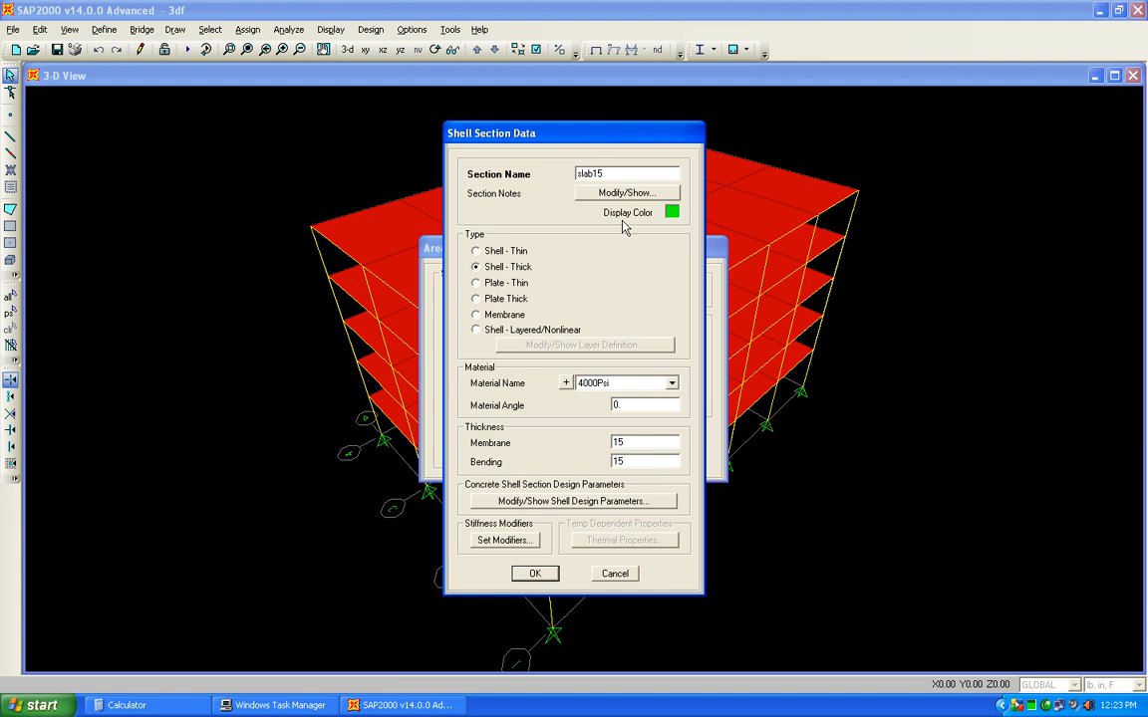
click(531, 573)
click(641, 439)
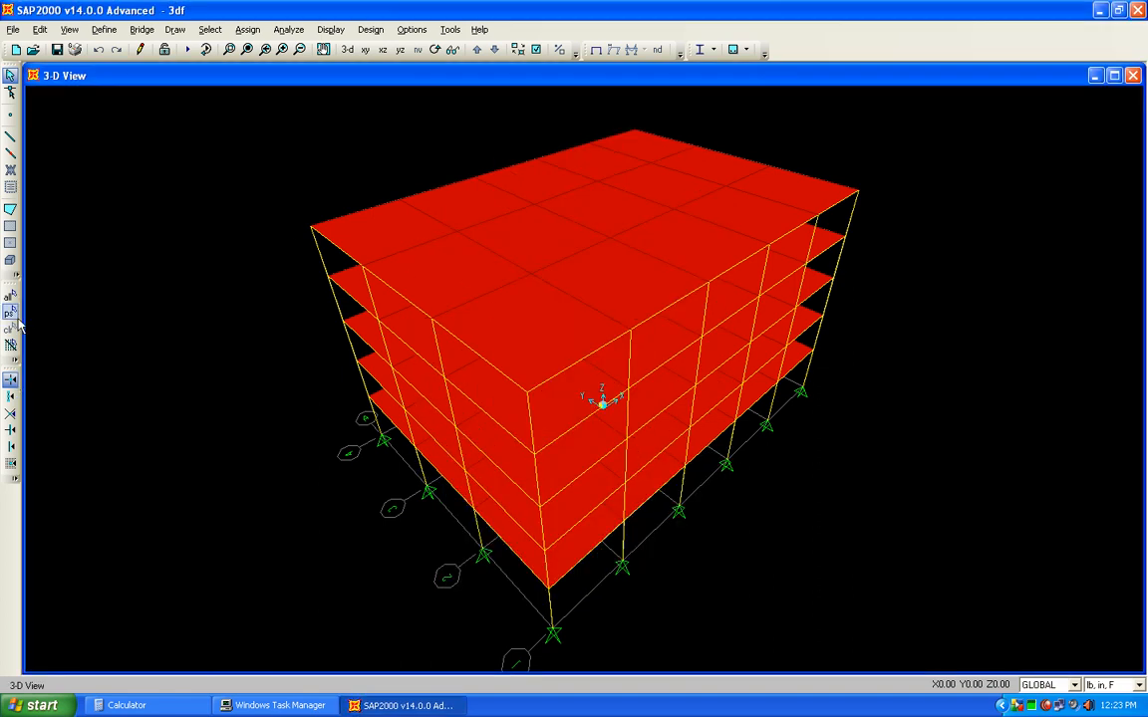
Step: Select the whole model and assign the slab15 area section to all slabs
click(8, 295)
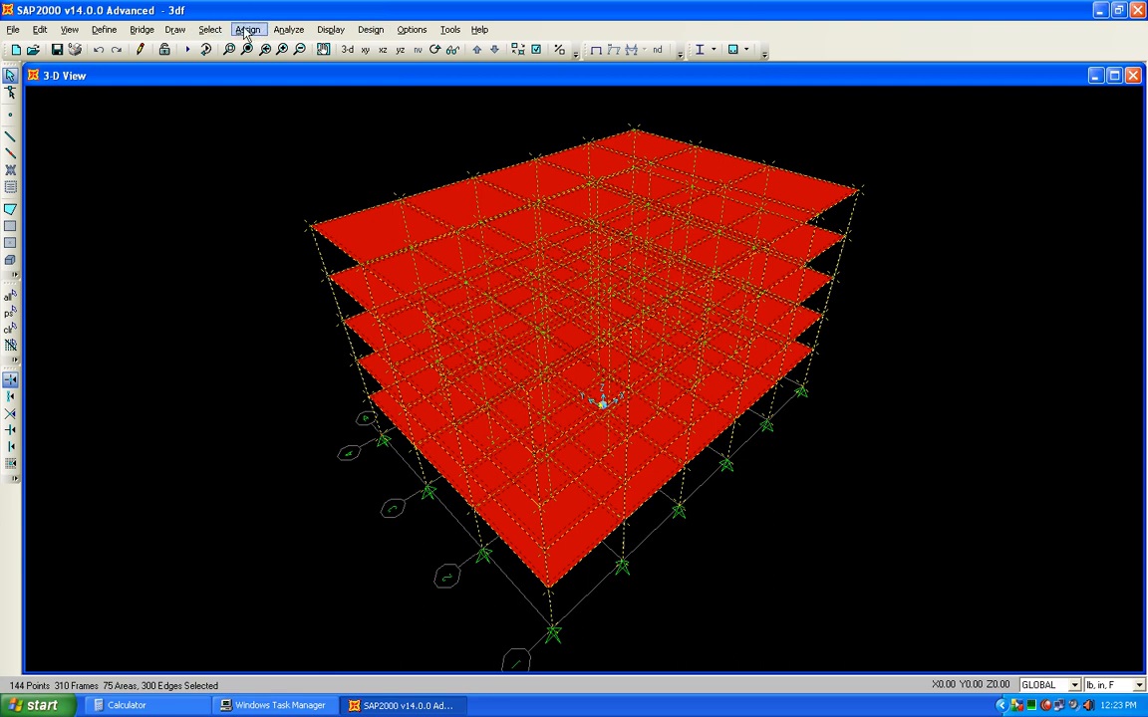
click(248, 30)
mouse_move(368, 123)
click(471, 122)
click(458, 301)
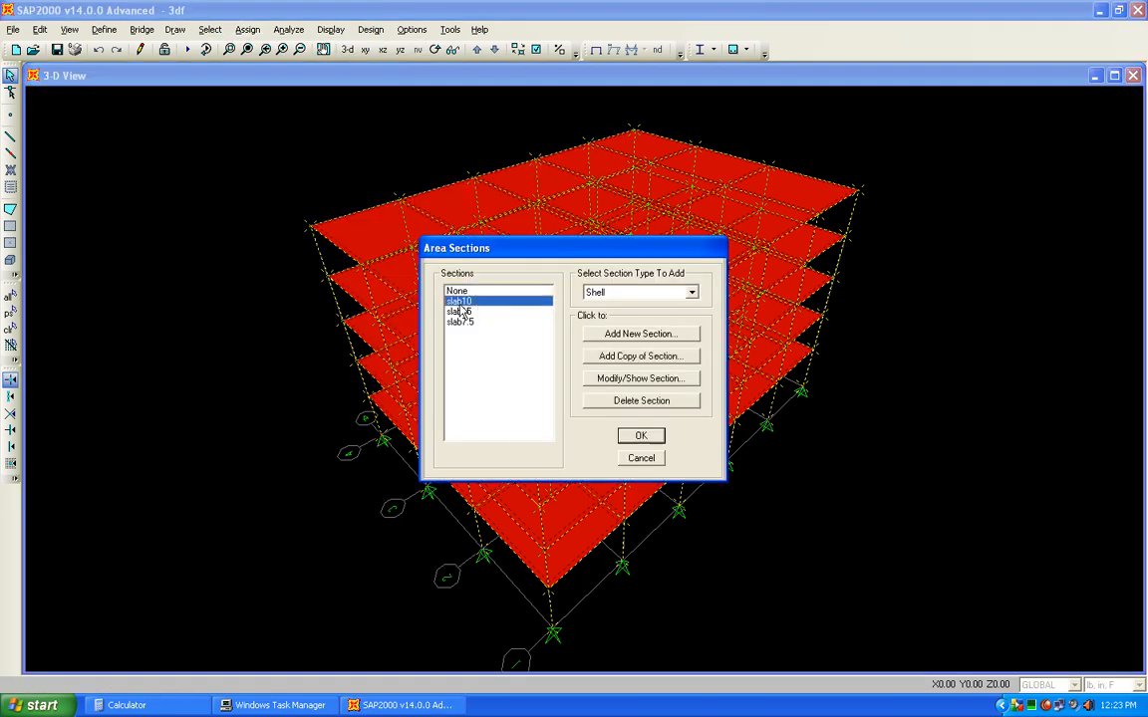
click(460, 311)
click(640, 435)
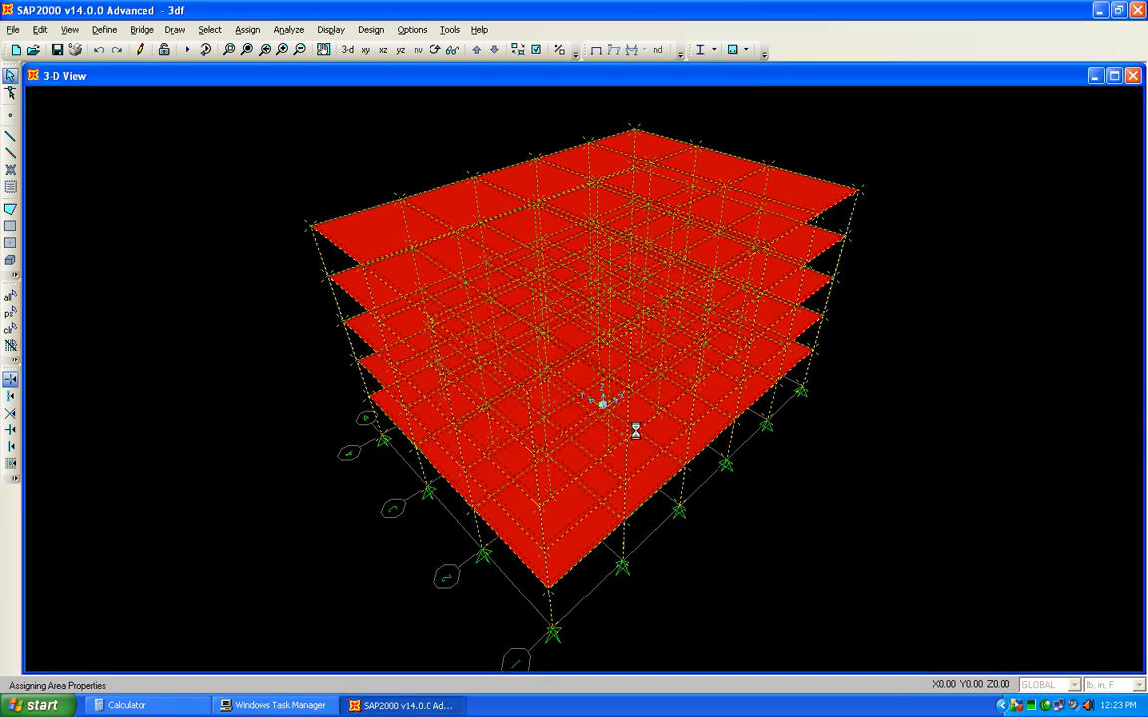
Step: Run the DEAD and LIVE cases again and inspect the displacement contours of the sdl combination
click(187, 49)
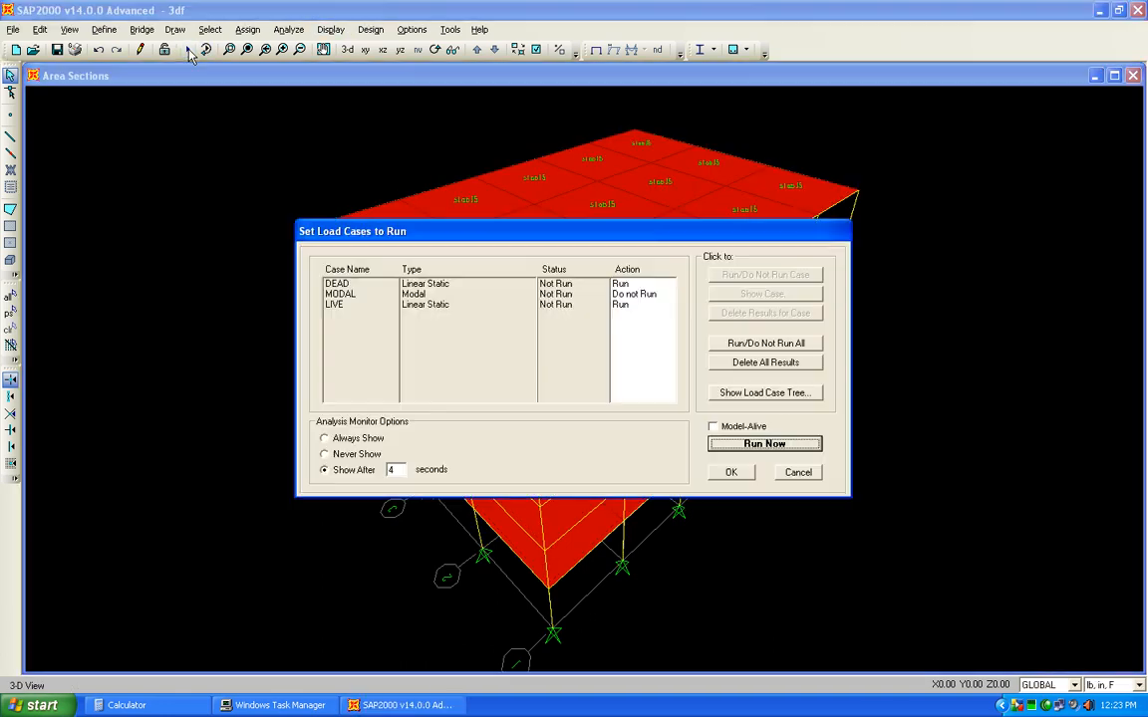
click(765, 442)
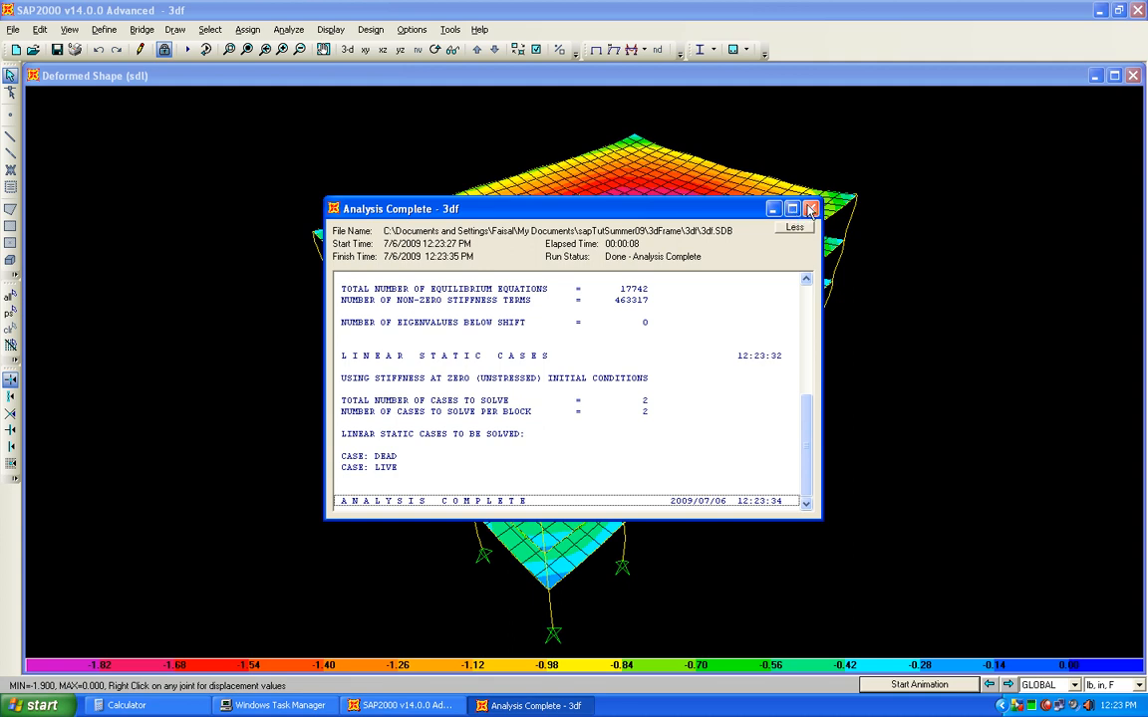
click(810, 208)
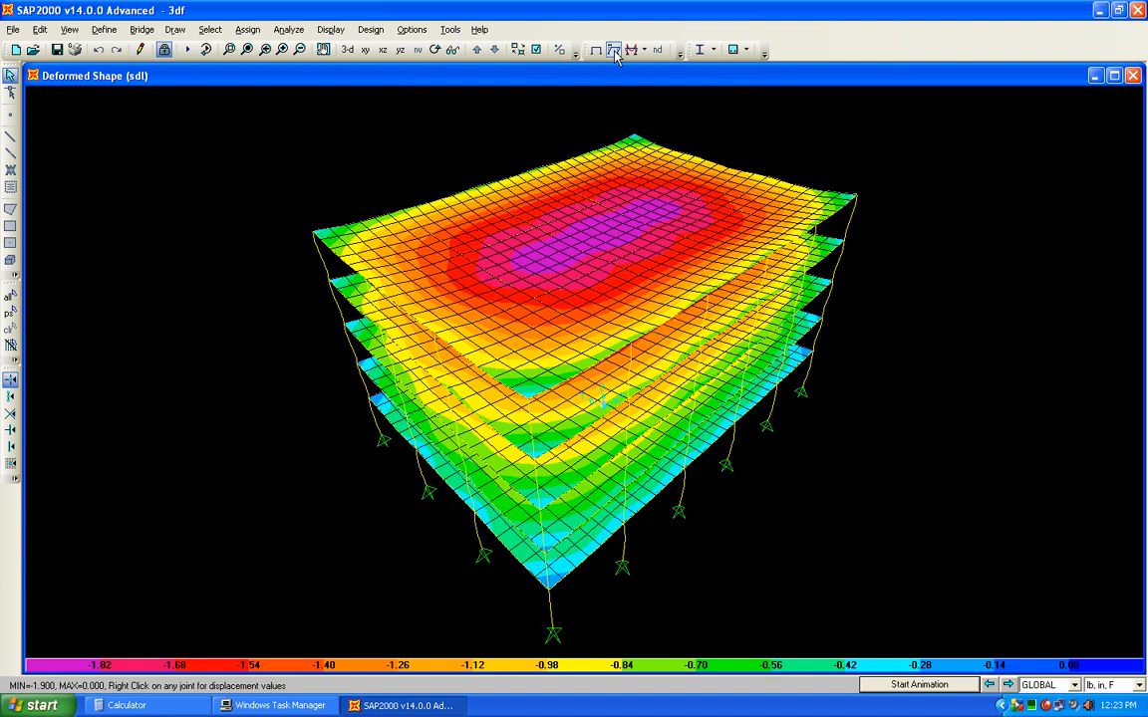
Step: Turn off the displacement contours on area objects in the sdl deformed shape and inspect the roof slab's joint displacements
click(558, 49)
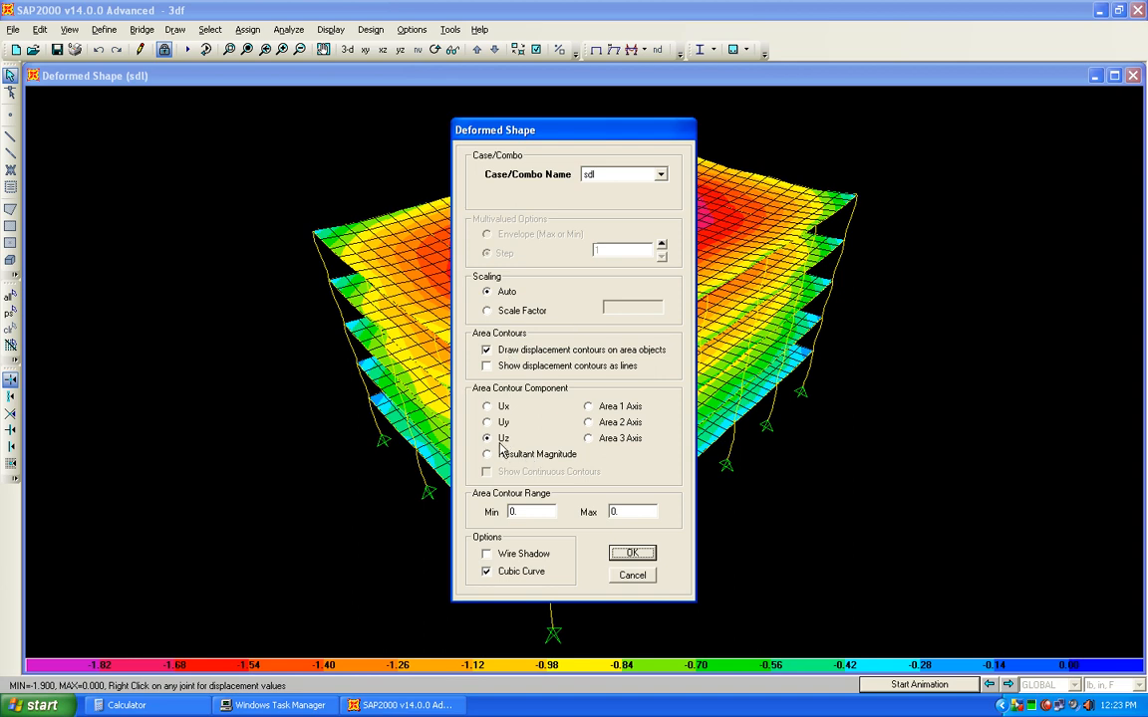
click(485, 350)
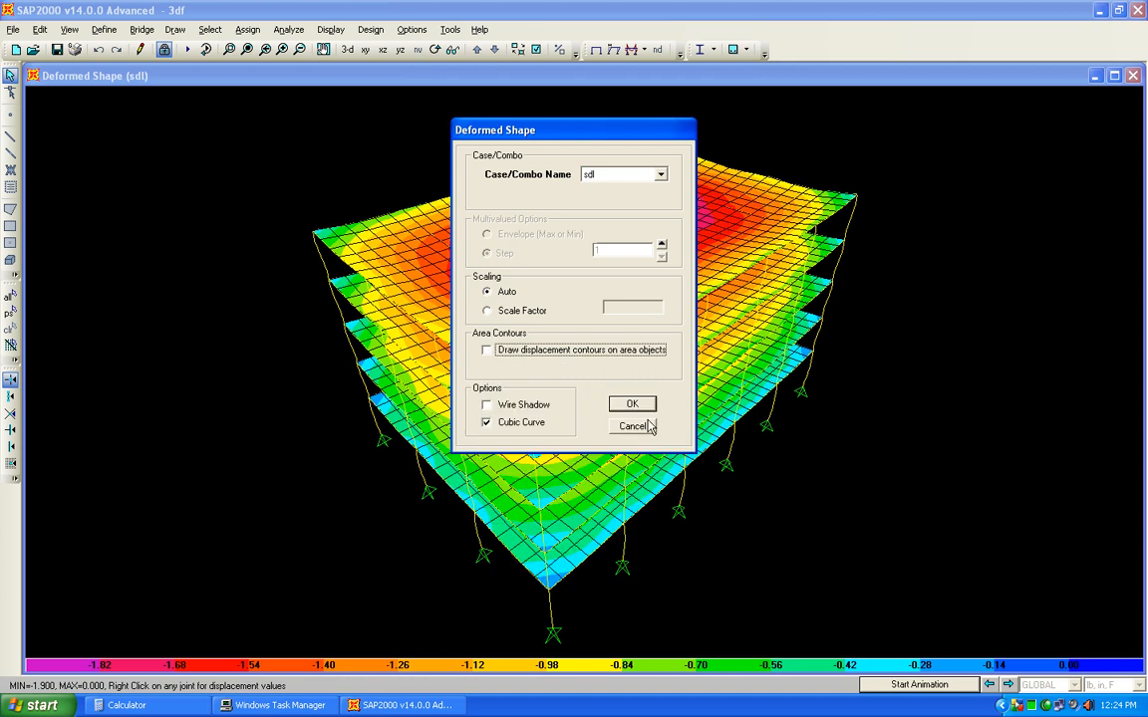
click(631, 403)
mouse_move(510, 360)
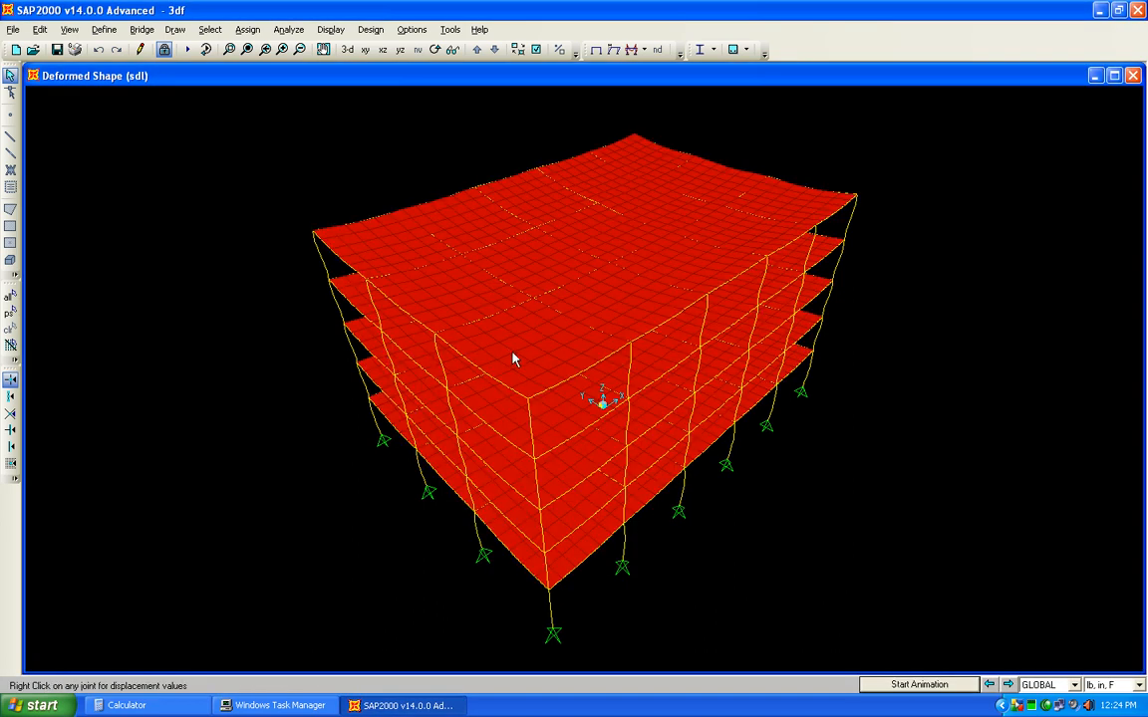
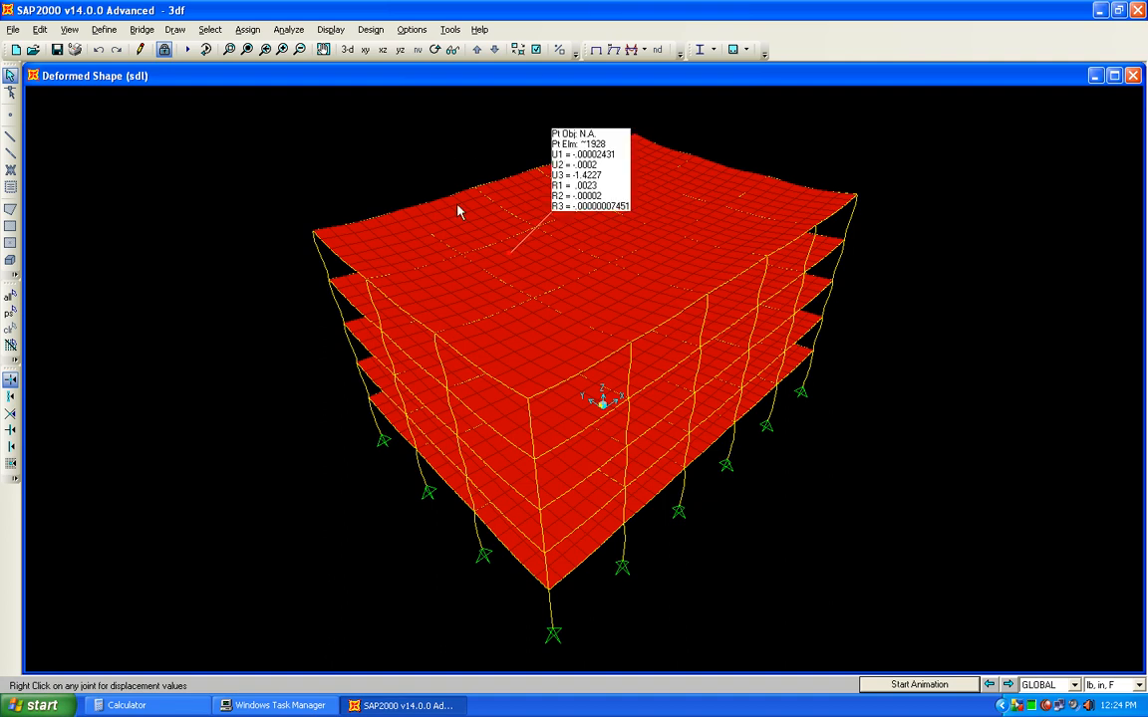
right_click(1046, 710)
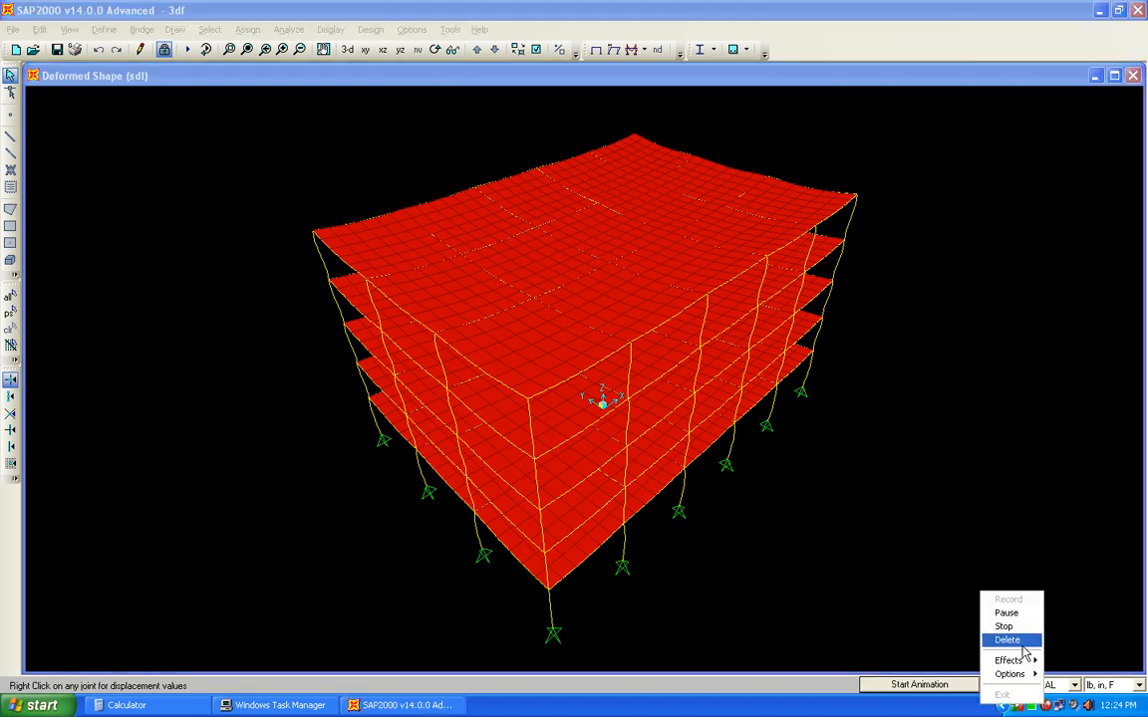
click(1006, 610)
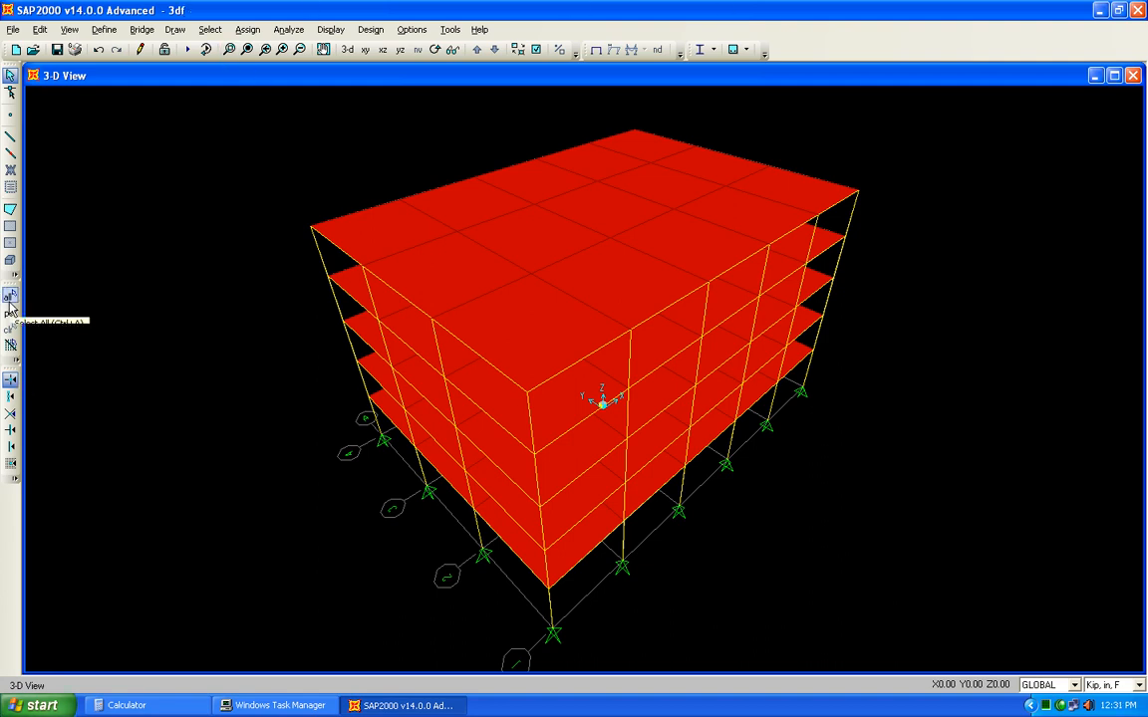
Step: Select all frames that use the c12x12 and c10x10 column sections
click(209, 29)
mouse_move(230, 48)
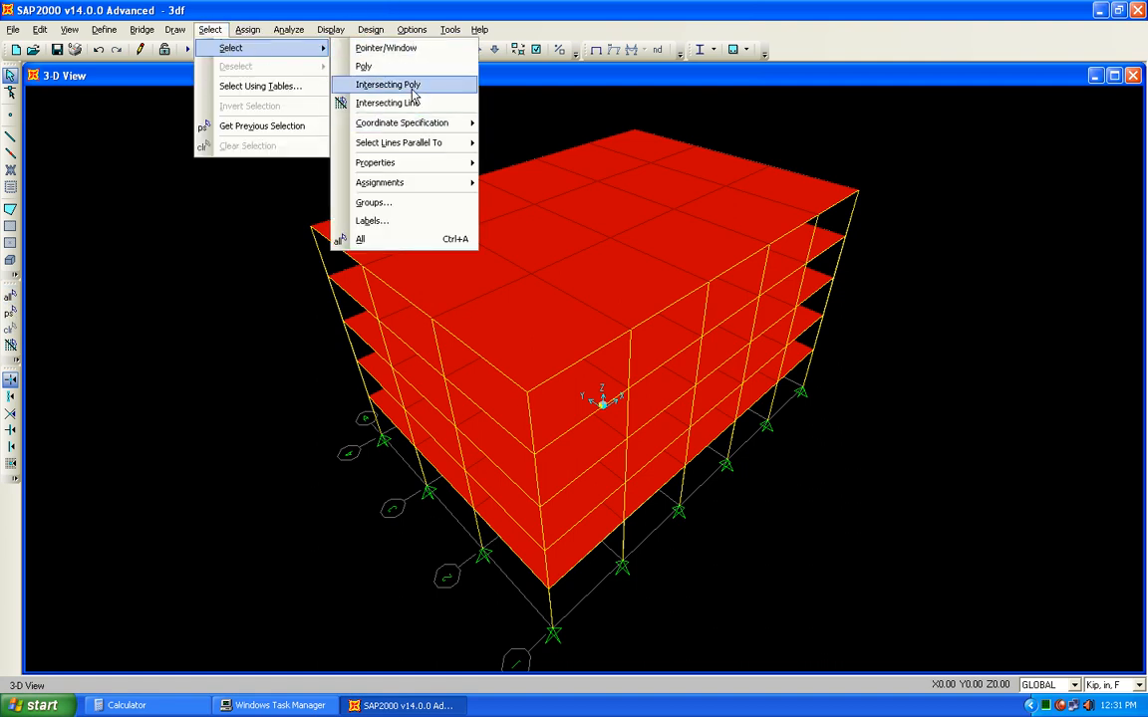
mouse_move(440, 163)
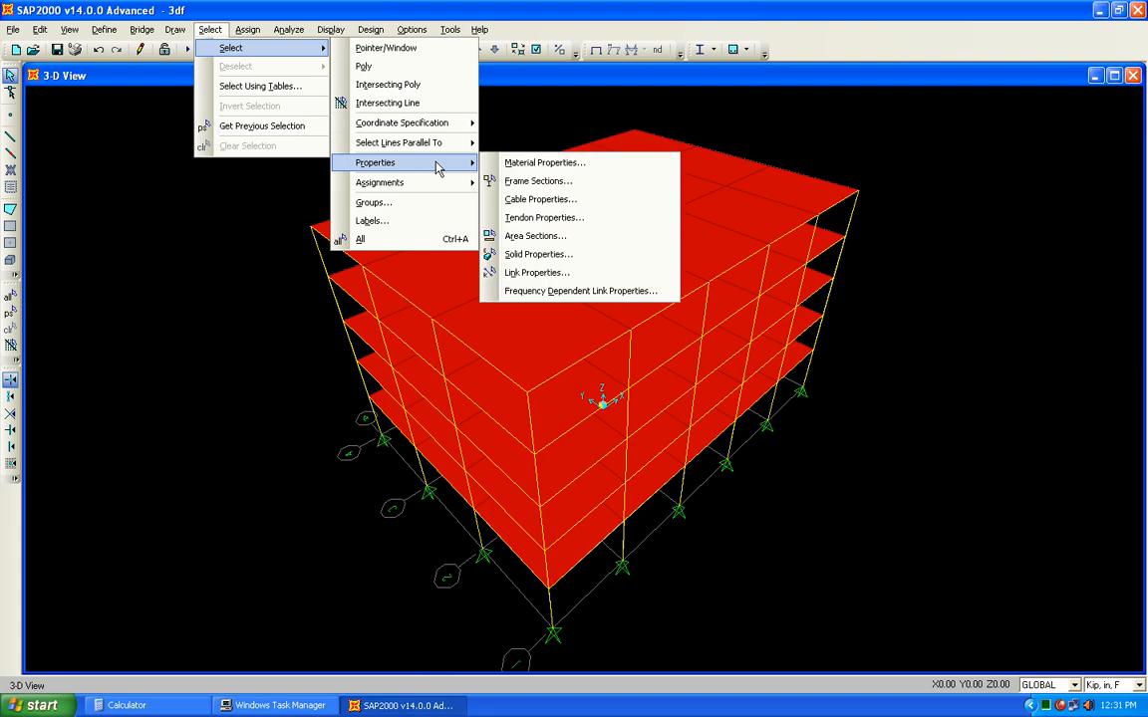
click(558, 182)
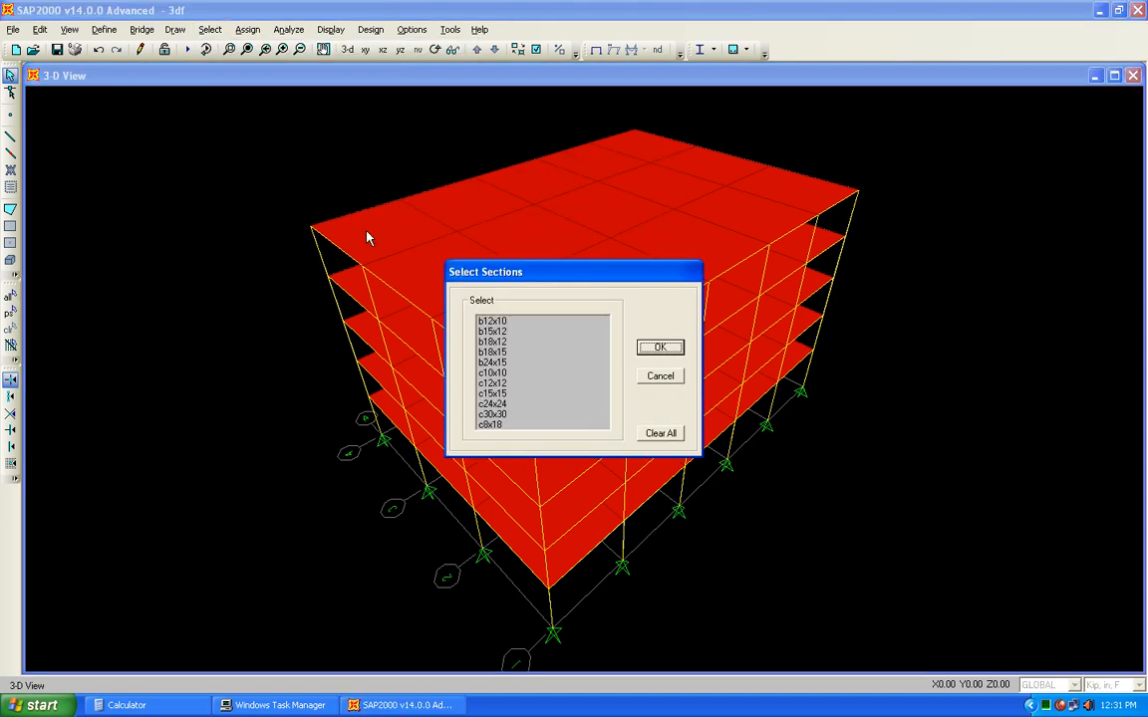
click(511, 383)
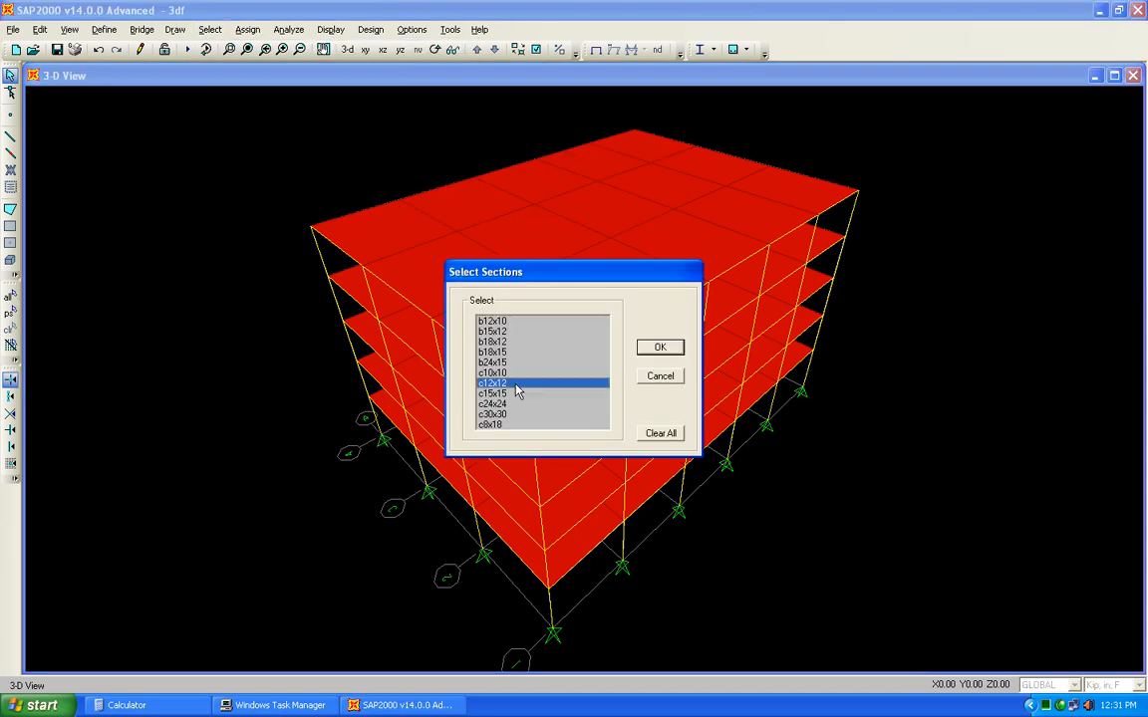
click(559, 372)
click(660, 351)
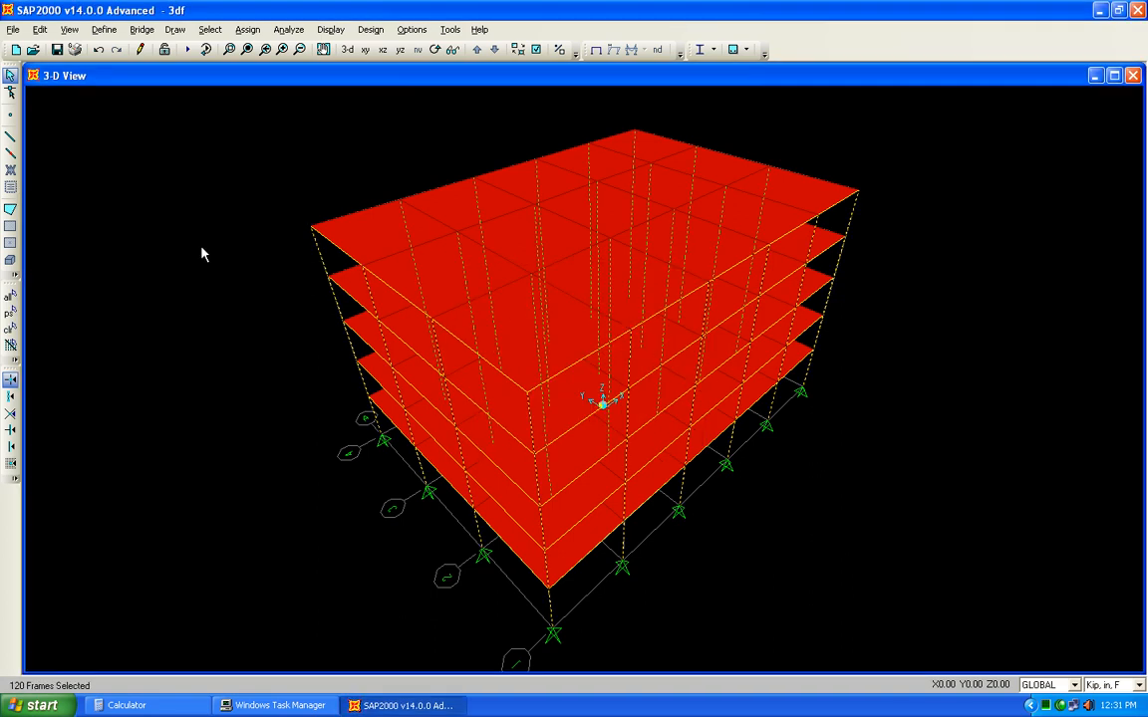
Step: Assign the c15x15 frame section to the selected columns
click(247, 30)
mouse_move(292, 70)
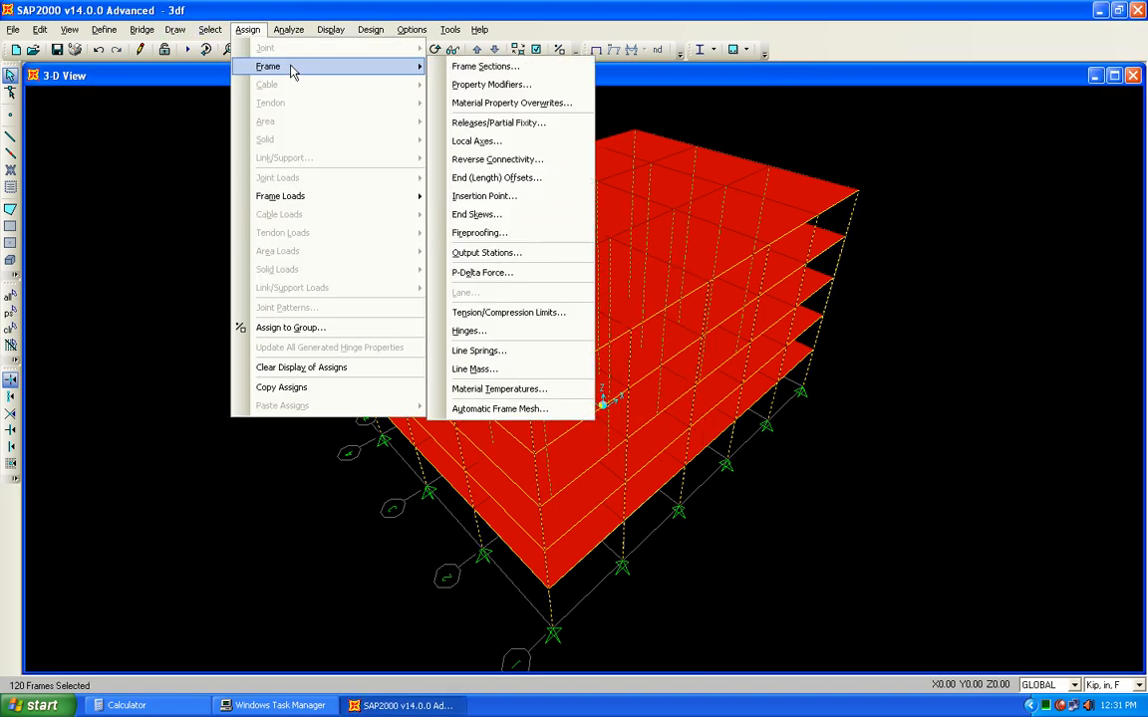
click(479, 65)
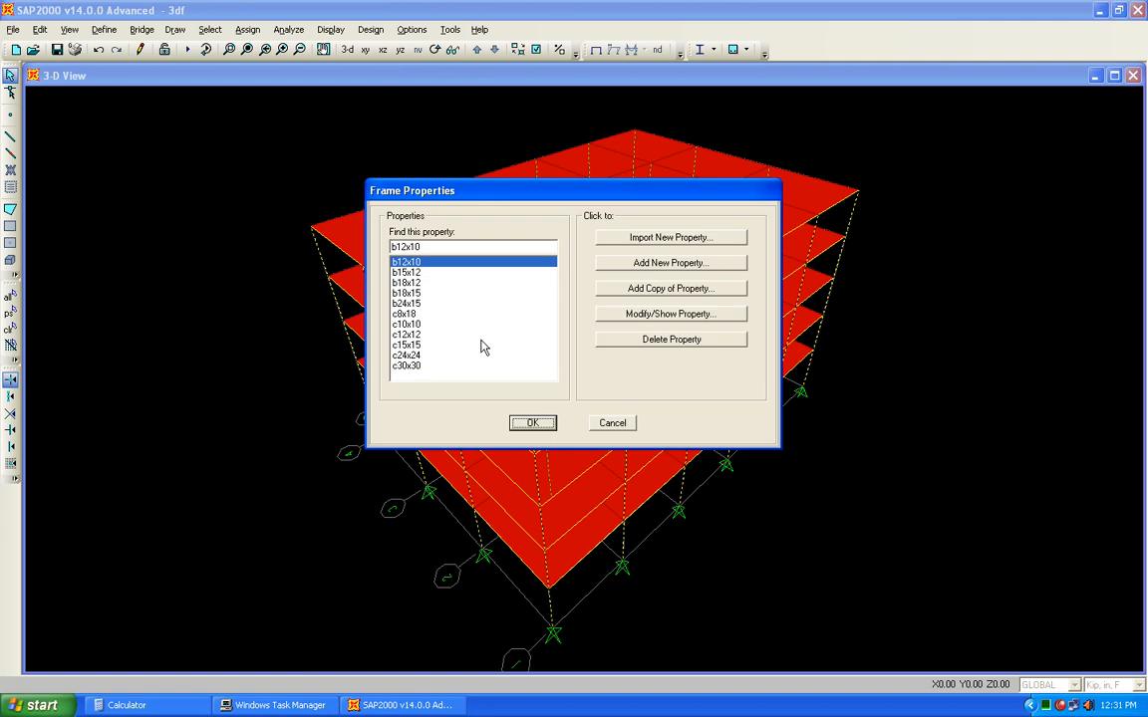
click(424, 345)
click(532, 423)
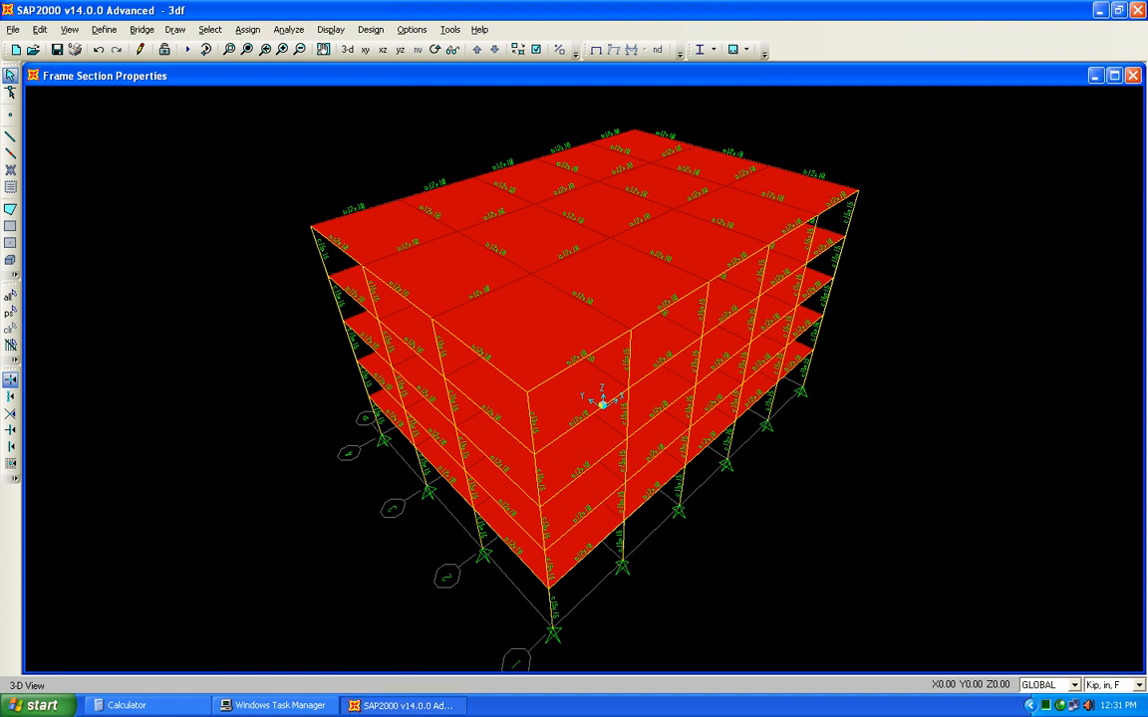
Step: Assign the slab12 area section to all slabs in the model after reviewing its shell section data
click(12, 296)
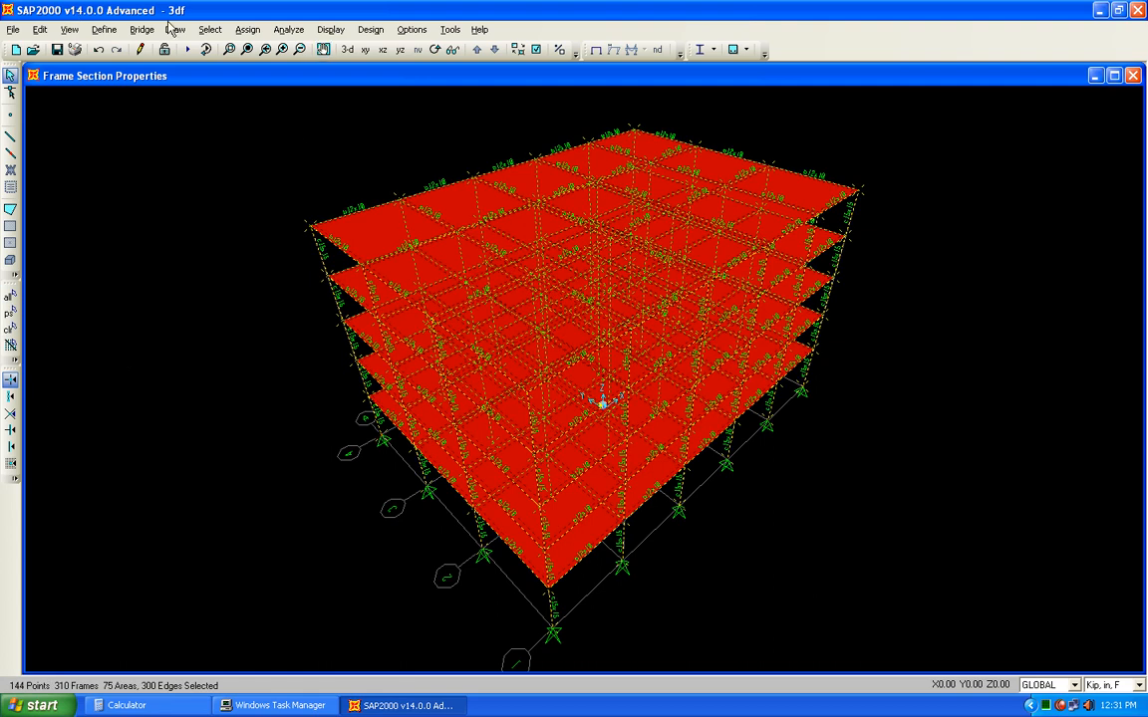
click(247, 29)
mouse_move(389, 121)
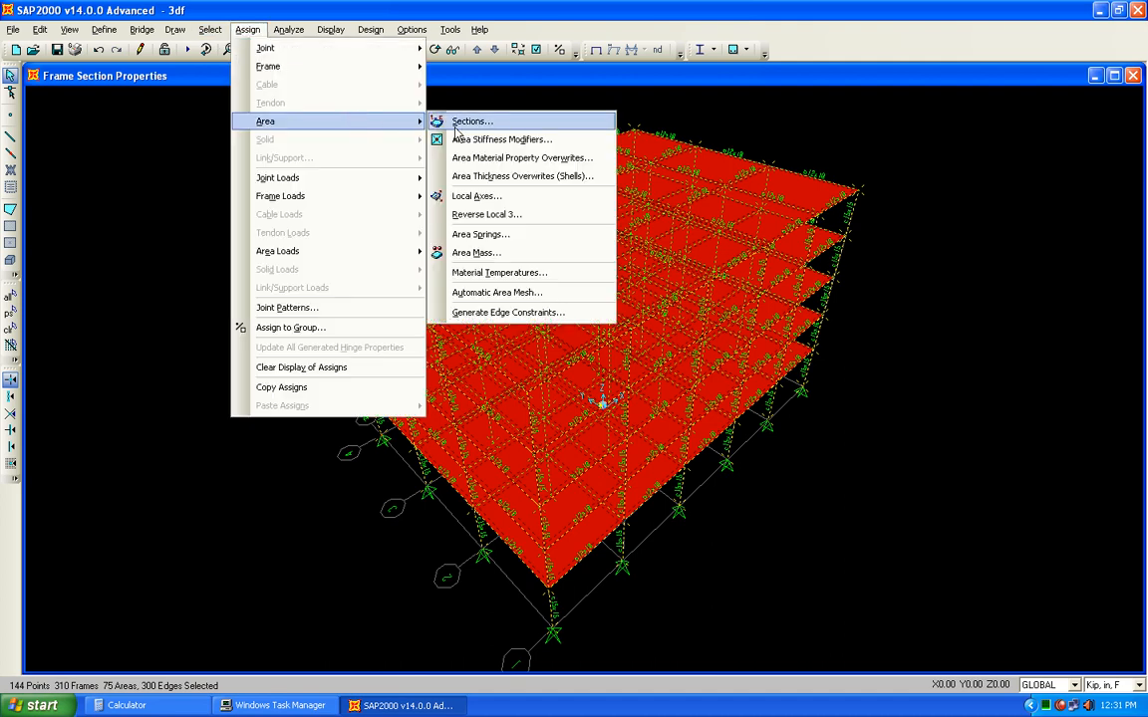
click(469, 121)
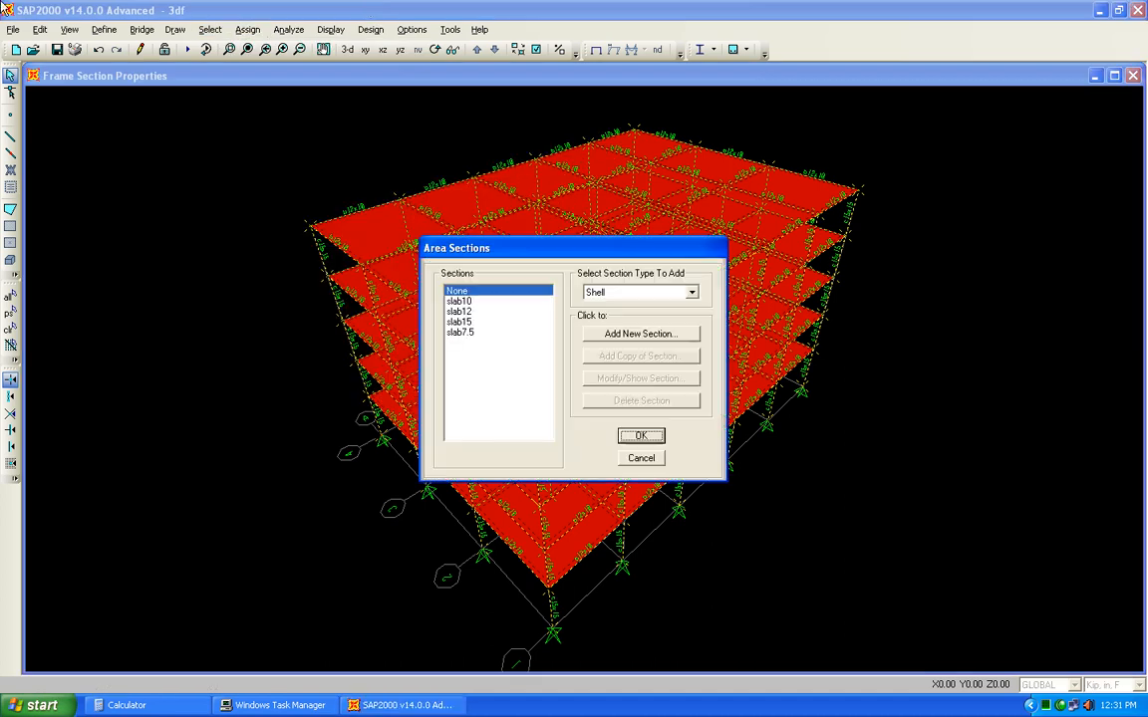
click(469, 301)
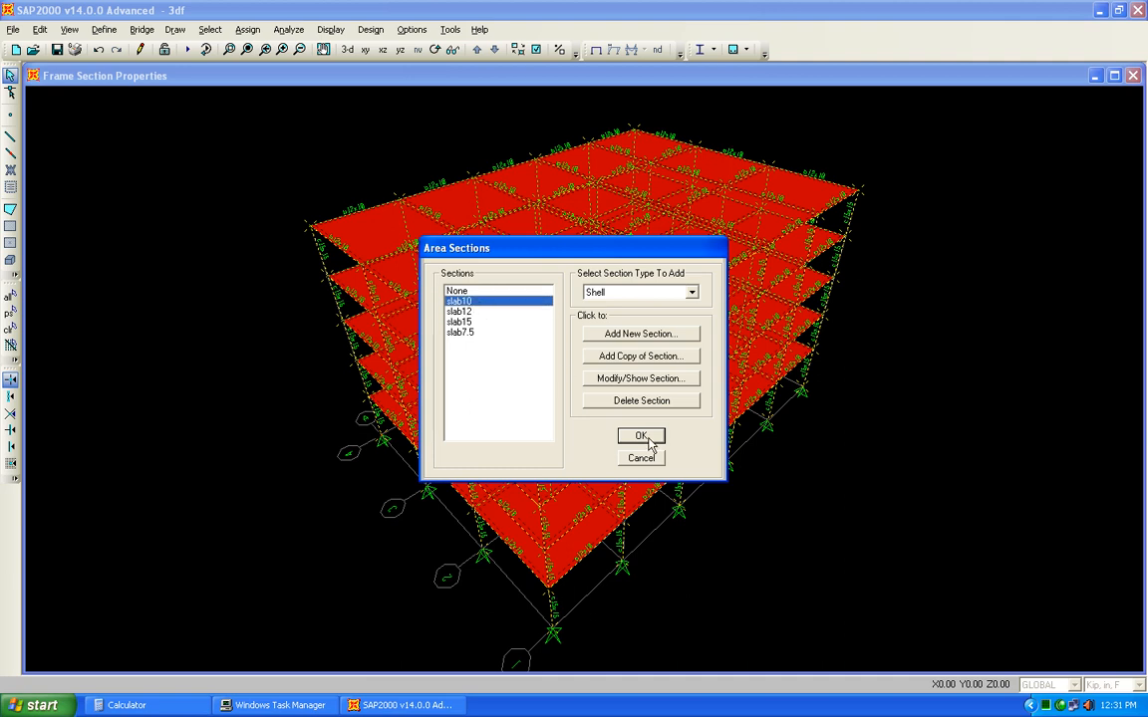
click(461, 312)
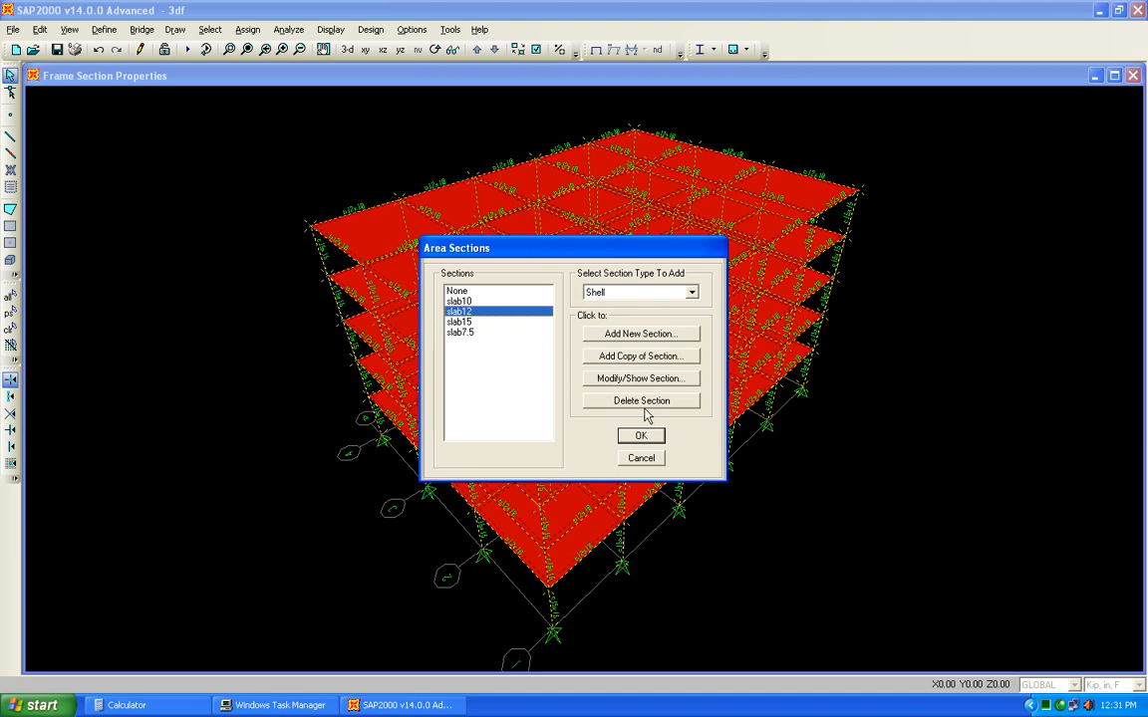
click(622, 378)
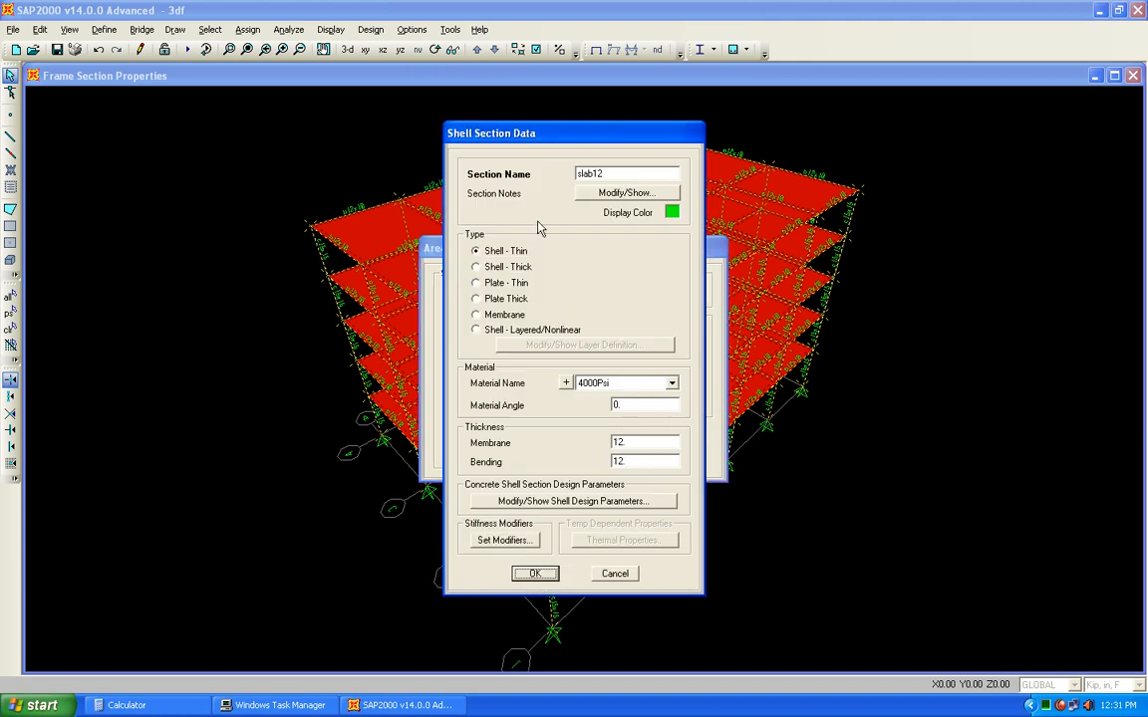
click(538, 573)
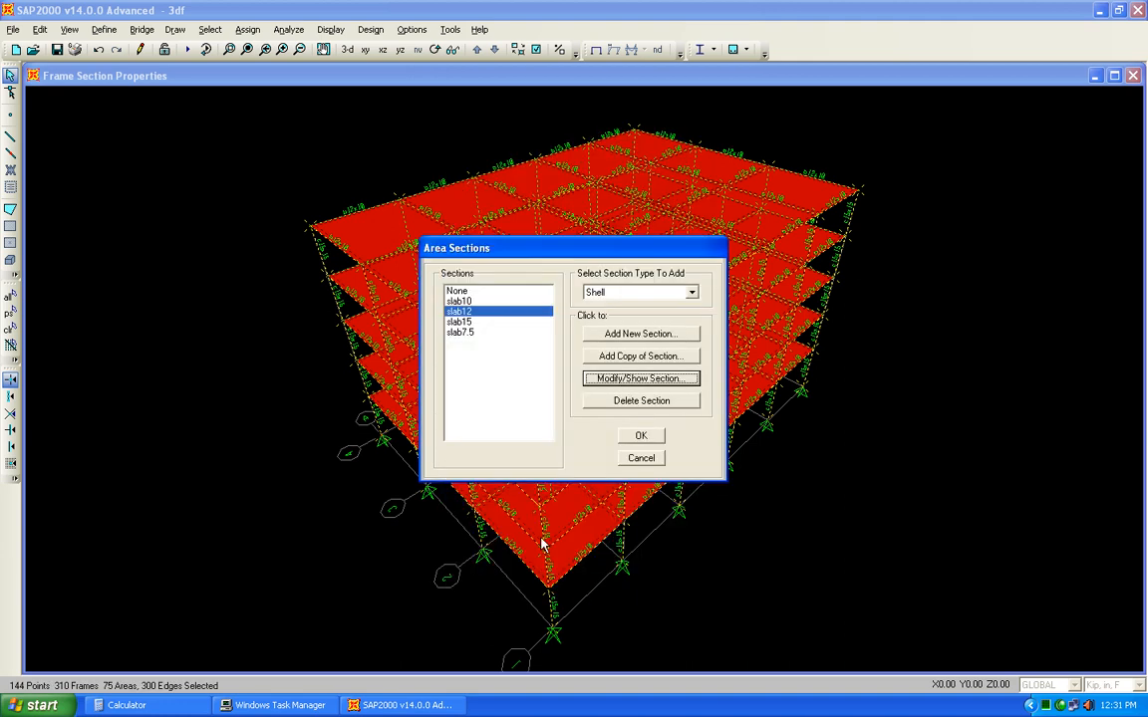
click(640, 435)
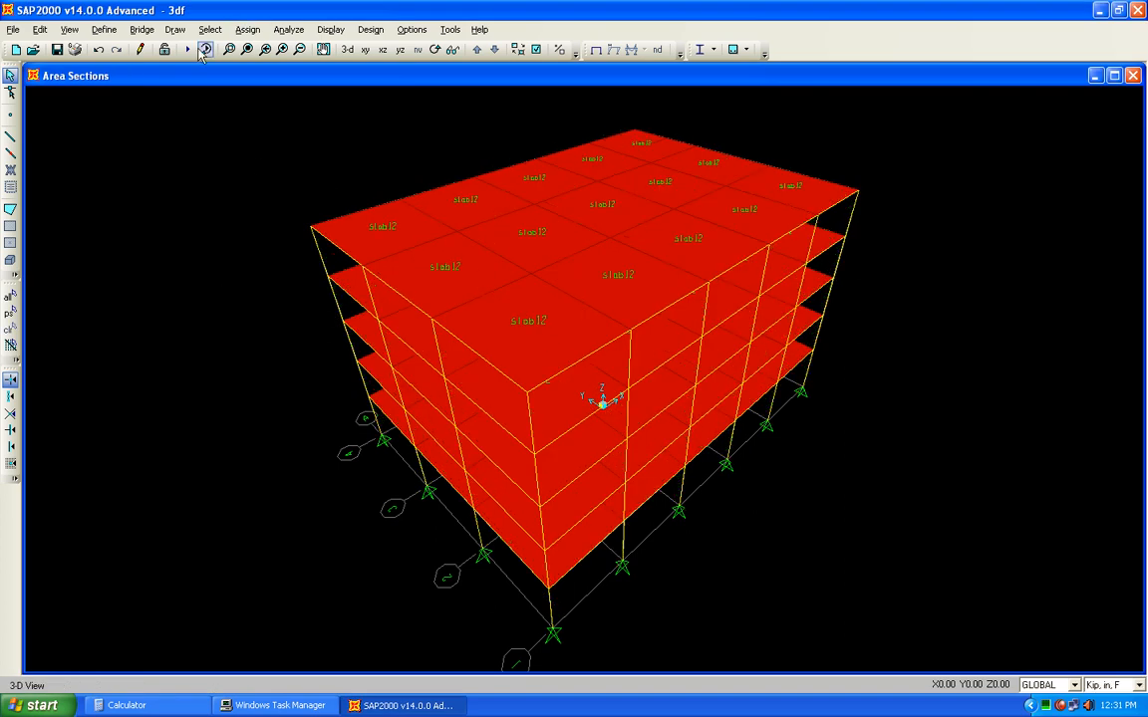
Step: Run the analysis for the DEAD and LIVE cases with the revised sections and dismiss the analysis report
click(186, 49)
click(744, 445)
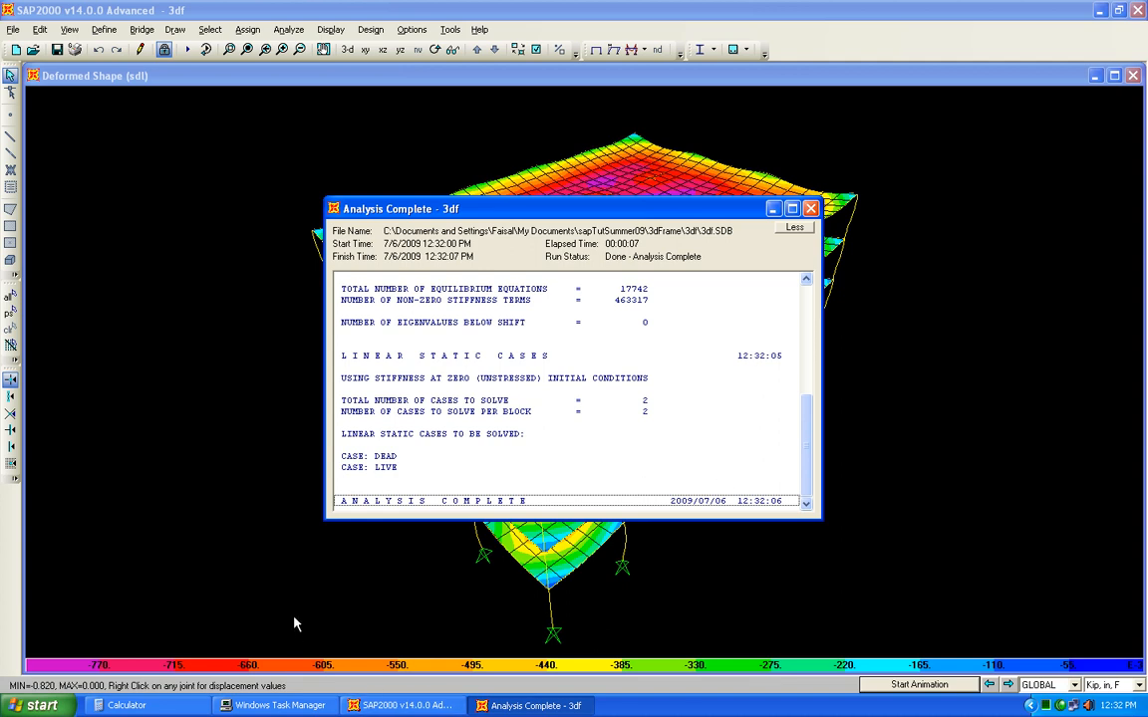
click(810, 208)
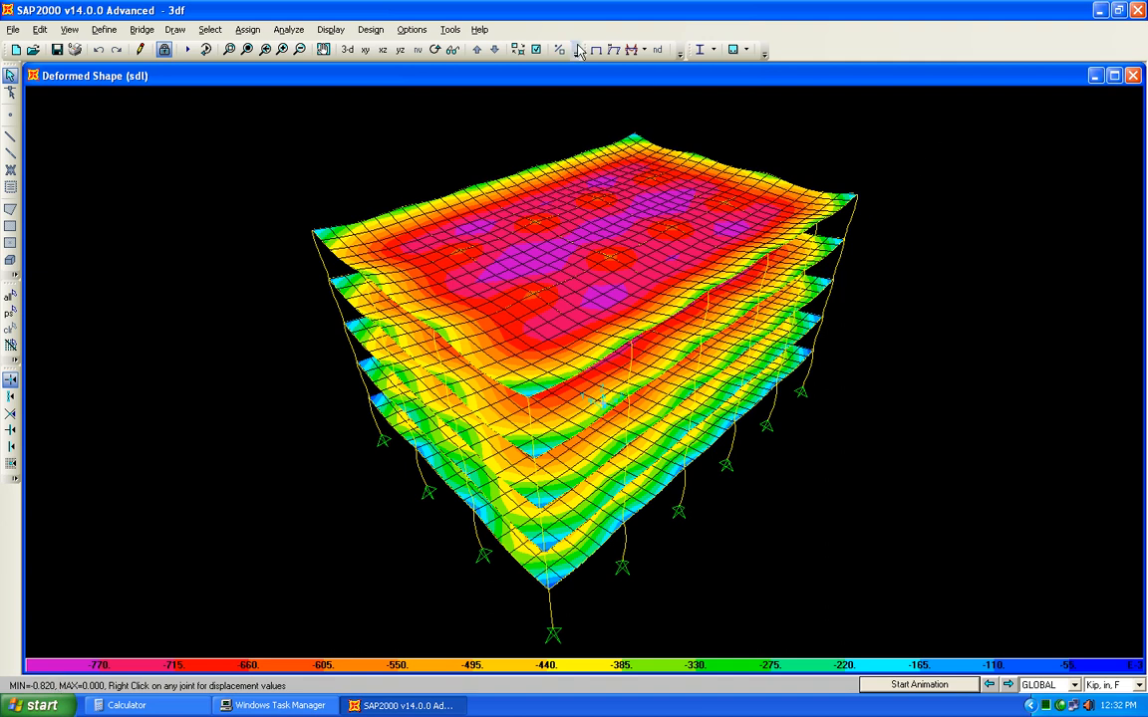
Step: Display the frames' Shear 2-2 diagram for combination UDCON2 with values shown on the diagram
click(644, 49)
click(663, 73)
click(649, 50)
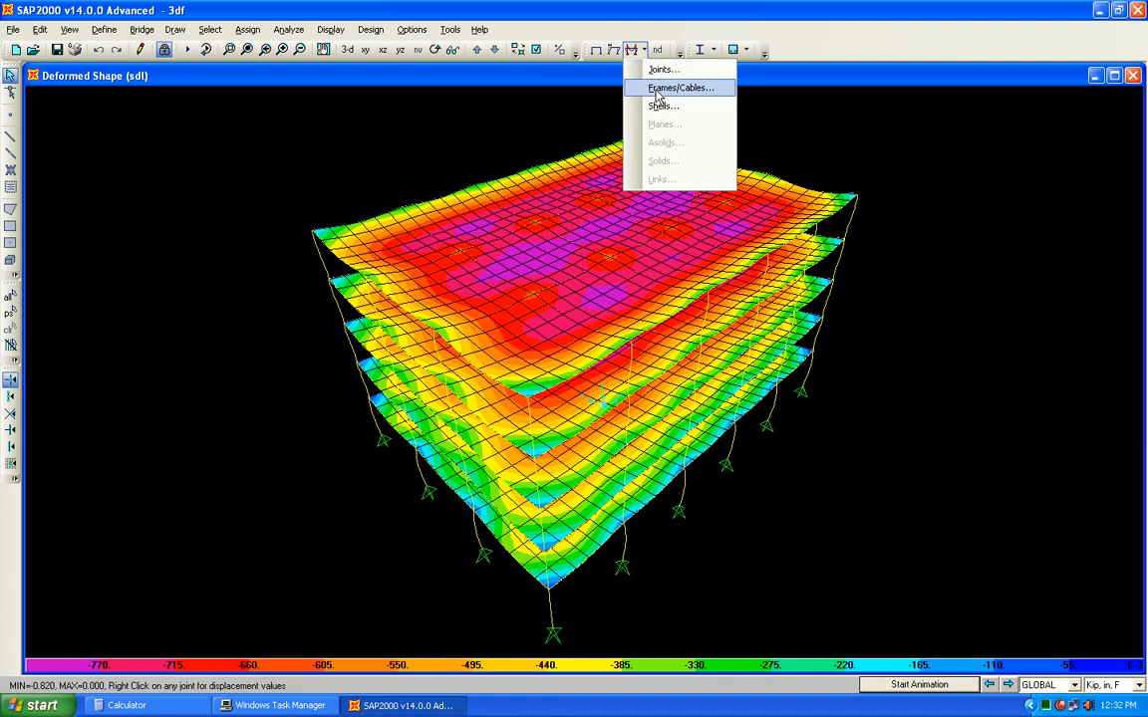
click(658, 90)
click(509, 376)
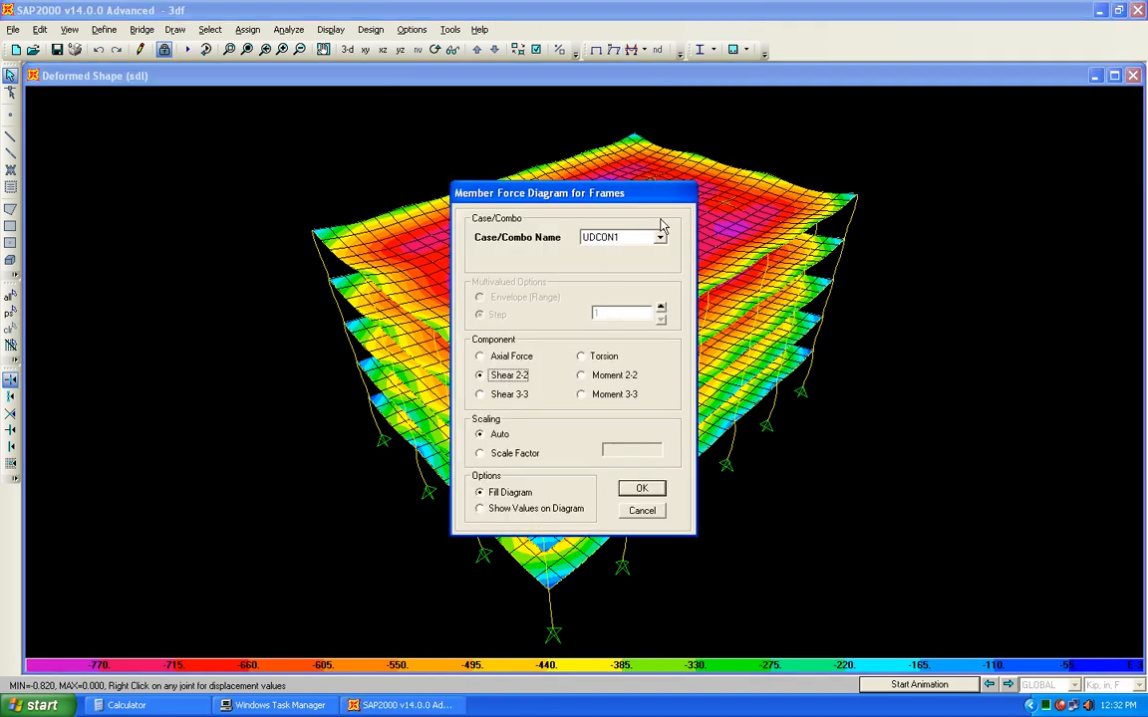
click(660, 237)
click(613, 284)
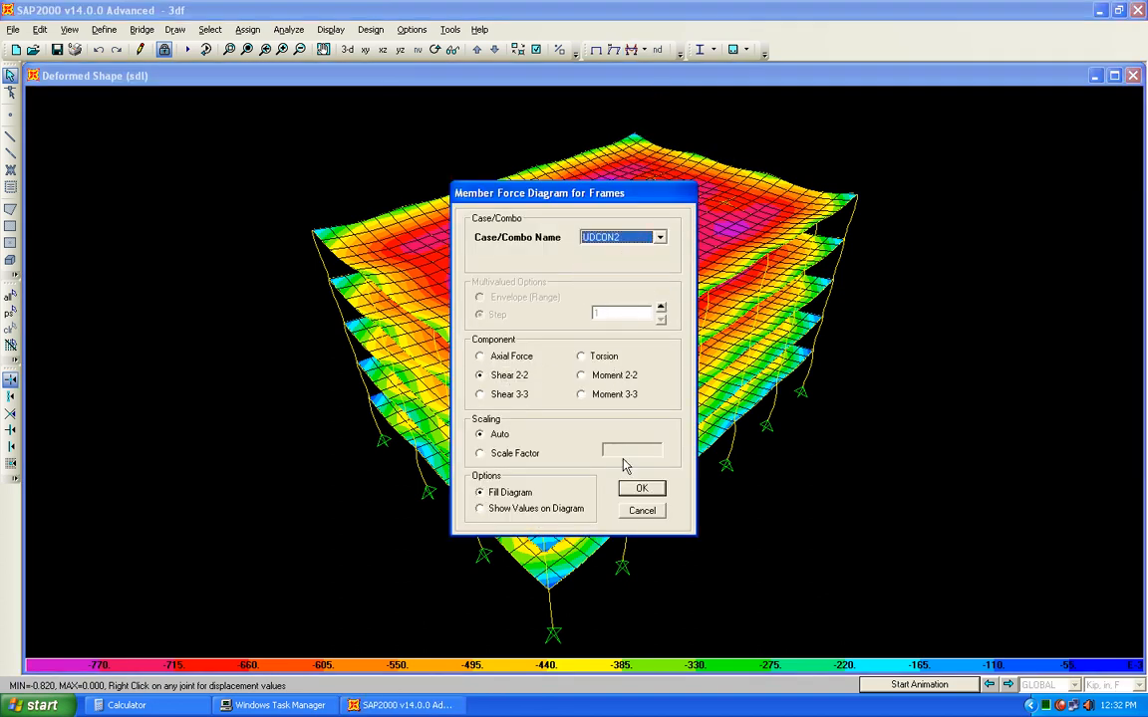
click(544, 509)
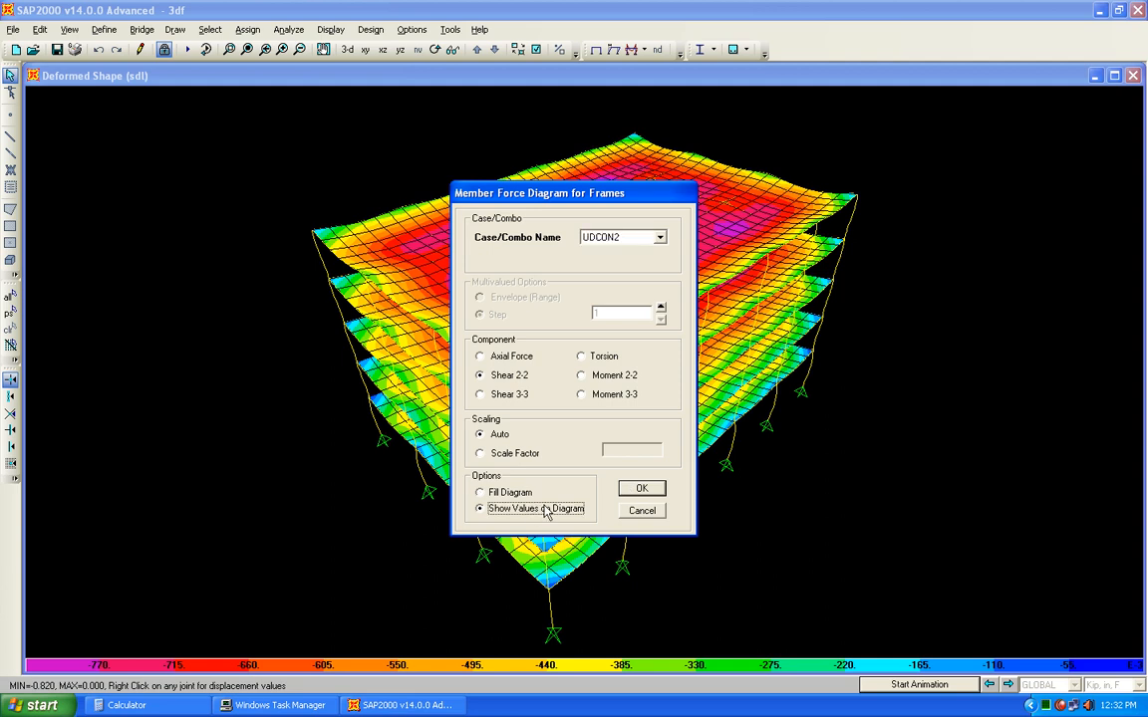
click(646, 491)
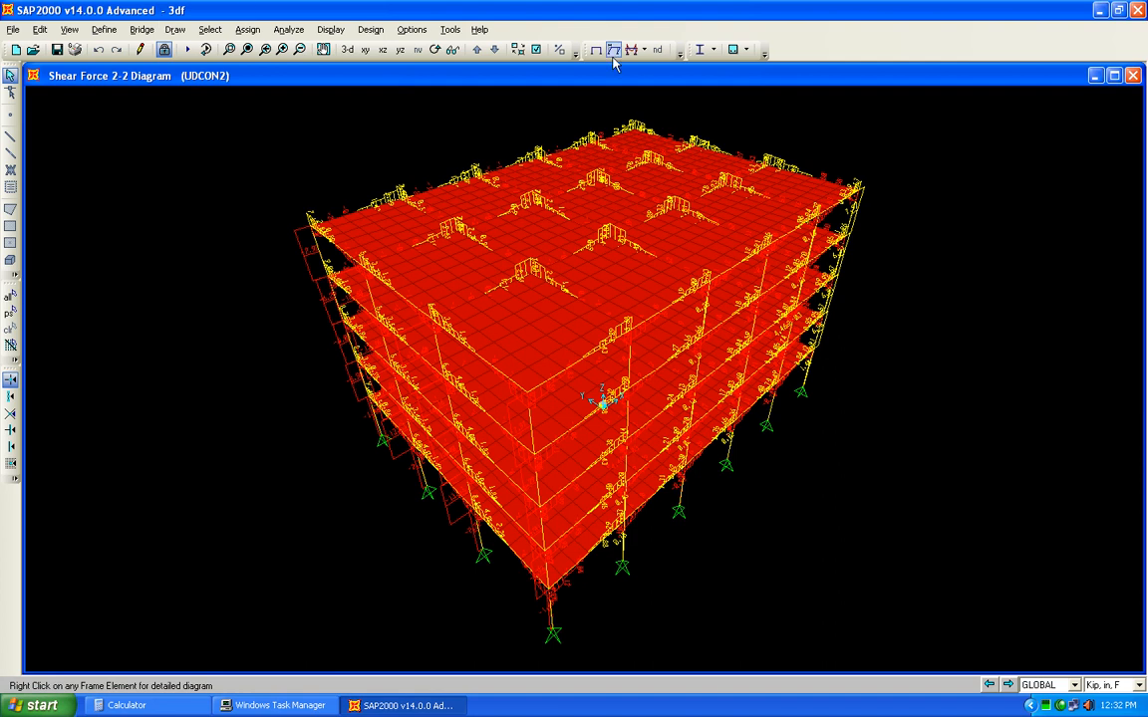
Step: Examine the Shear 2-2 values on successive XZ frame elevations and on the YZ frame elevations
click(382, 53)
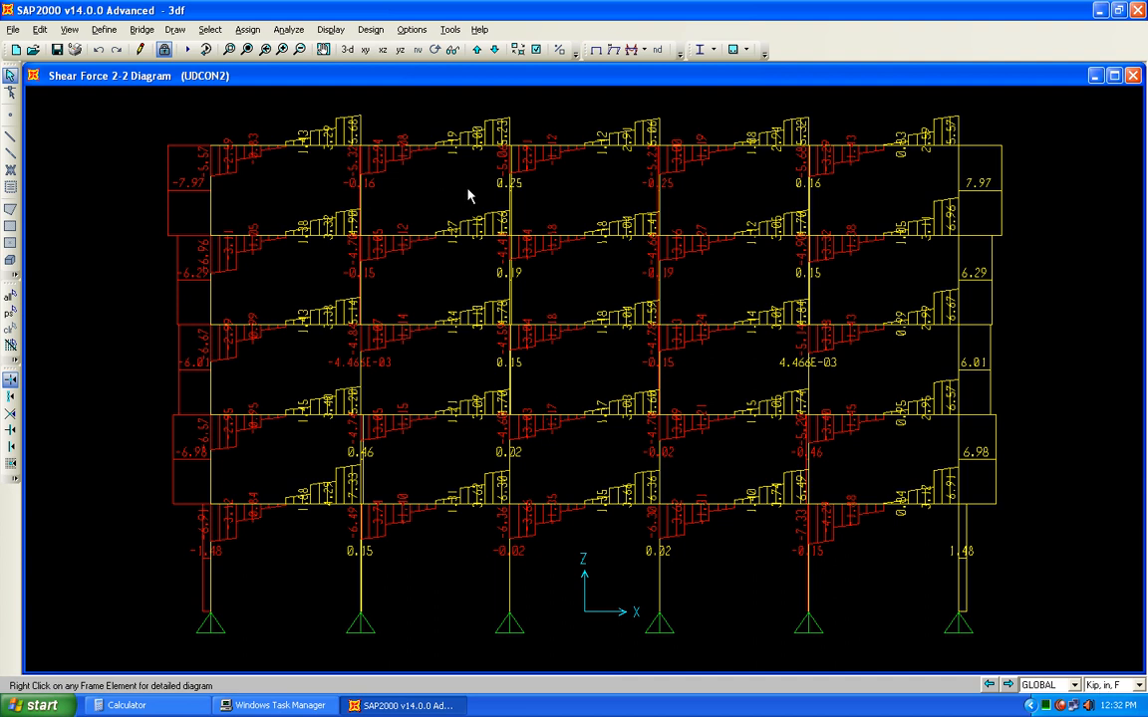
click(477, 50)
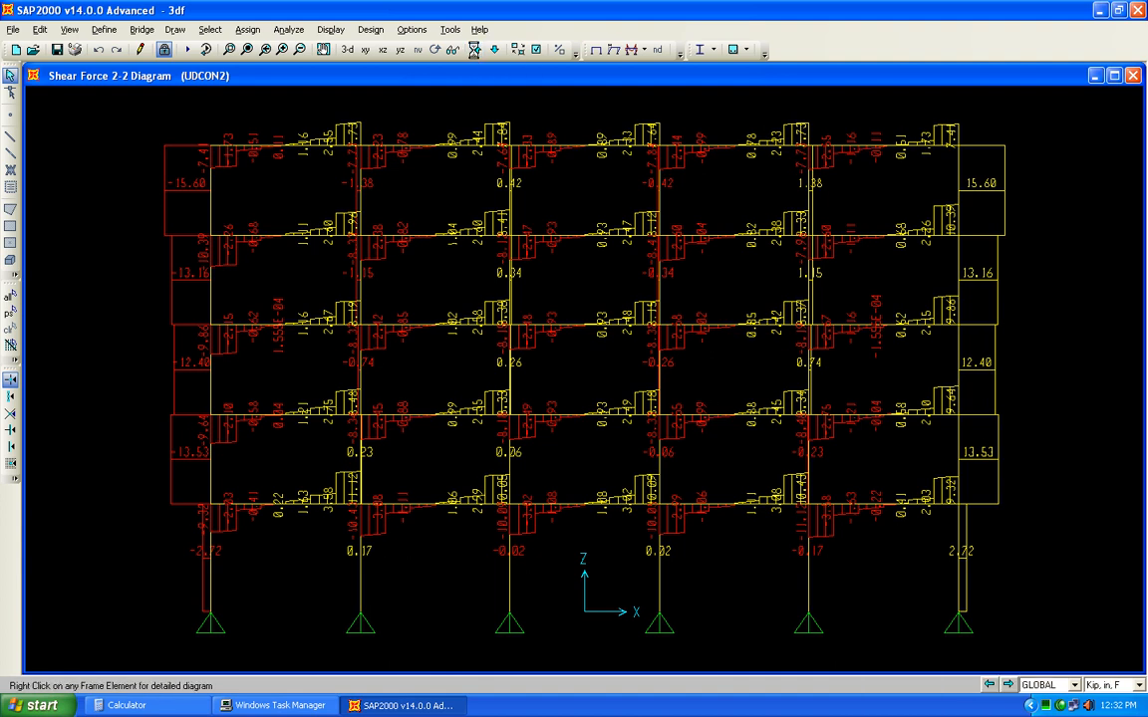
click(477, 50)
click(476, 51)
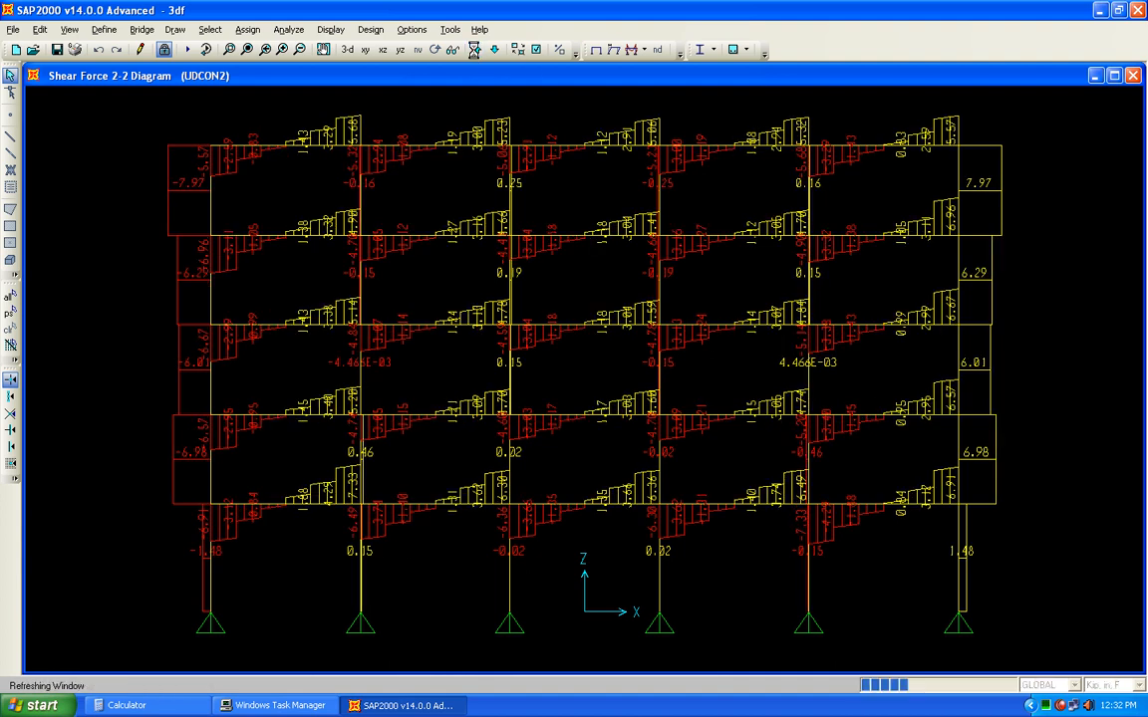
click(398, 54)
click(476, 51)
click(476, 51)
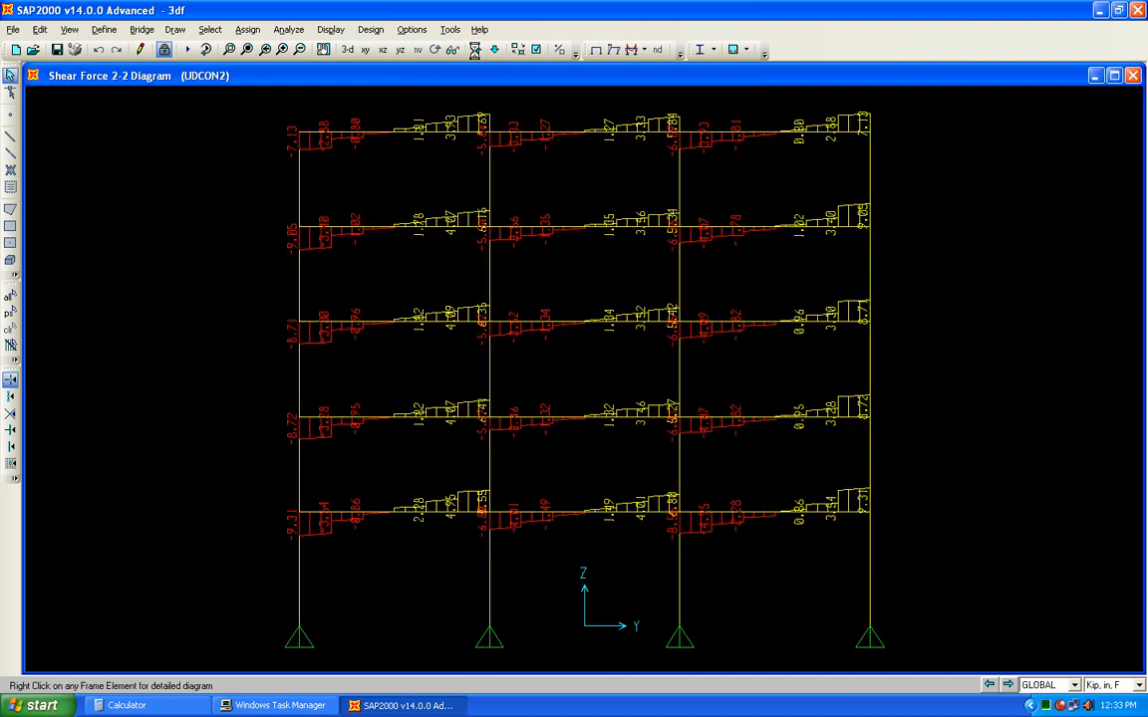
Step: Display the frames' Moment 3-3 diagram for UDCON2 and examine it on successive YZ elevations
click(630, 50)
click(606, 395)
click(652, 488)
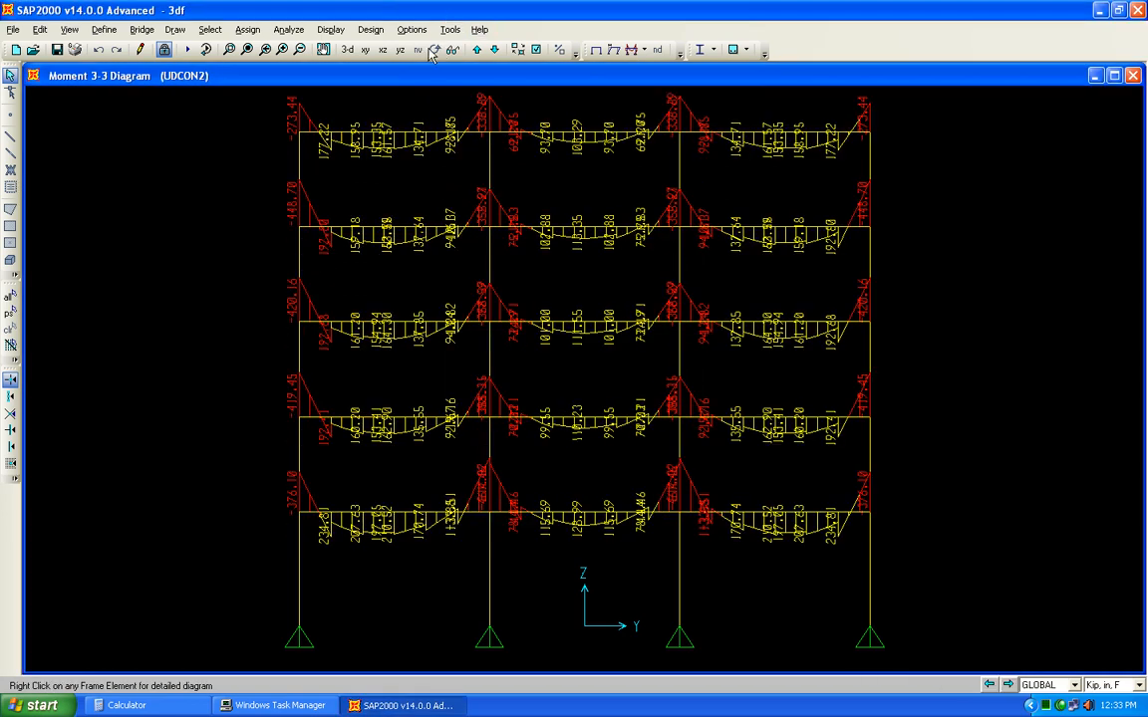
click(477, 50)
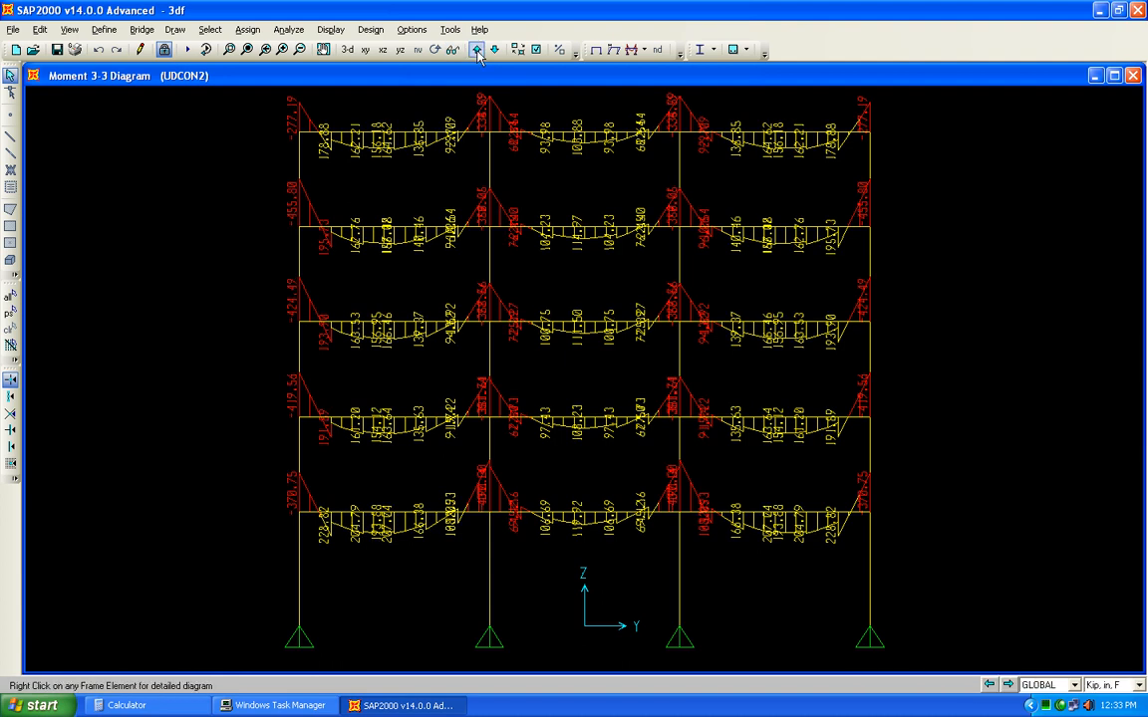
Step: Return to the 3D view and display the slabs' resultant M11 moment contours for UDCON2
click(345, 49)
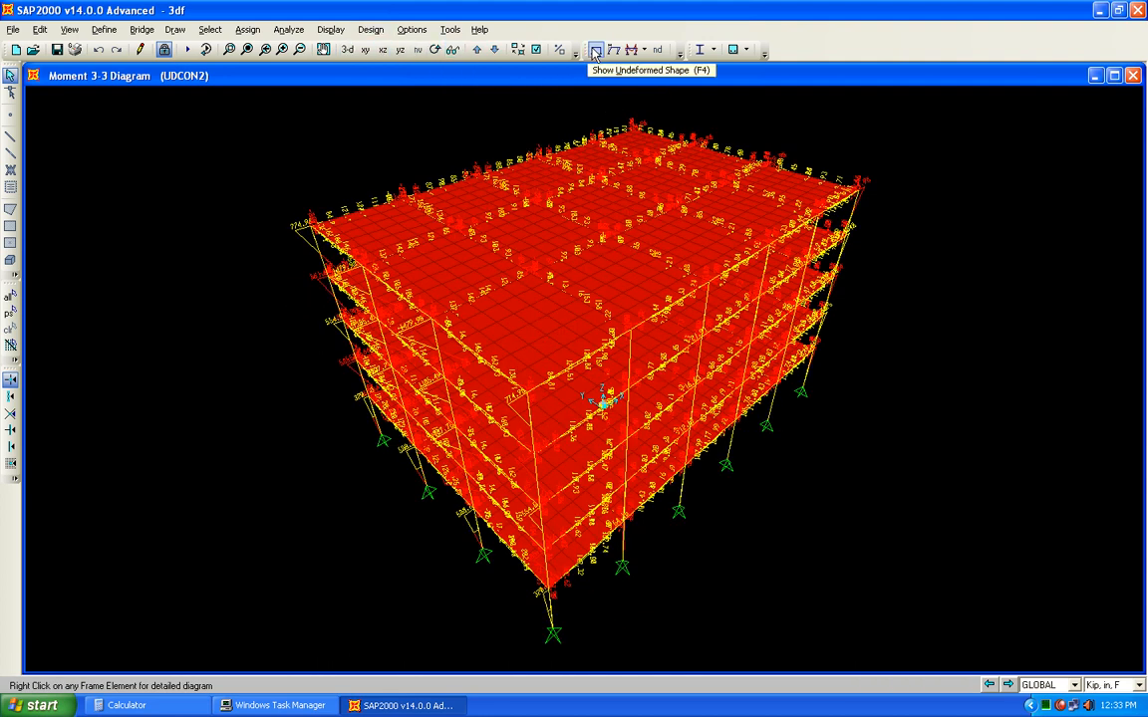
click(631, 49)
click(658, 104)
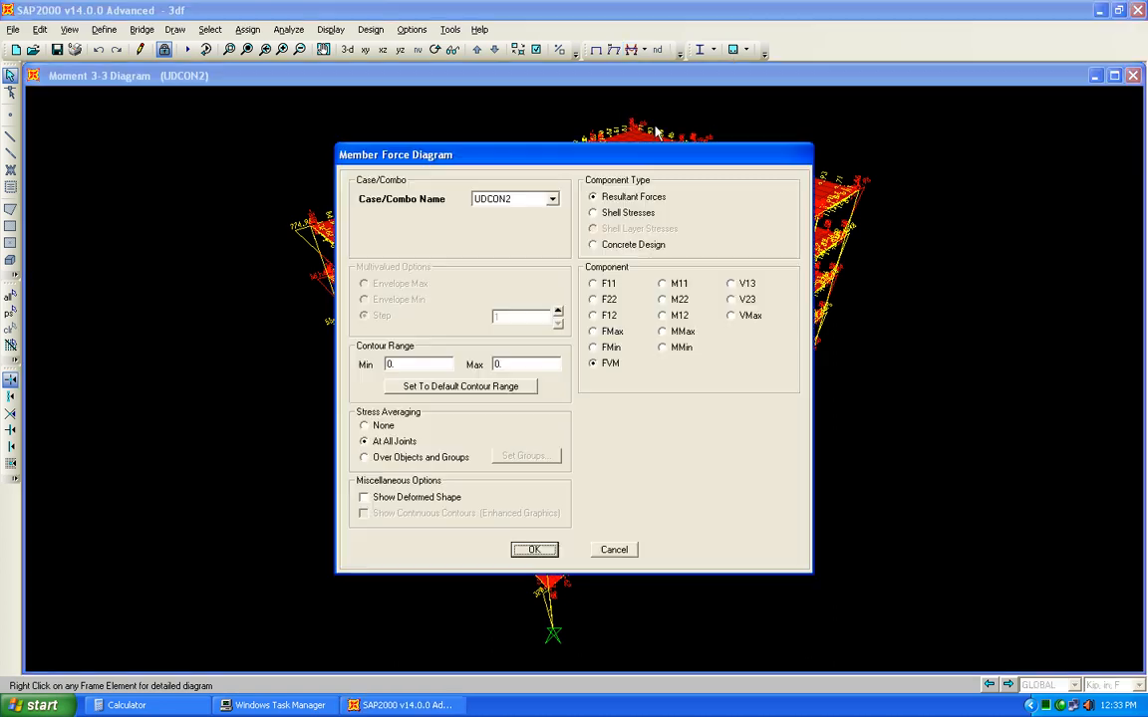
click(670, 284)
click(535, 551)
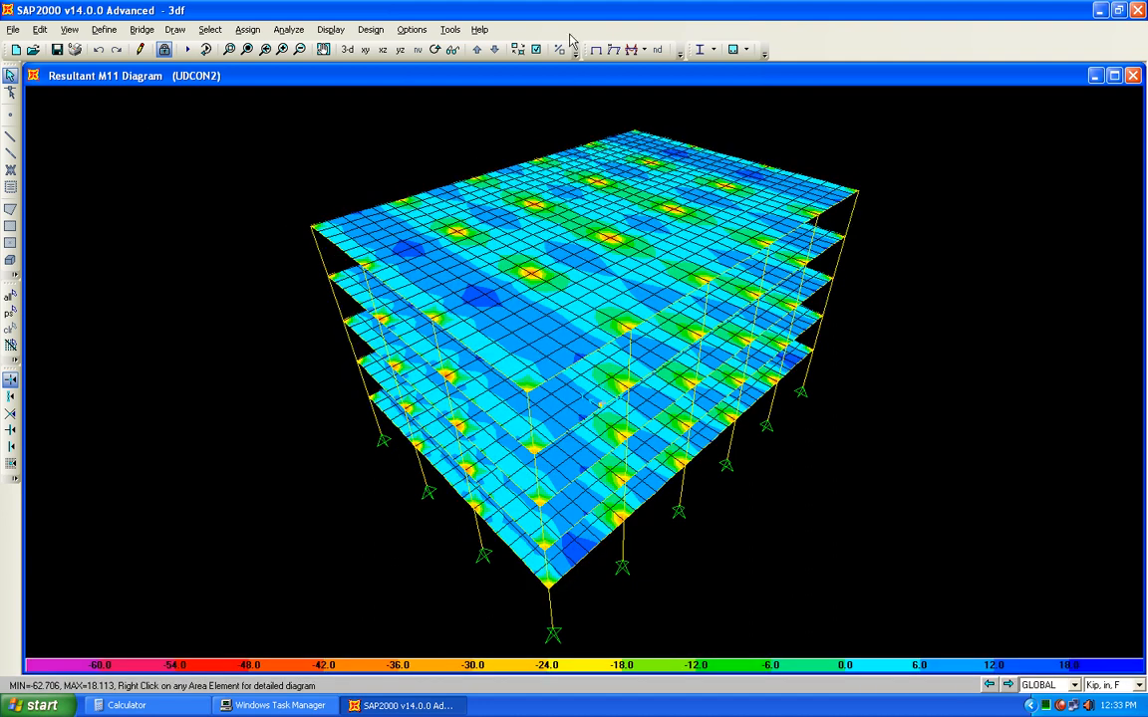
Step: Show the area local axes to examine the roof slab's axis directions on the M11 contours, and hide them again
click(535, 49)
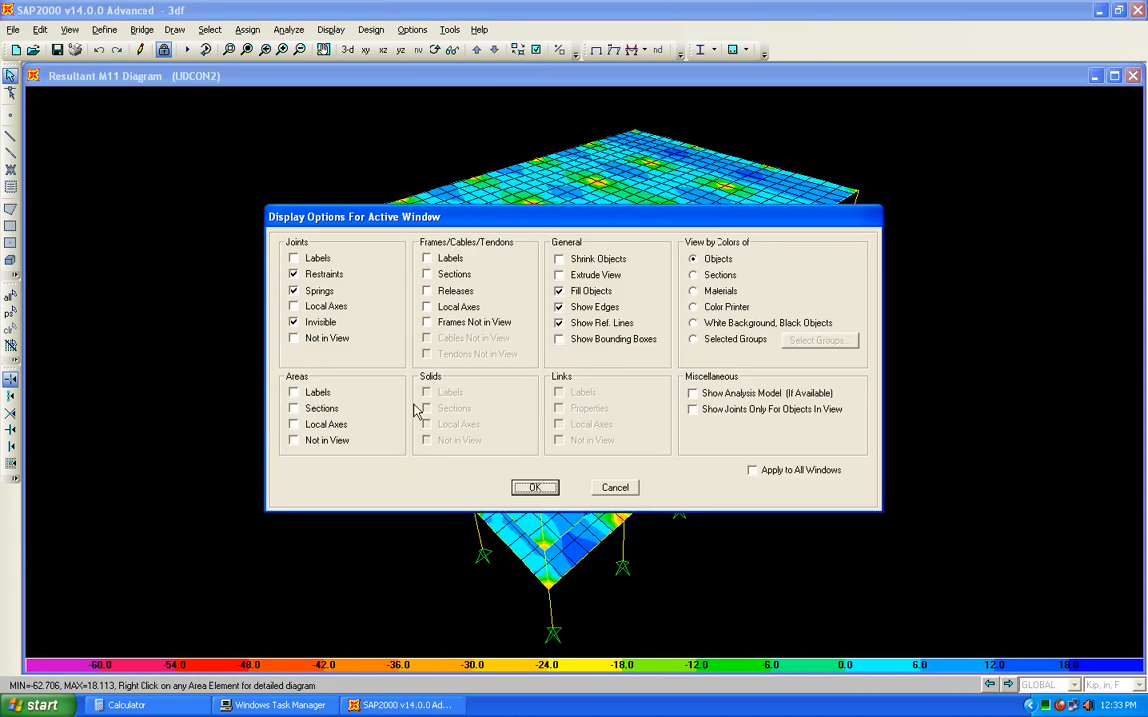
click(320, 429)
click(535, 487)
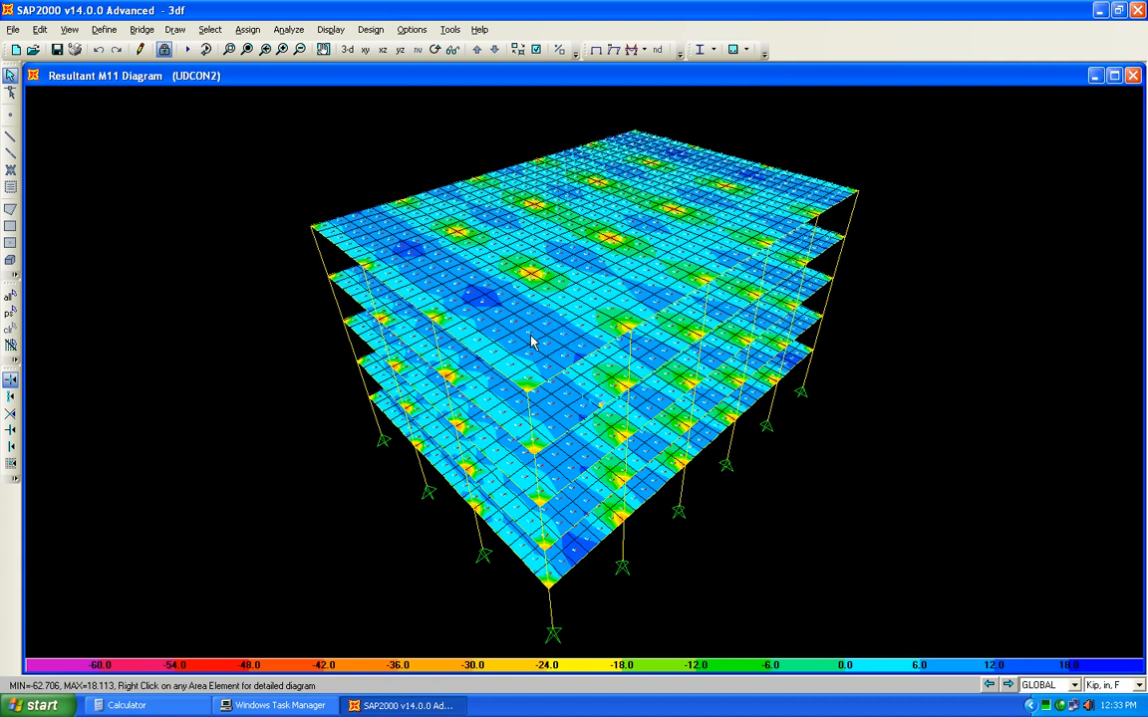
mouse_move(517, 355)
mouse_move(477, 354)
mouse_move(575, 310)
mouse_move(562, 359)
click(536, 49)
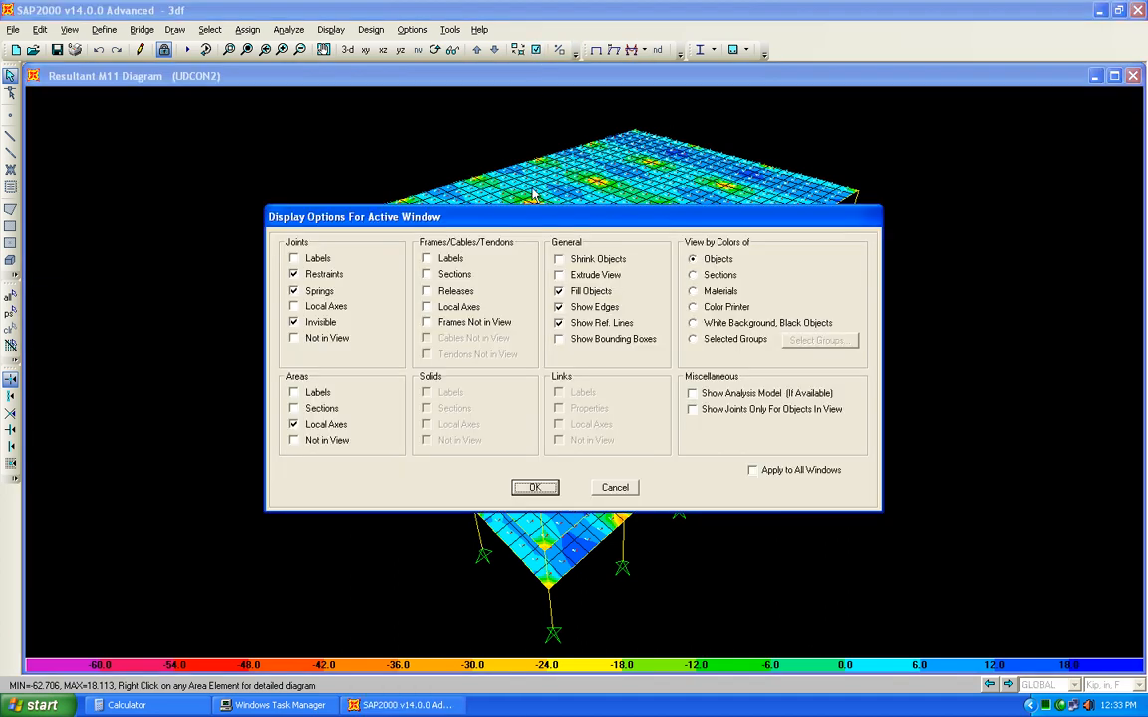
click(533, 487)
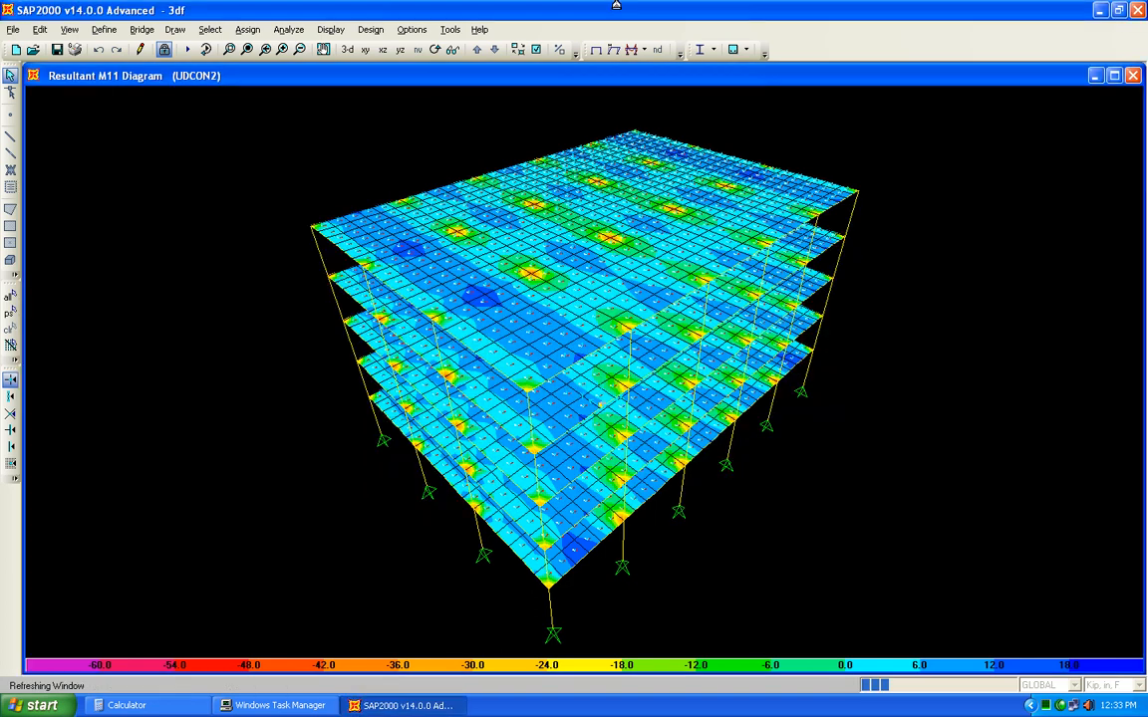
Step: Display the slabs' resultant M22 moment contours for combination UDCON2
click(633, 51)
click(678, 301)
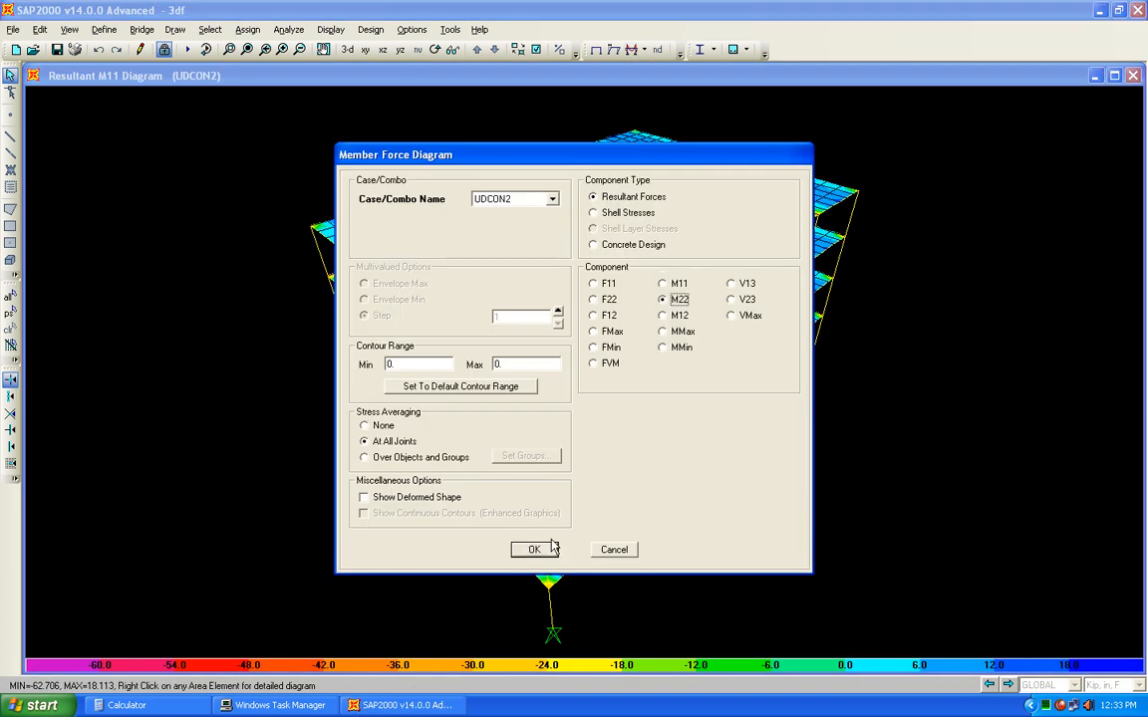
click(548, 550)
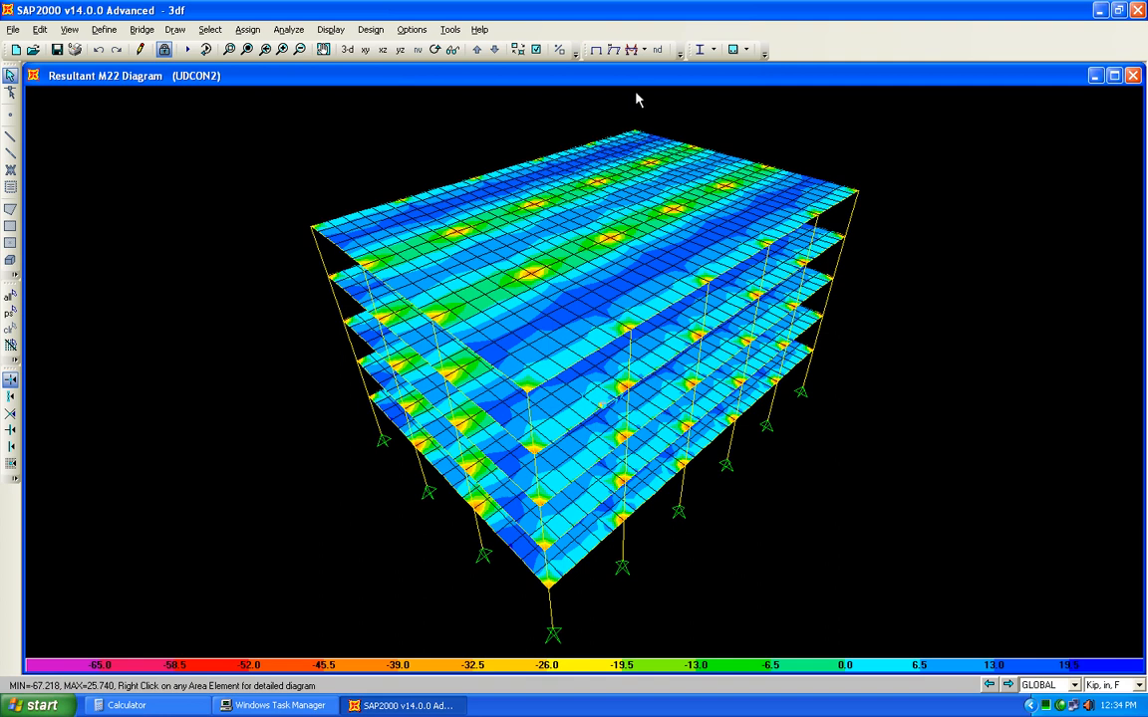
Step: Display the slabs' concrete design ASt1 reinforcement intensity contours on the visible face for UDCON2
click(561, 49)
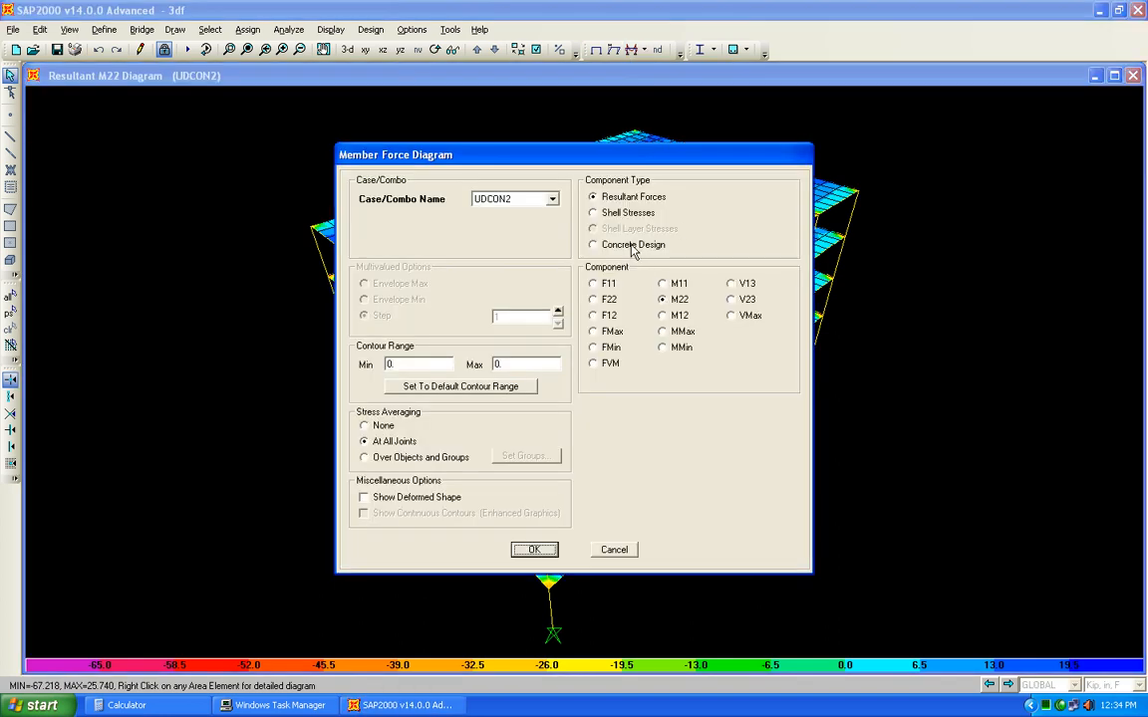
click(595, 245)
click(664, 395)
click(538, 554)
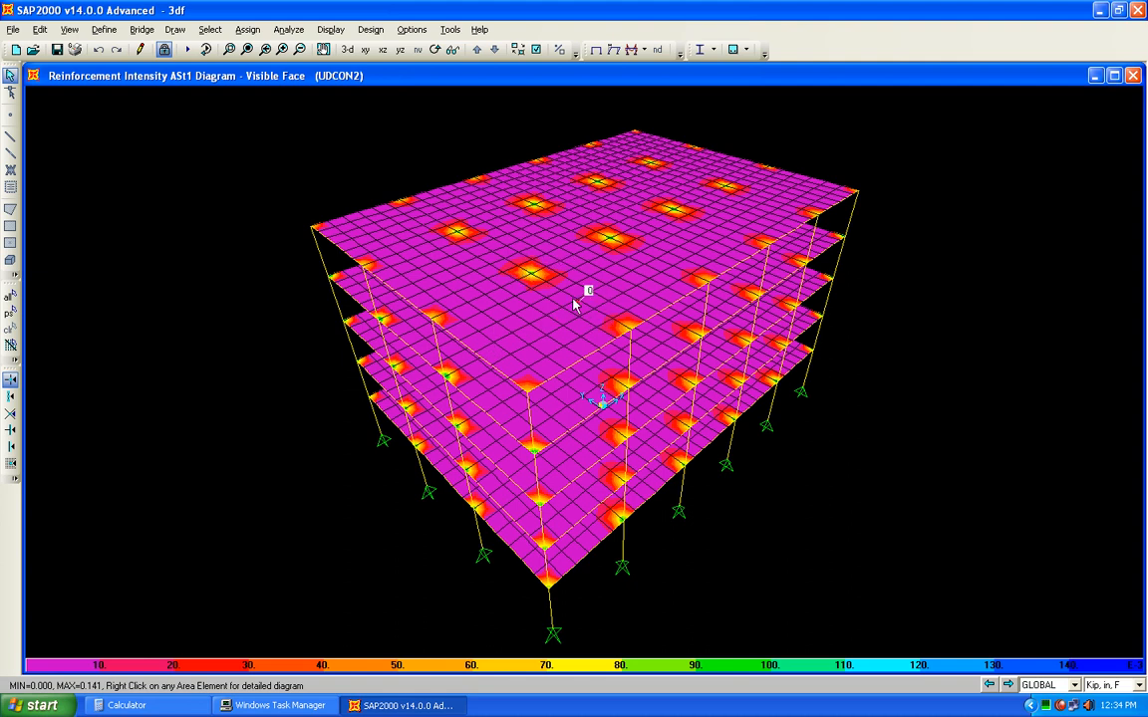
Step: Inspect the ASt1 reinforcement intensity up close within the front corner panel of the roof slab
click(545, 347)
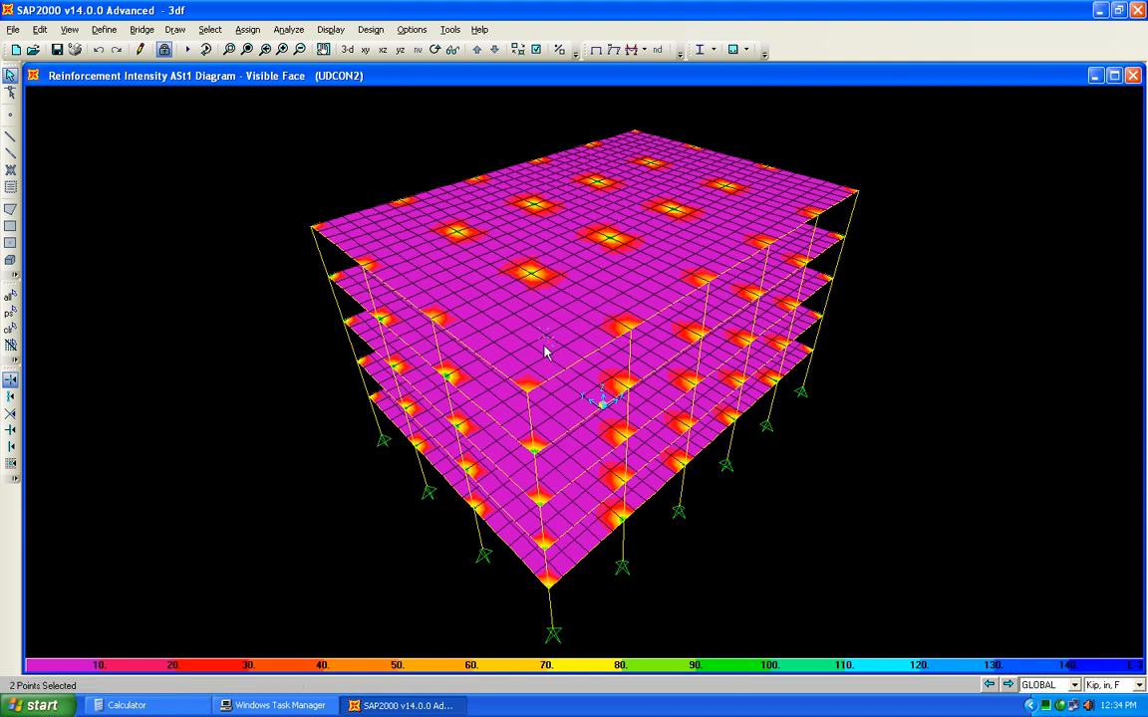
click(230, 49)
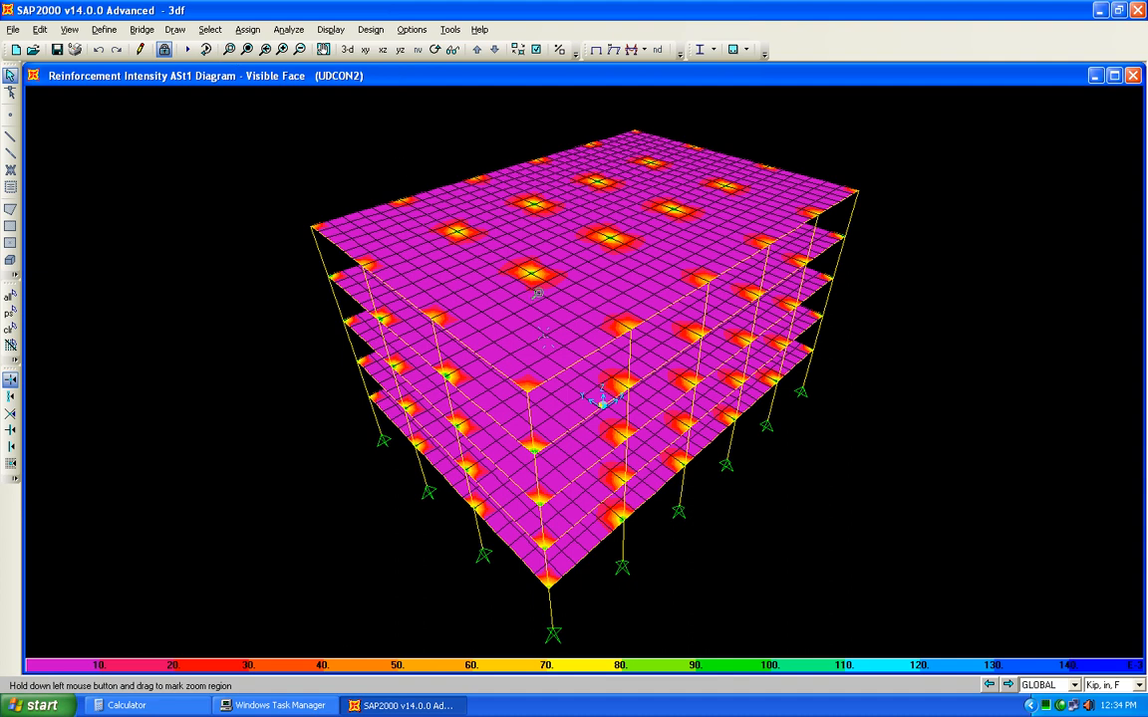
drag(525, 329, 553, 357)
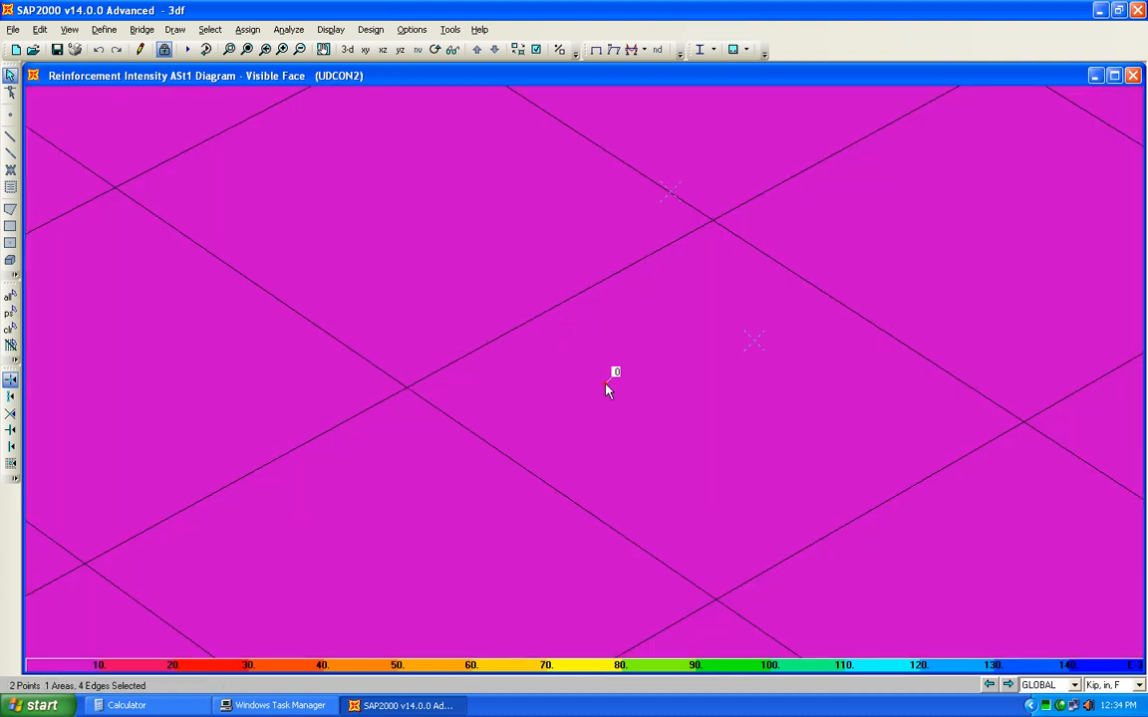
Step: Inspect the ASt1 reinforcement value of an area element in the roof slab's front corner panel on both its top and bottom faces
right_click(604, 391)
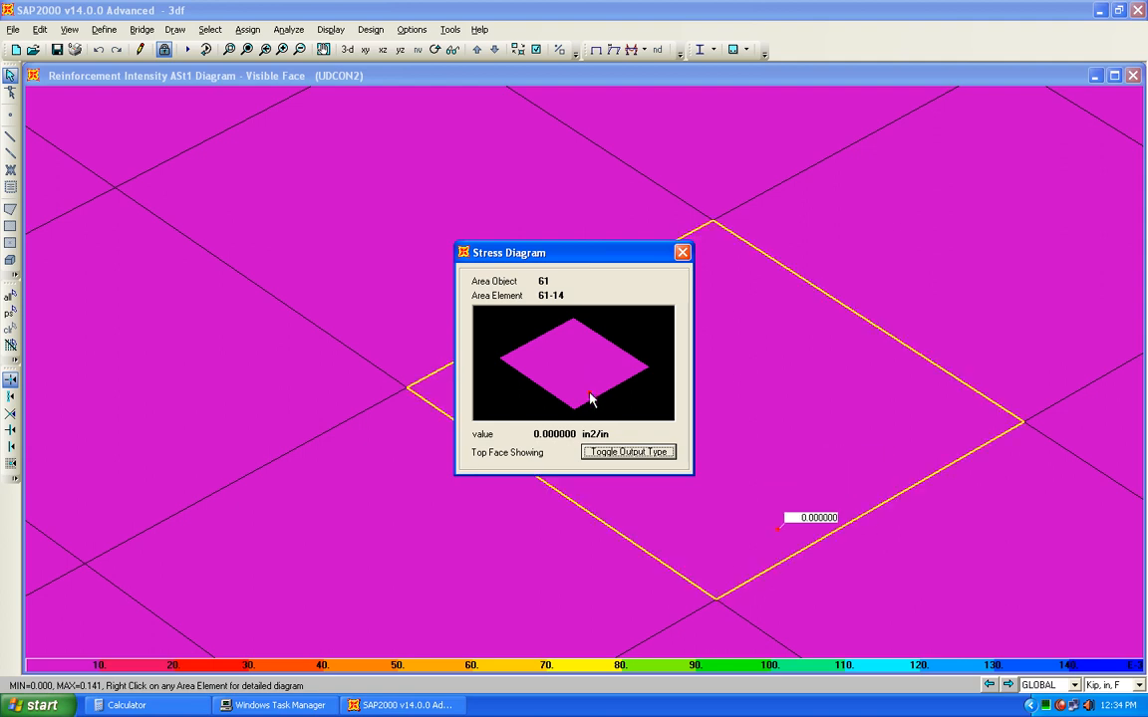
click(628, 451)
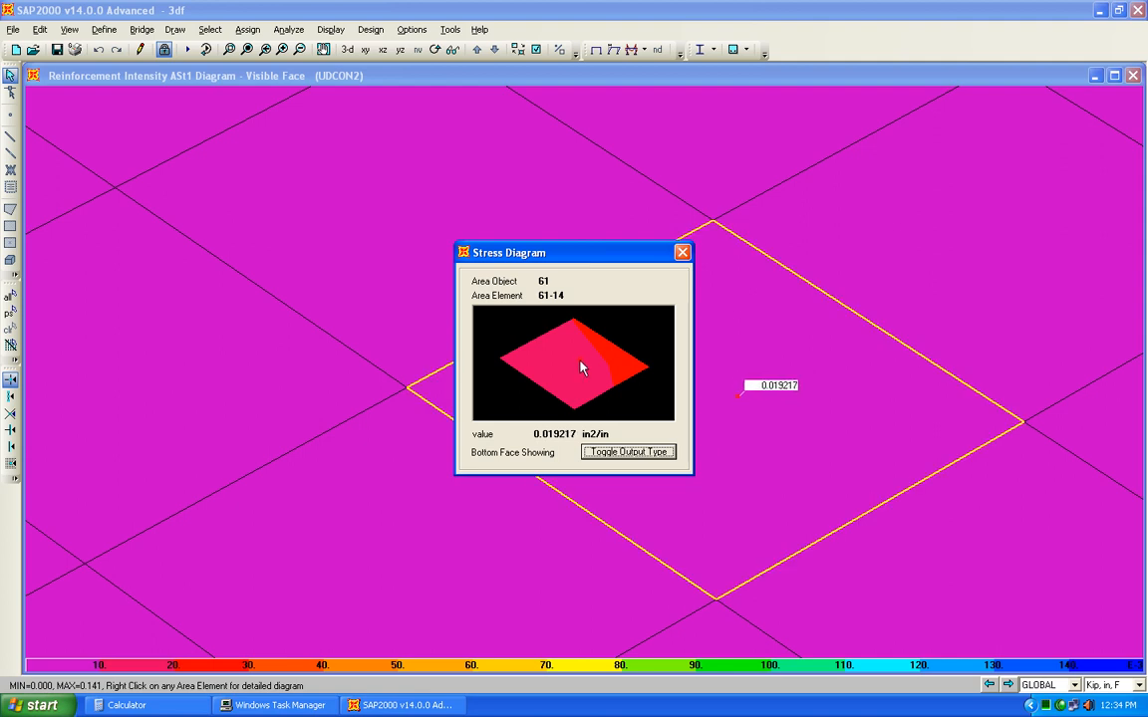
click(683, 252)
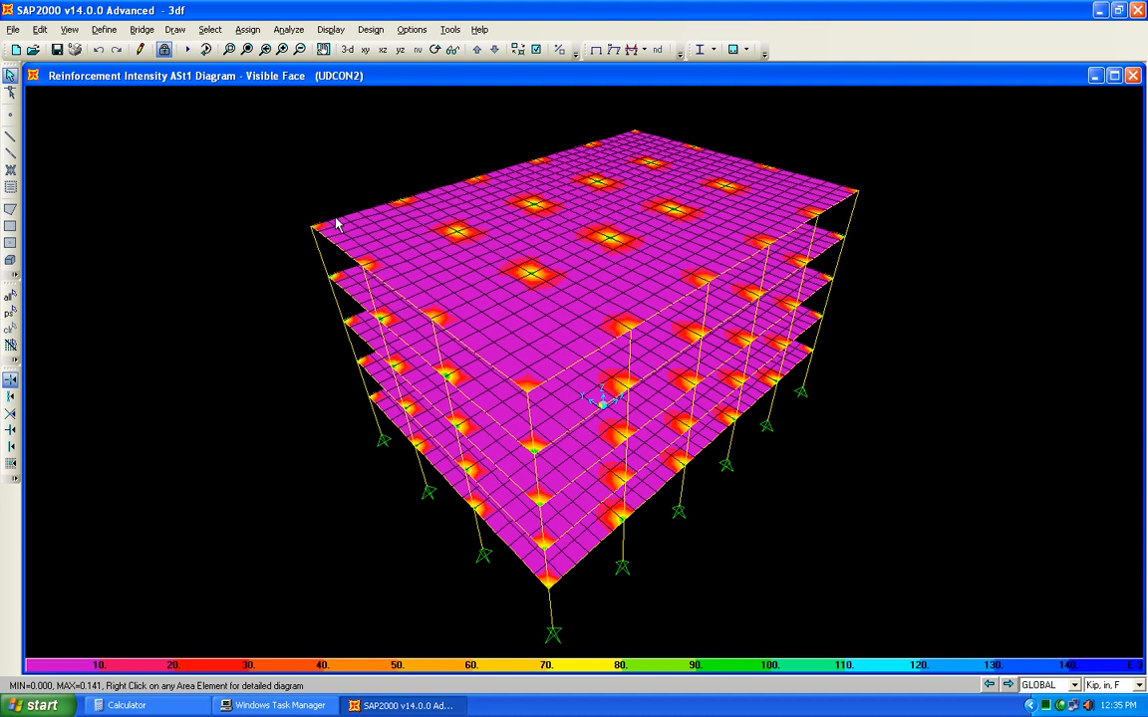
Step: Save the model and review the concrete frame design preferences, keeping the ACI 318-05/IBC2003 code
click(57, 49)
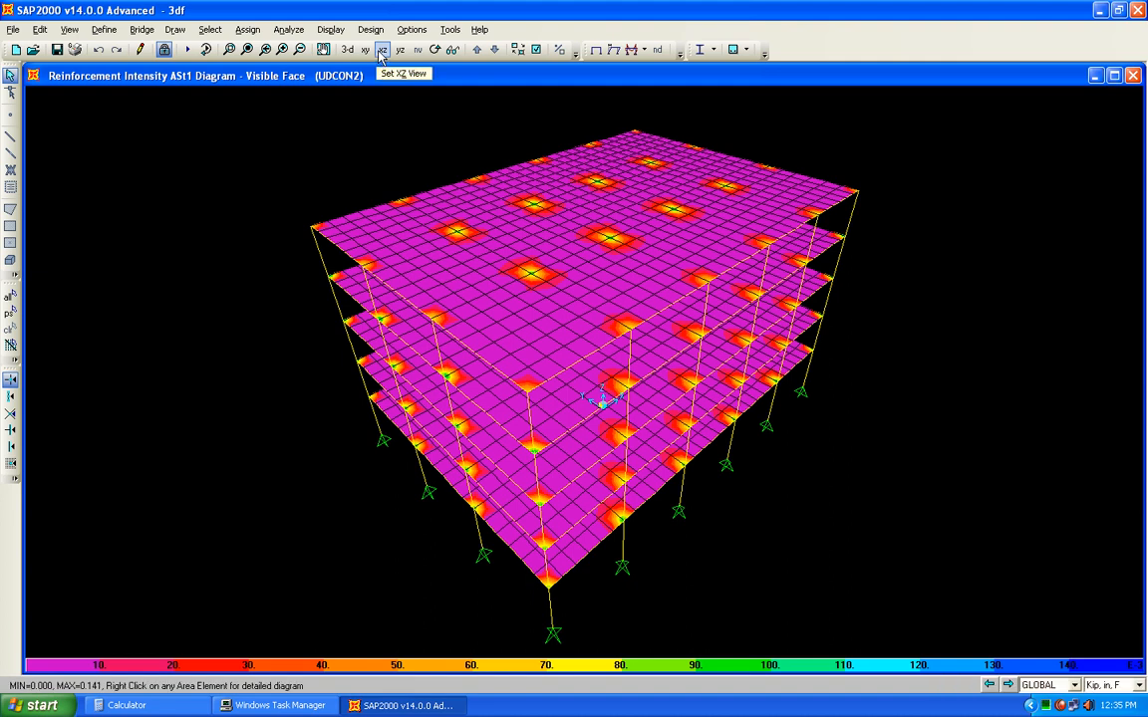
click(370, 30)
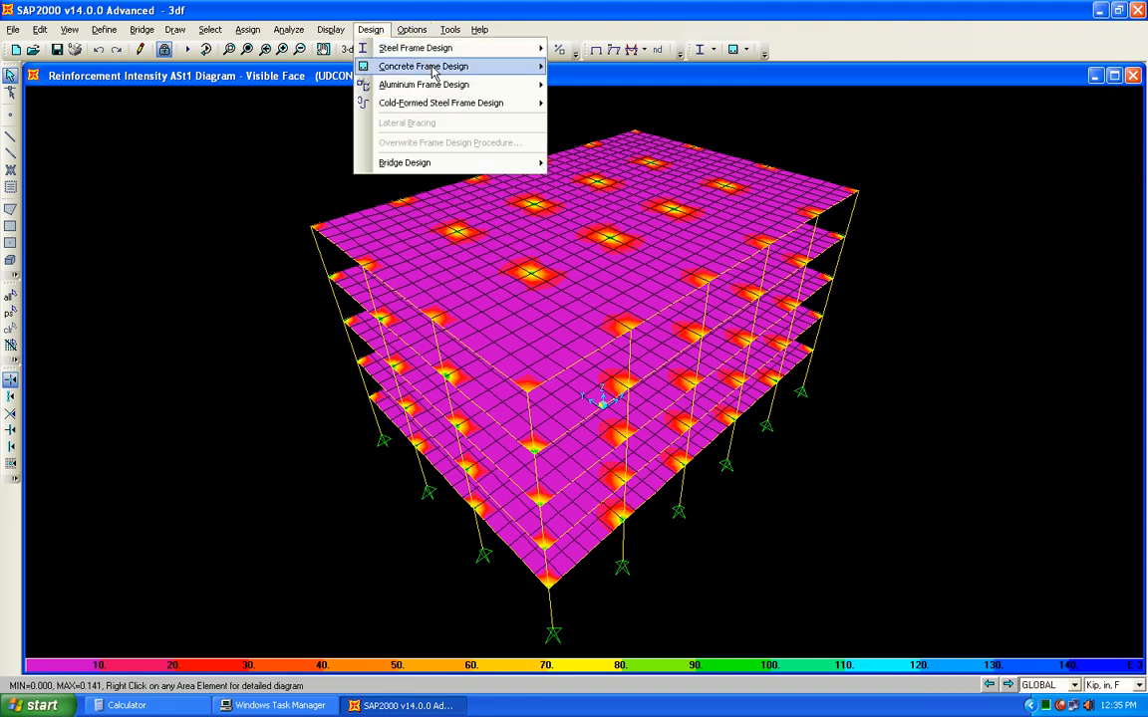
mouse_move(430, 68)
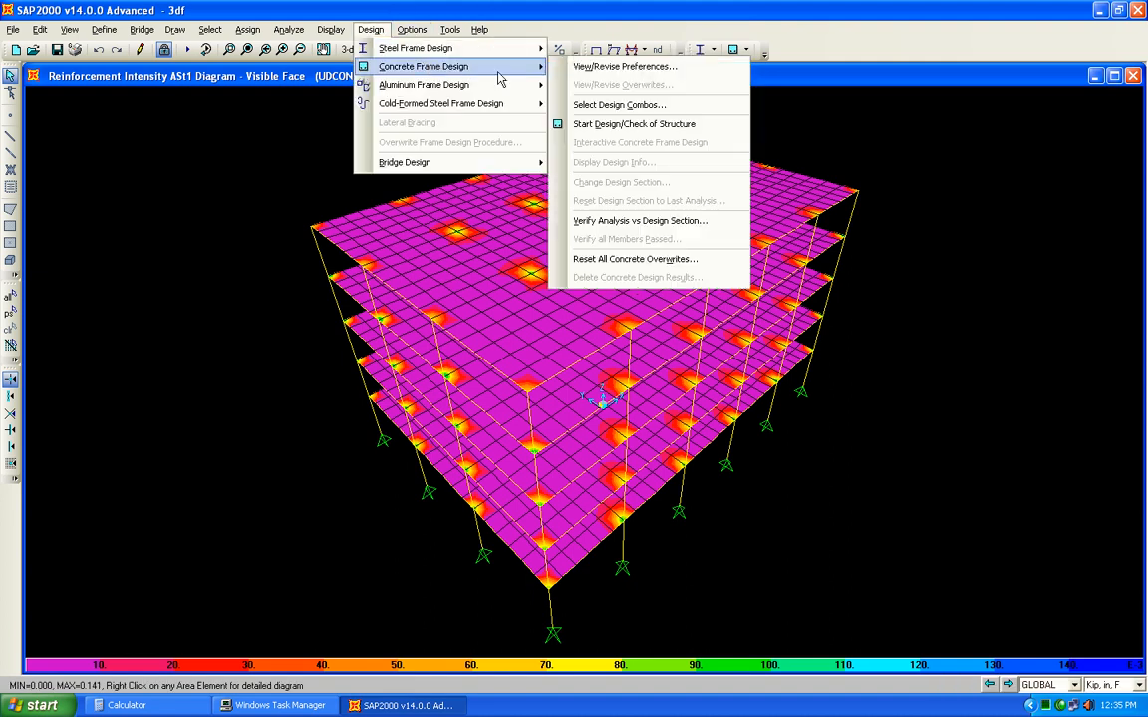
click(602, 70)
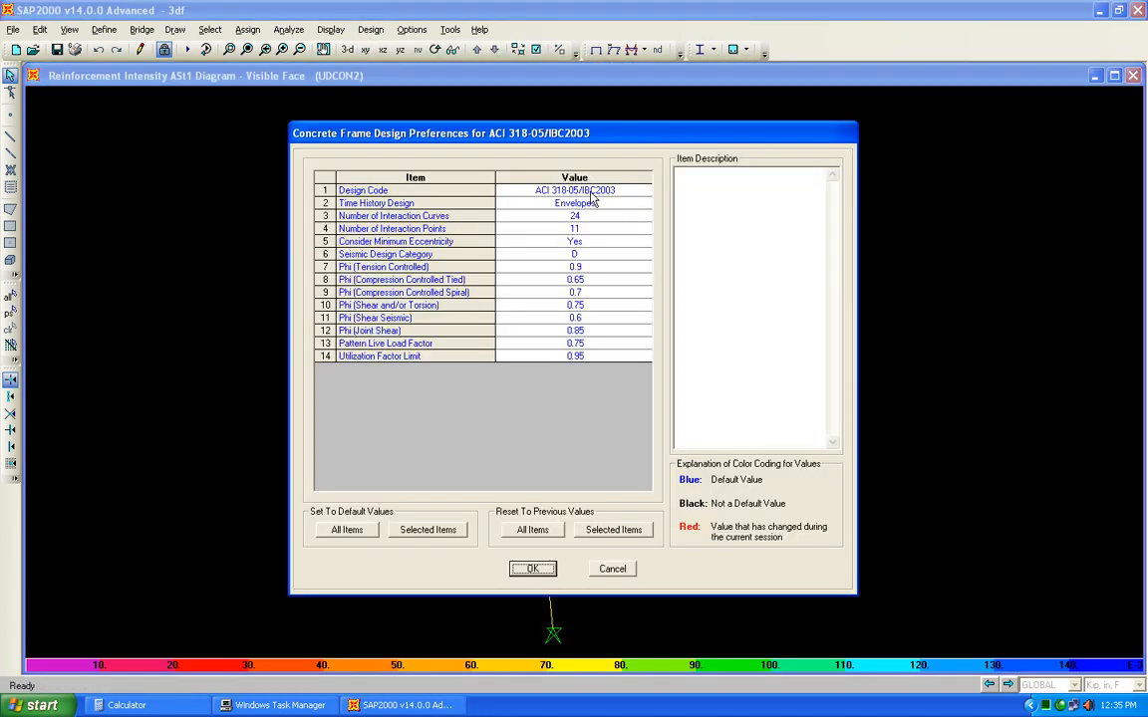
click(533, 569)
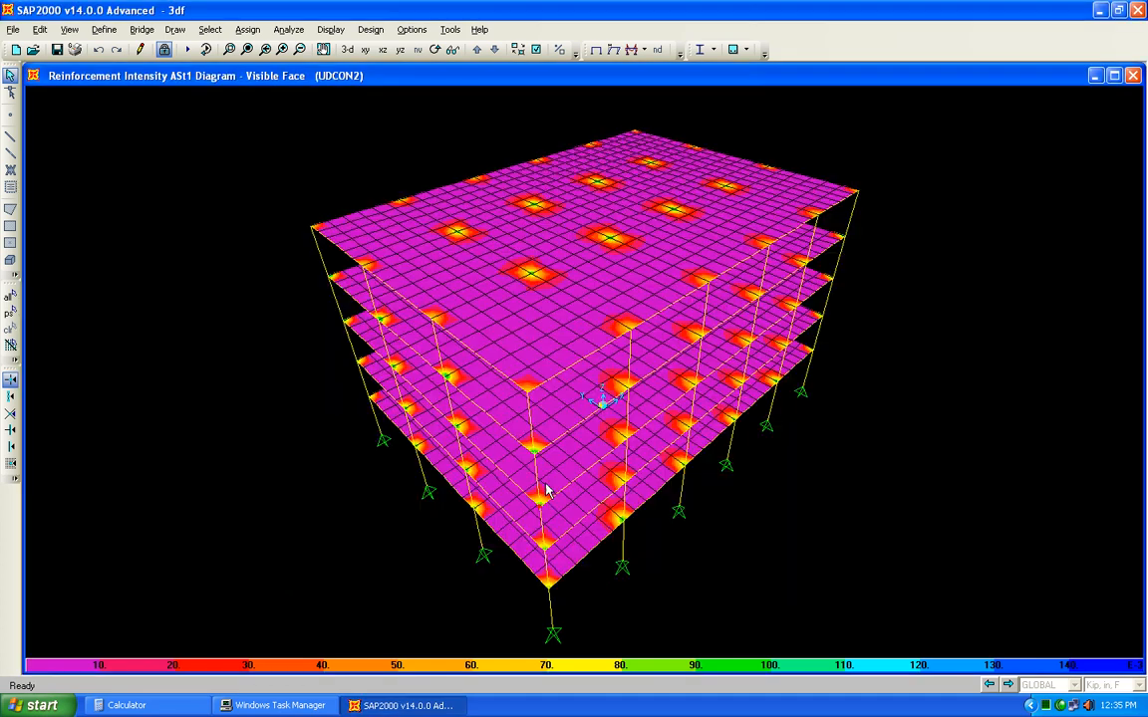
Step: Add the sdl combination to the concrete frame design load combinations
click(371, 31)
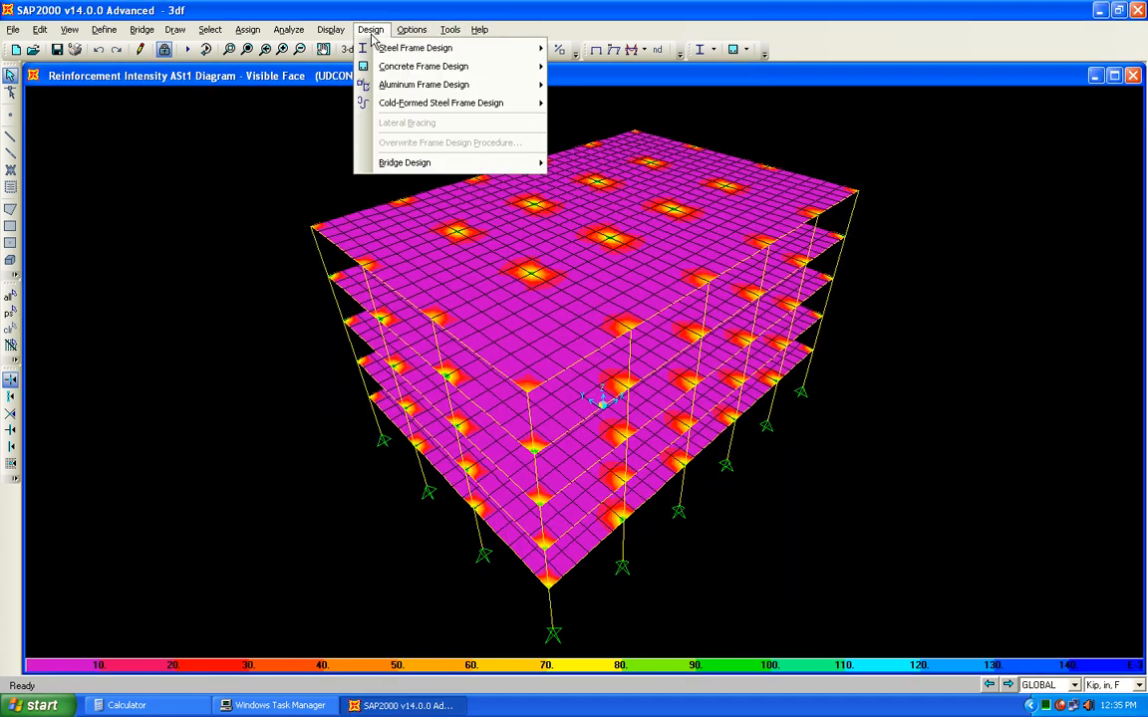
mouse_move(456, 70)
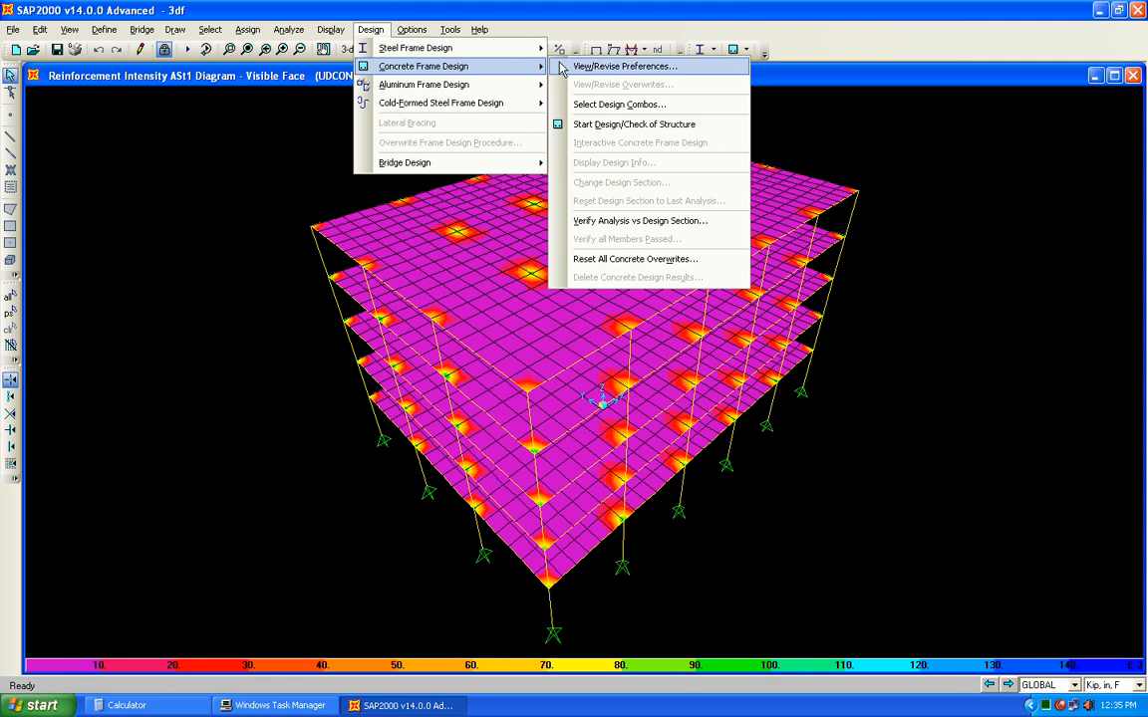
click(550, 103)
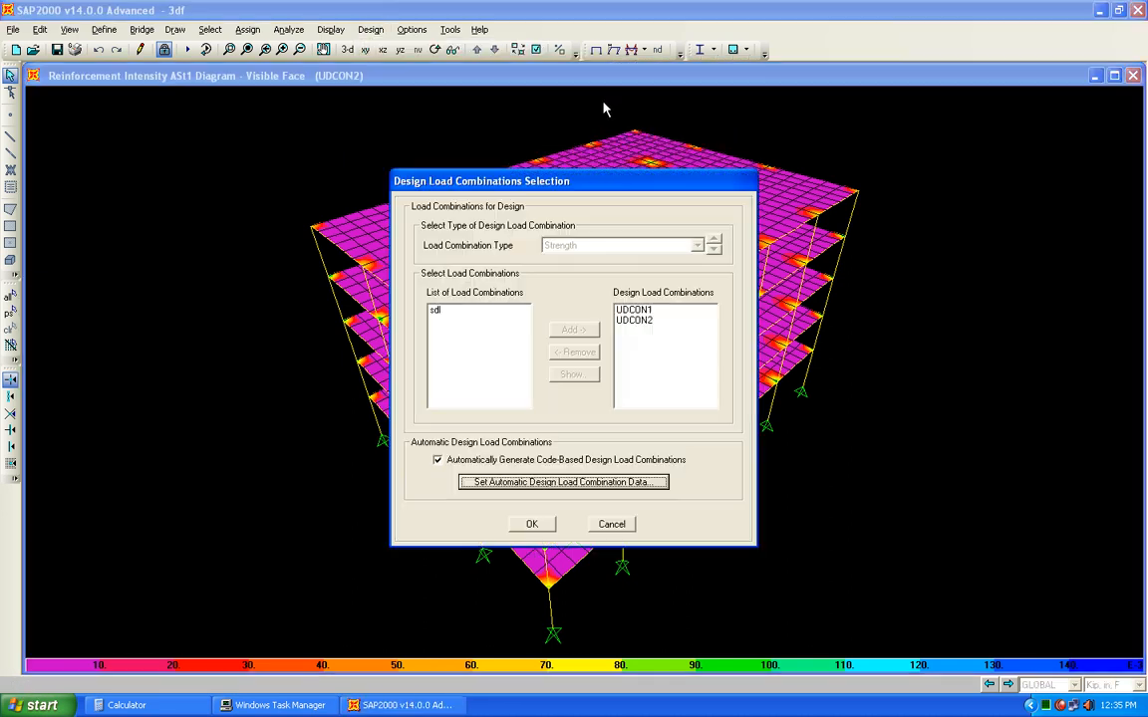
click(474, 315)
click(572, 329)
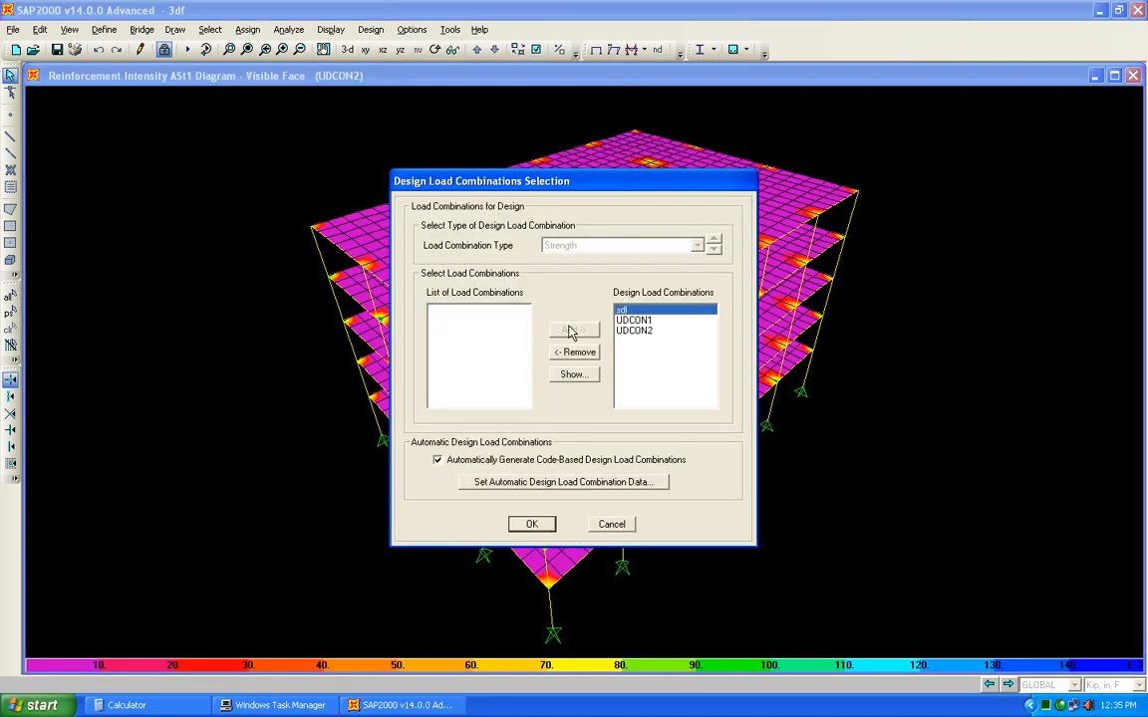
click(531, 524)
Step: Run the concrete frame design check of the whole structure
click(371, 29)
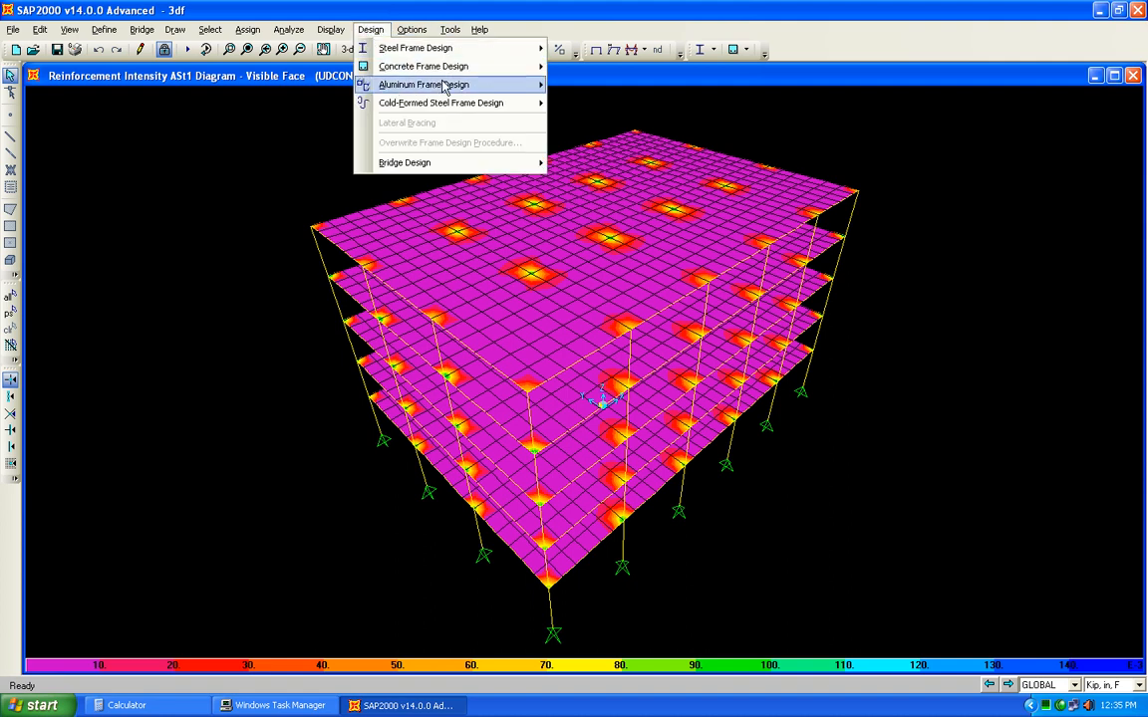
mouse_move(464, 70)
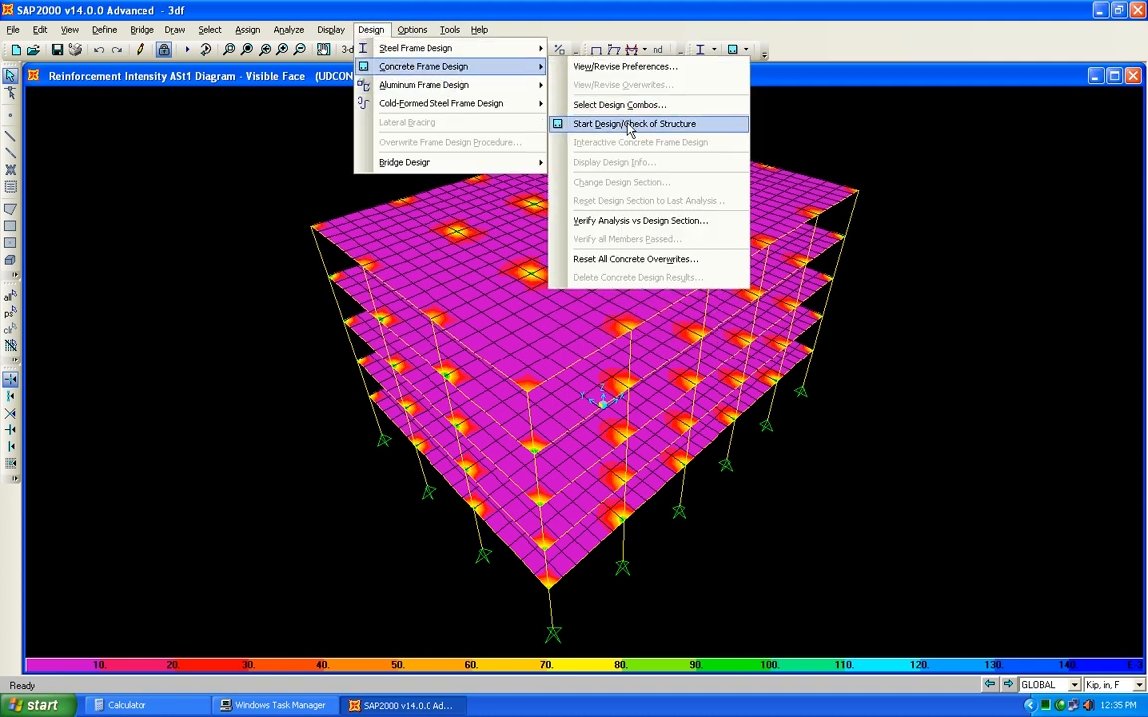
click(566, 112)
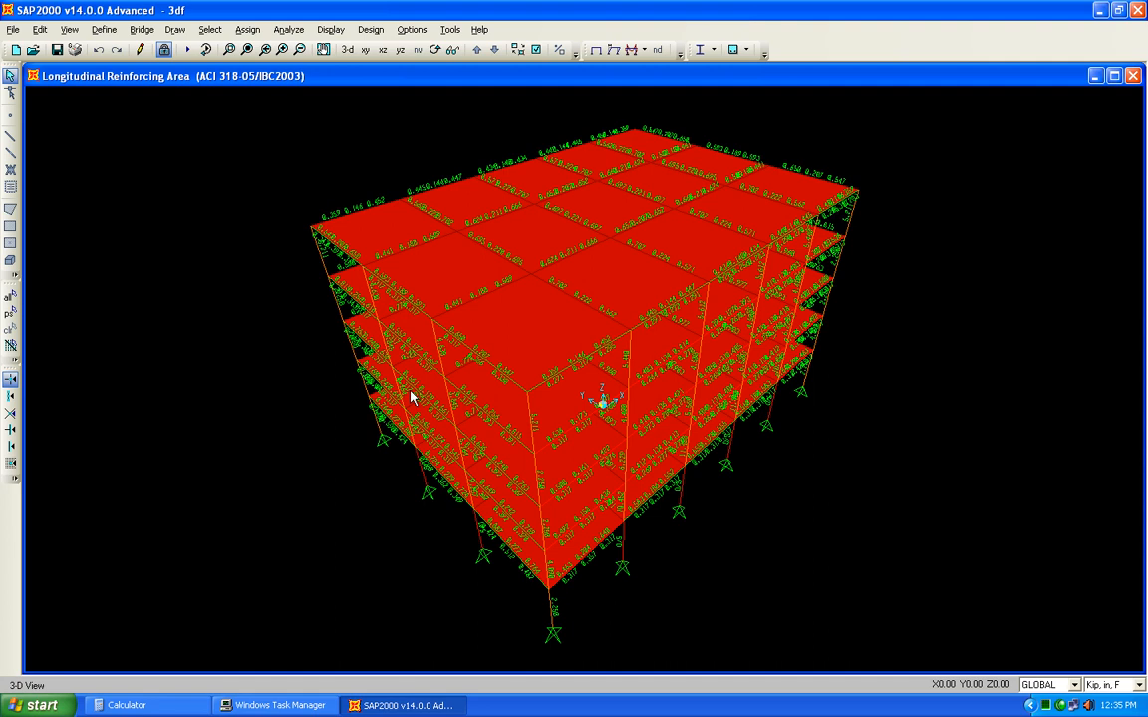
Step: Verify whether all concrete members passed the design check and select the failed frames
click(370, 29)
mouse_move(431, 75)
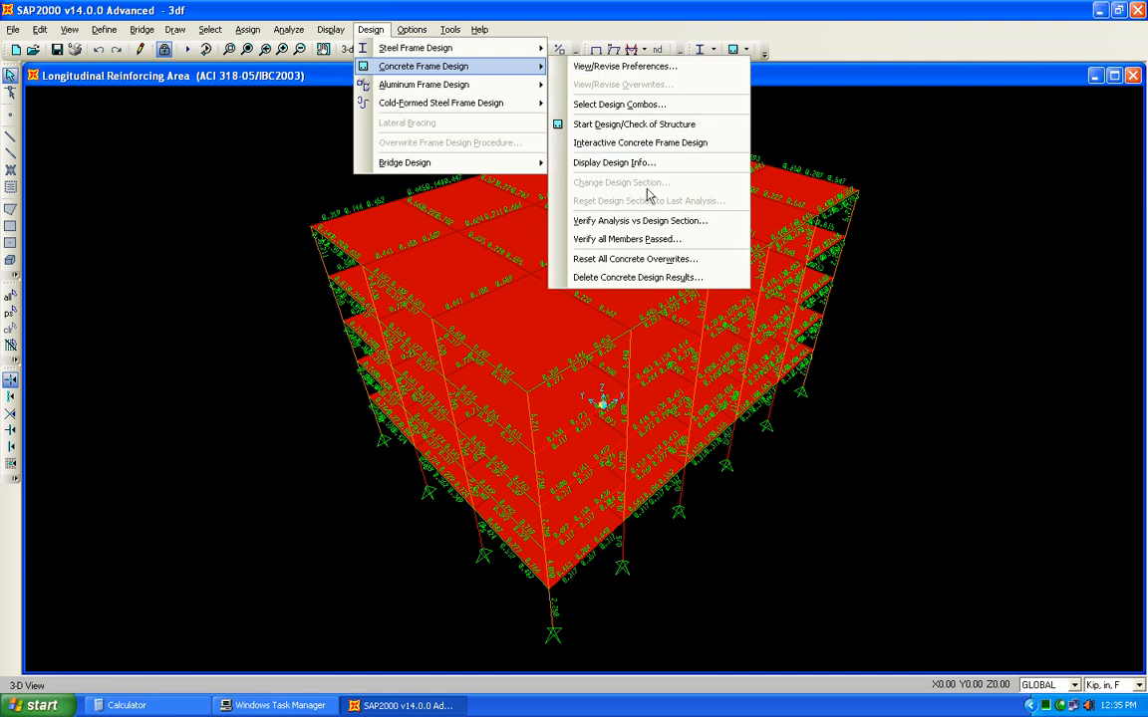
click(656, 245)
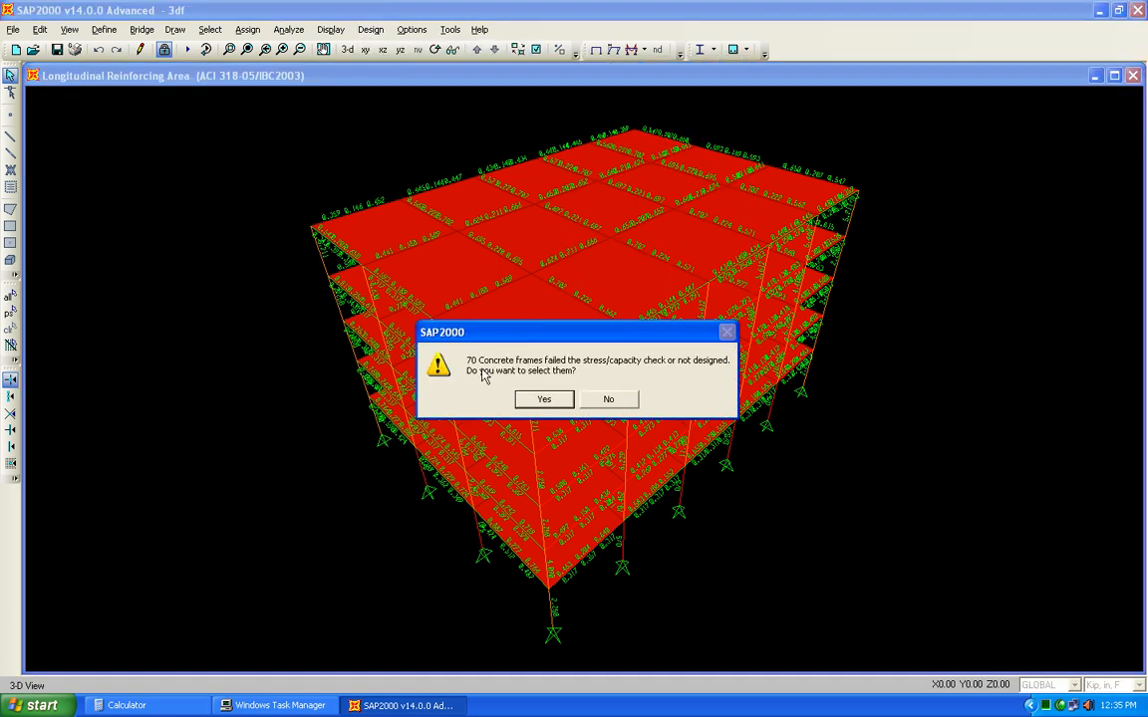
click(543, 400)
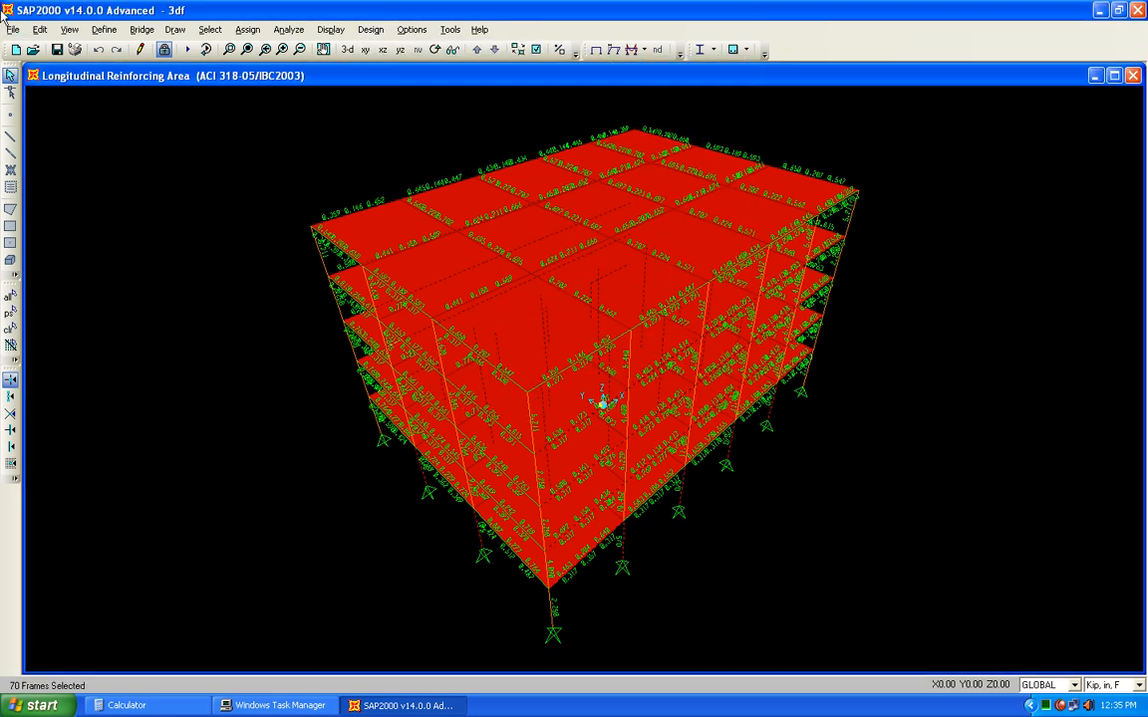
Step: Examine the longitudinal reinforcing areas in the XZ elevations, ending on the frame plane at Y=-180
click(384, 52)
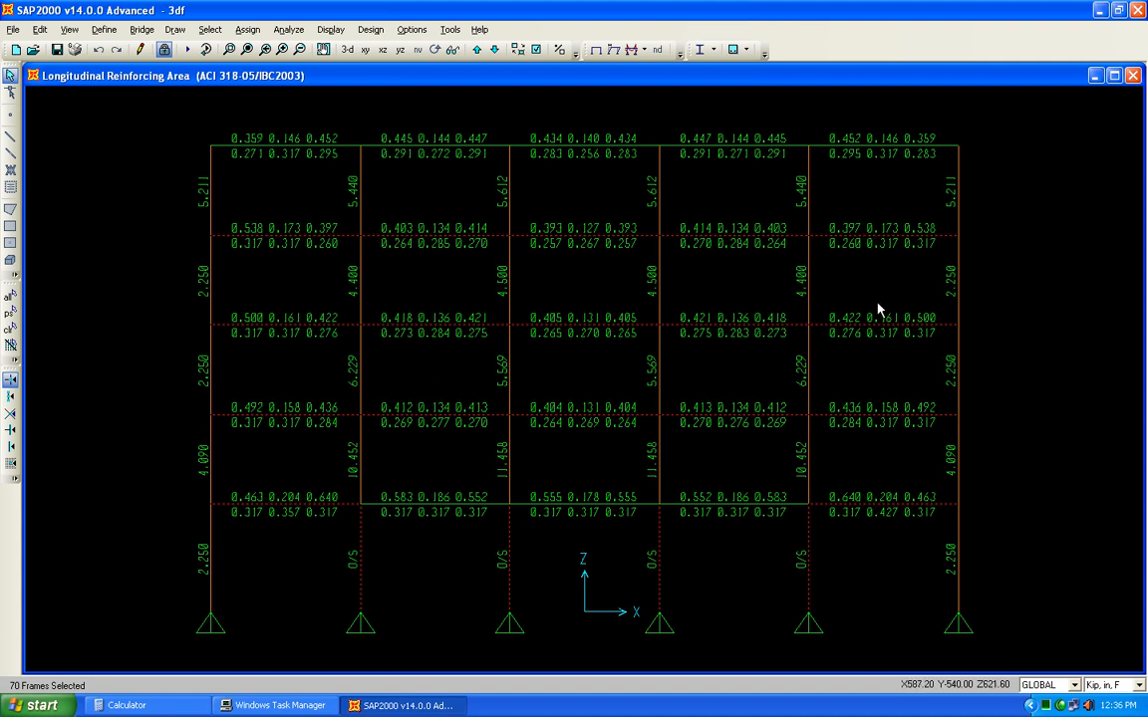
click(477, 50)
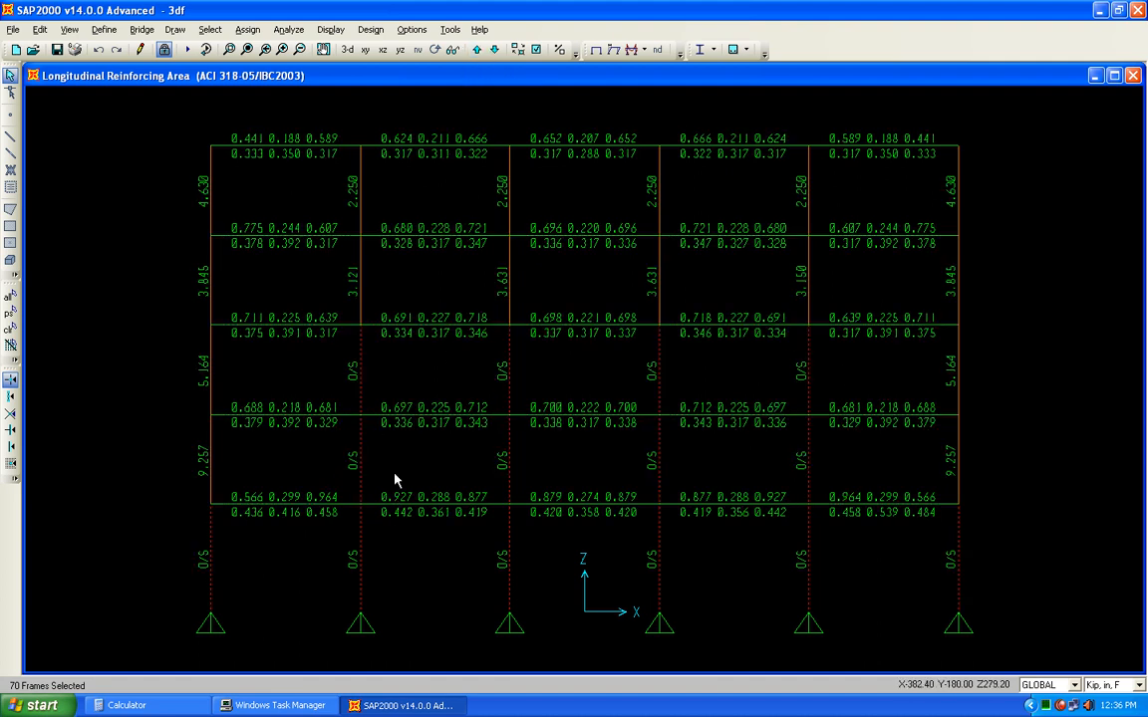
click(477, 50)
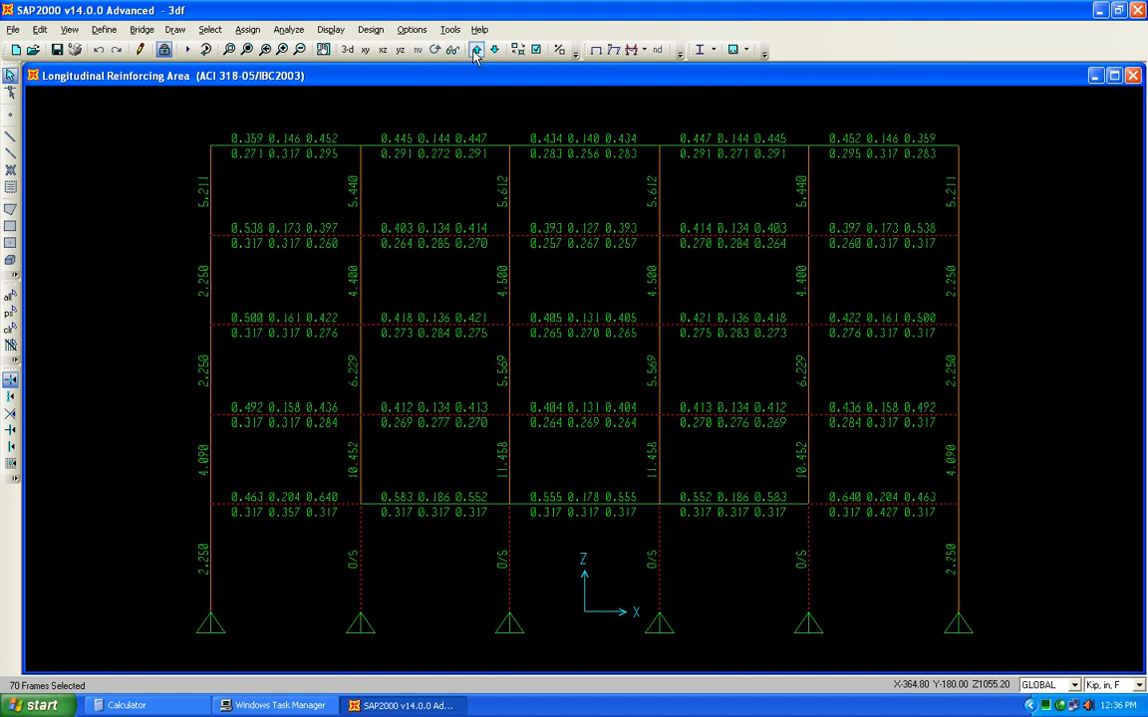
click(476, 49)
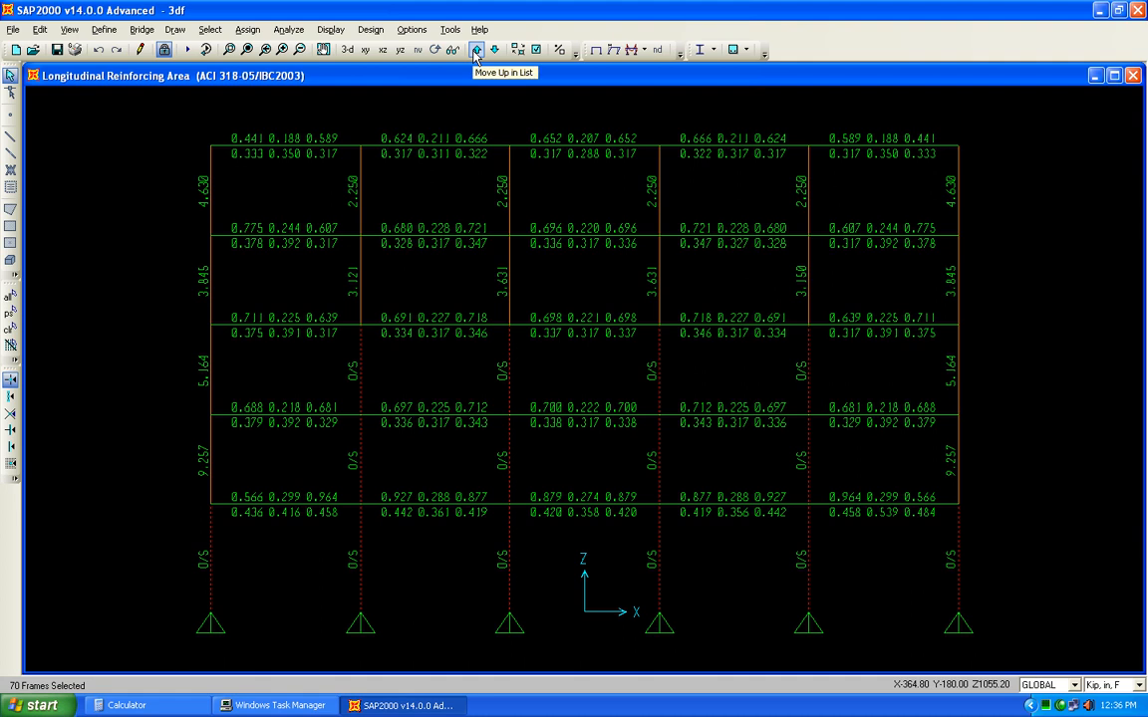
Step: Overwrite the design section of the third ground-storey column from the left in the Y=-180 frame with c8x18
right_click(509, 574)
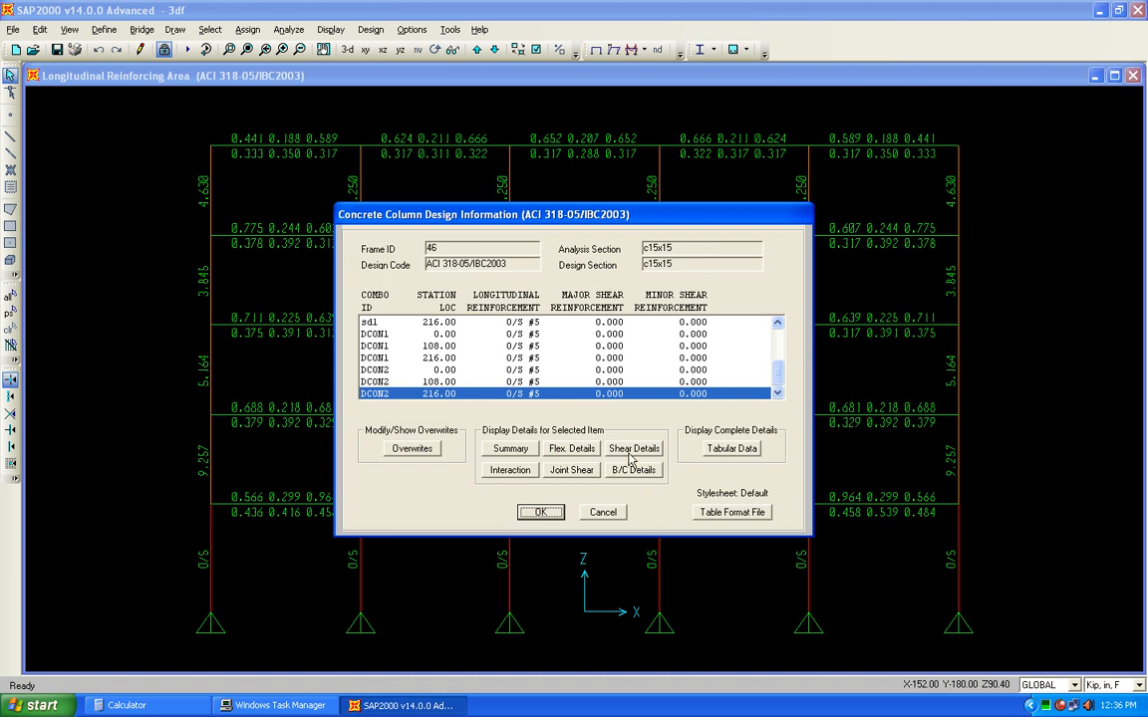
click(409, 451)
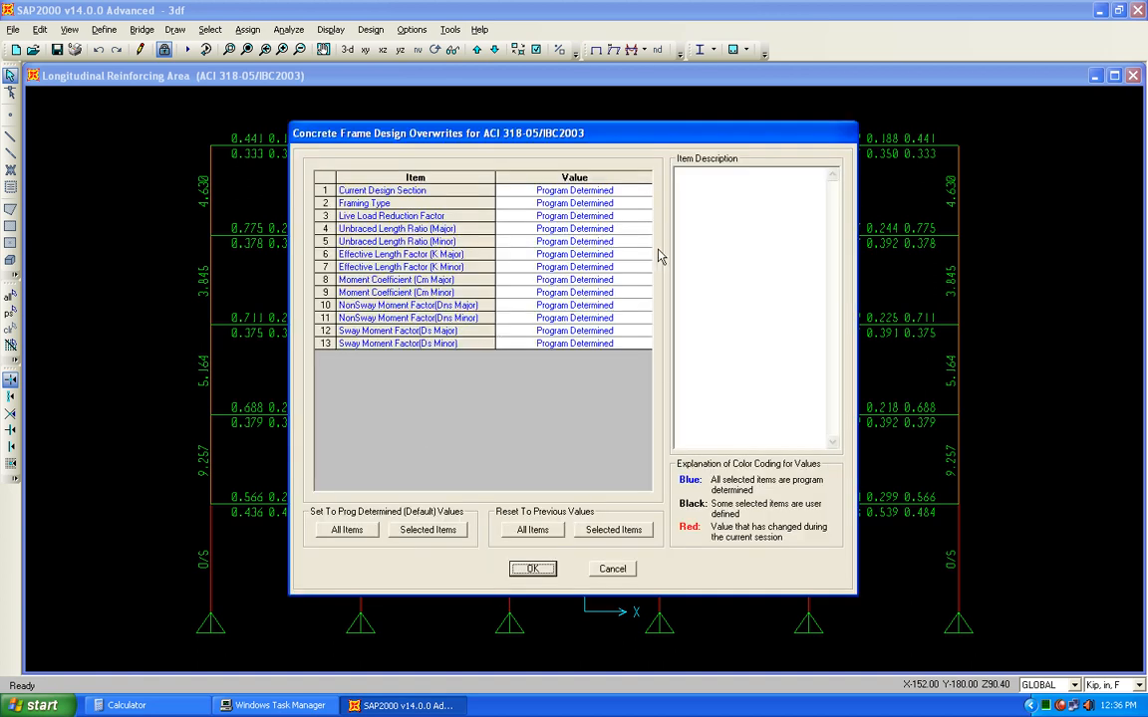
click(554, 189)
click(613, 193)
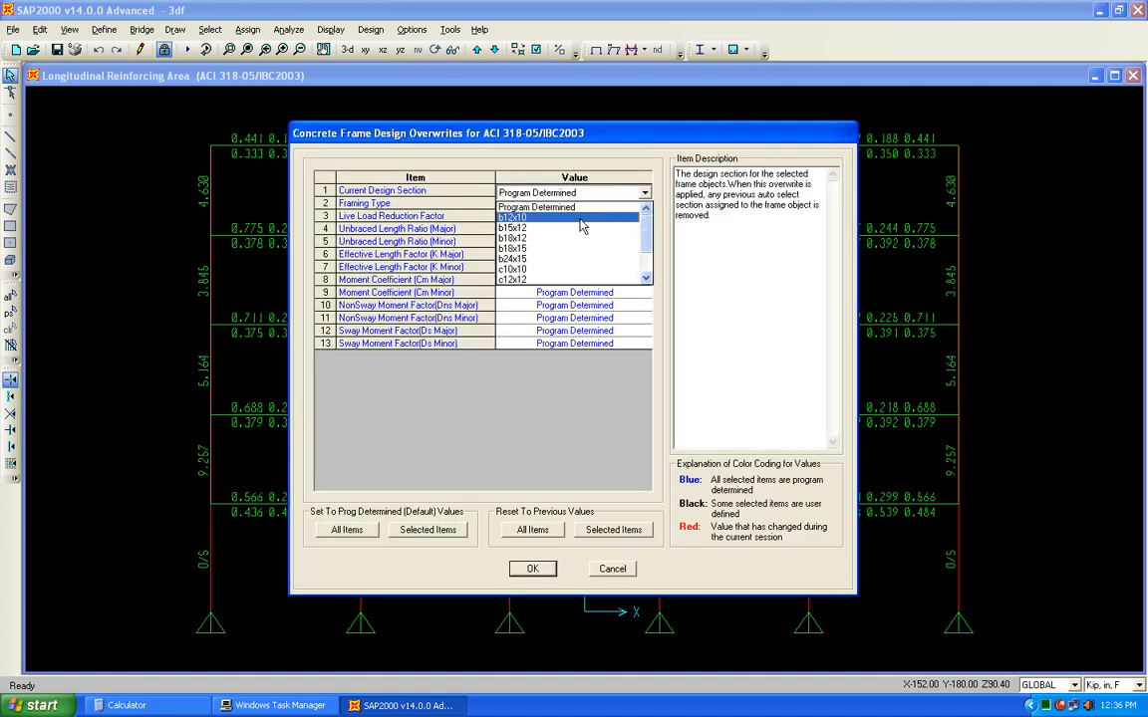
click(645, 279)
click(646, 279)
click(645, 279)
click(646, 279)
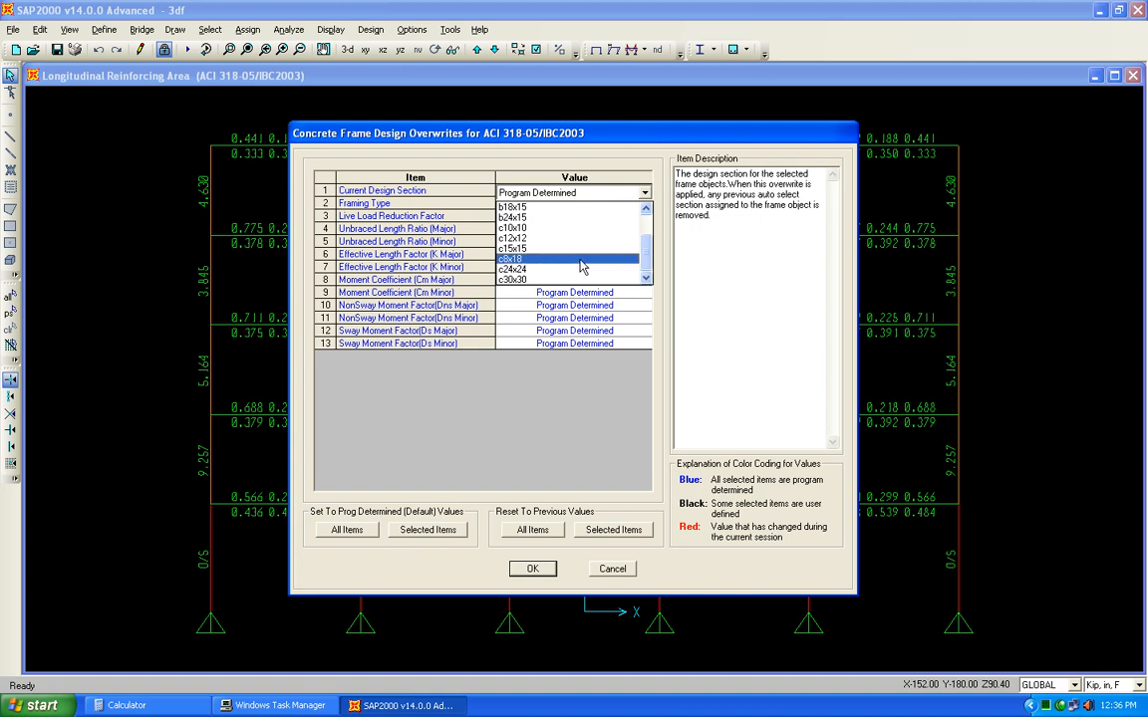
click(531, 260)
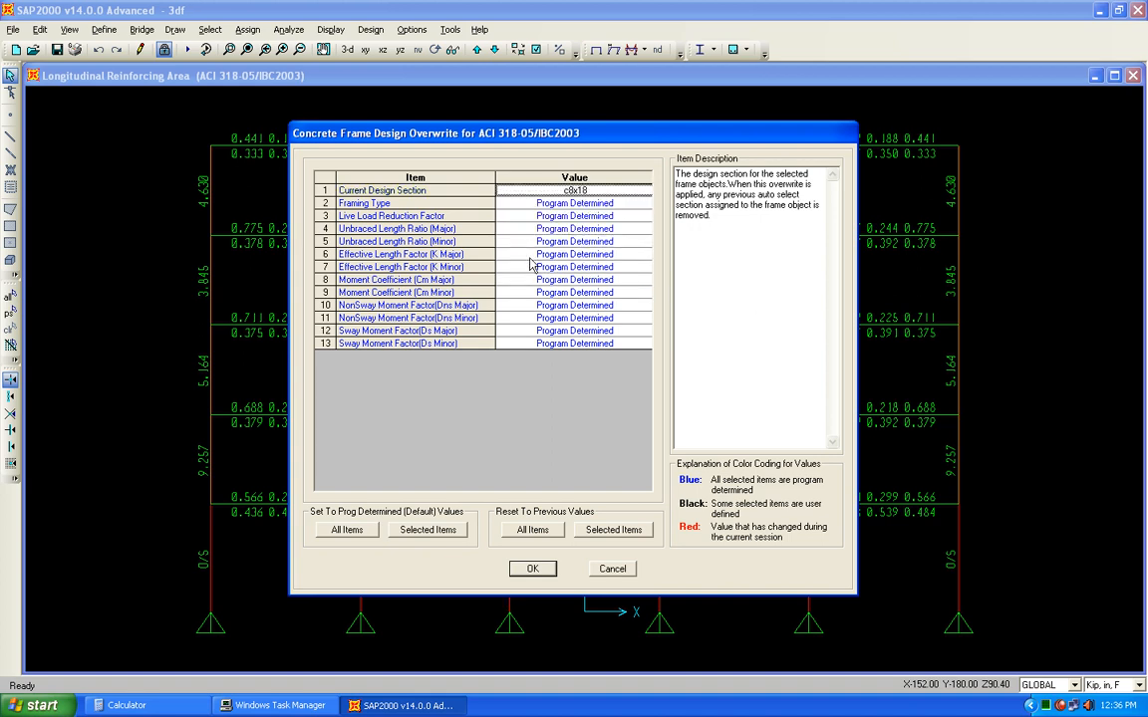
click(532, 568)
click(536, 534)
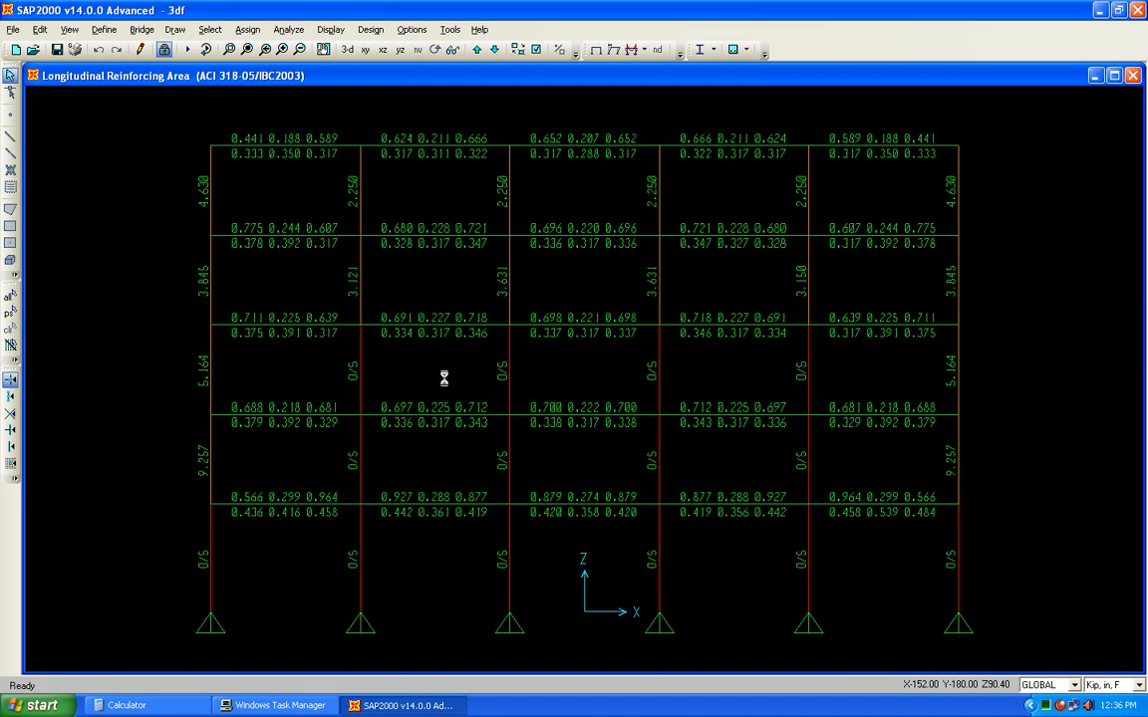
Step: Change the same ground-storey column's design section overwrite to c24x24 and accept its updated design
right_click(507, 579)
click(508, 580)
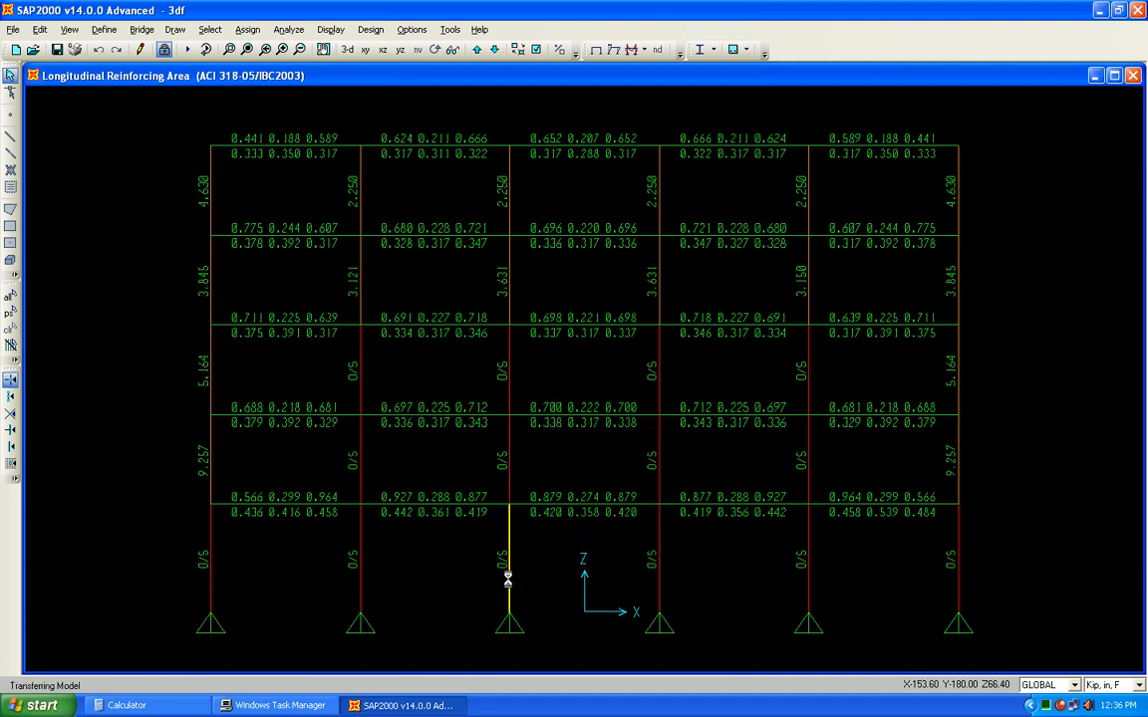
right_click(510, 579)
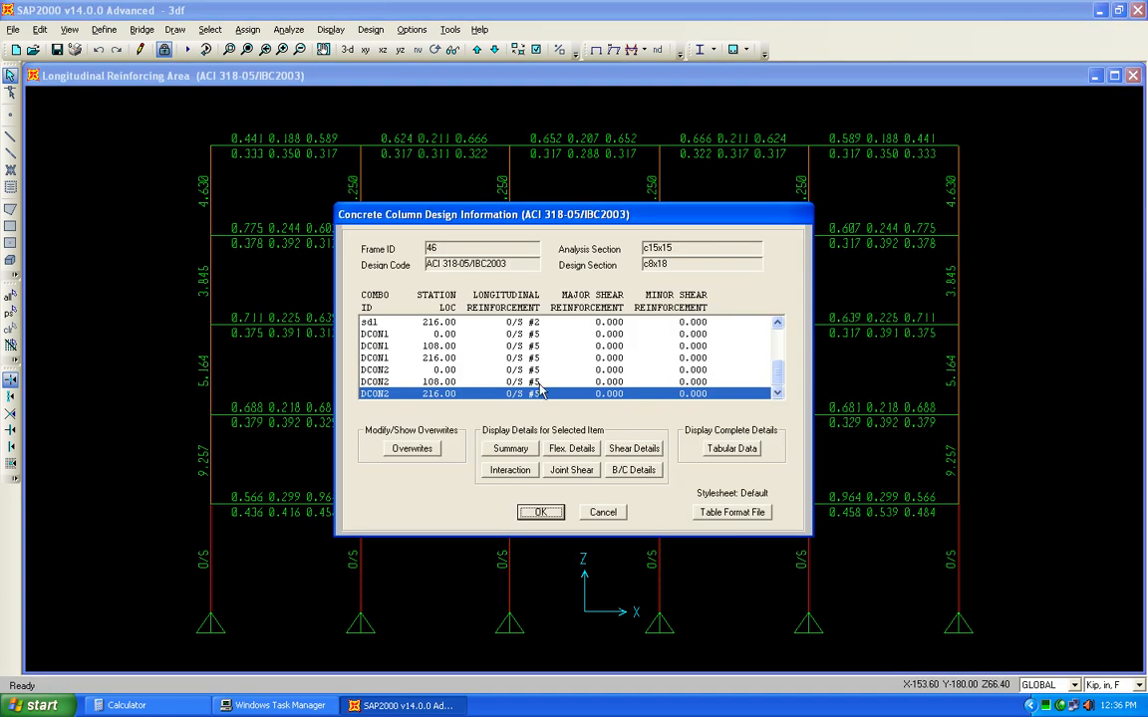
click(443, 453)
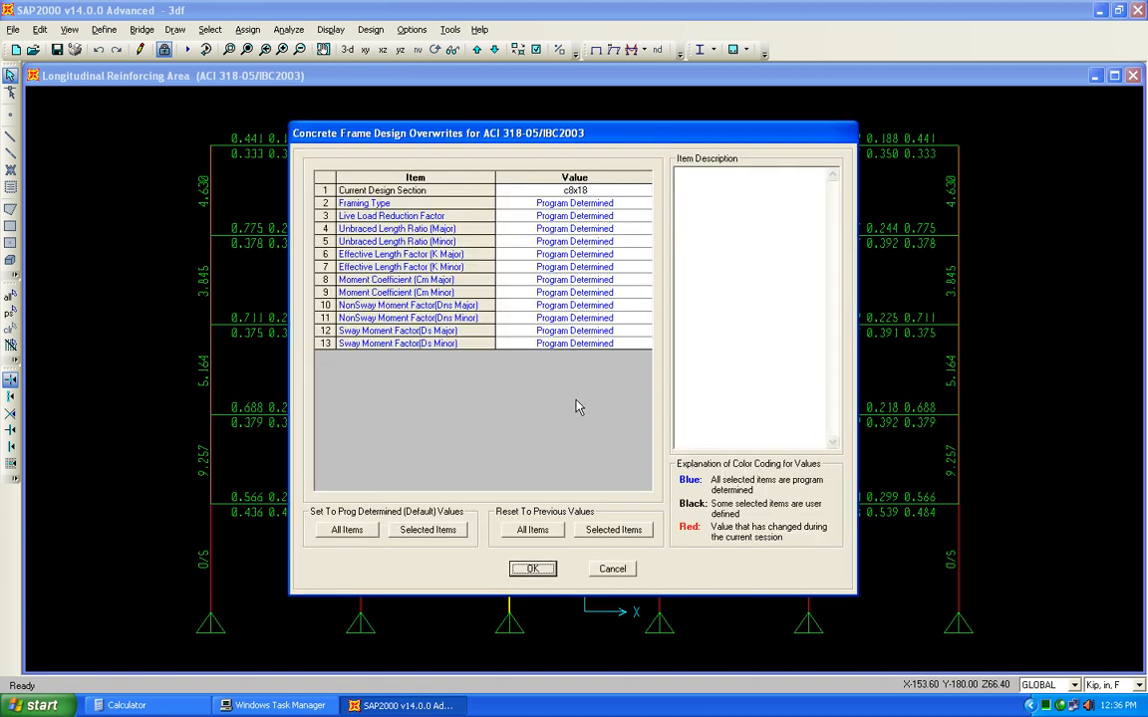
click(575, 190)
click(645, 193)
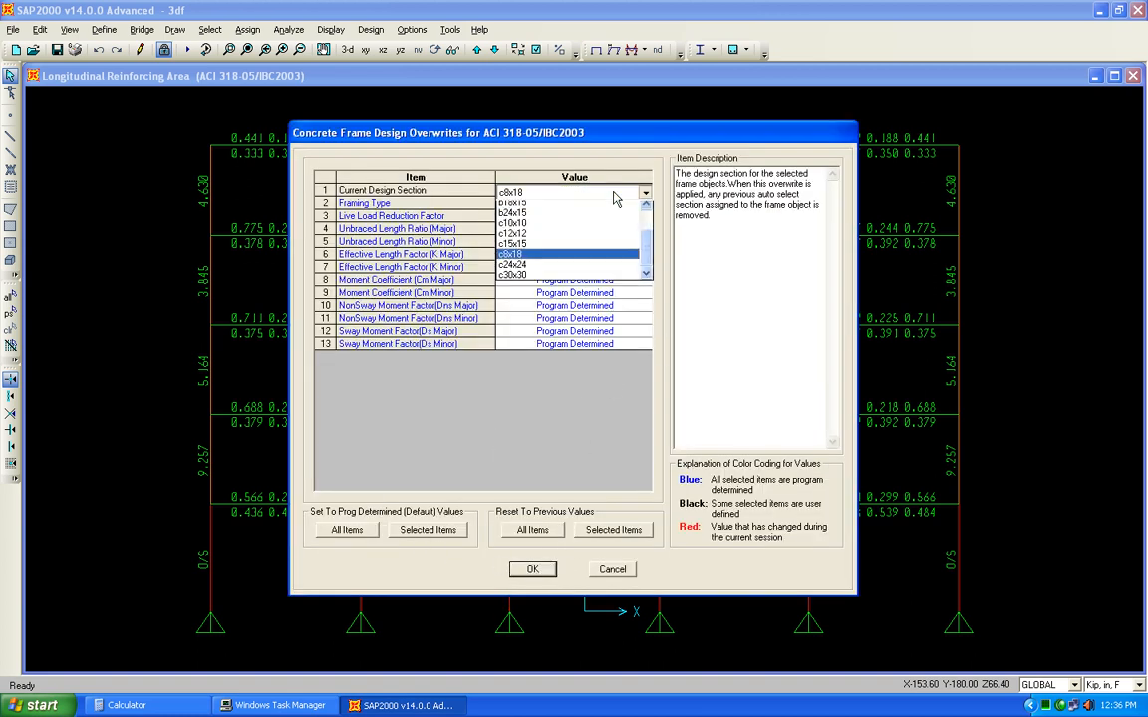
click(604, 270)
click(530, 569)
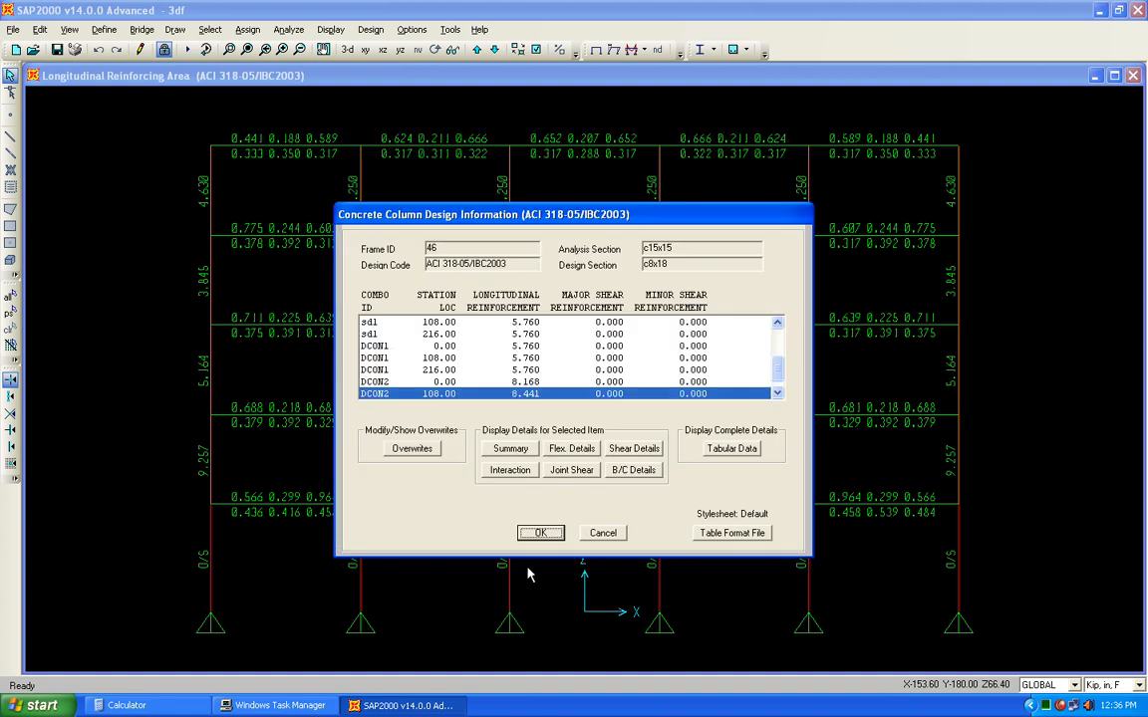
click(539, 533)
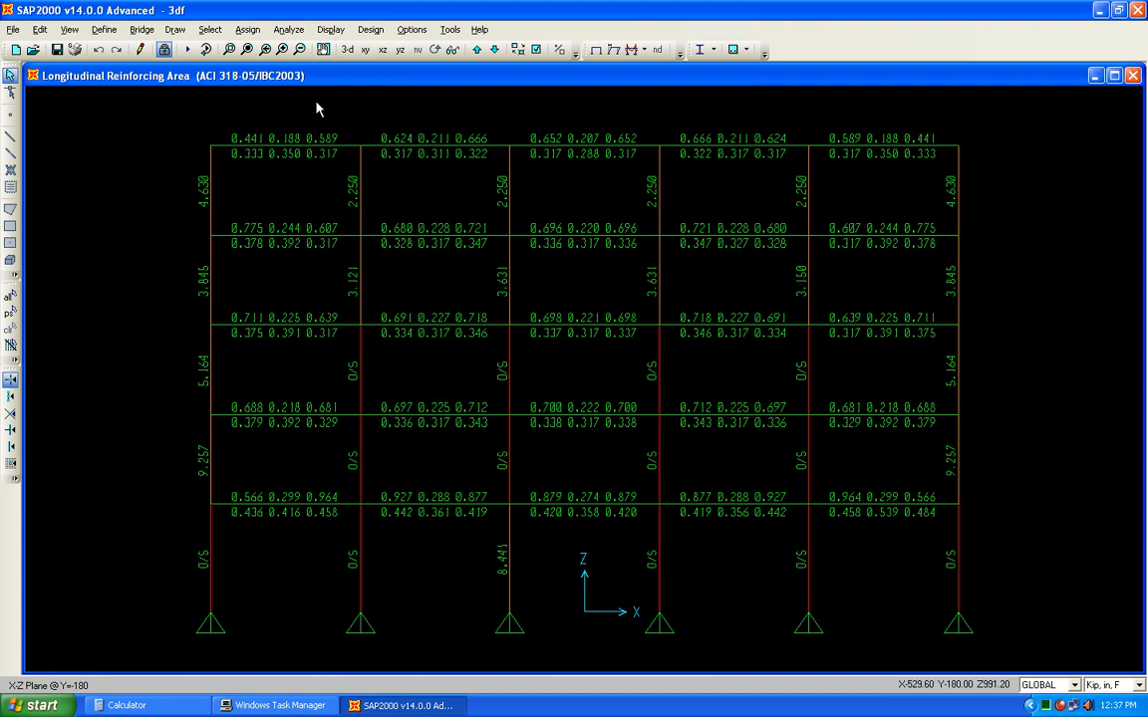
Step: Examine the longitudinal reinforcing areas and overstressed columns across the XZ elevations from Y=-540 to Y=540
click(360, 375)
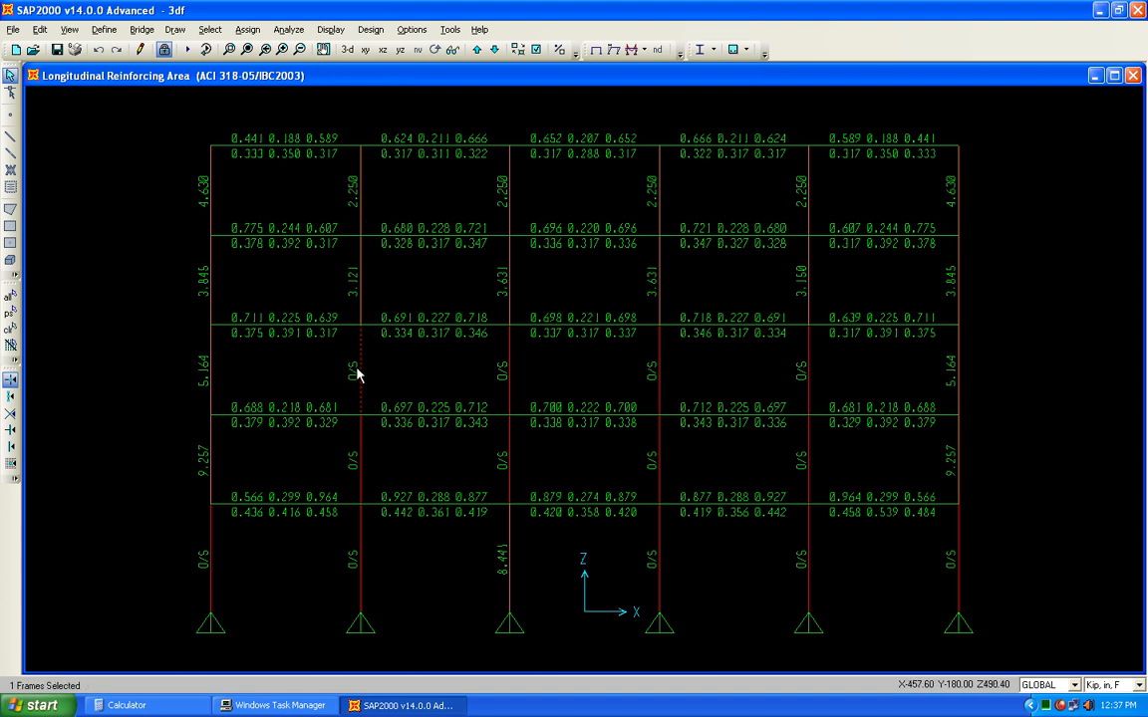
click(359, 375)
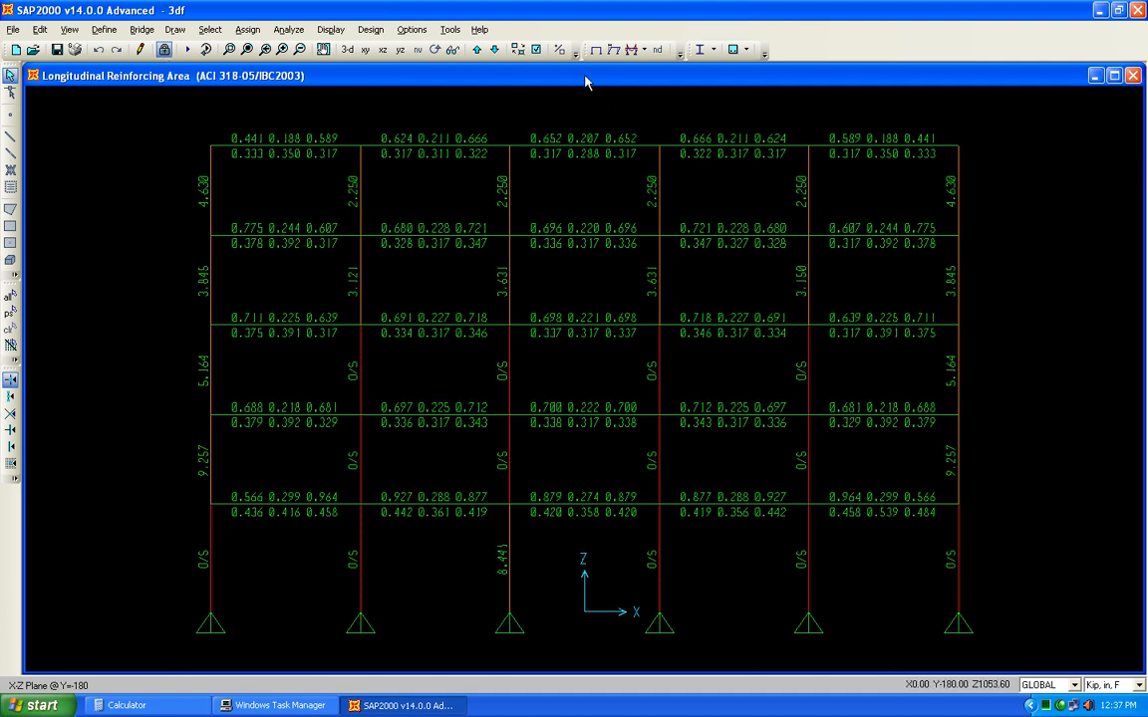
click(493, 49)
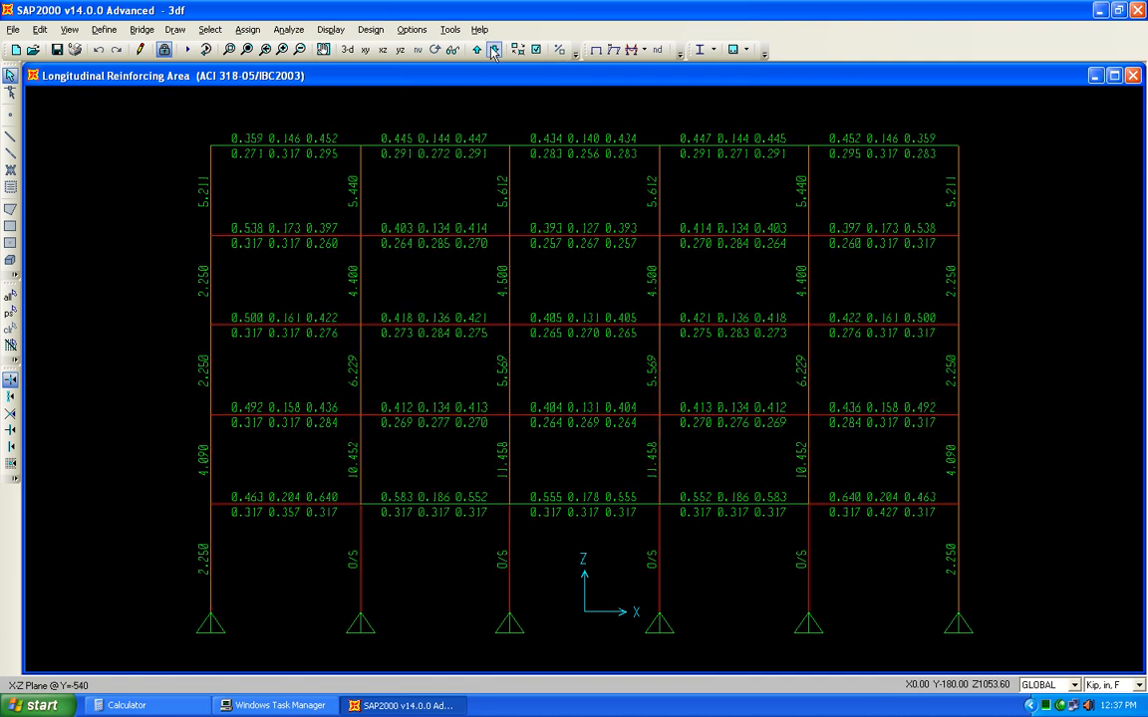
click(479, 49)
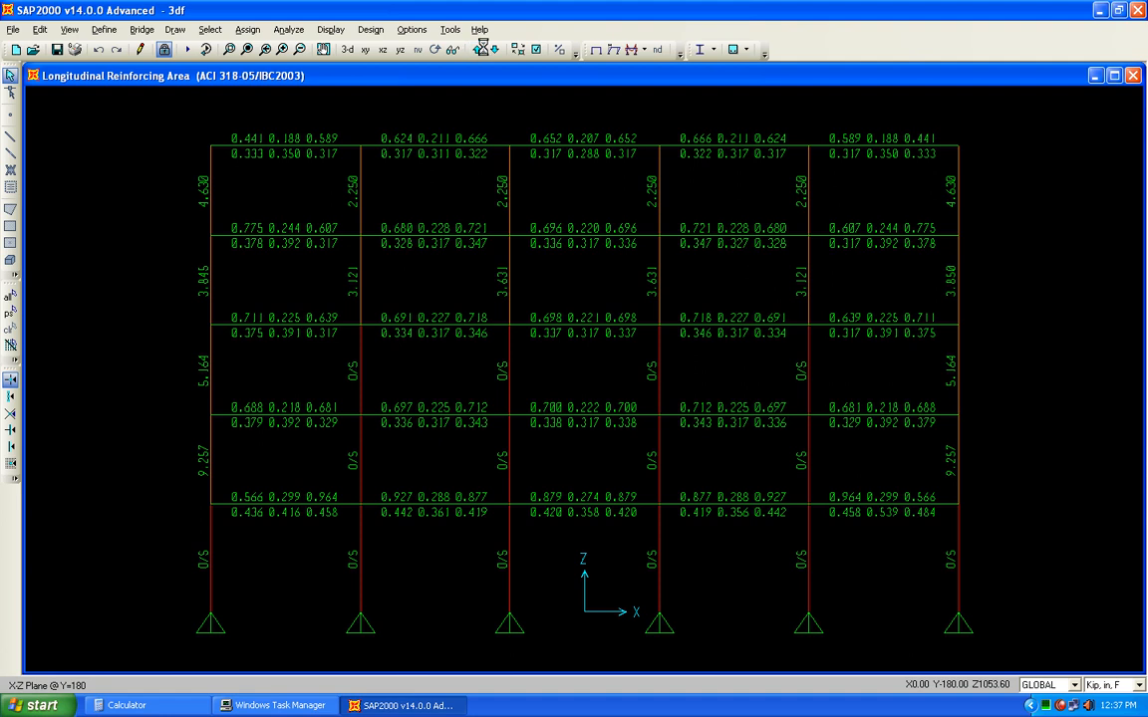
click(482, 49)
click(483, 48)
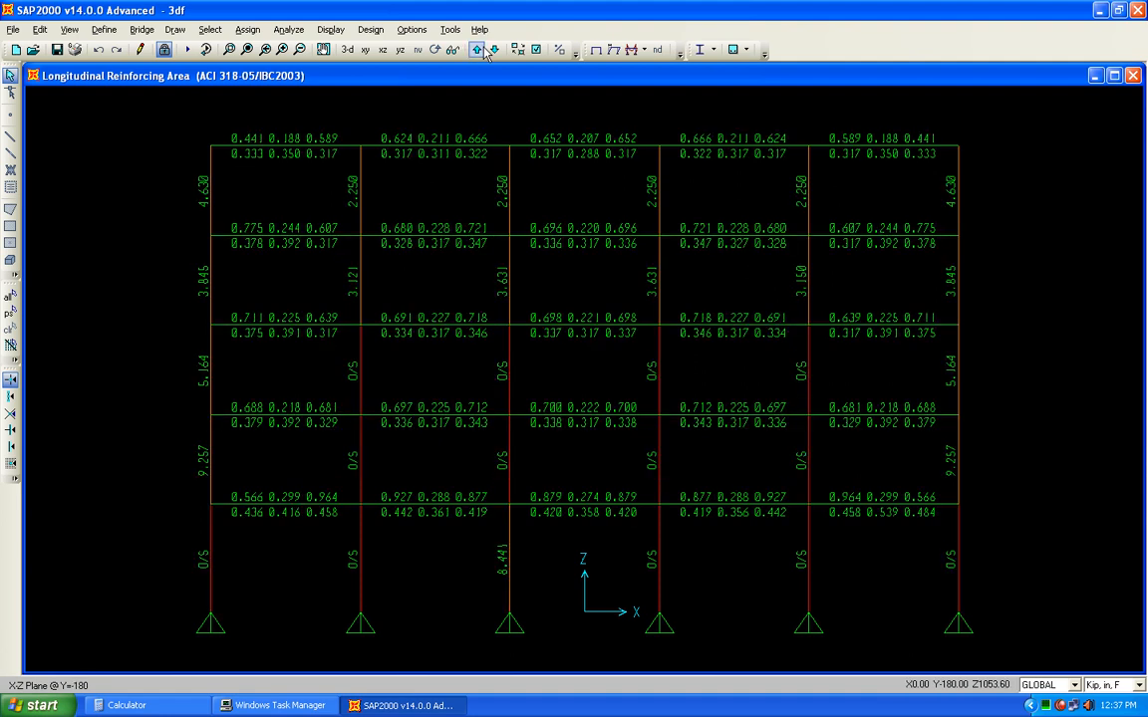
click(484, 49)
click(483, 48)
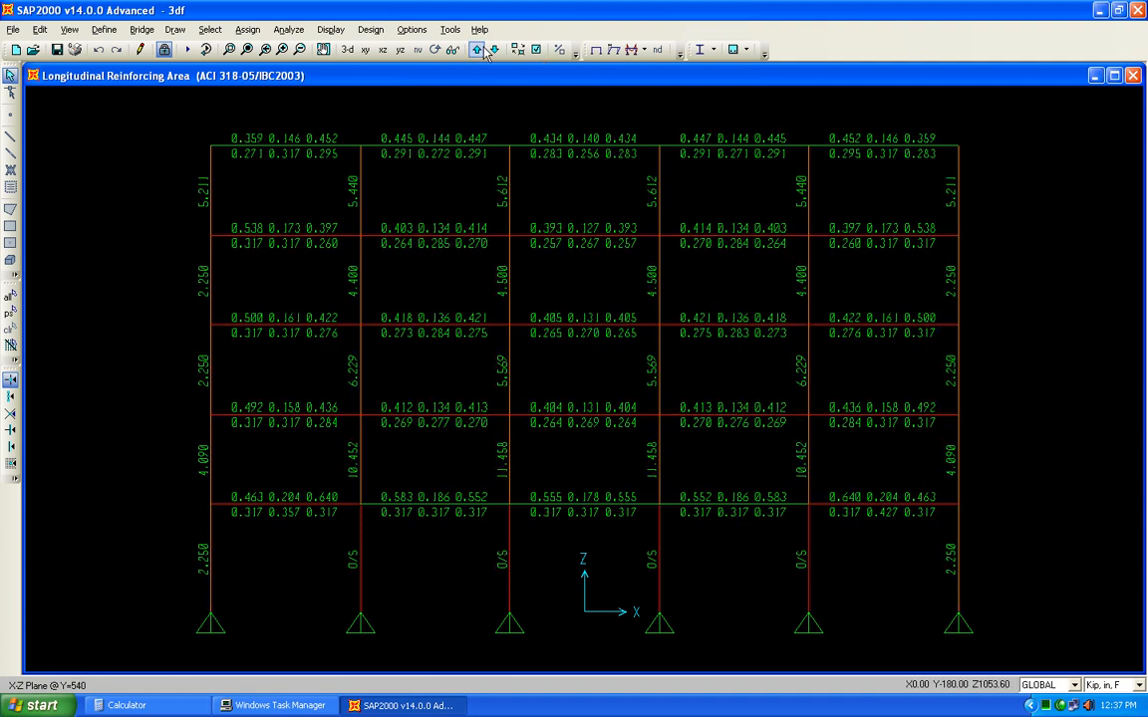
Step: Try to verify again that all concrete frame members passed the design check
click(370, 29)
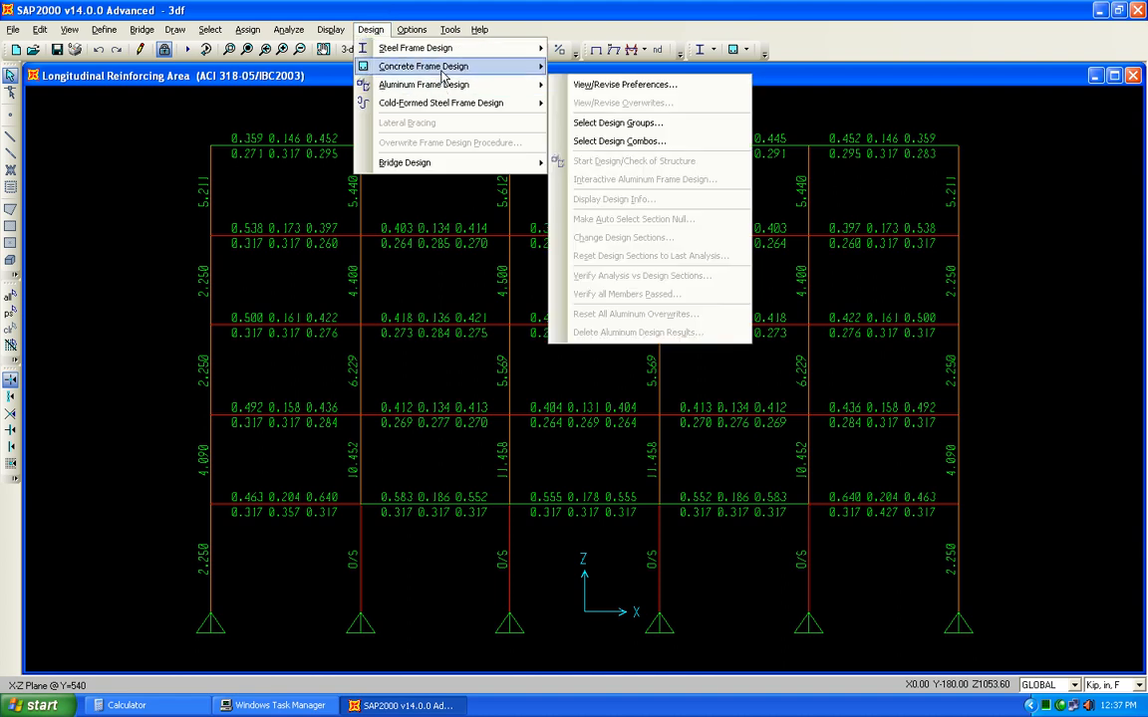
mouse_move(481, 70)
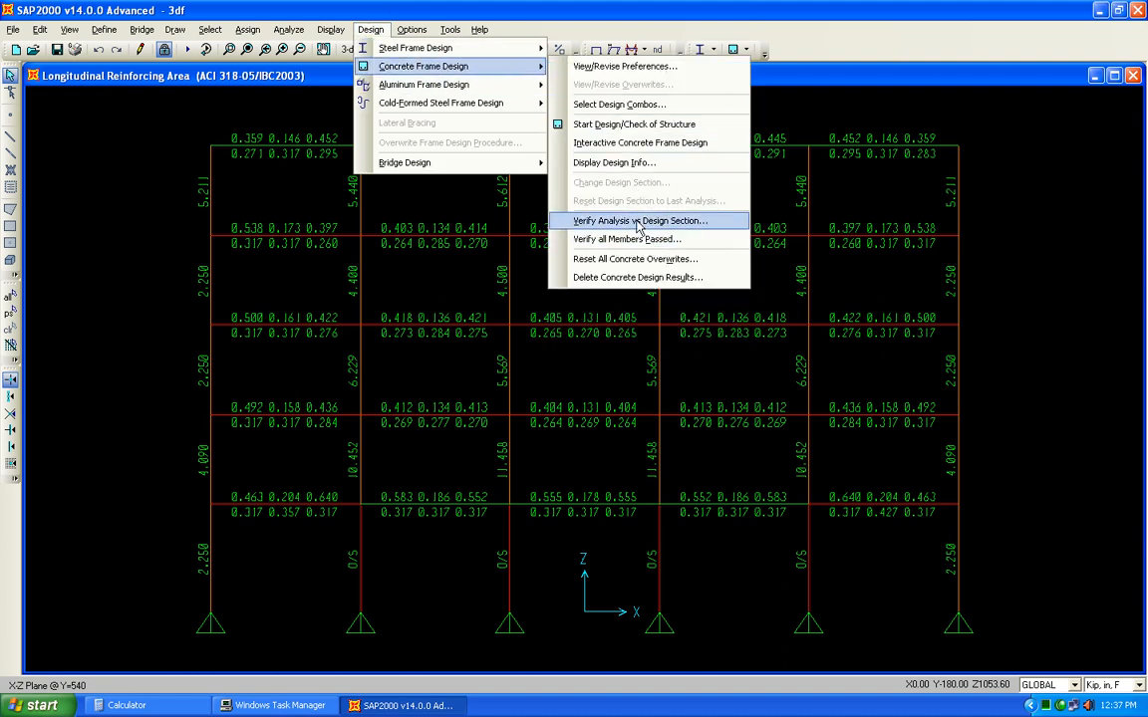
click(642, 238)
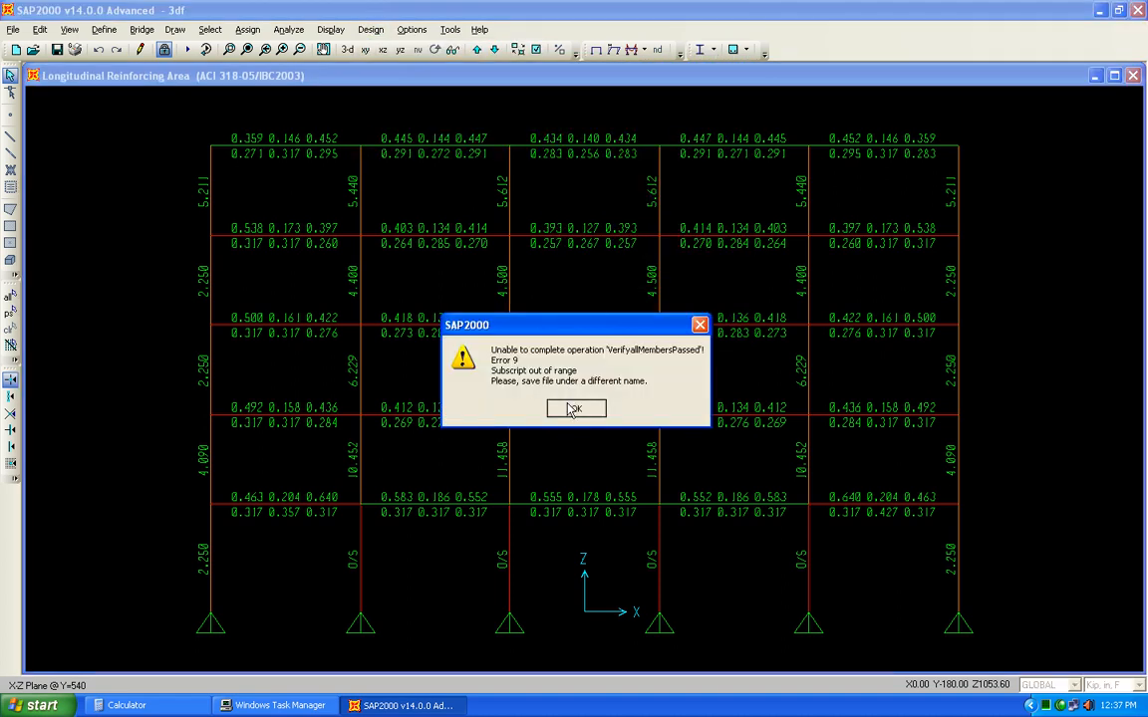